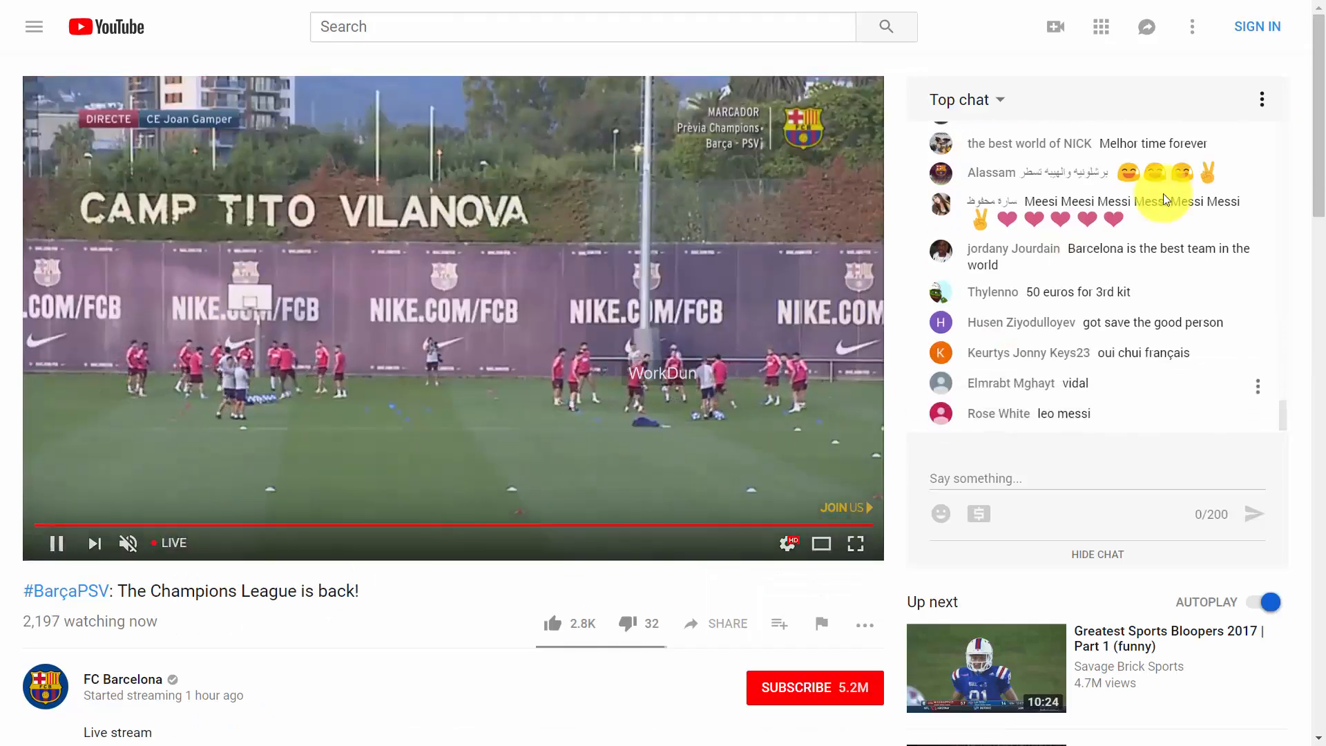
Sign in to YouTube as the channel from the SpaceX lunar BFR livestream page.
mouse_move(1313, 144)
left_mouse_down()
mouse_move(1319, 283)
mouse_move(1319, 138)
left_mouse_up()
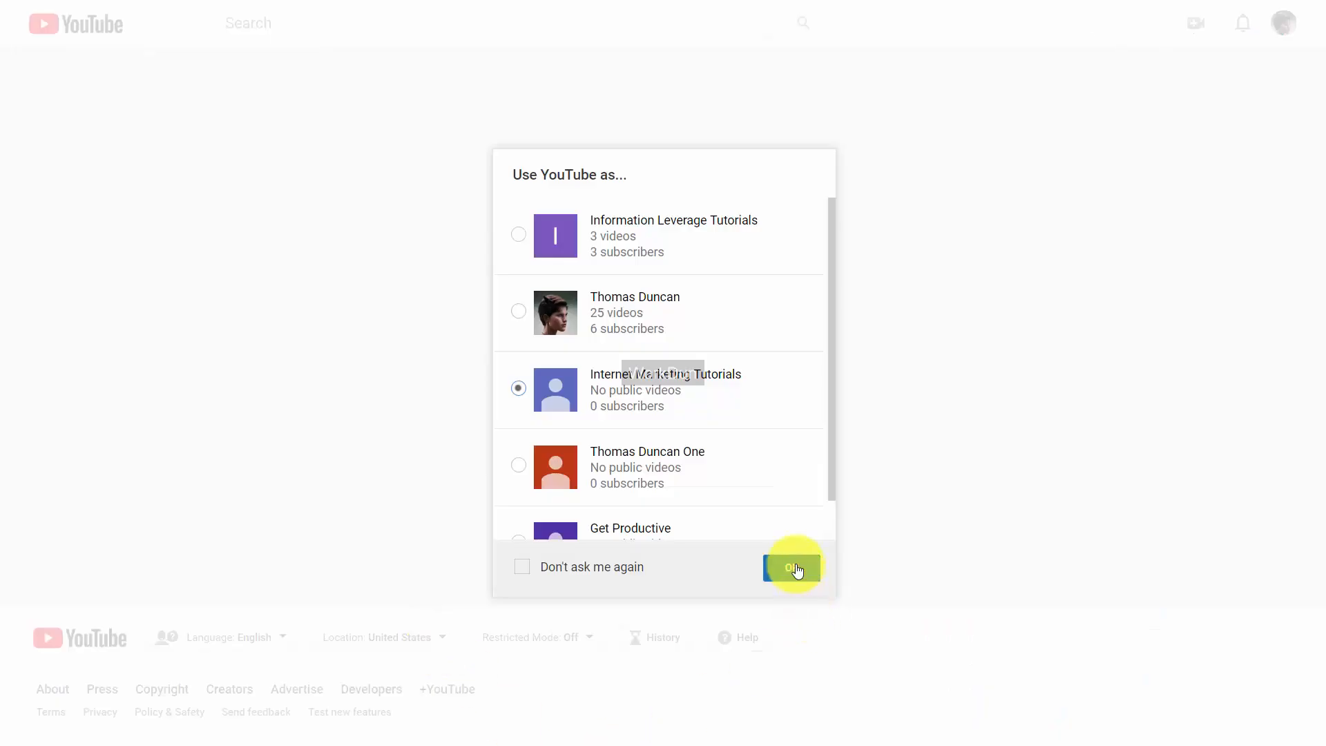
left_click(795, 568)
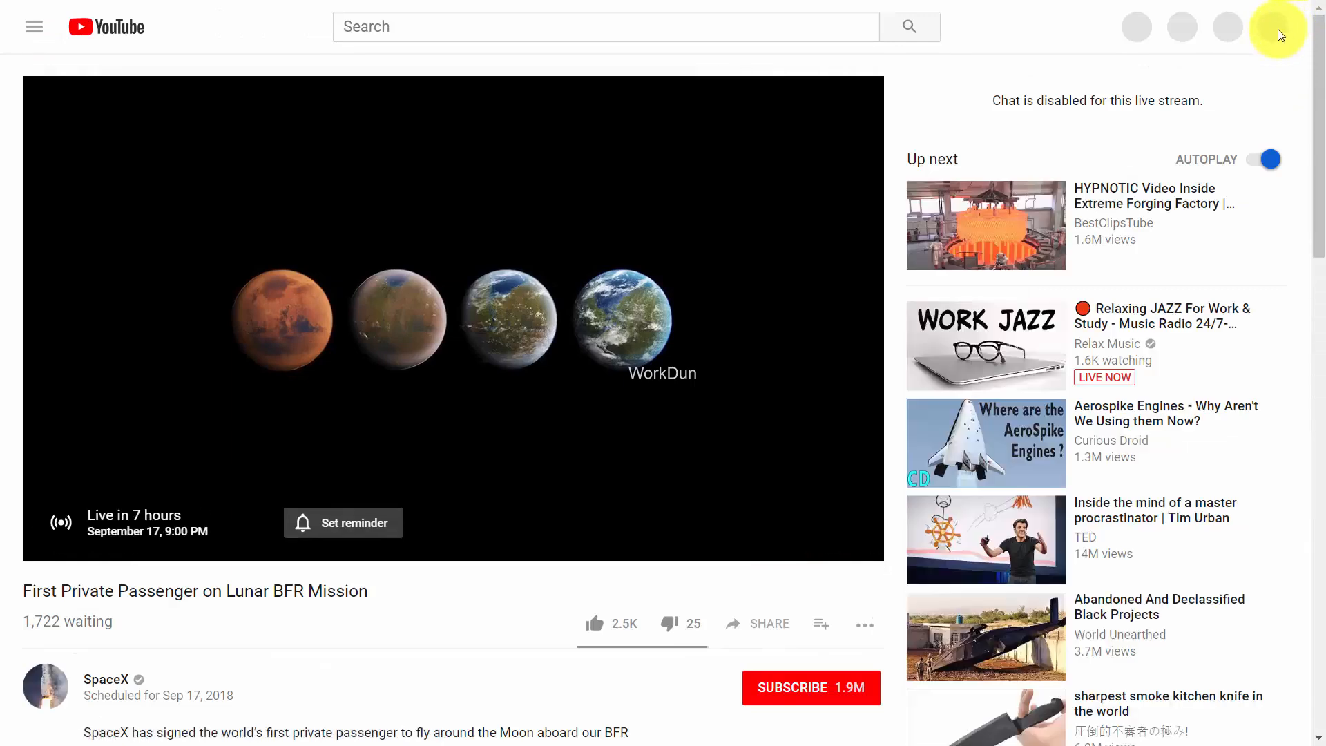
Open Creator Studio from the account menu and scroll down to its live streaming options.
left_click(1274, 29)
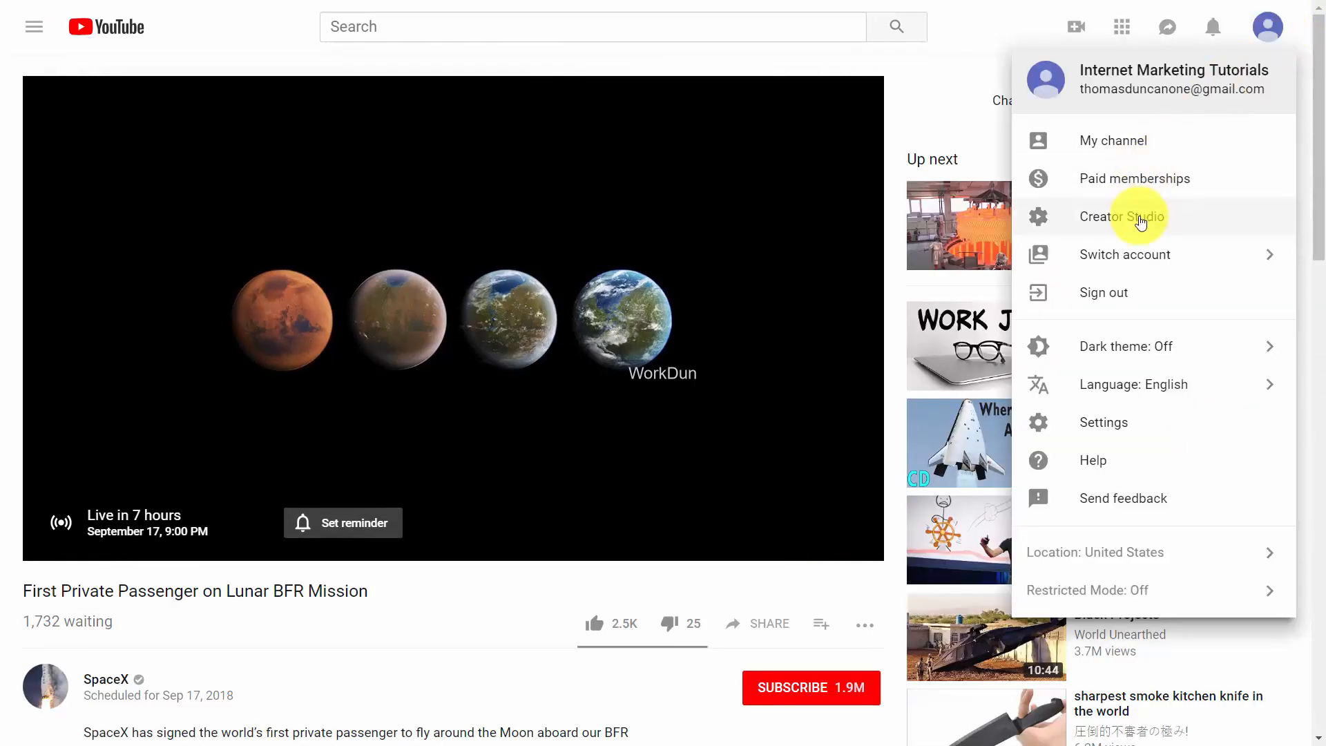
left_click(1140, 220)
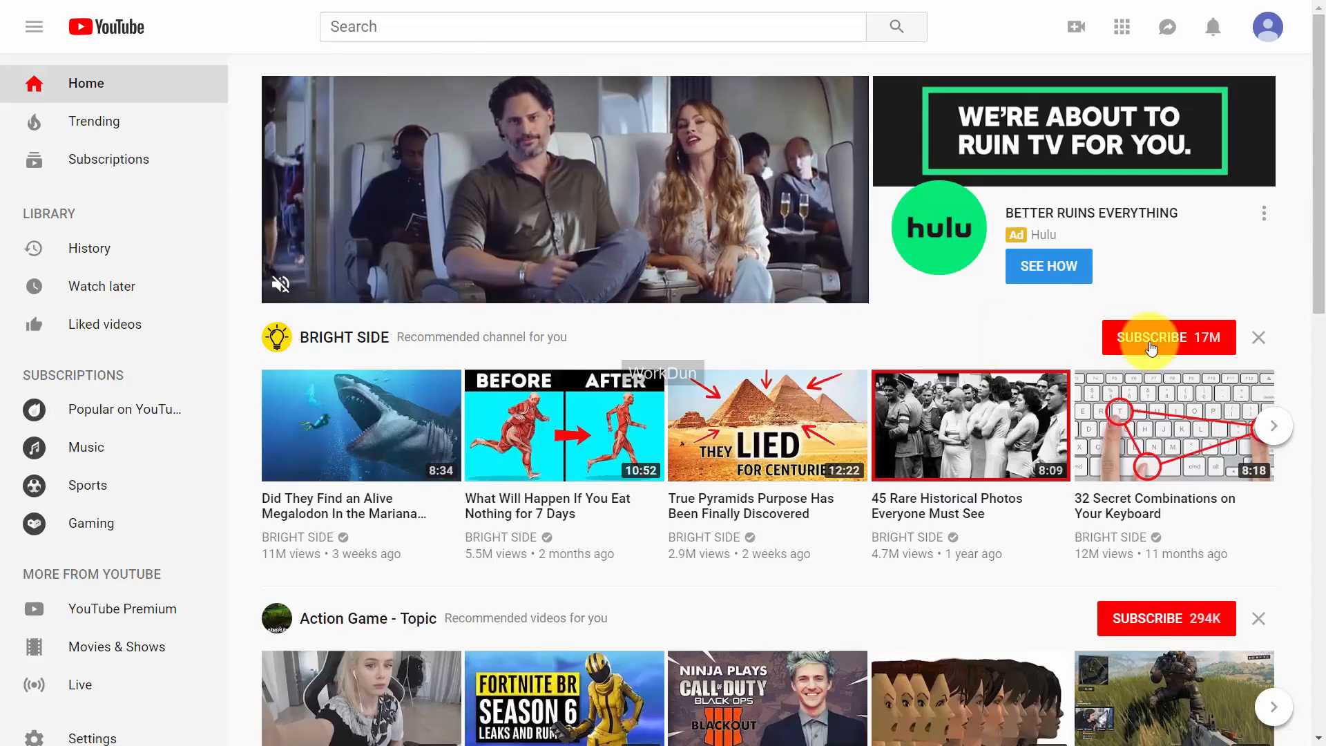
scroll(1151, 347, "down", 6)
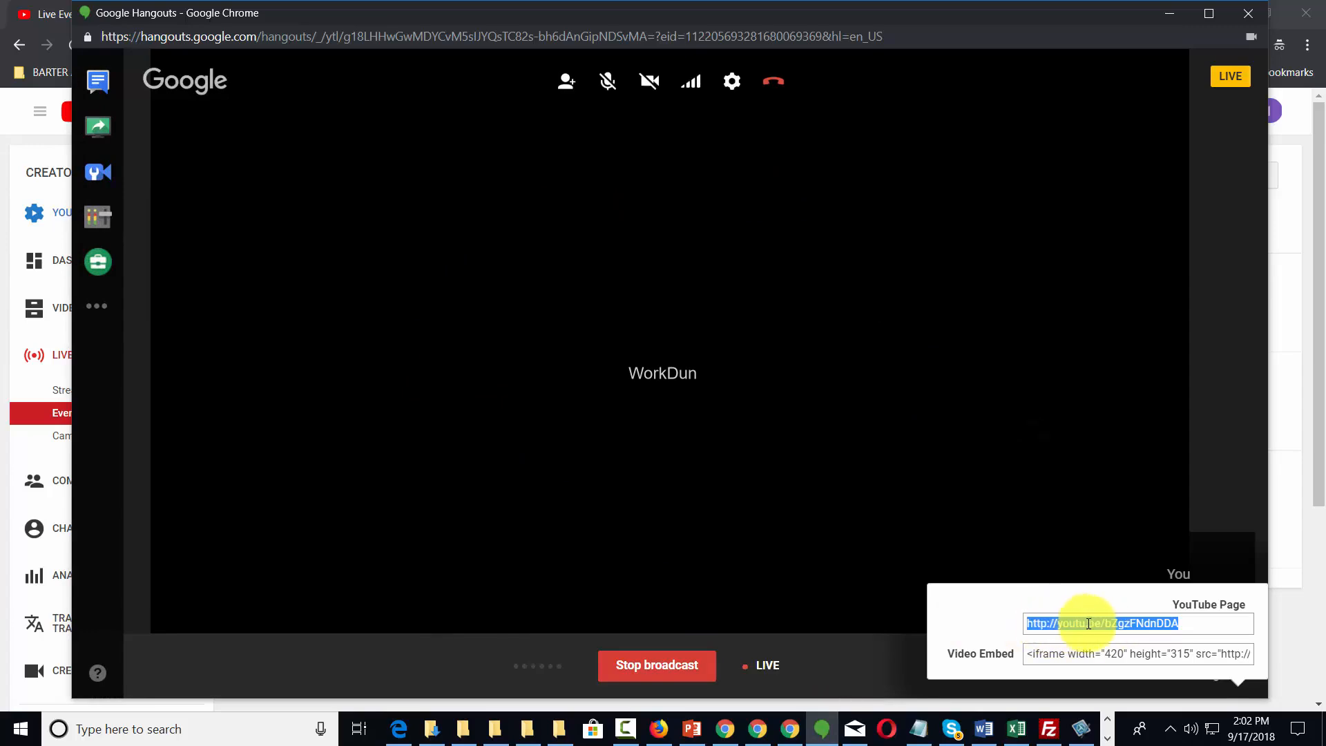
Reopen the Hangouts broadcast links and select the YouTube page URL.
left_click(1237, 683)
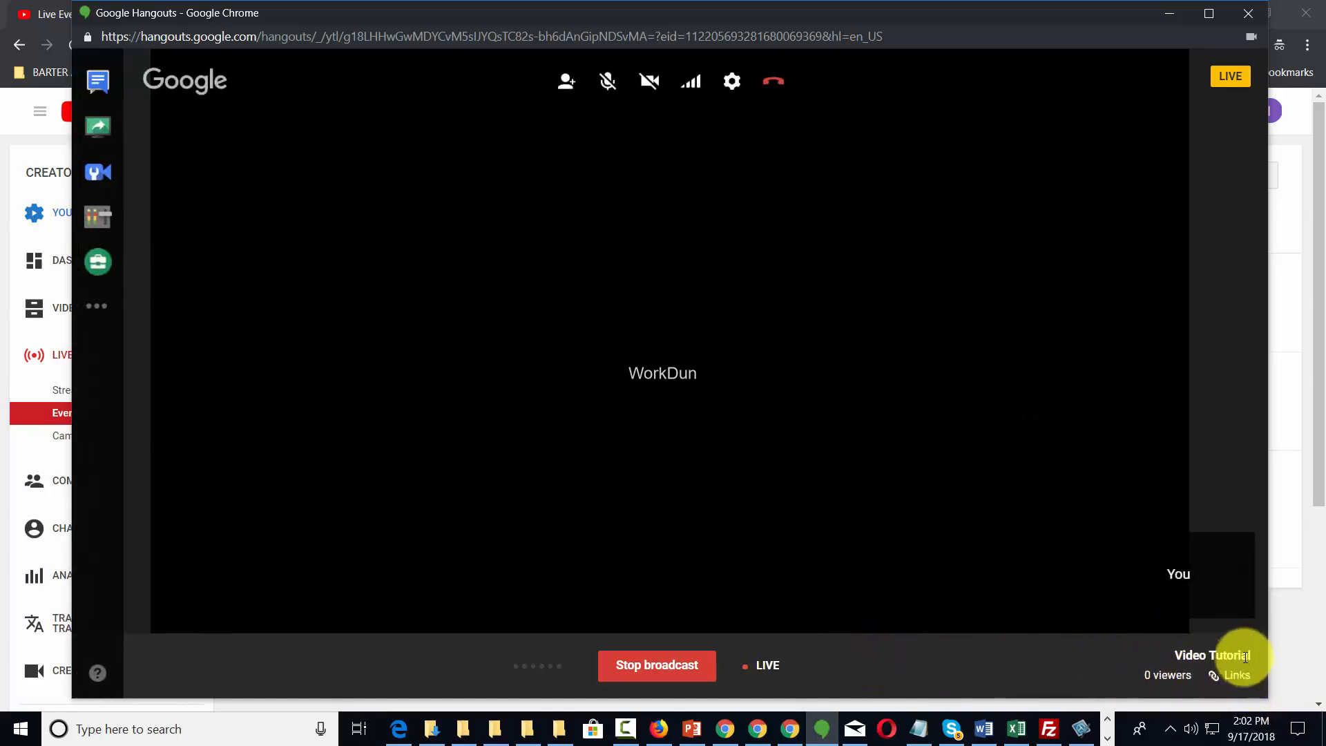
left_click(1232, 675)
left_click_drag(1204, 623, 1024, 622)
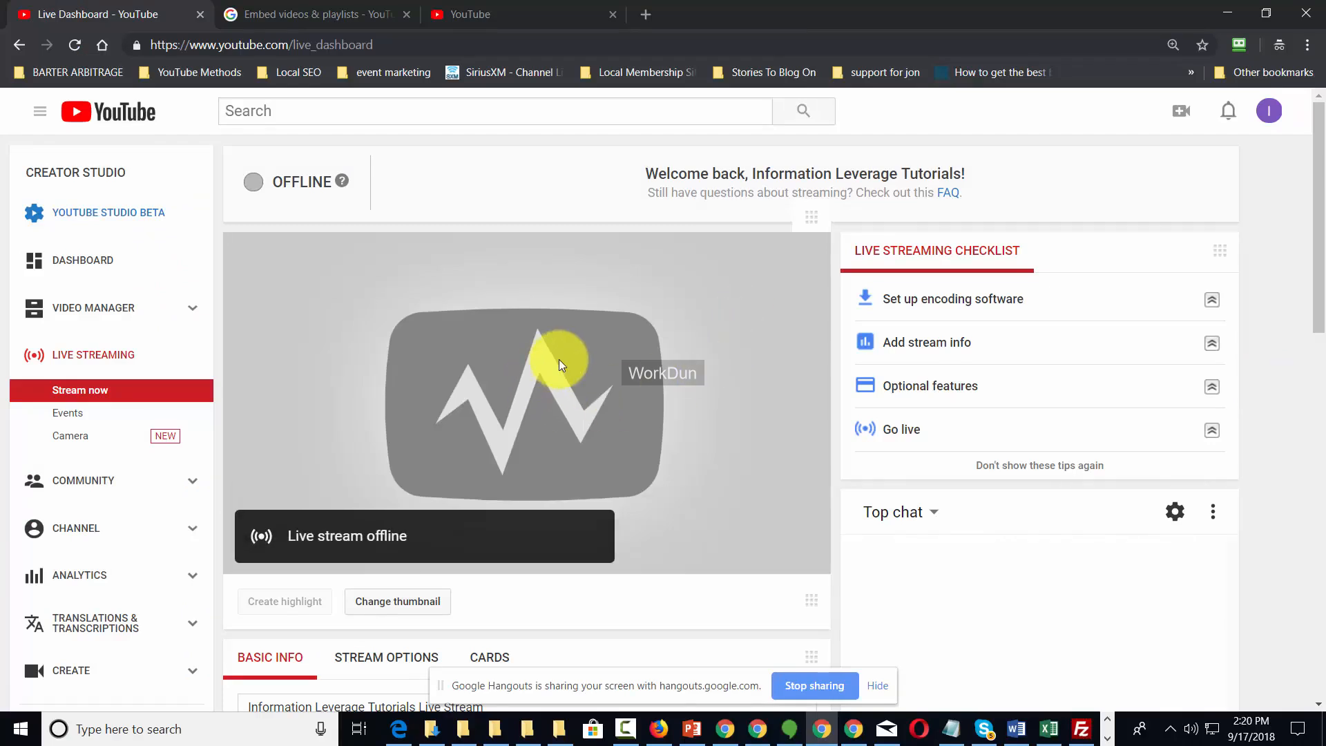
Check the channel's offline /live page, then view the Live Streaming Events list.
mouse_move(561, 372)
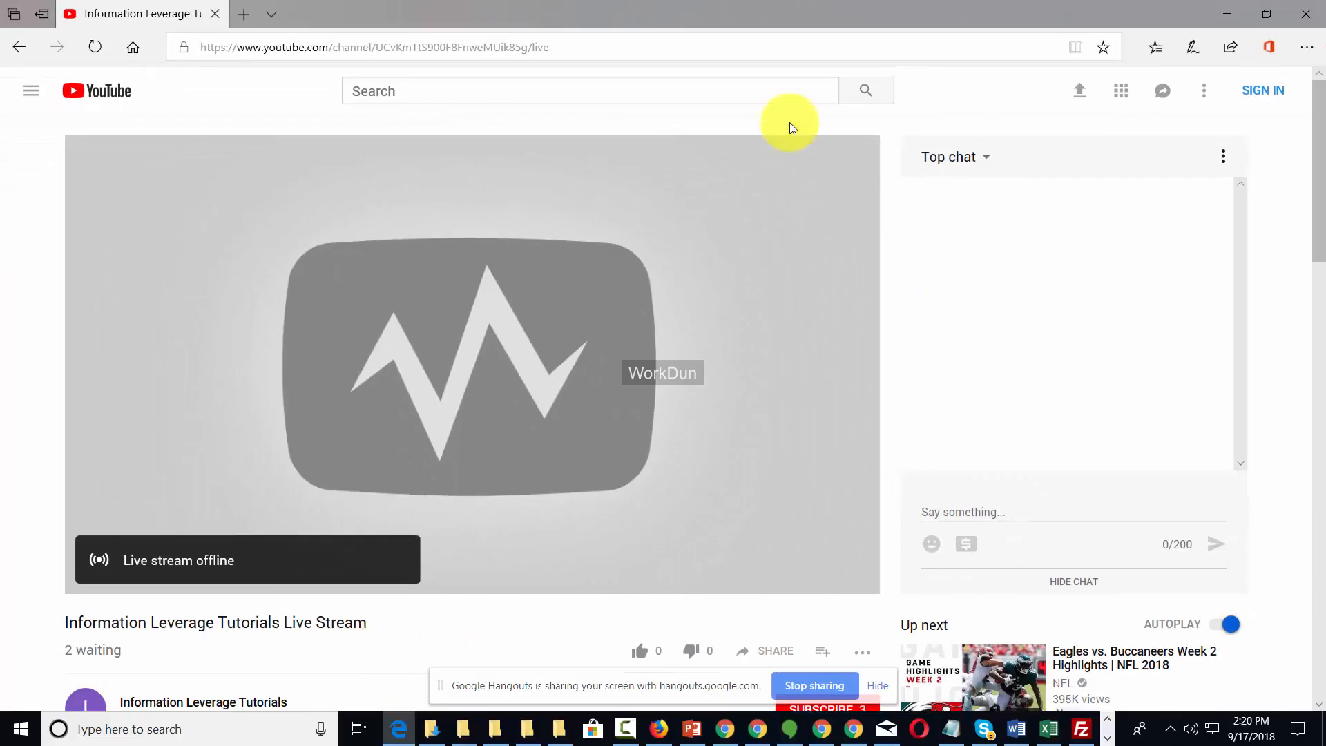
mouse_move(454, 592)
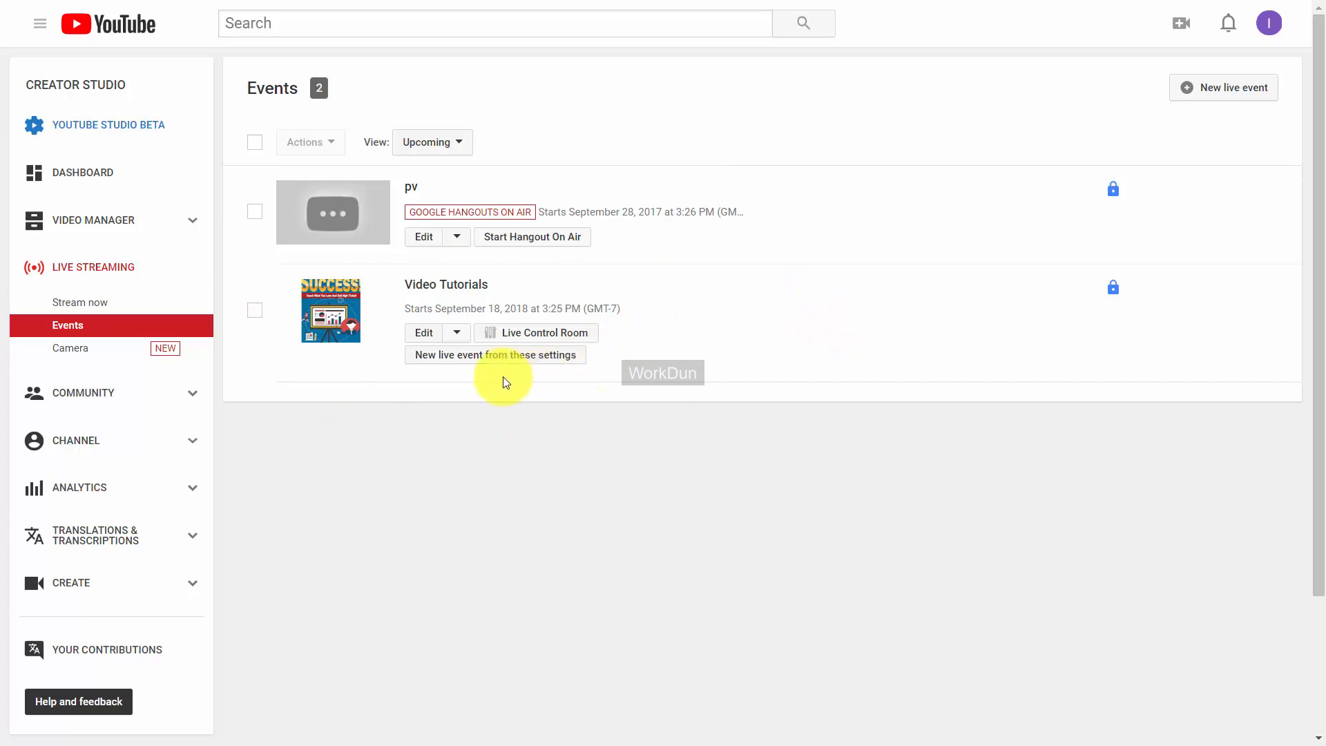
Create a new live event from the Video Tutorials settings, confirm the Hangouts broadcast, and edit the pv event.
left_click(515, 359)
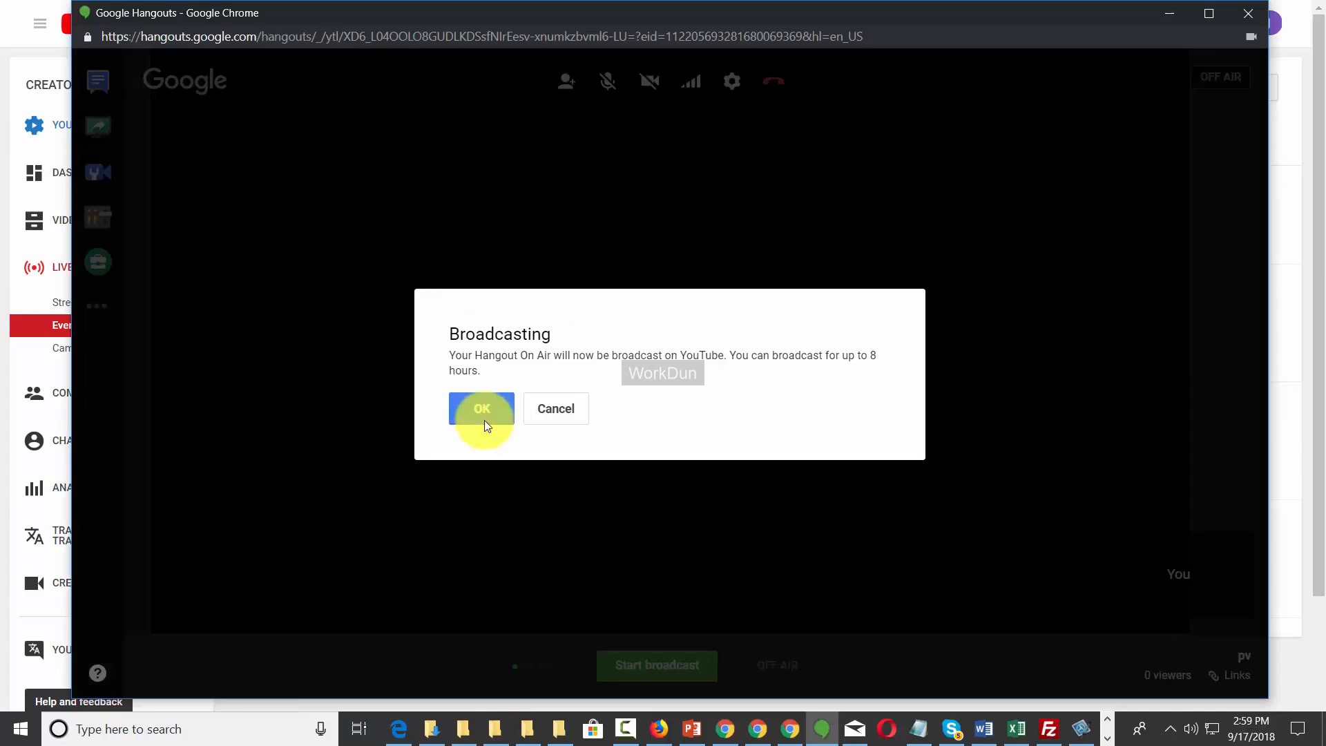
left_click(484, 410)
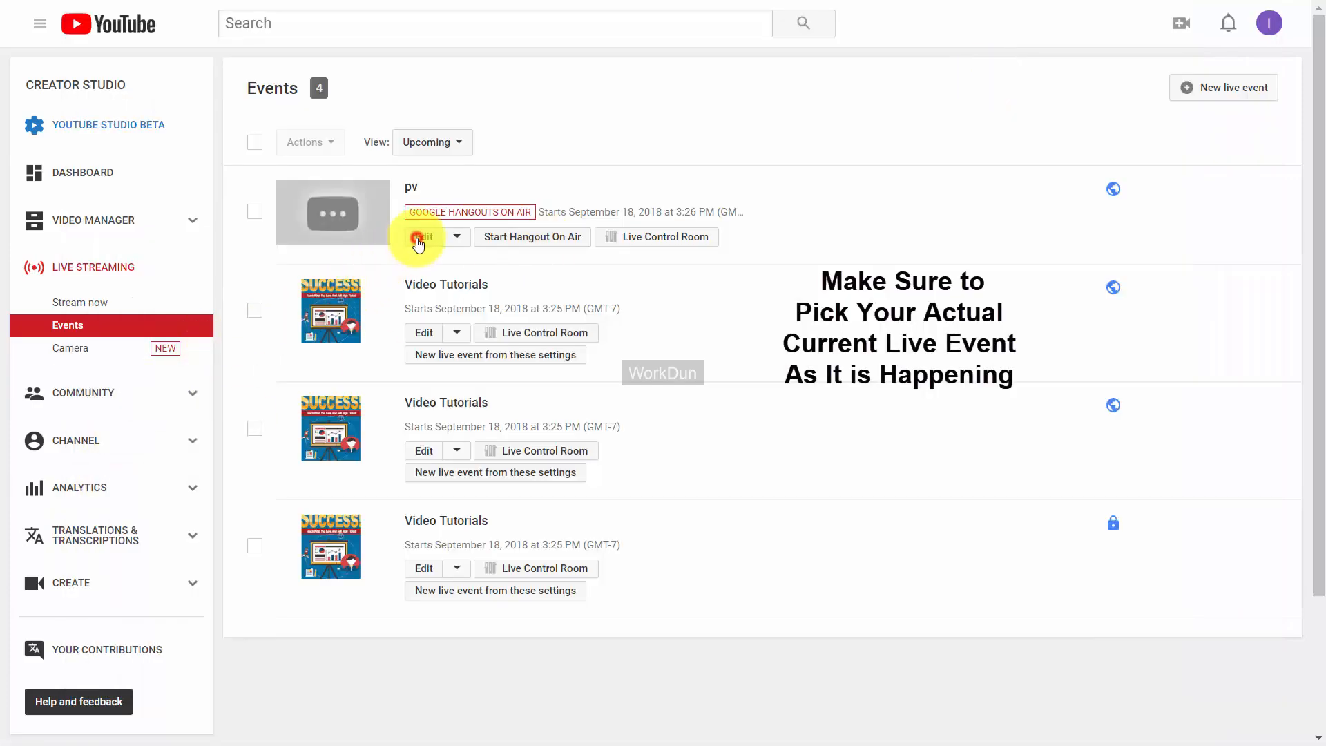
left_click(418, 237)
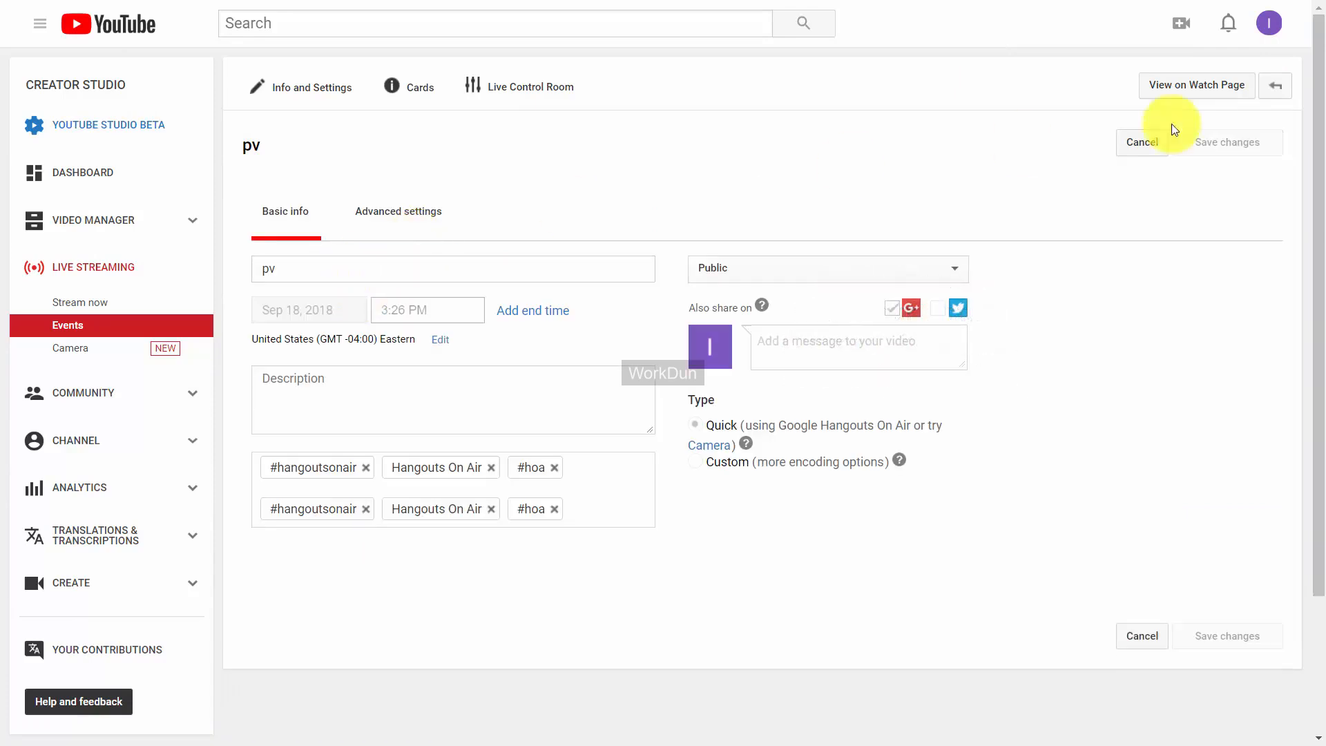
Bring up the embed code on the pv event's watch page.
left_click(1191, 94)
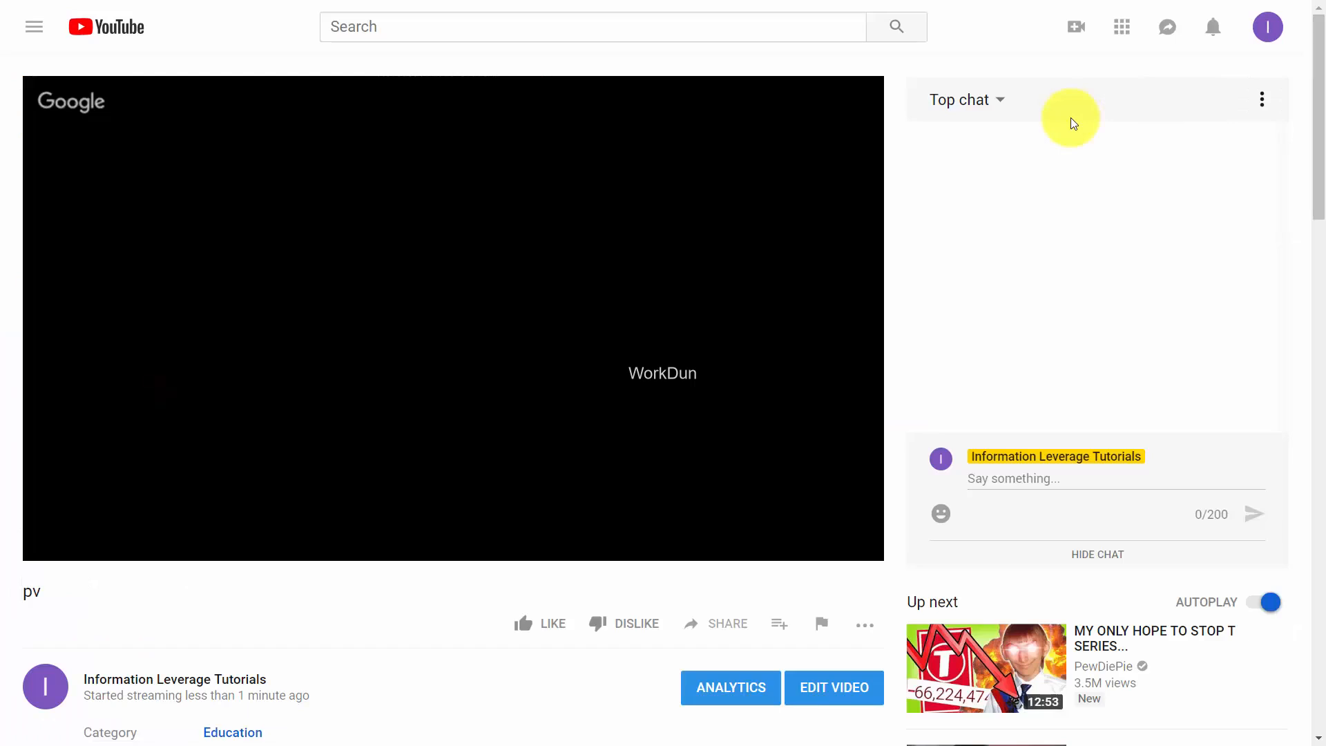
mouse_move(261, 397)
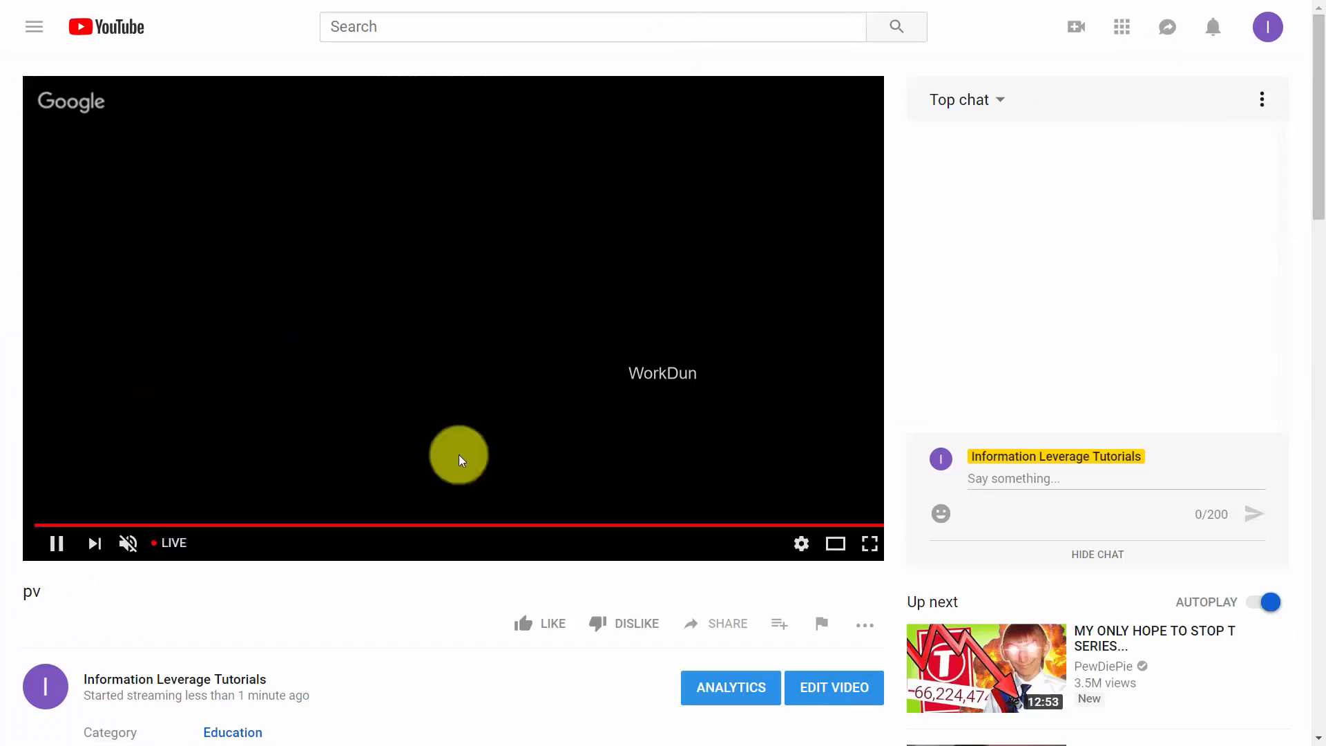
scroll(631, 493, "down", 1)
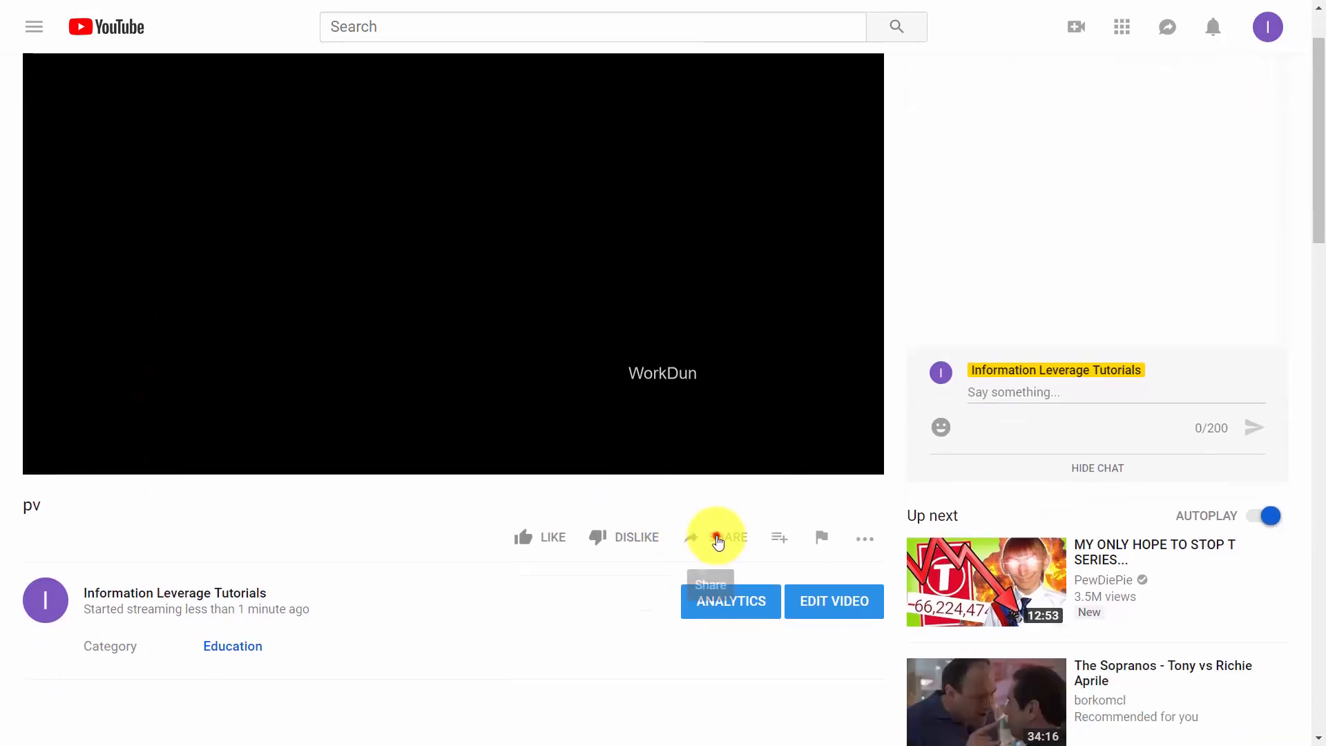
left_click(716, 542)
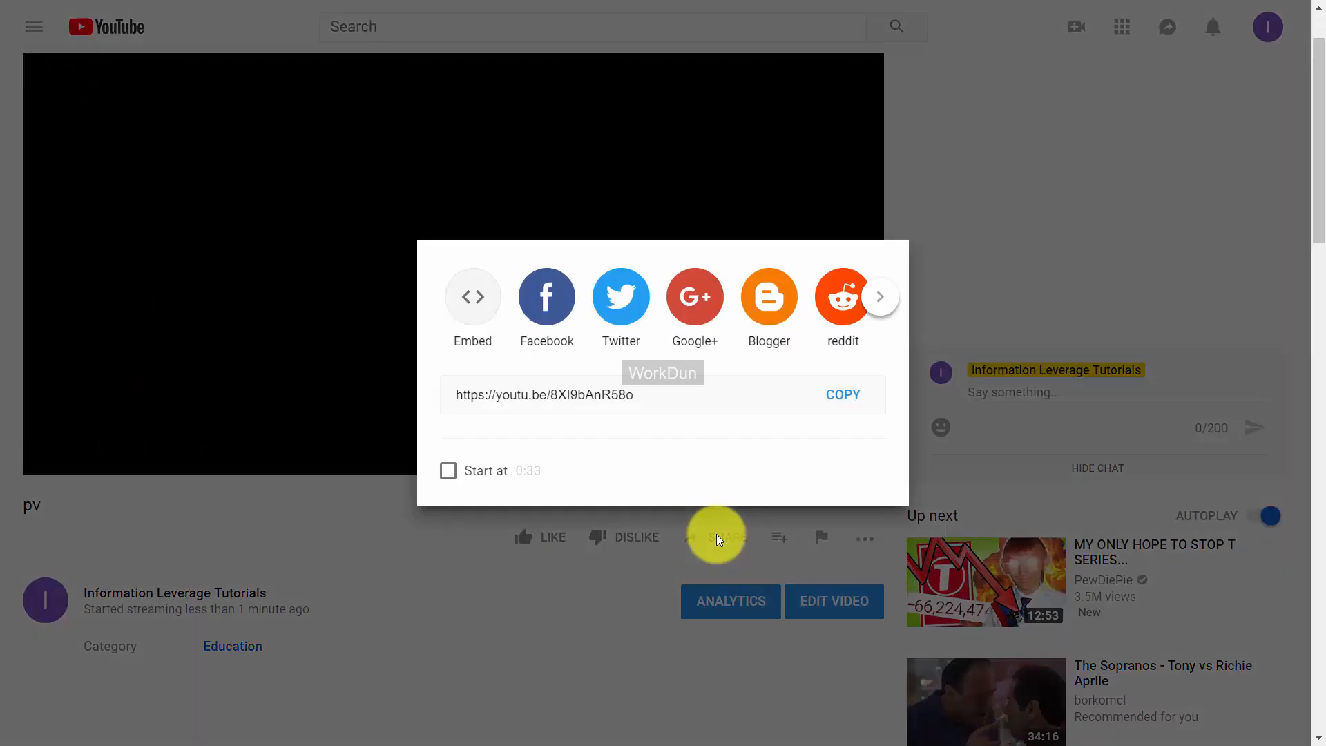
left_click(464, 304)
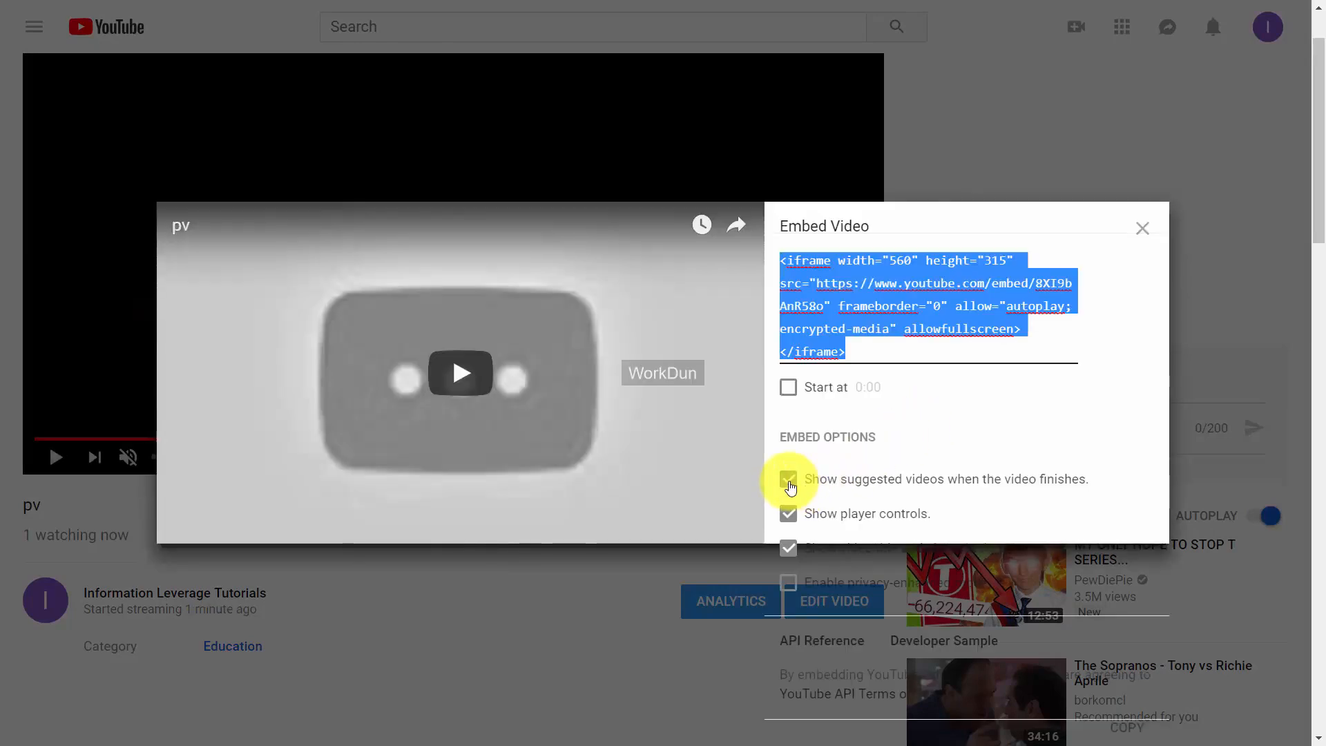
Turn off suggested videos and player controls, then copy the embed code.
left_click(788, 479)
left_click(788, 513)
left_click_drag(909, 373, 783, 267)
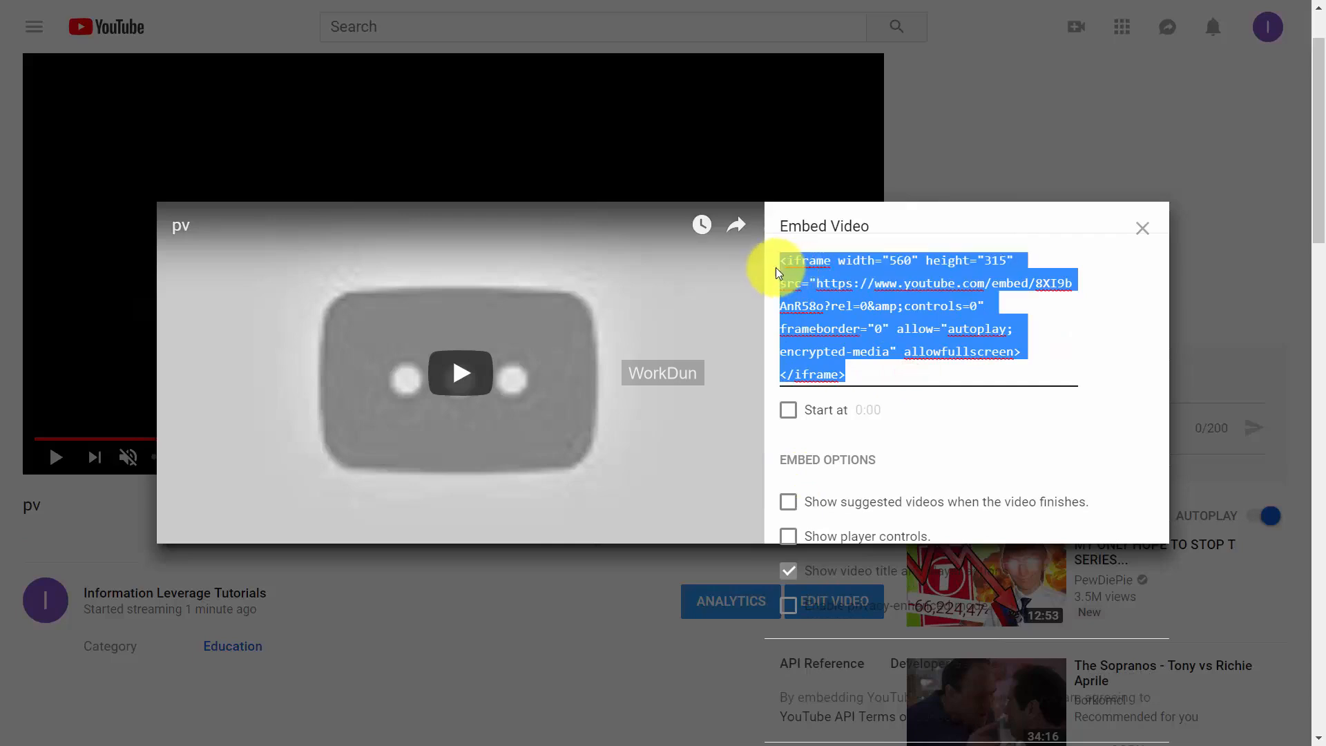
right_click(780, 274)
left_click(819, 335)
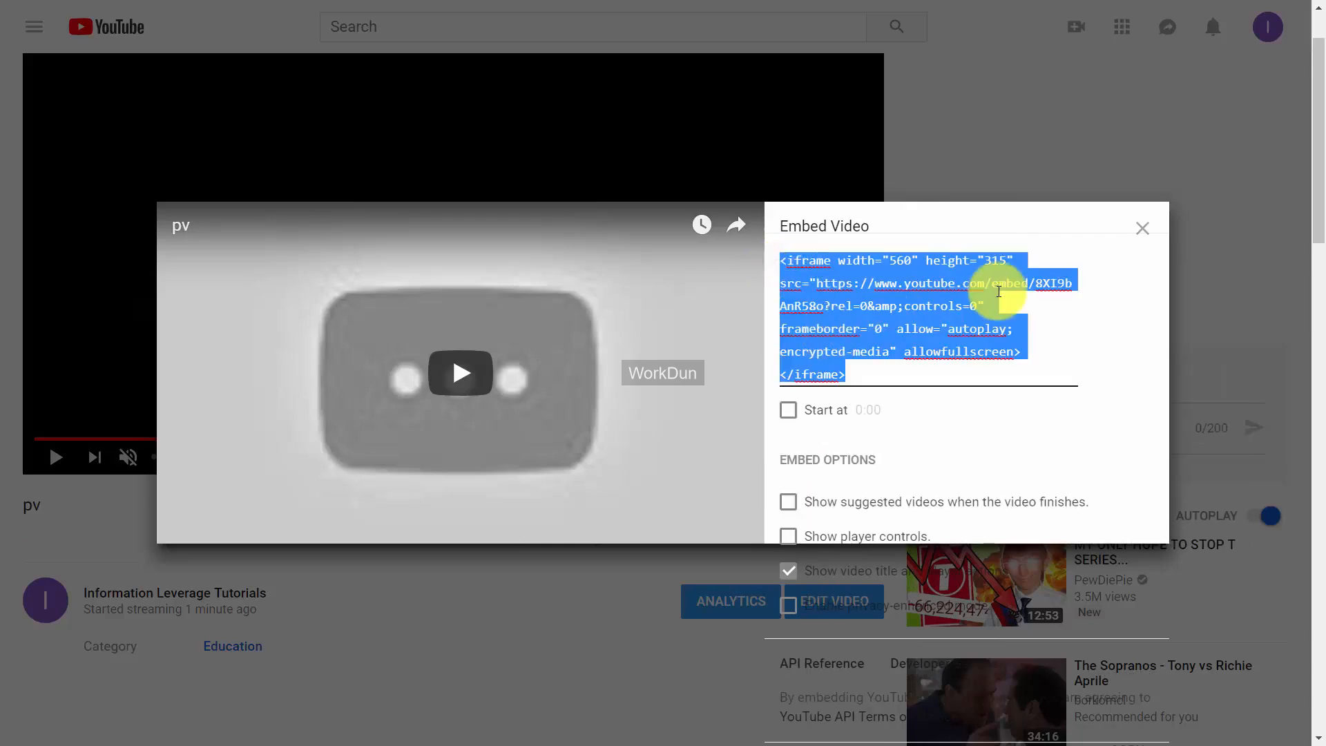
key("ctrl+Tab")
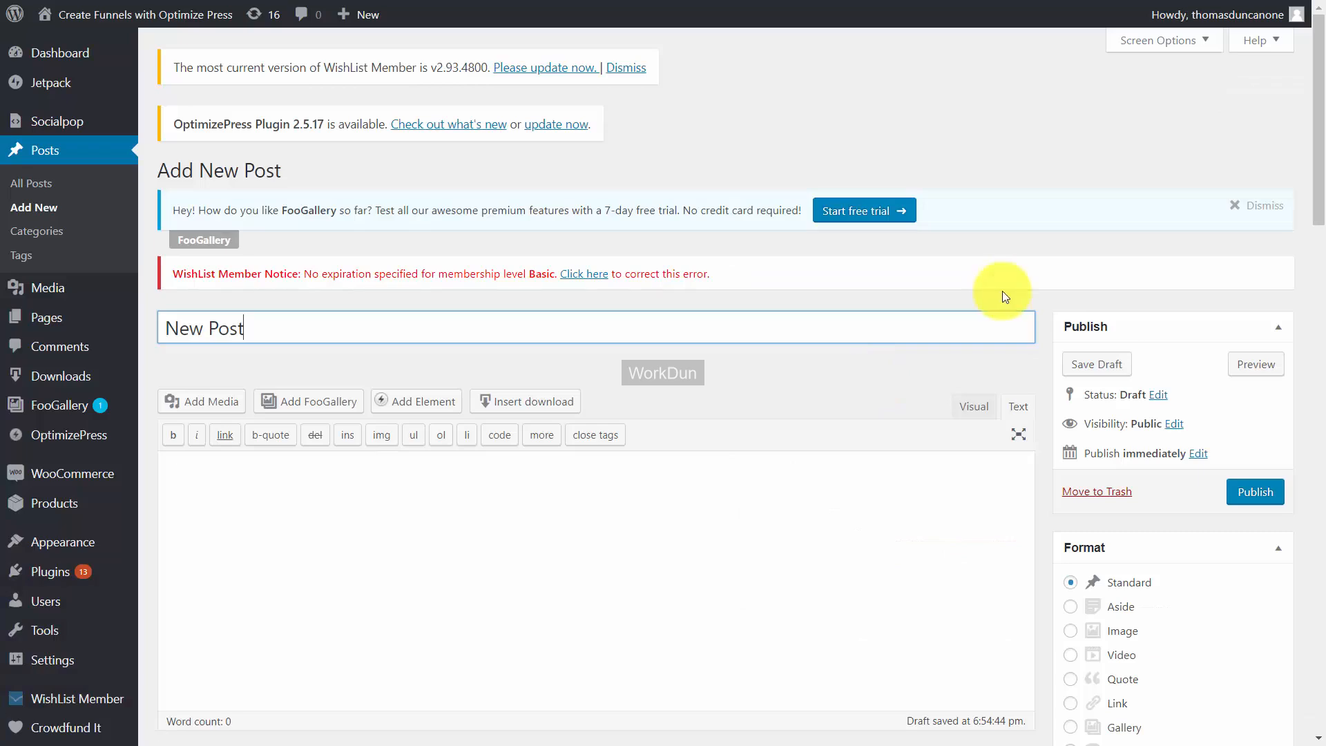
Paste the live stream iframe into the new WordPress post and publish it.
scroll(596, 254, "down", 3)
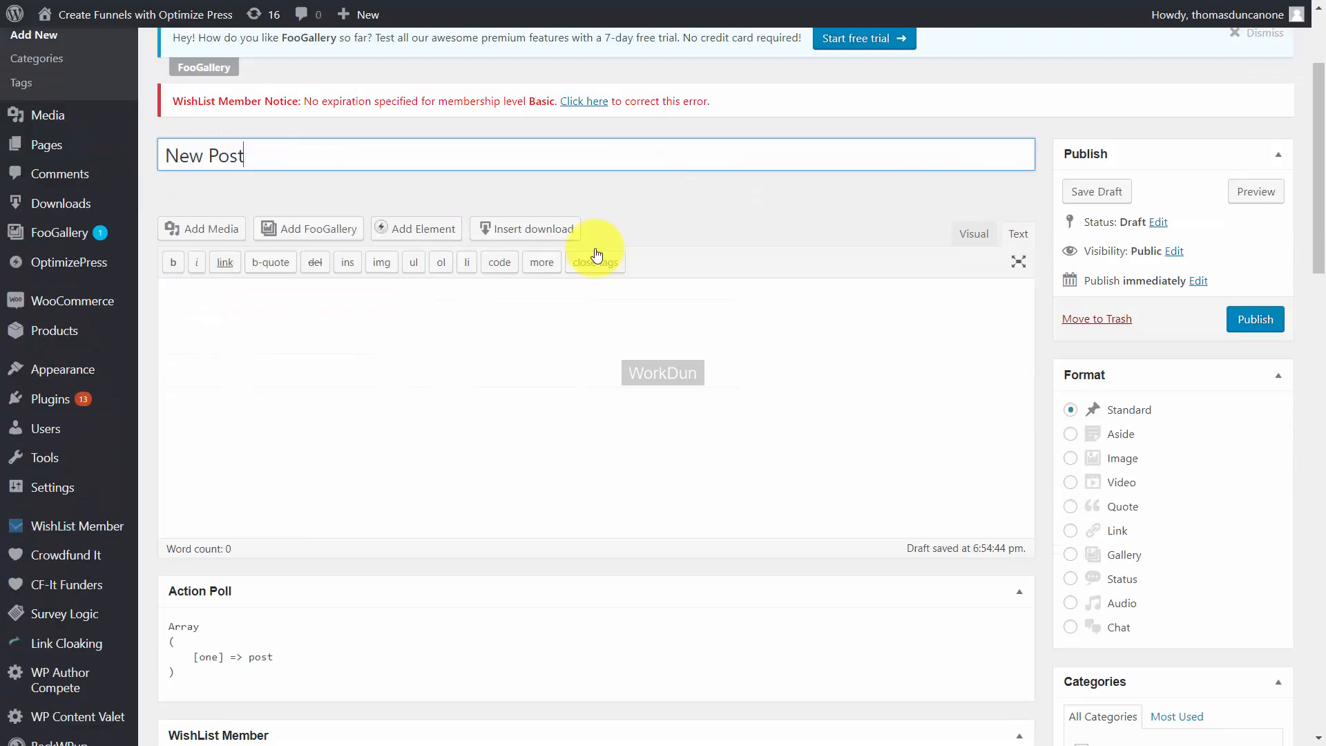
left_click(321, 306)
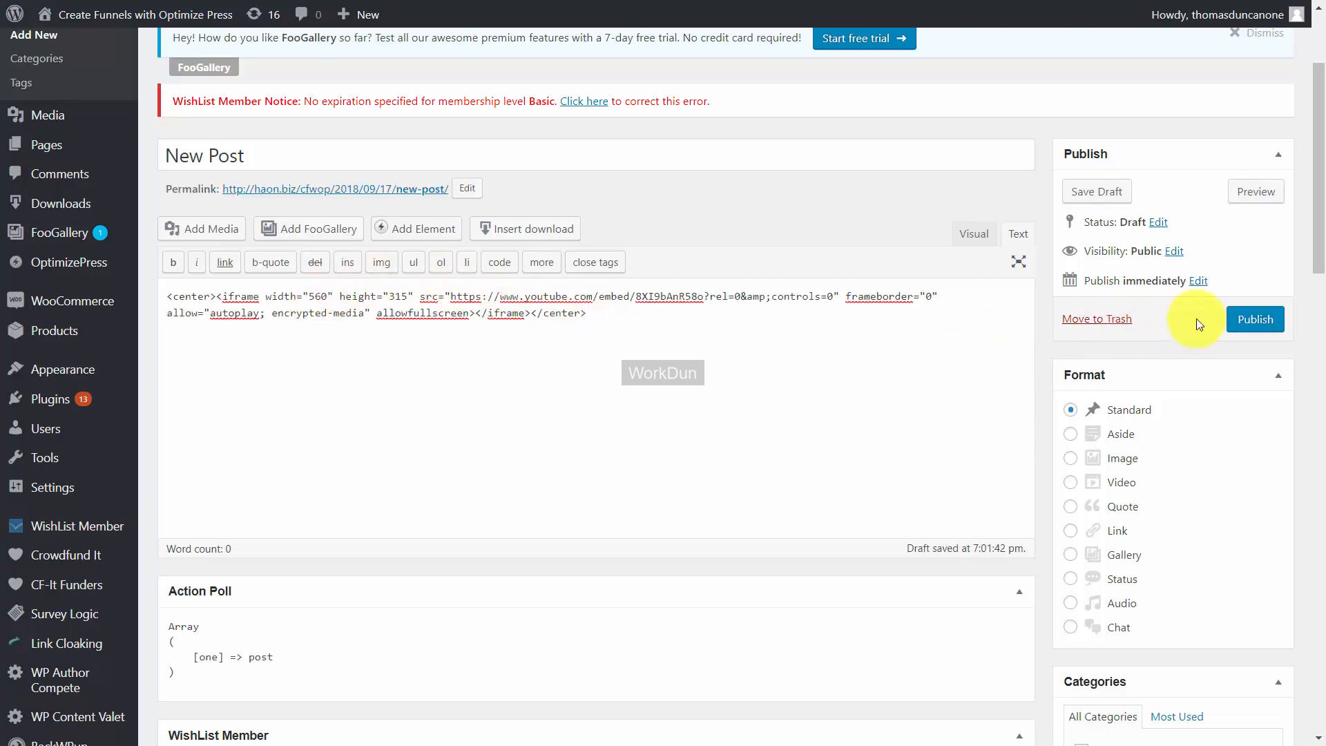
left_click(1241, 320)
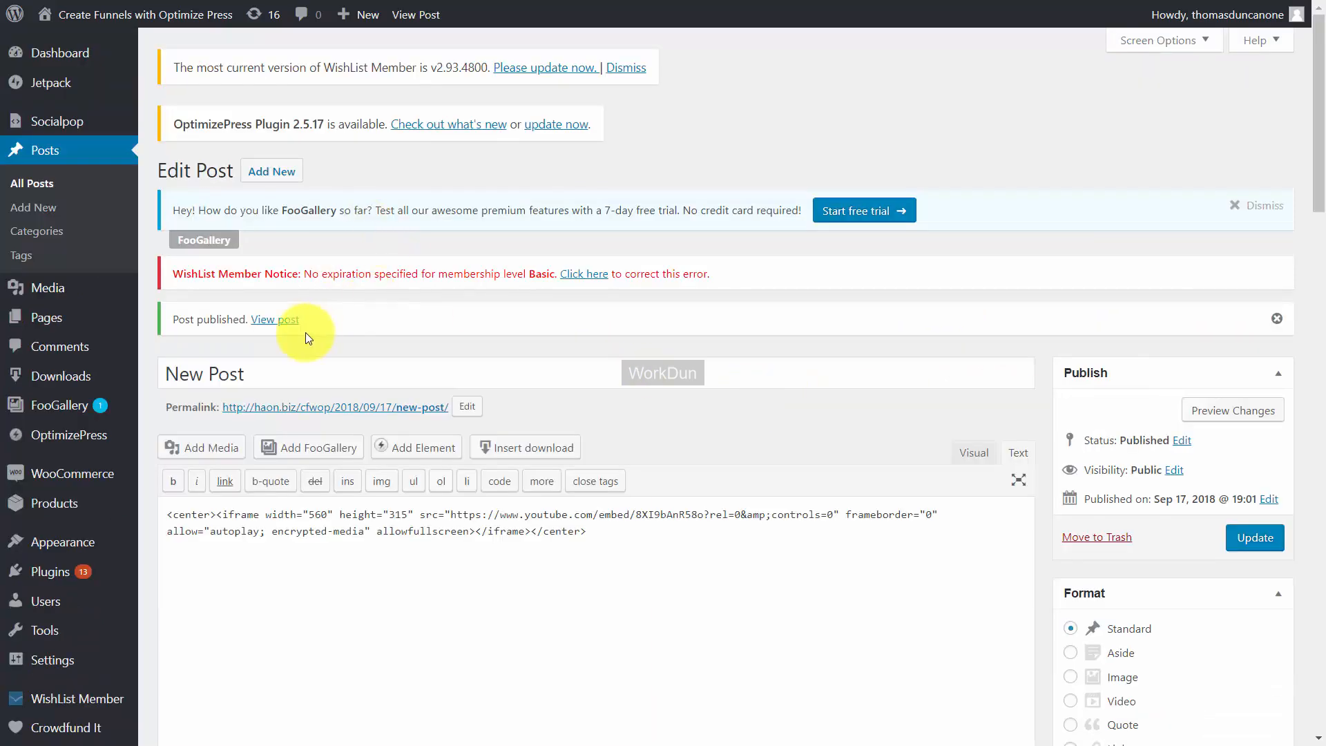
View the published post and play the embedded live stream.
left_click(283, 322)
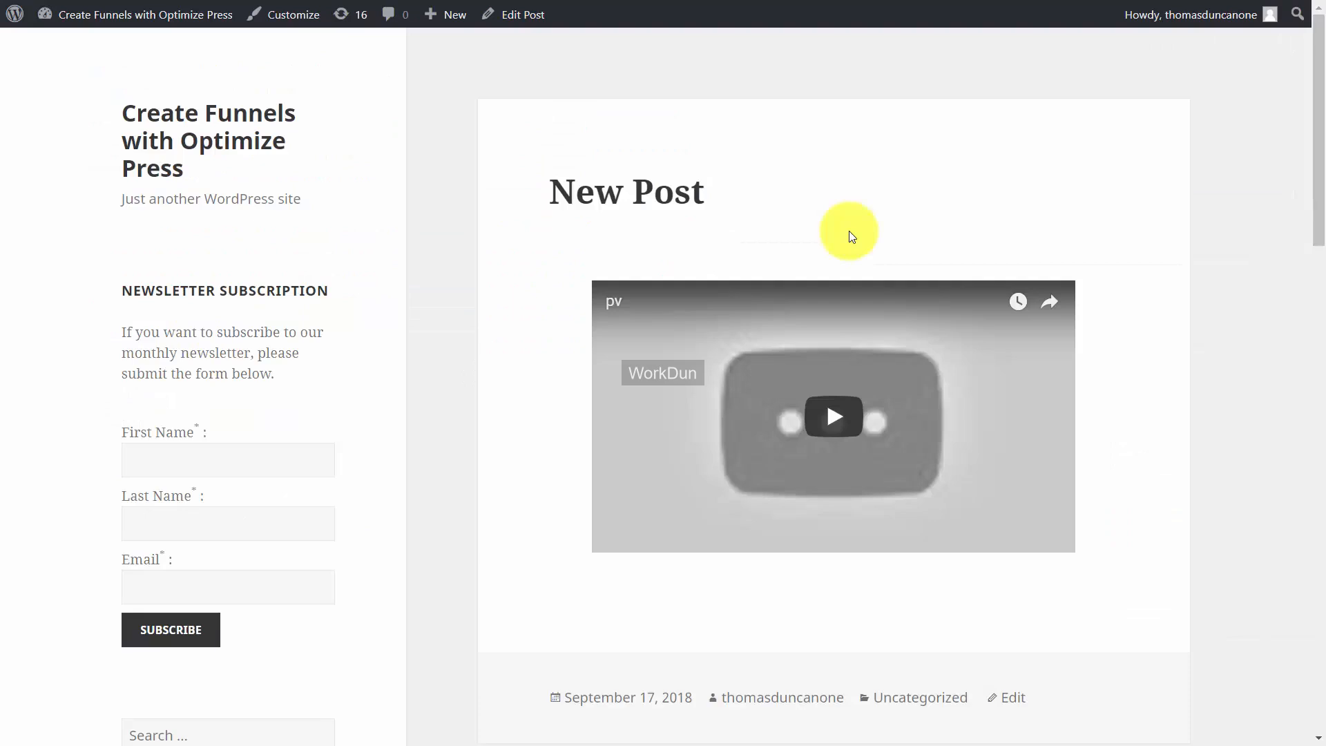
left_click(831, 426)
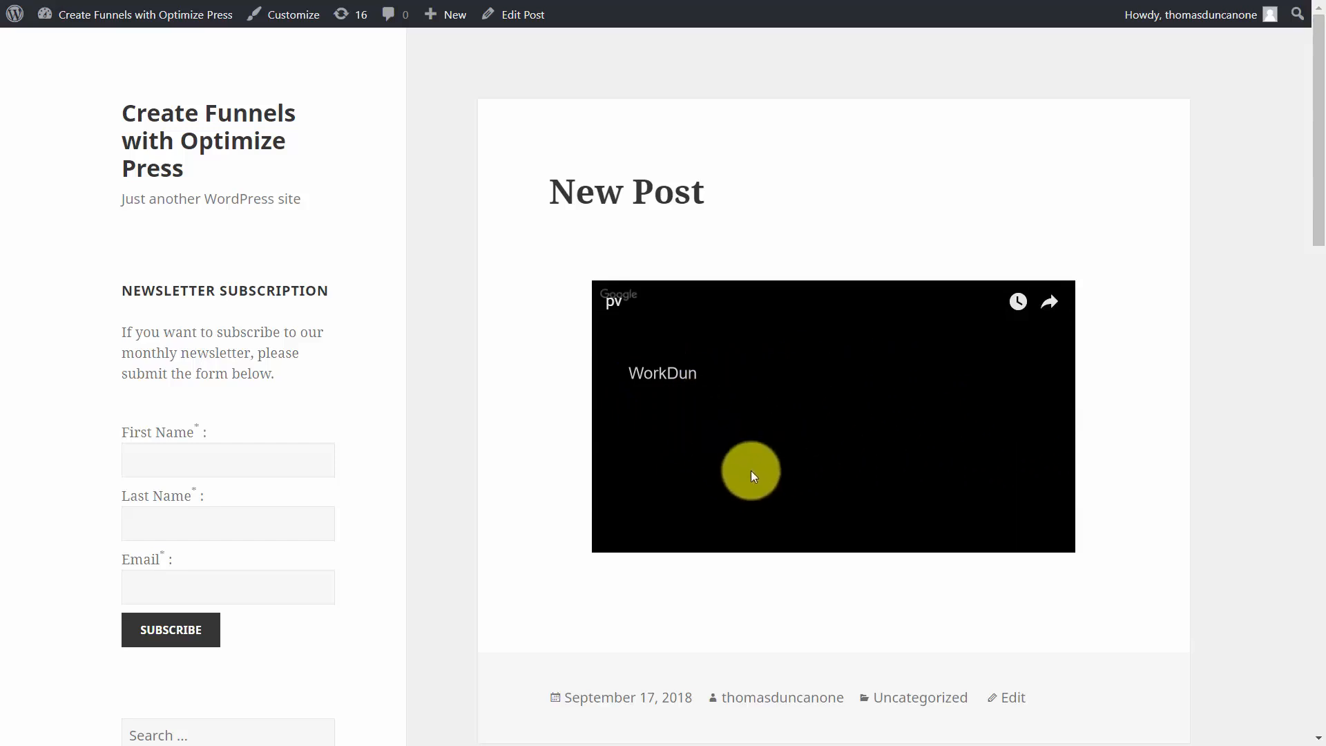
left_click(731, 479)
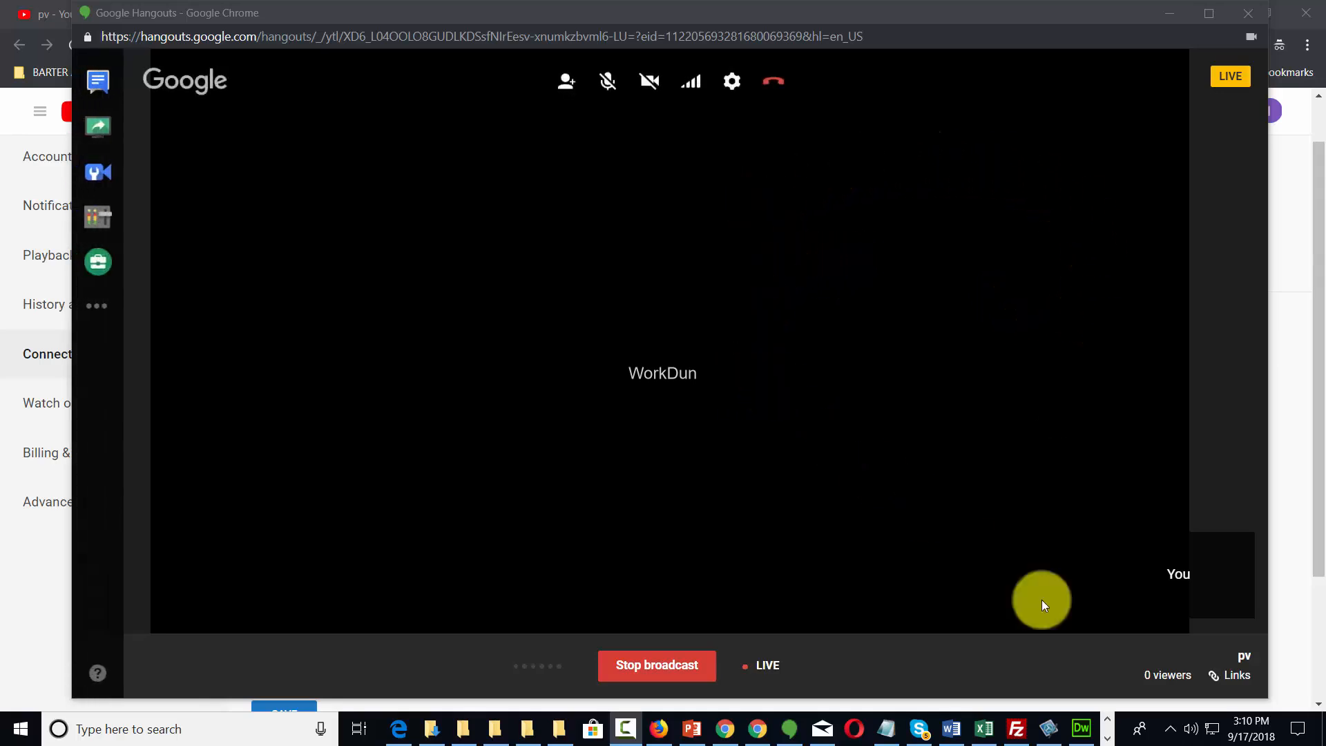
Copy the pv broadcast's YouTube page URL from the Hangouts Links panel.
left_click(1234, 681)
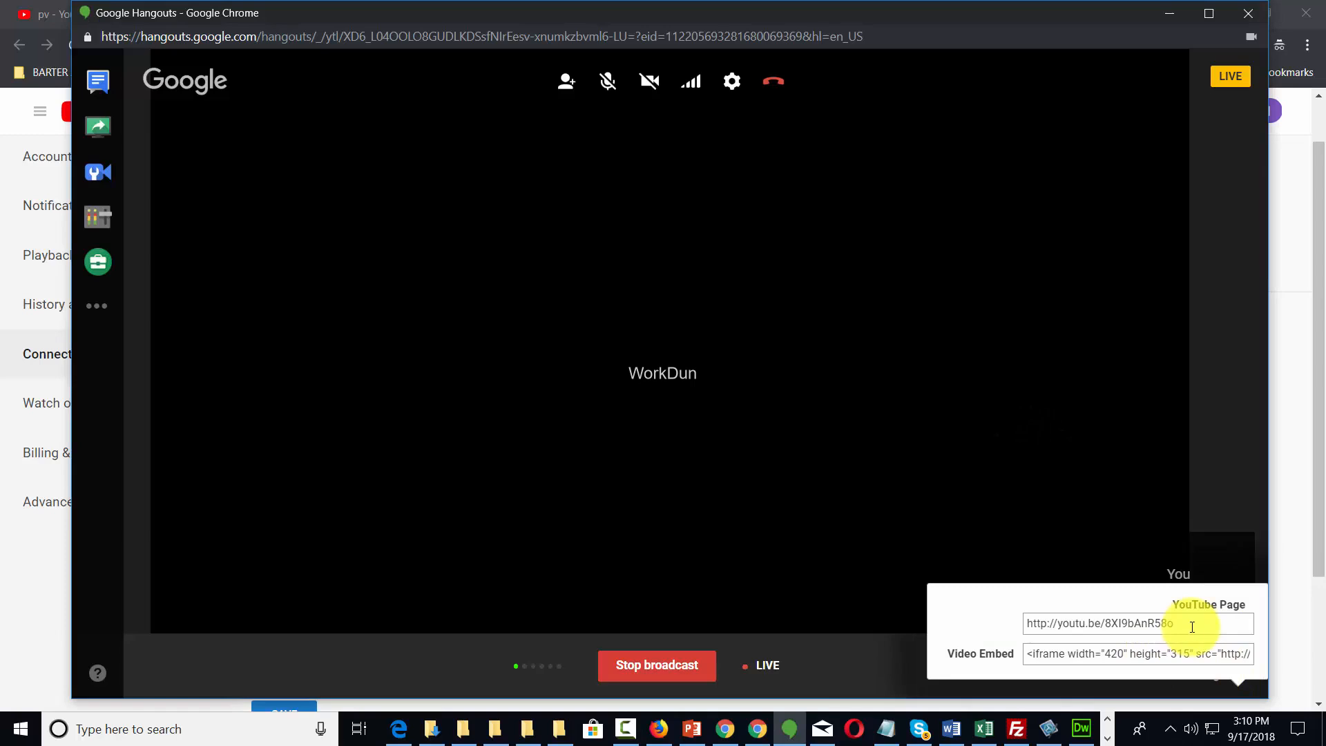
left_click_drag(1190, 626, 1006, 627)
right_click(1039, 626)
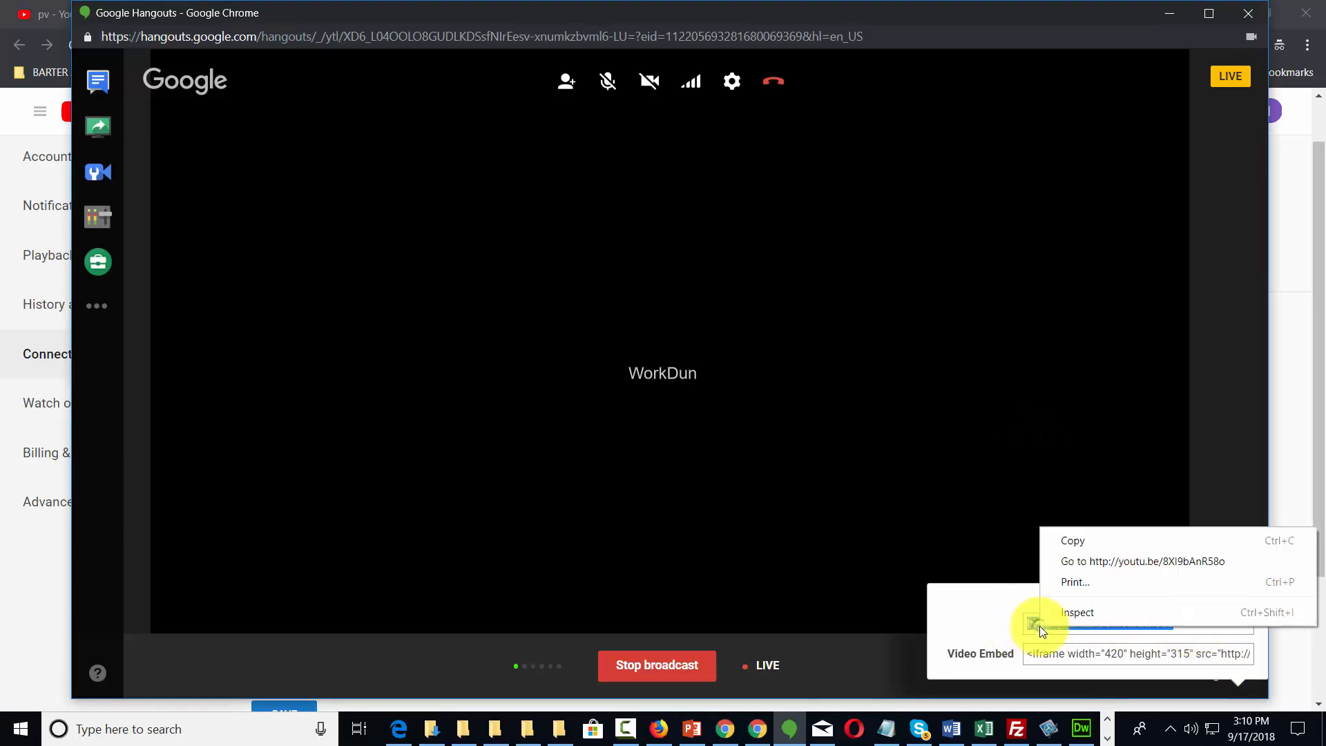
left_click(1064, 542)
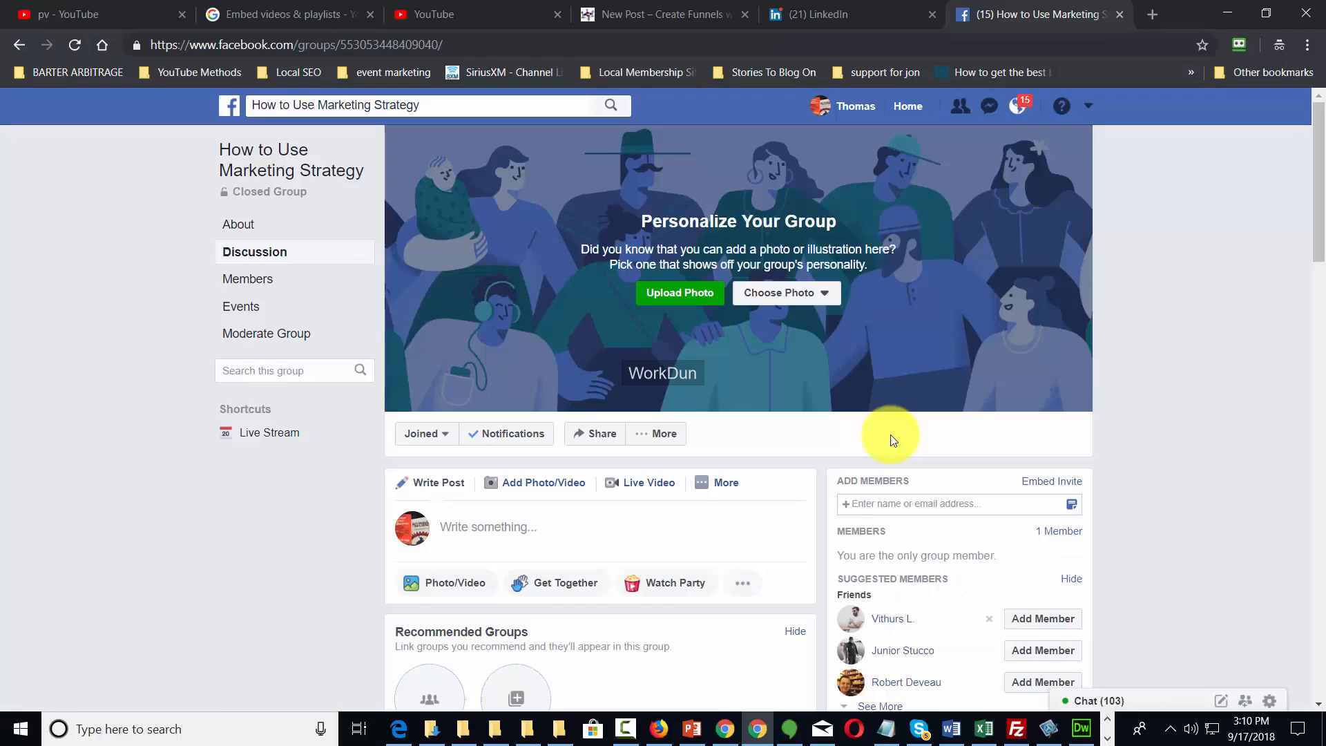
Go full screen and create the Live Event Stream event in the marketing group.
key("F11")
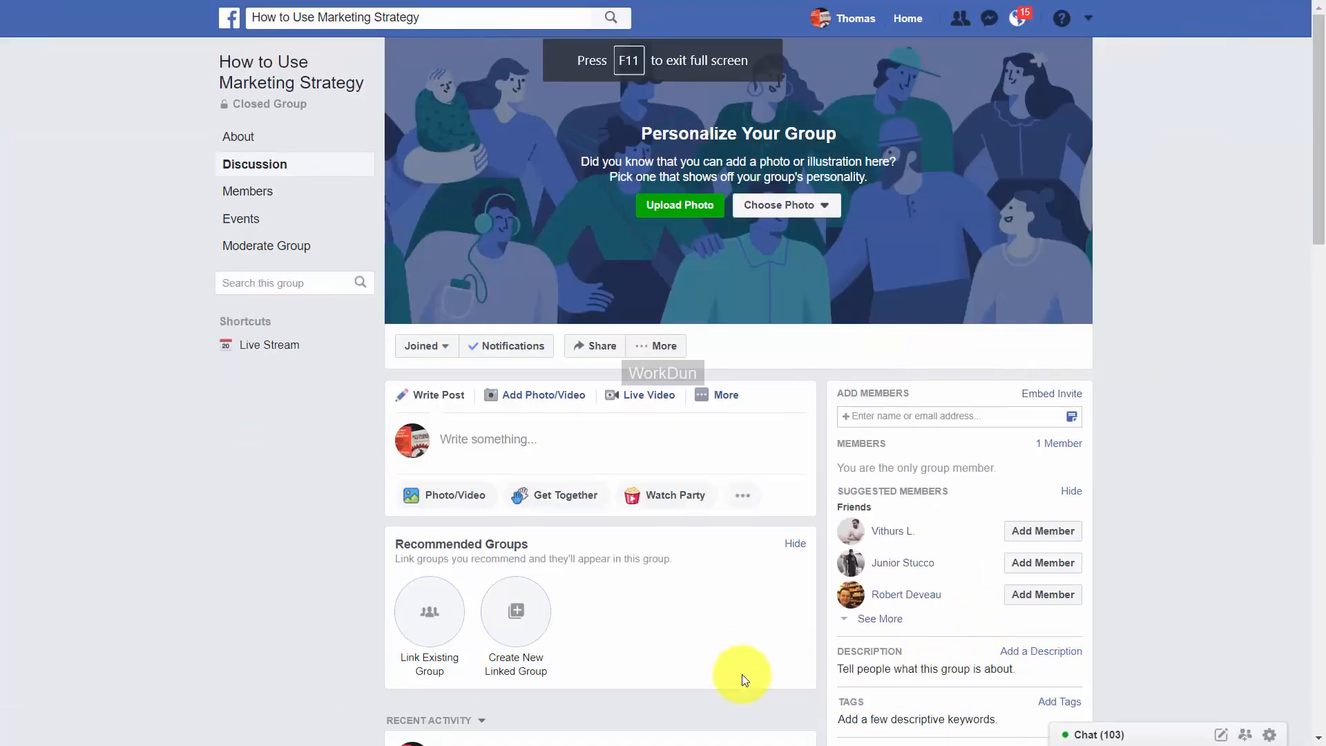
left_click(724, 400)
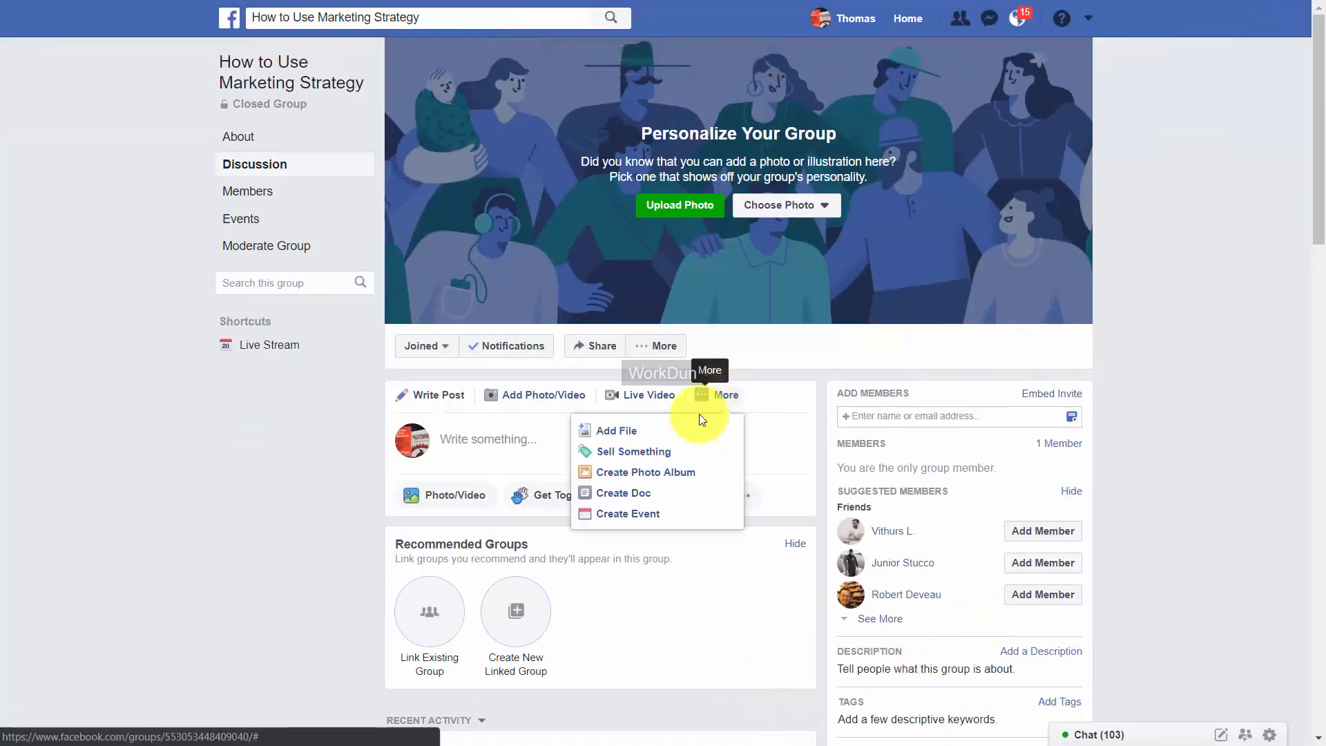
left_click(632, 515)
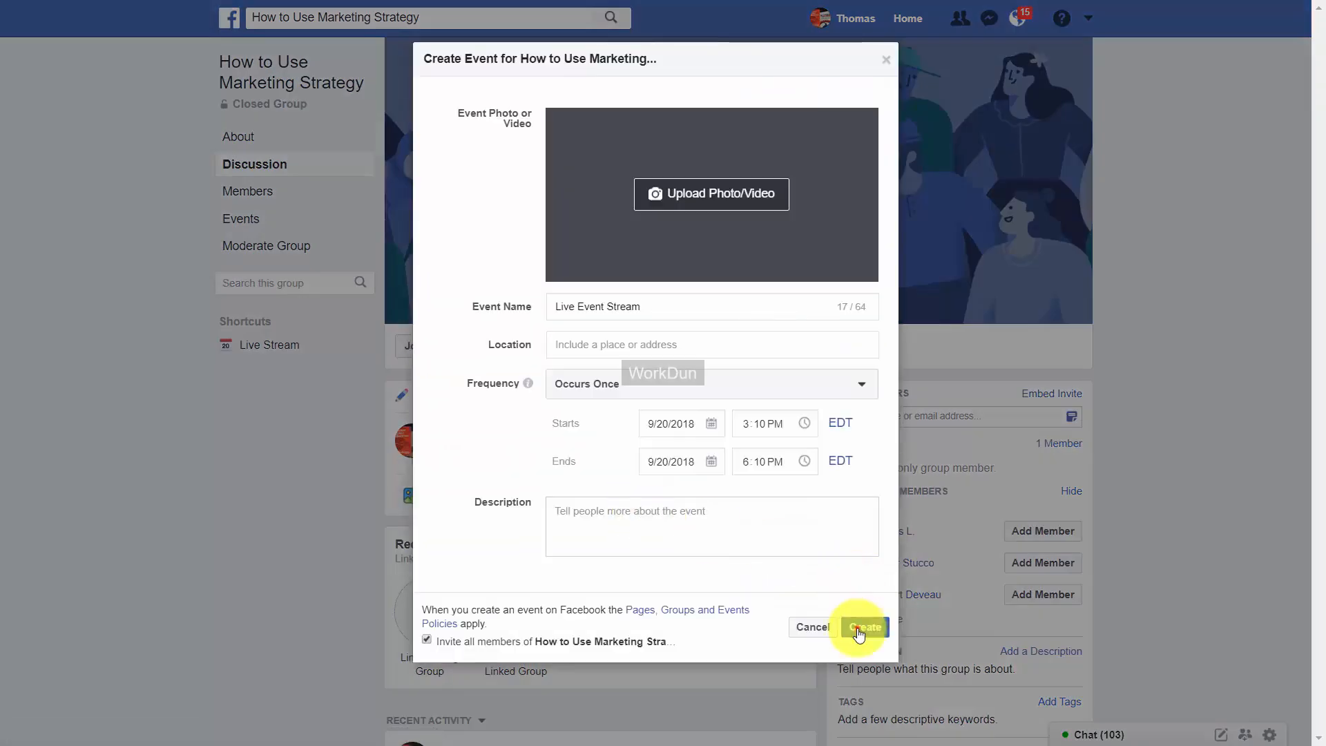
left_click(859, 631)
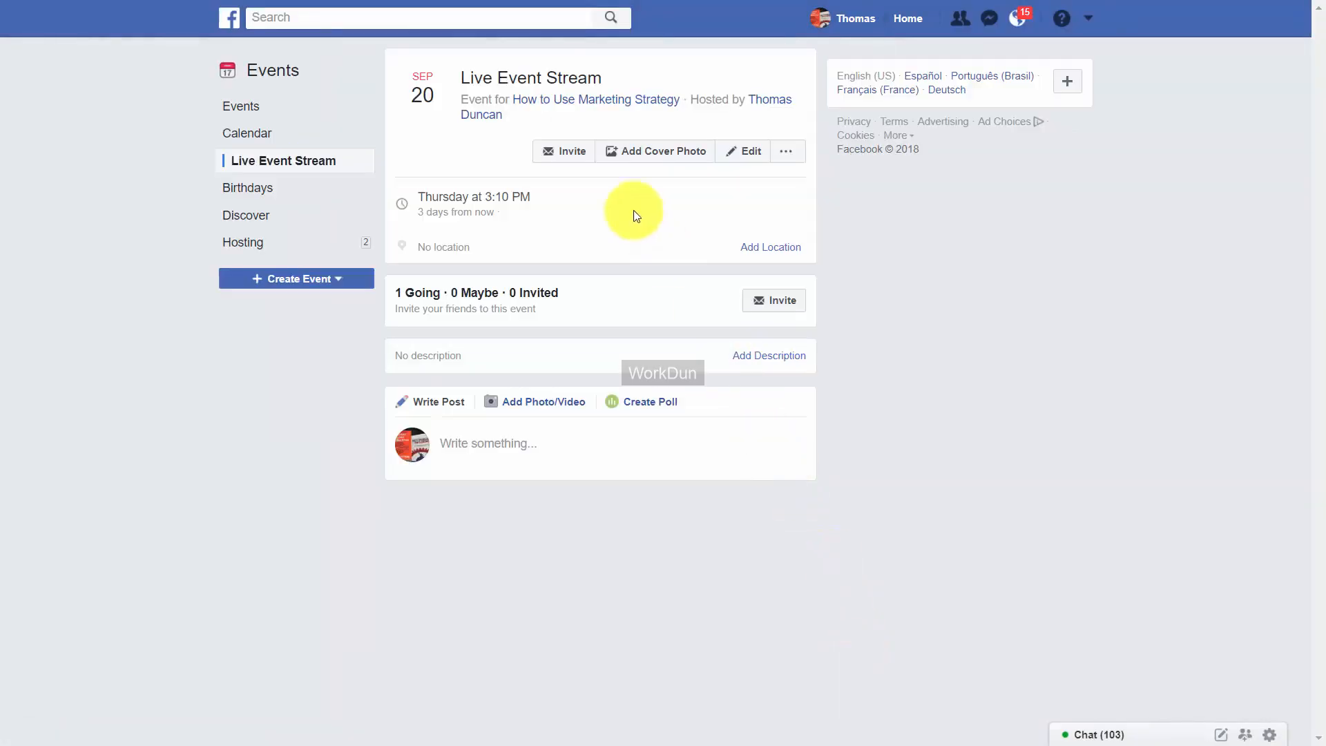
Post the pv YouTube link as a comment on the event and play its preview.
left_click(582, 101)
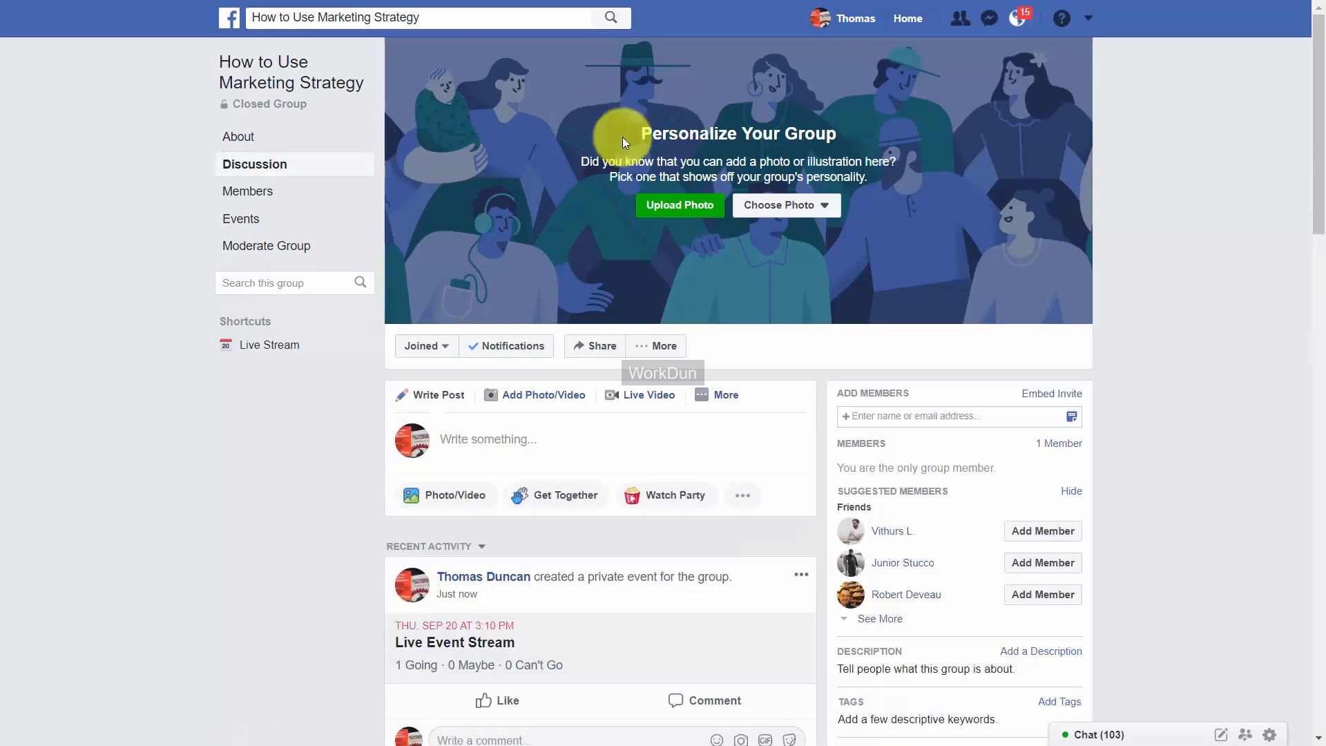
scroll(645, 238, "down", 4)
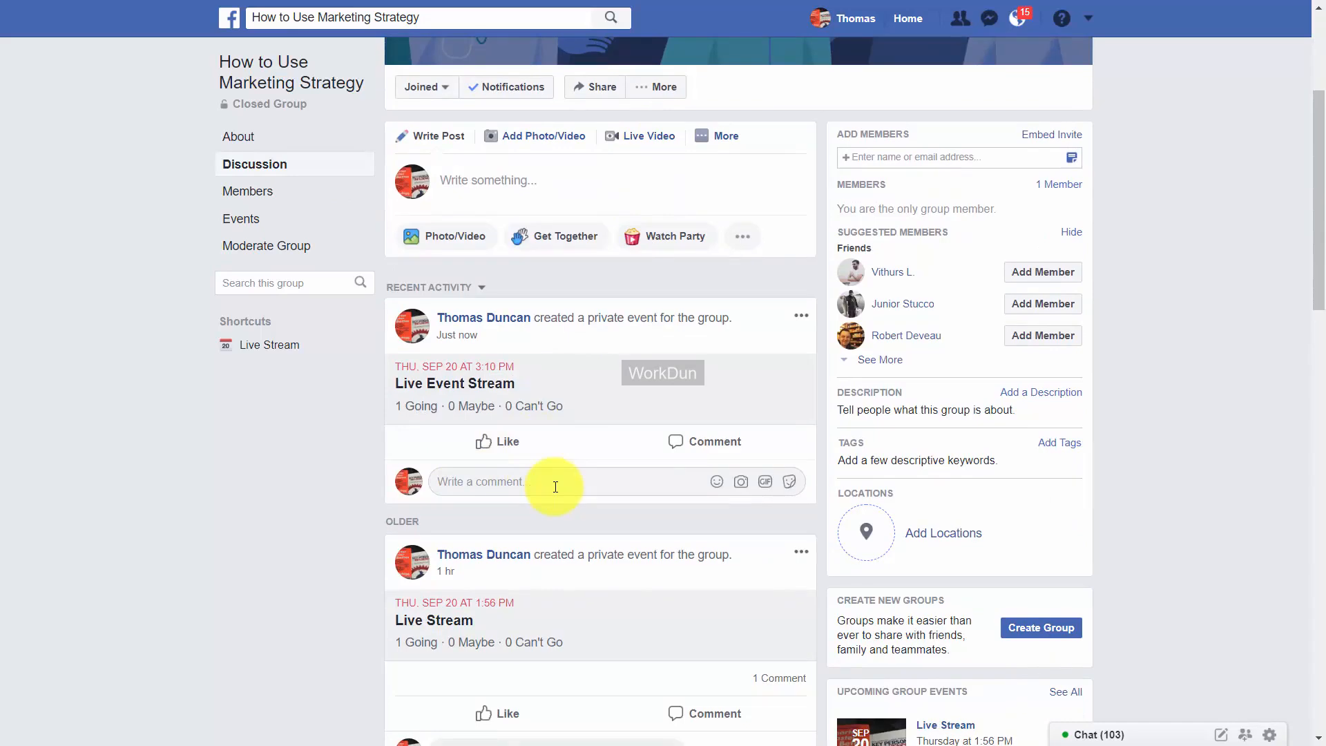
right_click(500, 482)
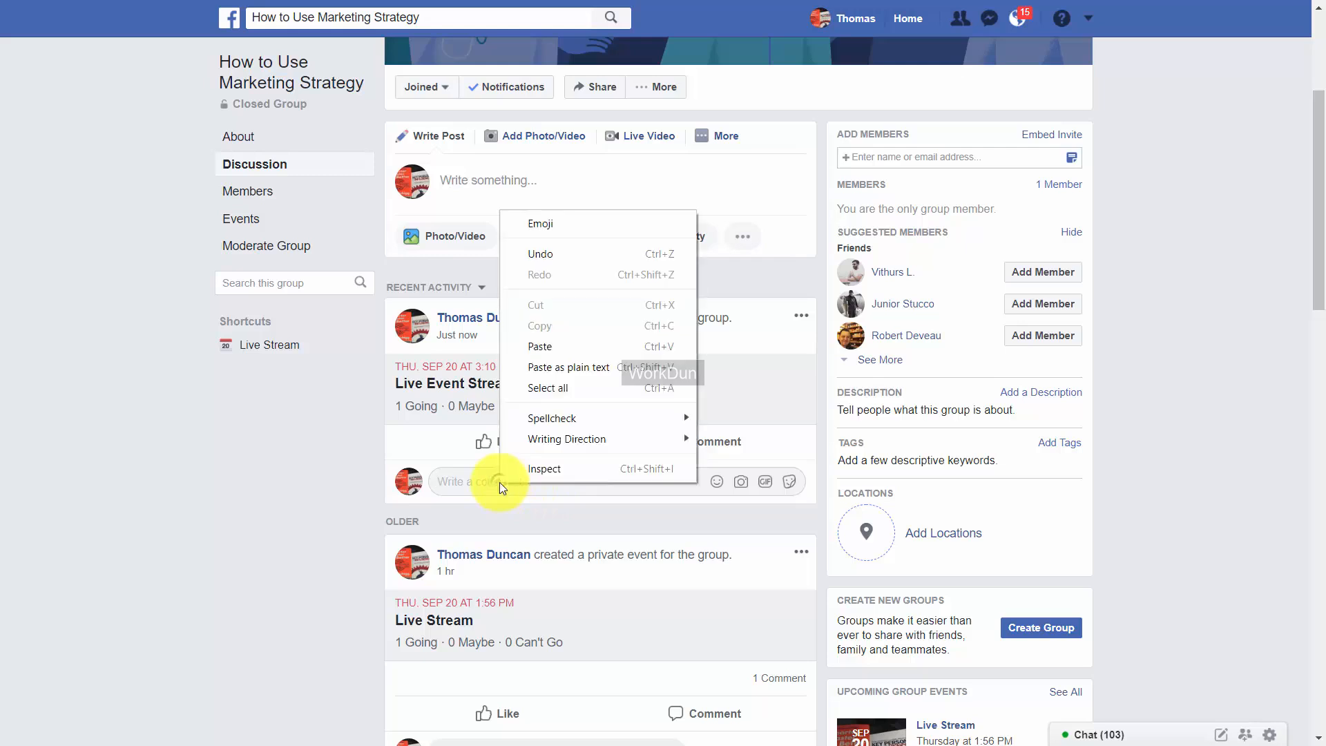
left_click(542, 345)
key("Return")
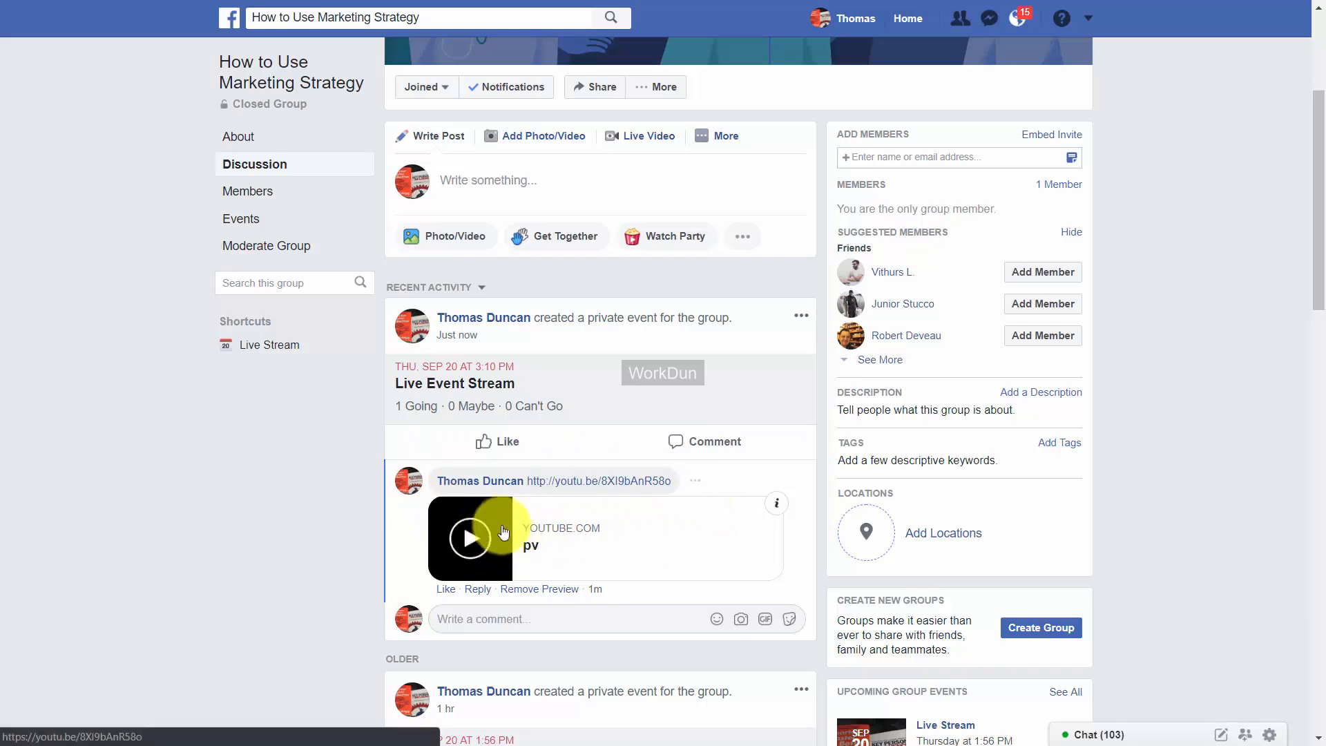
left_click(476, 540)
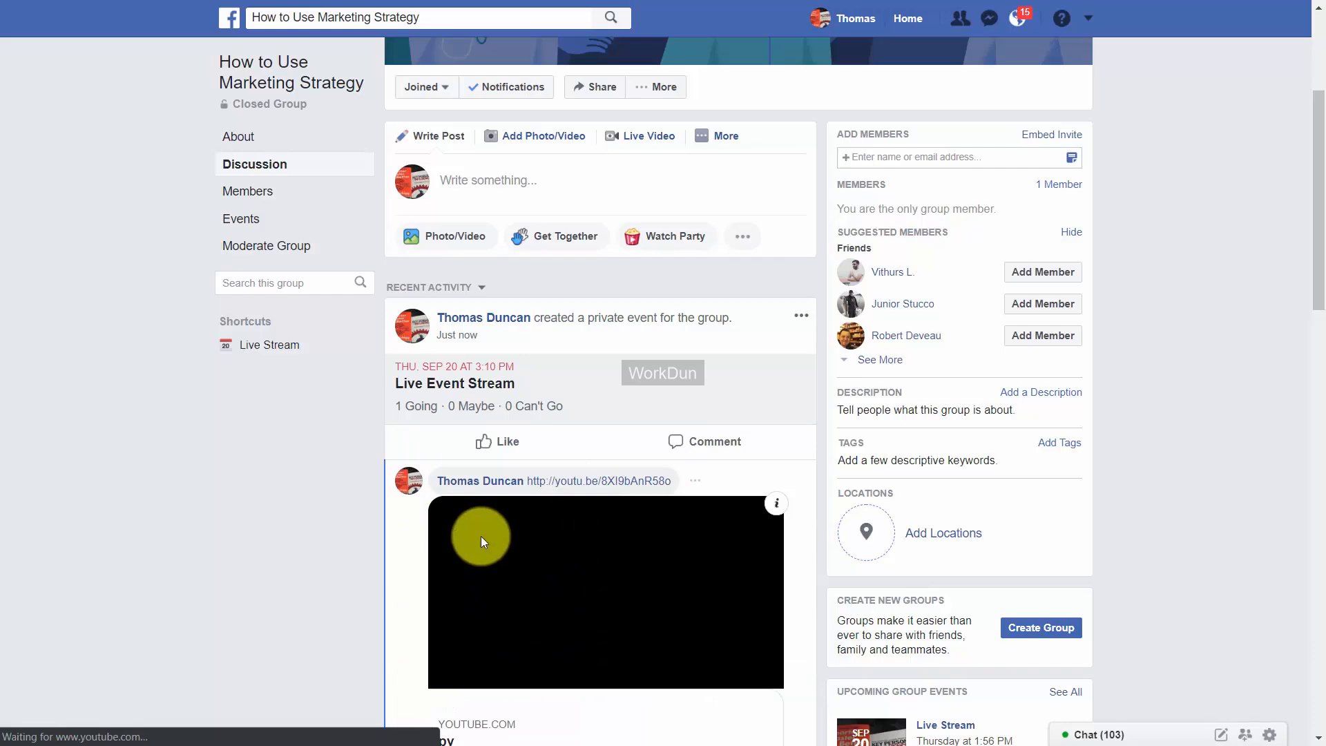
scroll(617, 544, "down", 1)
scroll(617, 544, "down", 1)
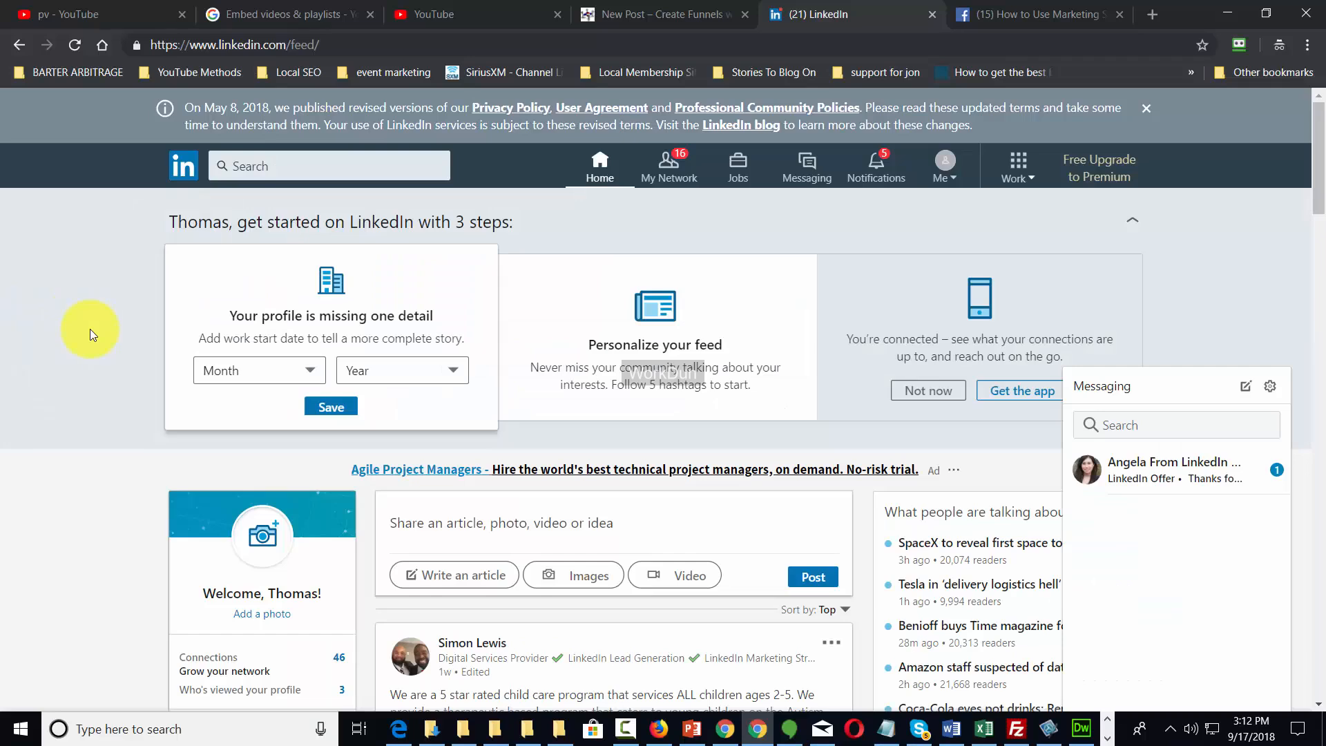
Scroll through the LinkedIn home feed without posting.
scroll(584, 504, "down", 3)
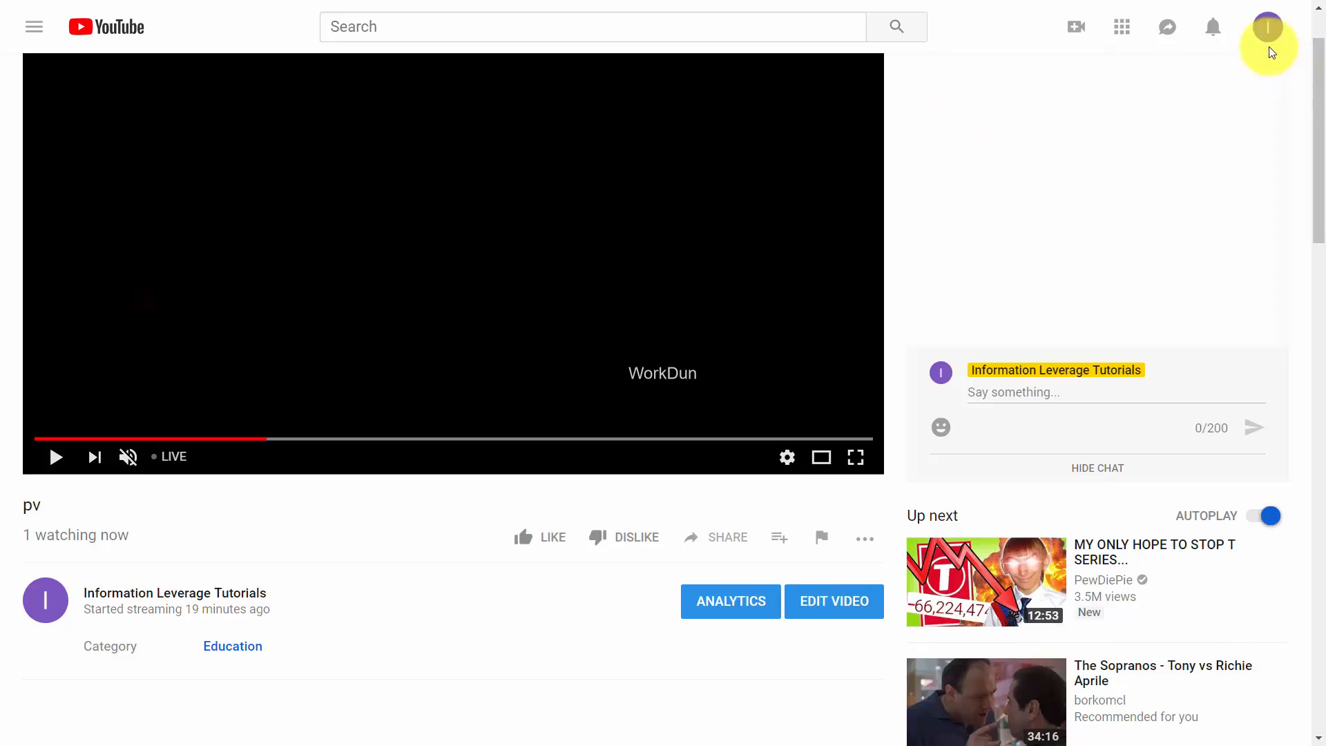
Go to Creator Studio's Video Manager and expand the Edit options for the Test Now video.
left_click(1266, 28)
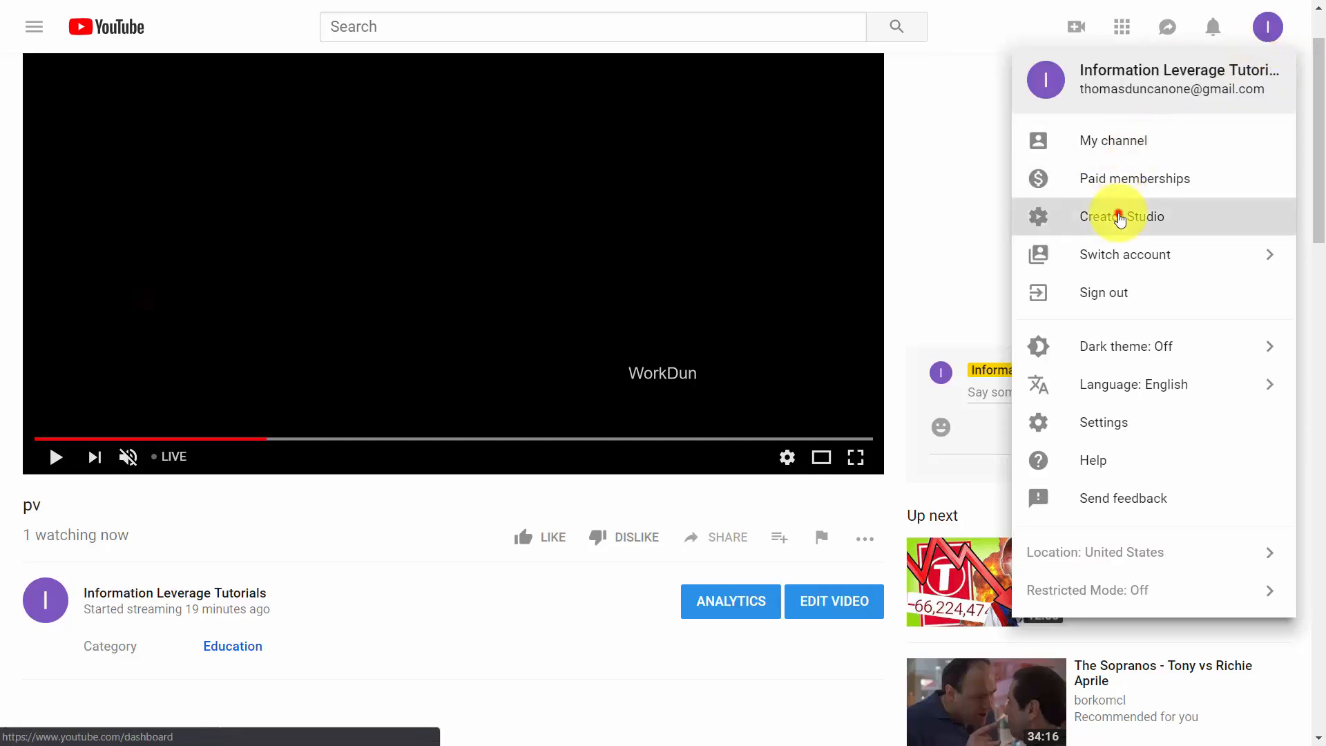
left_click(1117, 215)
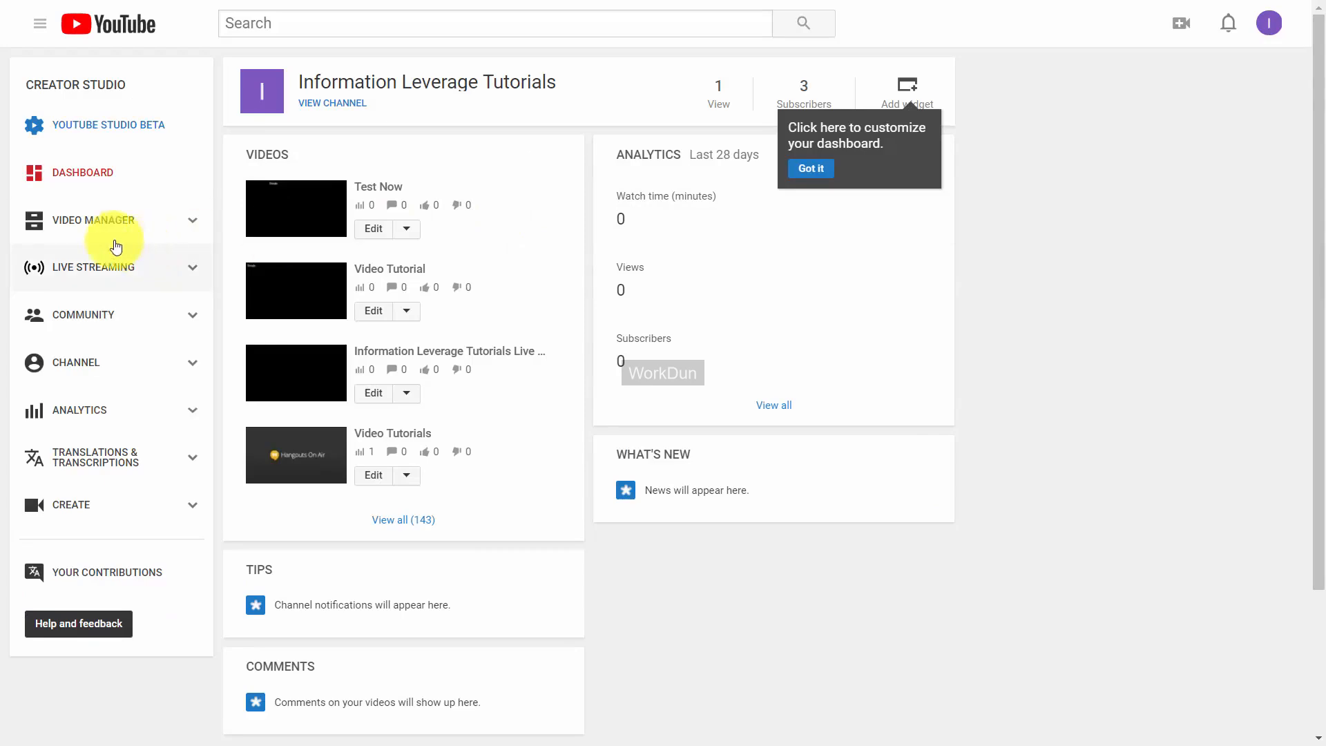
left_click(93, 221)
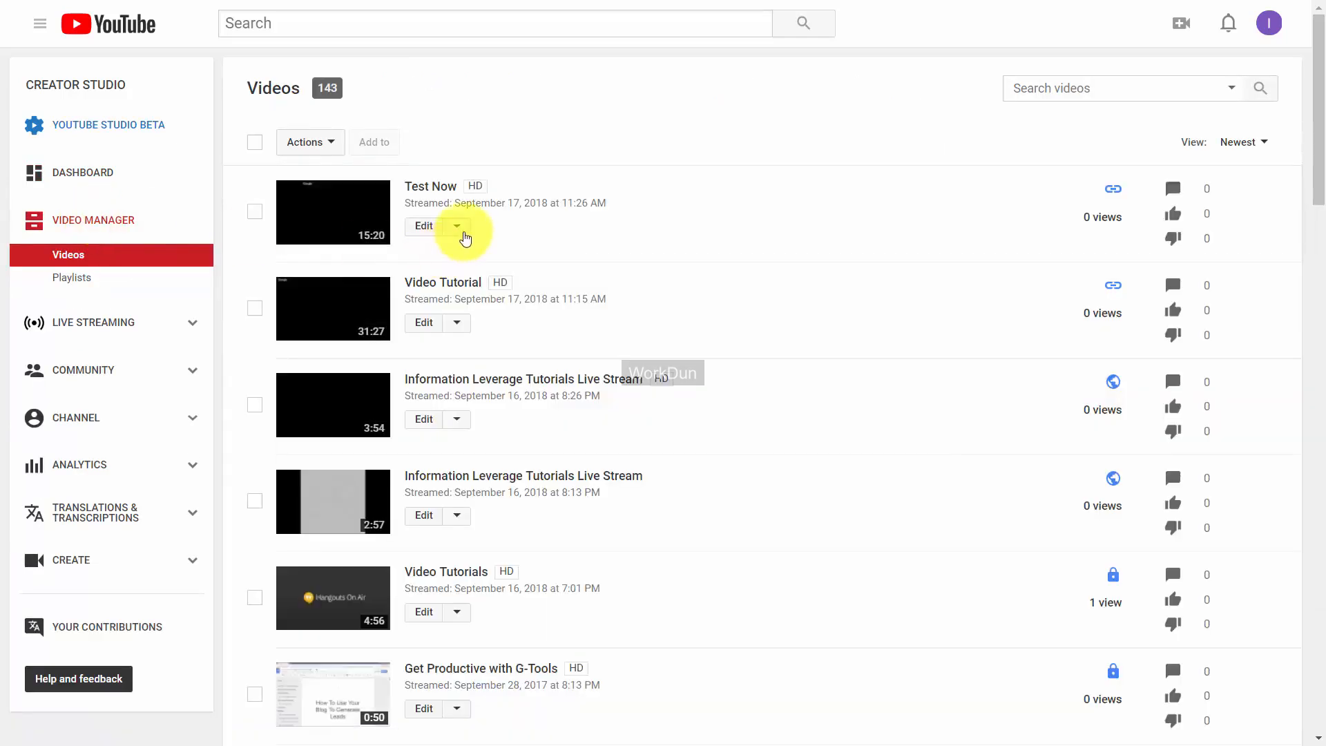
left_click(458, 227)
left_click(749, 198)
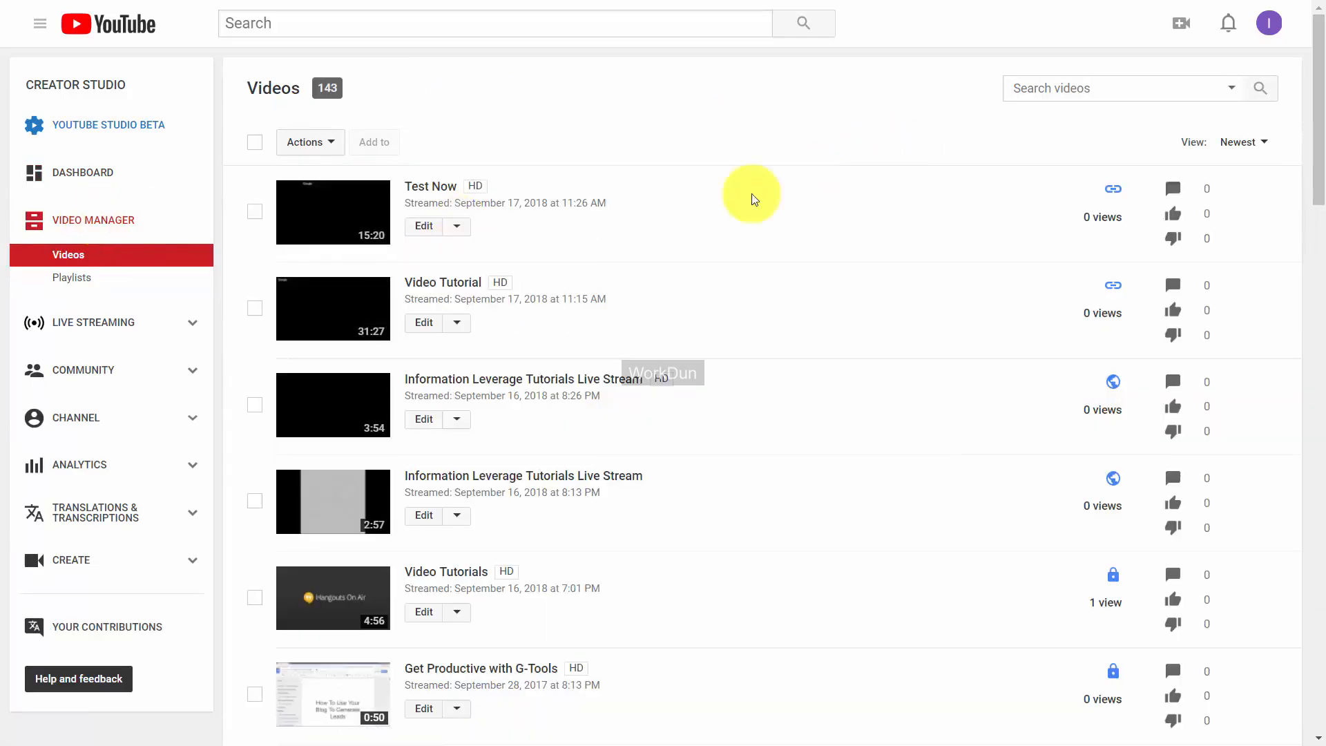
left_click(464, 222)
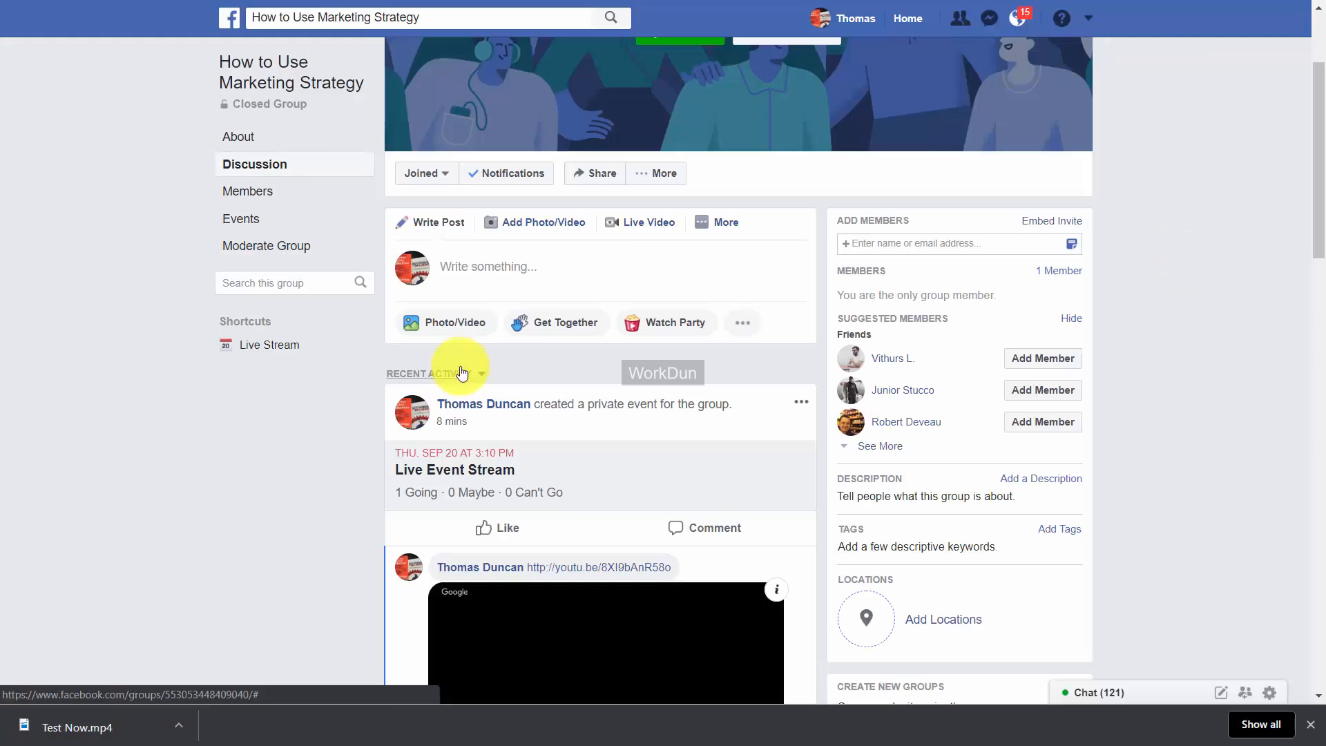
Upload the 1:37 video and publish it as a post in the How to Use Marketing Strategy group.
left_click(538, 225)
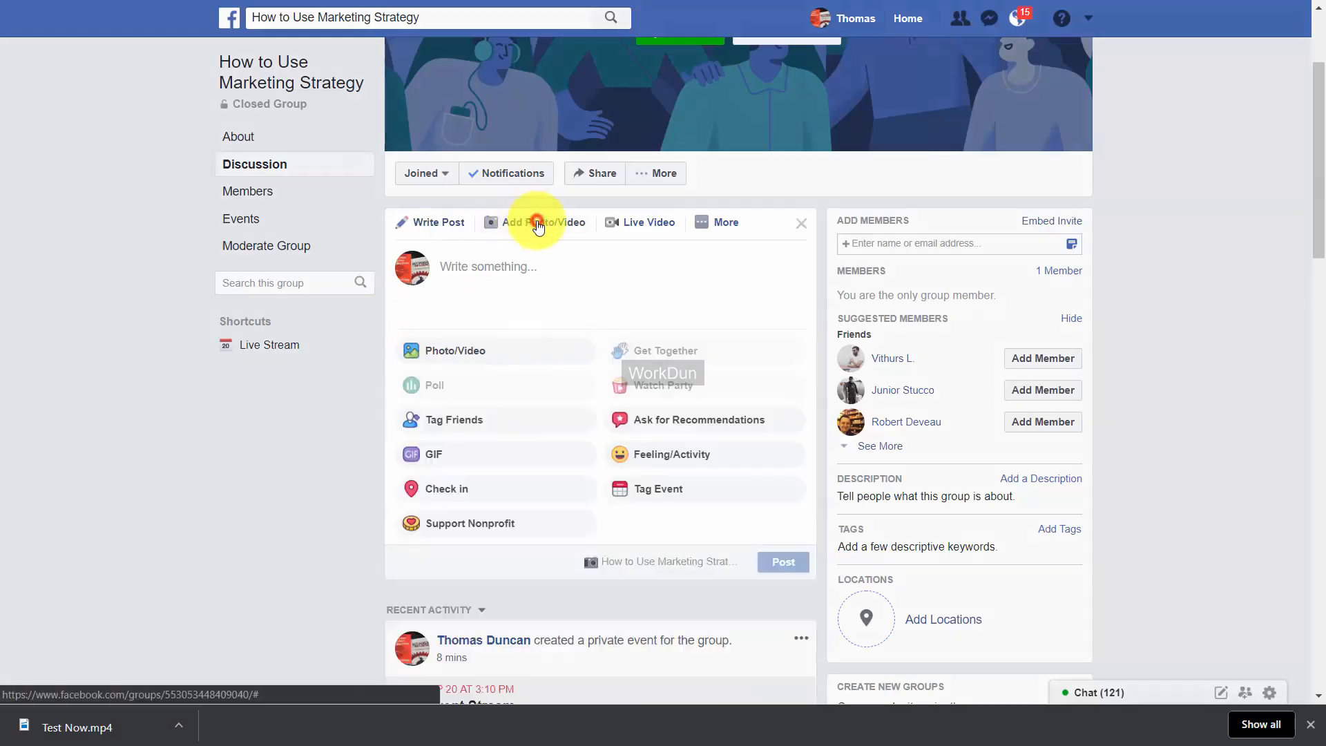
left_click(539, 225)
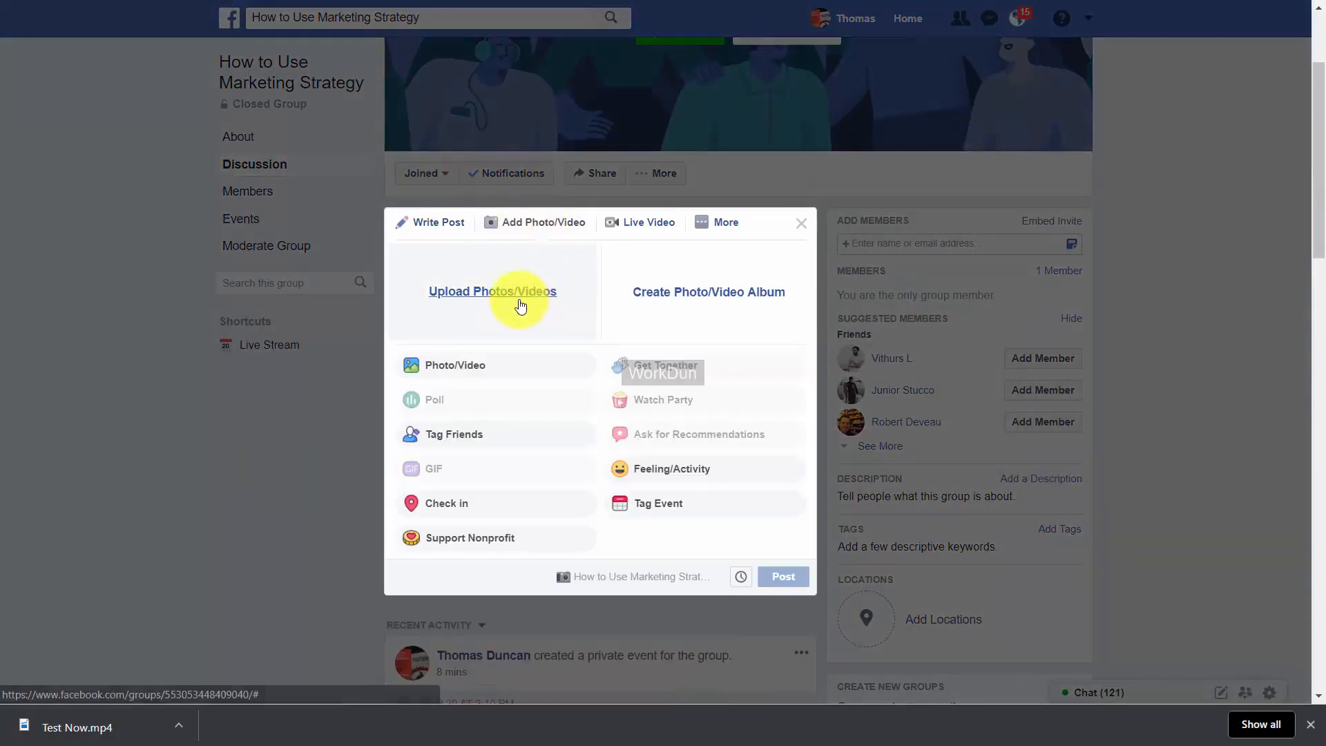
left_click(517, 294)
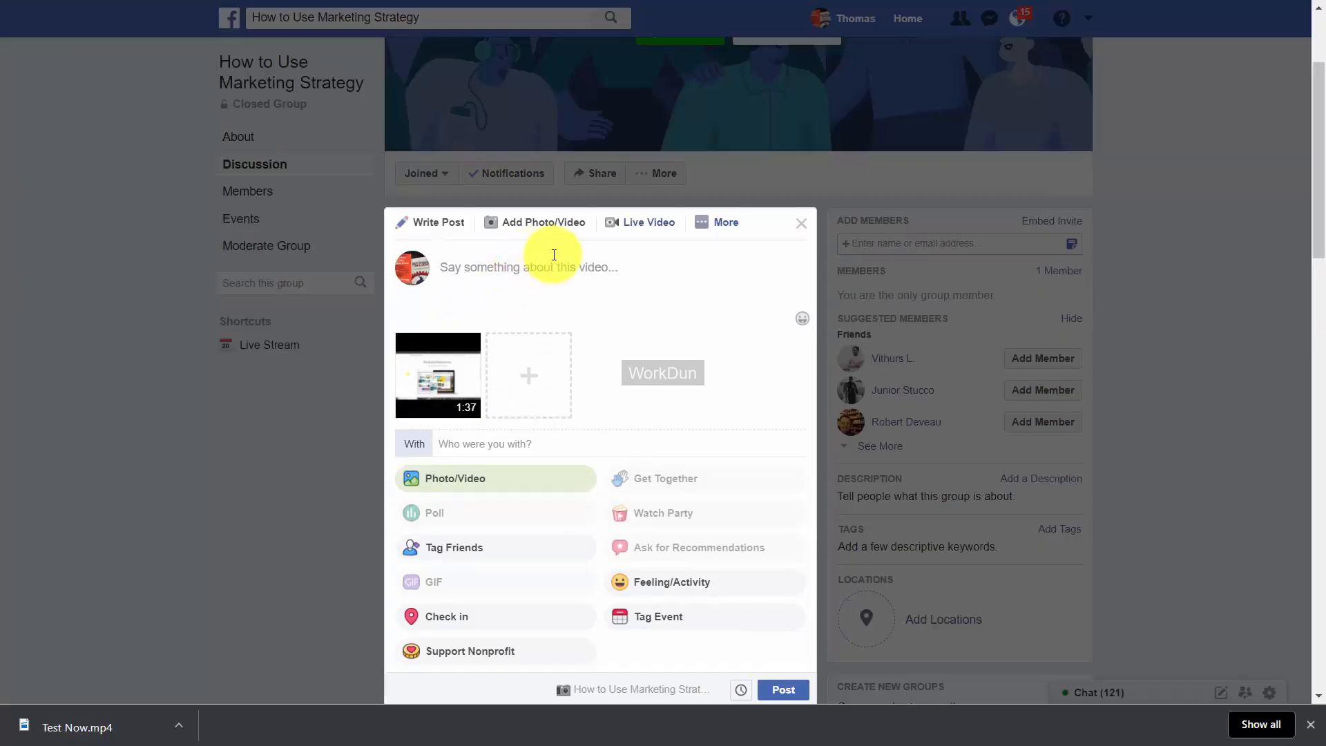
left_click(782, 691)
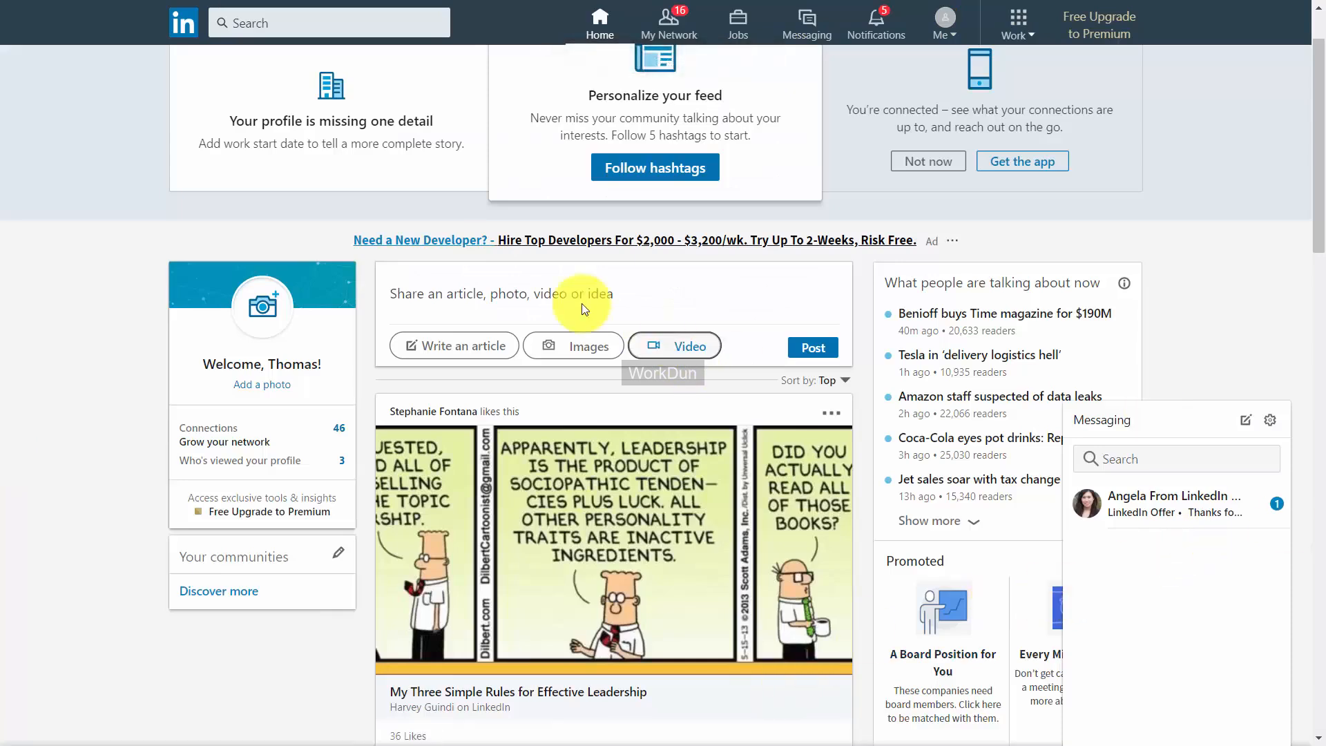
Attach 1 - Overview.mp4 from the computer as the video of a new LinkedIn post.
left_click(667, 352)
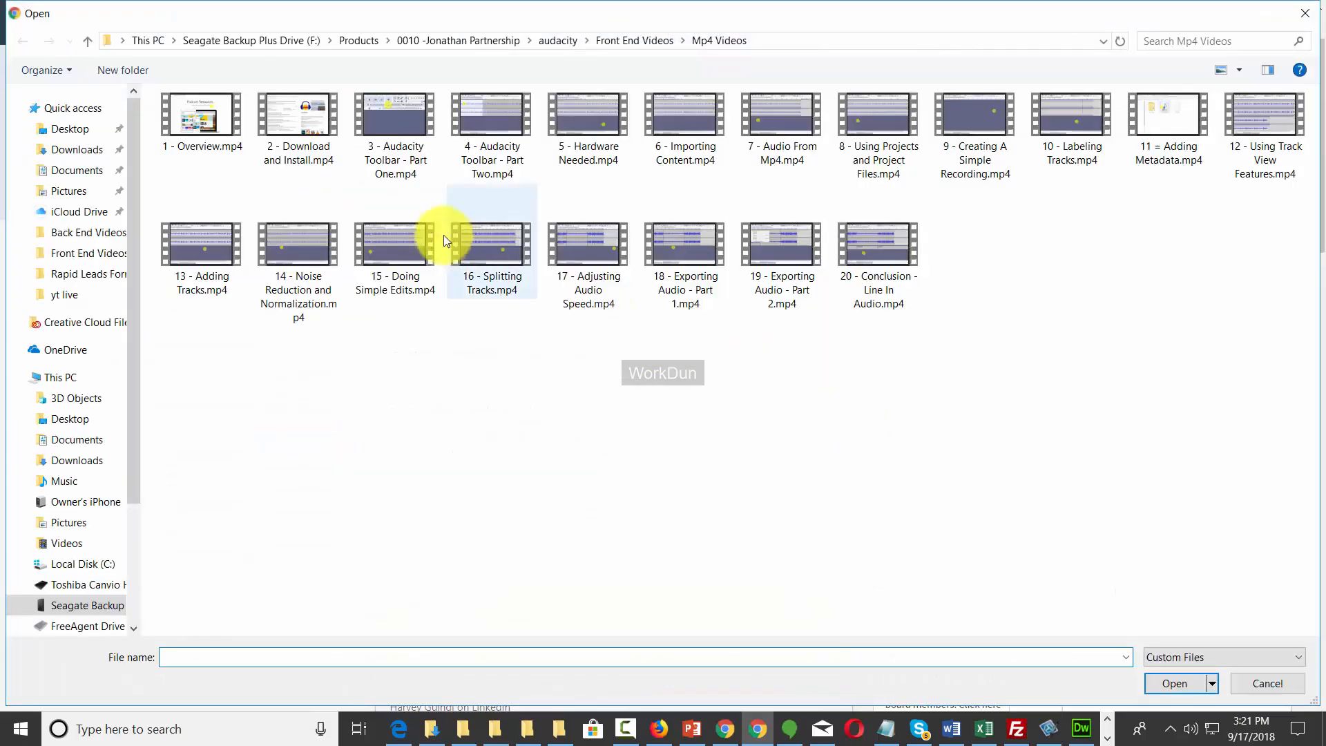
left_click(190, 143)
left_click(1171, 682)
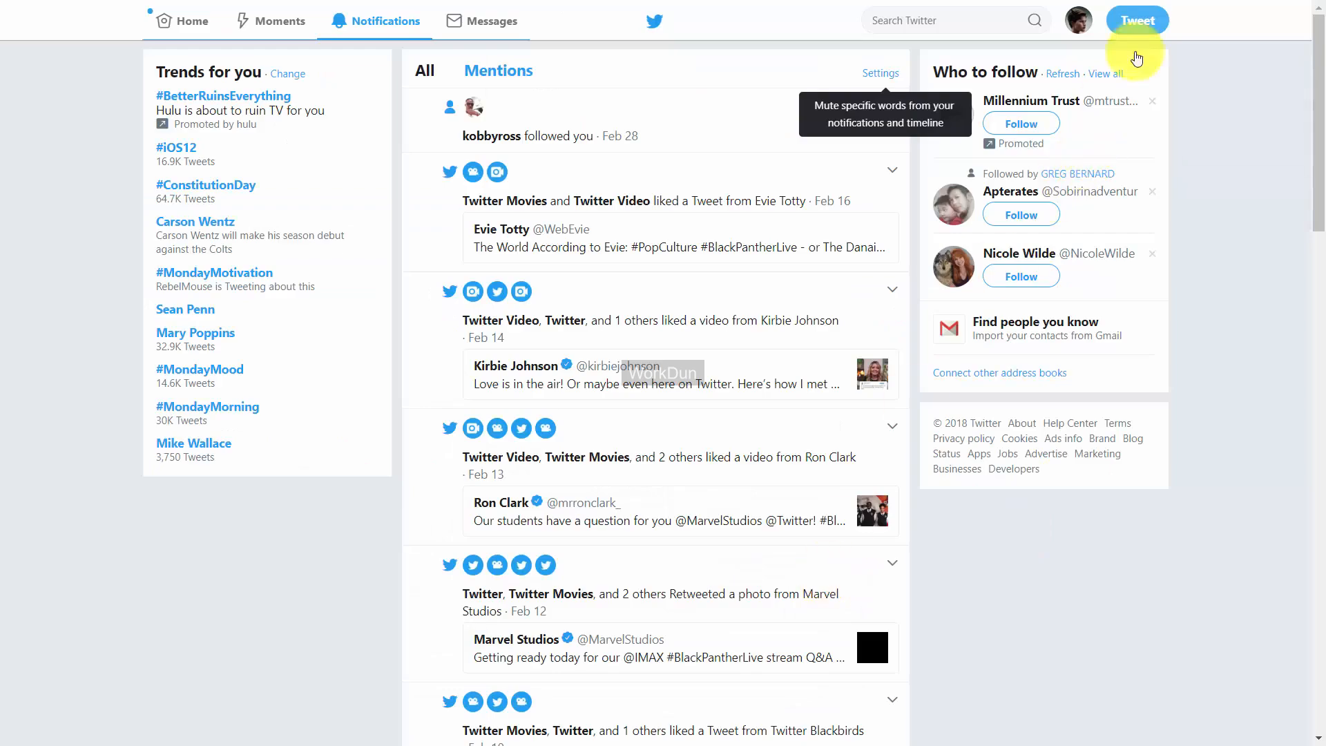
Compose a new tweet with 1 - Overview.mp4 attached and trimmed to a 45-second selection.
left_click(1138, 21)
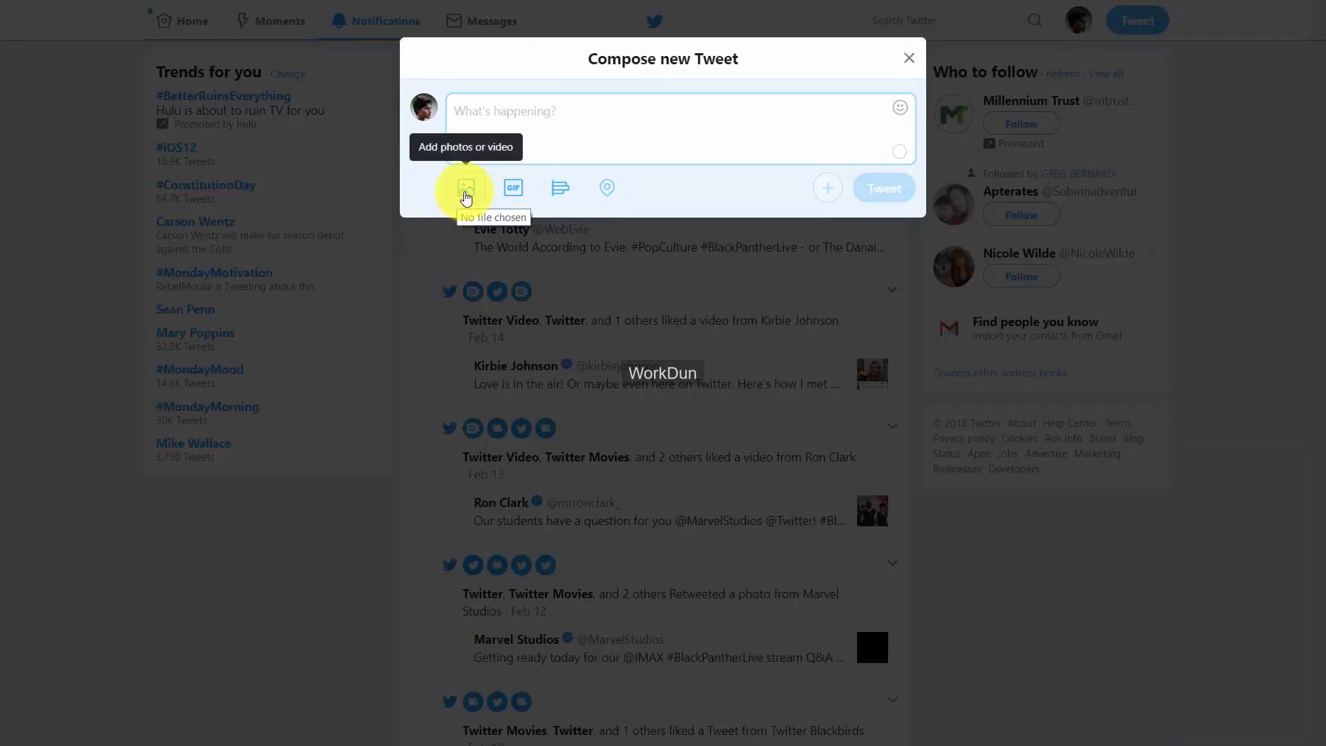
left_click(466, 196)
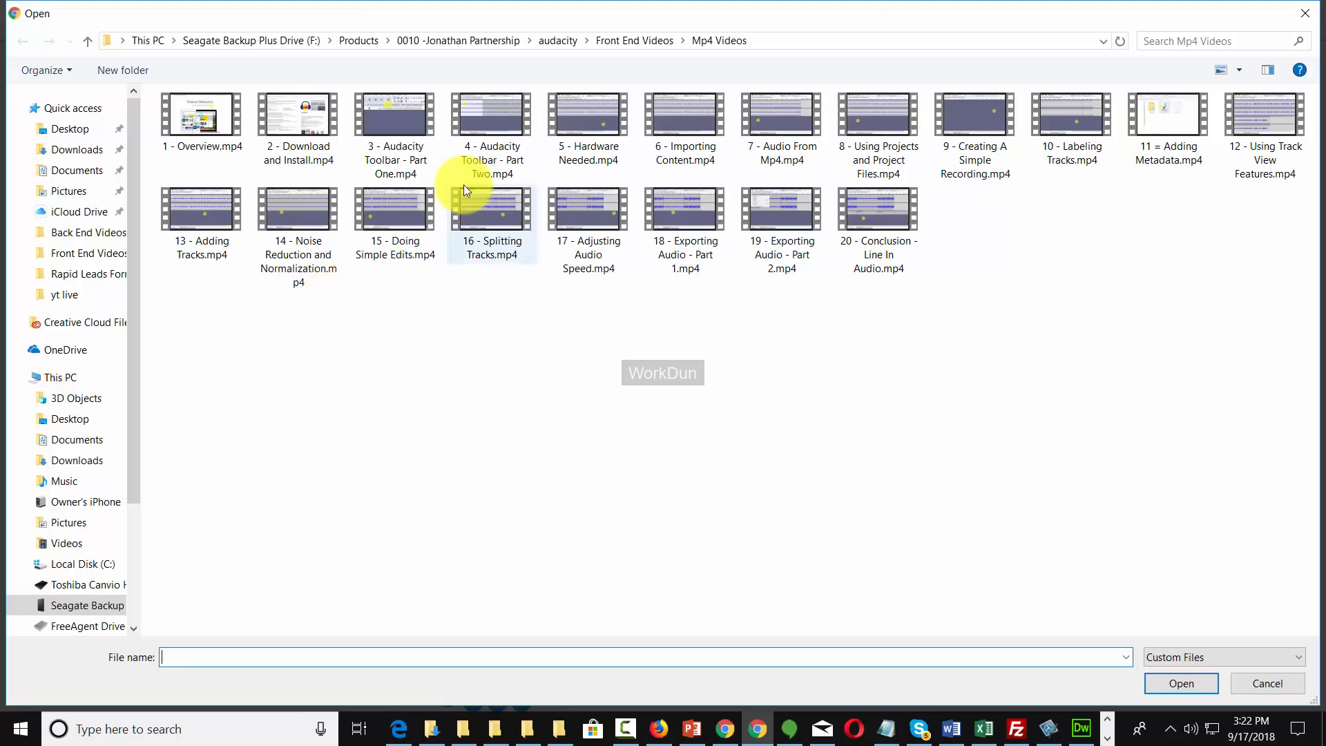
left_click(211, 118)
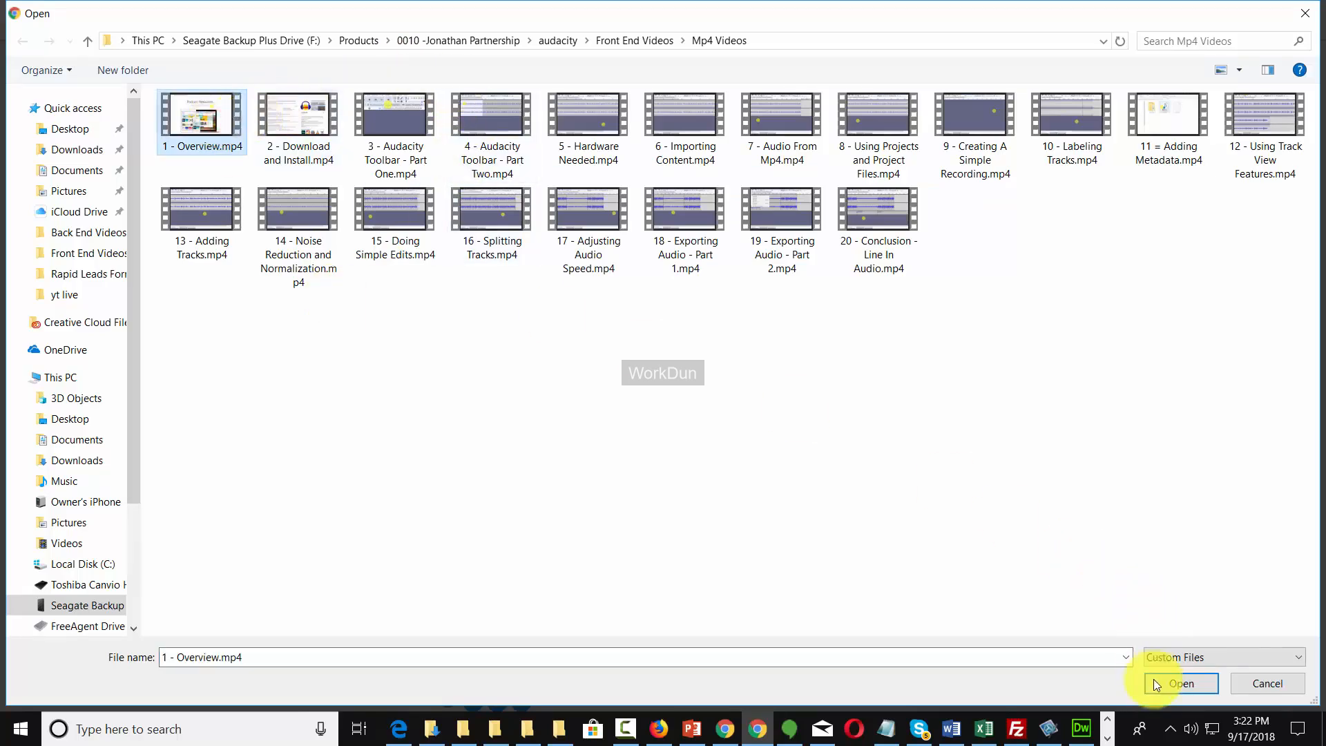
left_click(1157, 683)
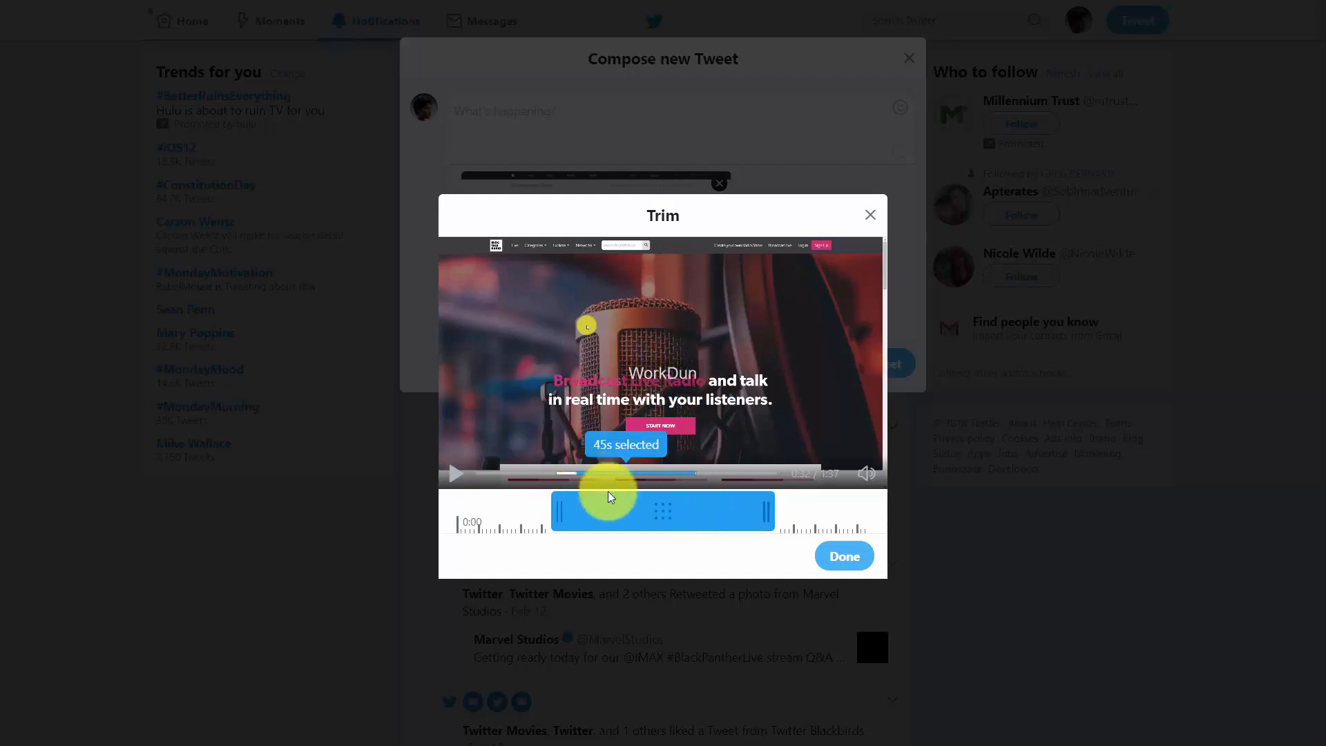
left_click(839, 561)
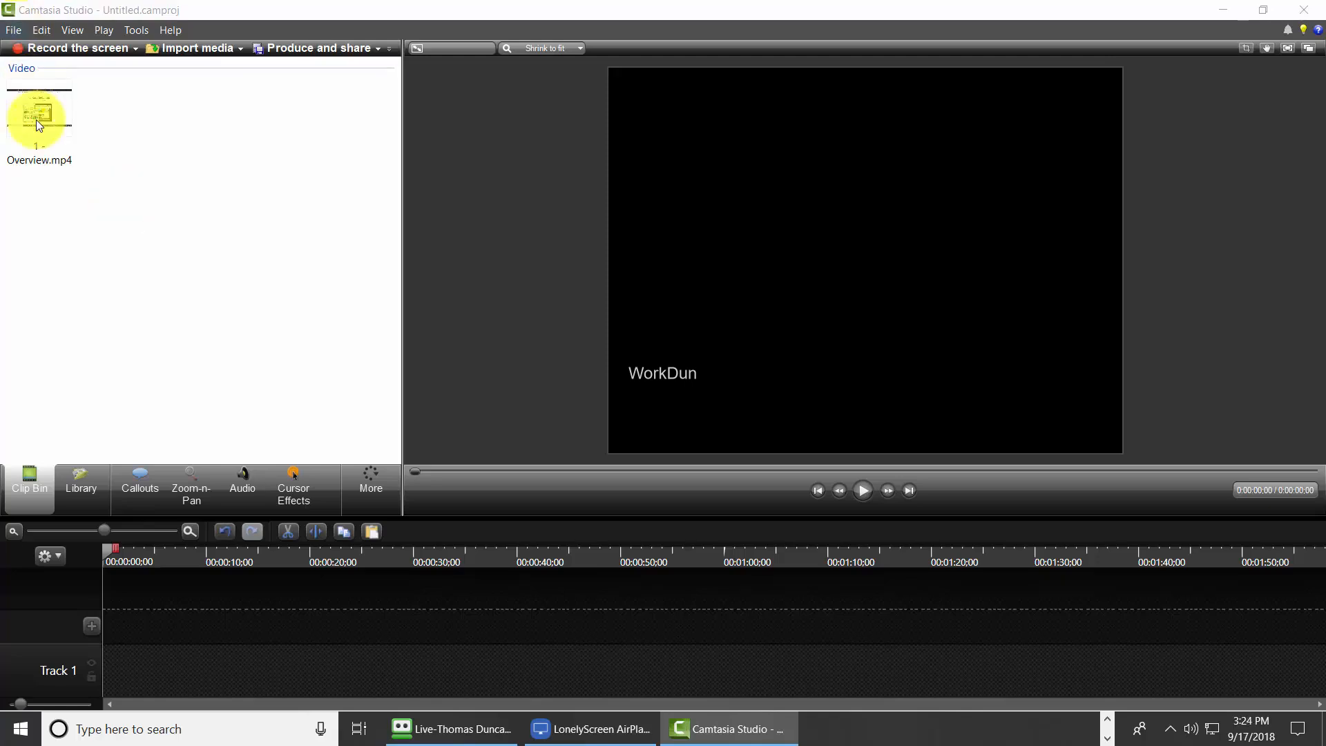
Place 1 - Overview.mp4 on Track 1, split it at 00:00:24:04 and delete the remainder.
right_click(36, 119)
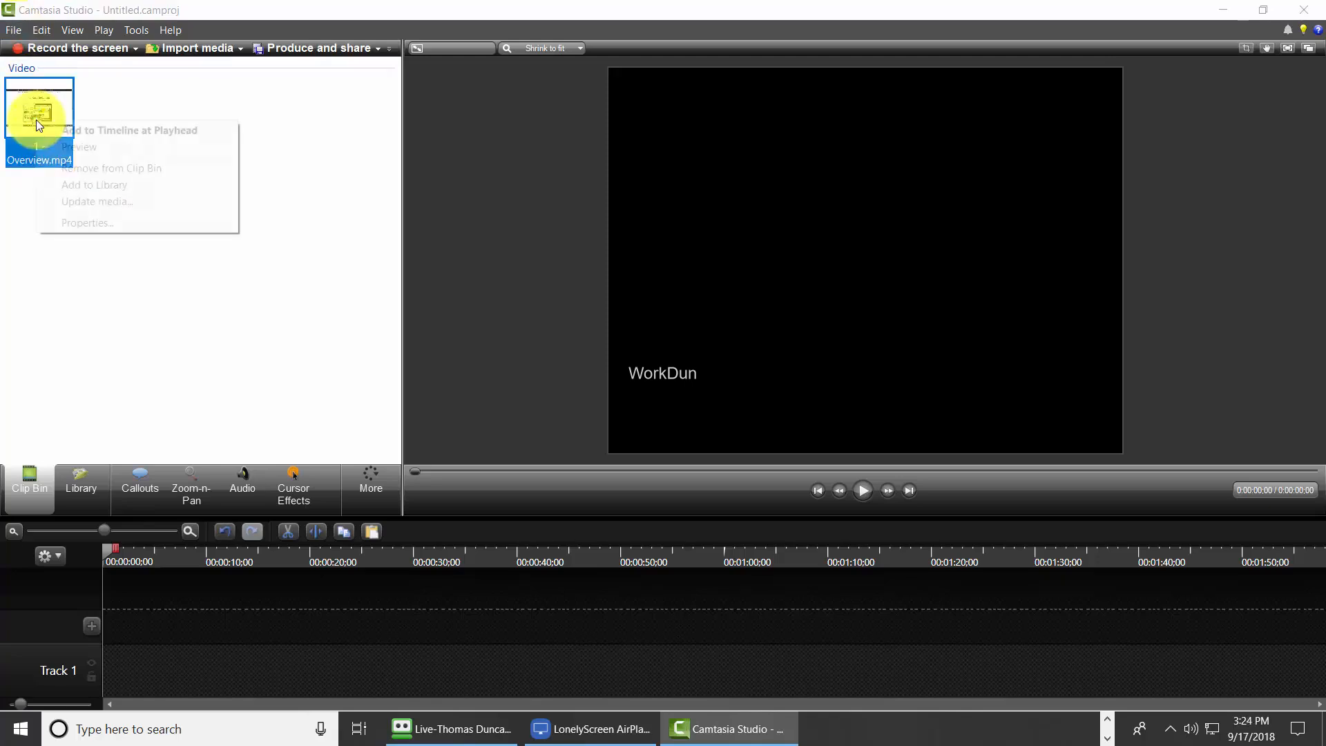
left_click(73, 130)
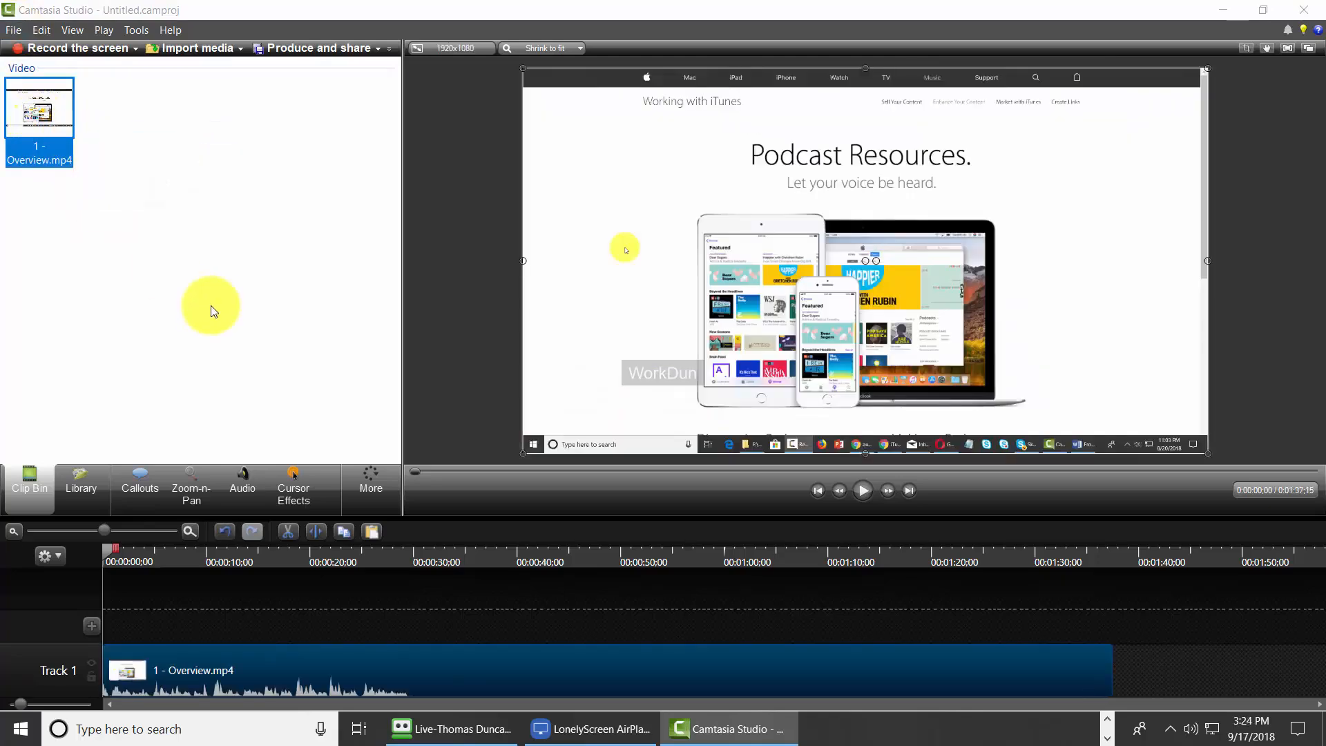
left_click(107, 546)
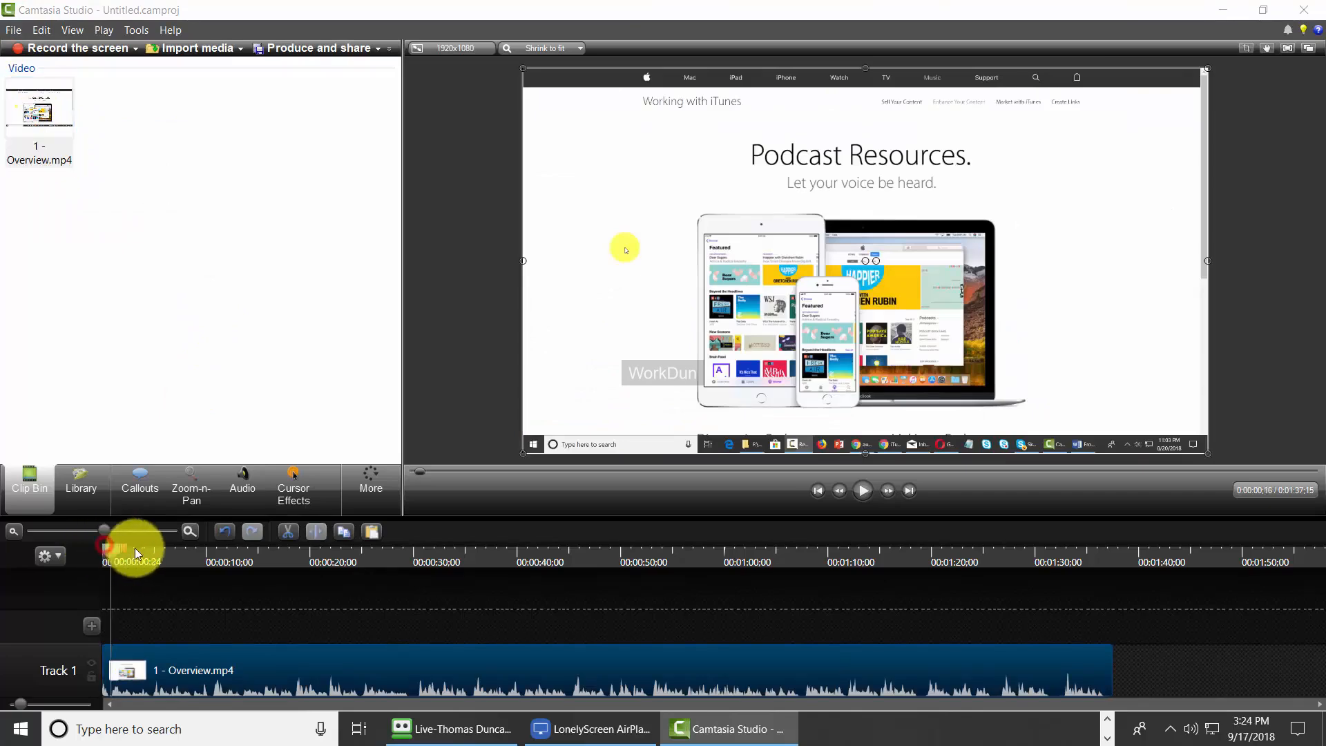
left_click_drag(134, 548, 354, 565)
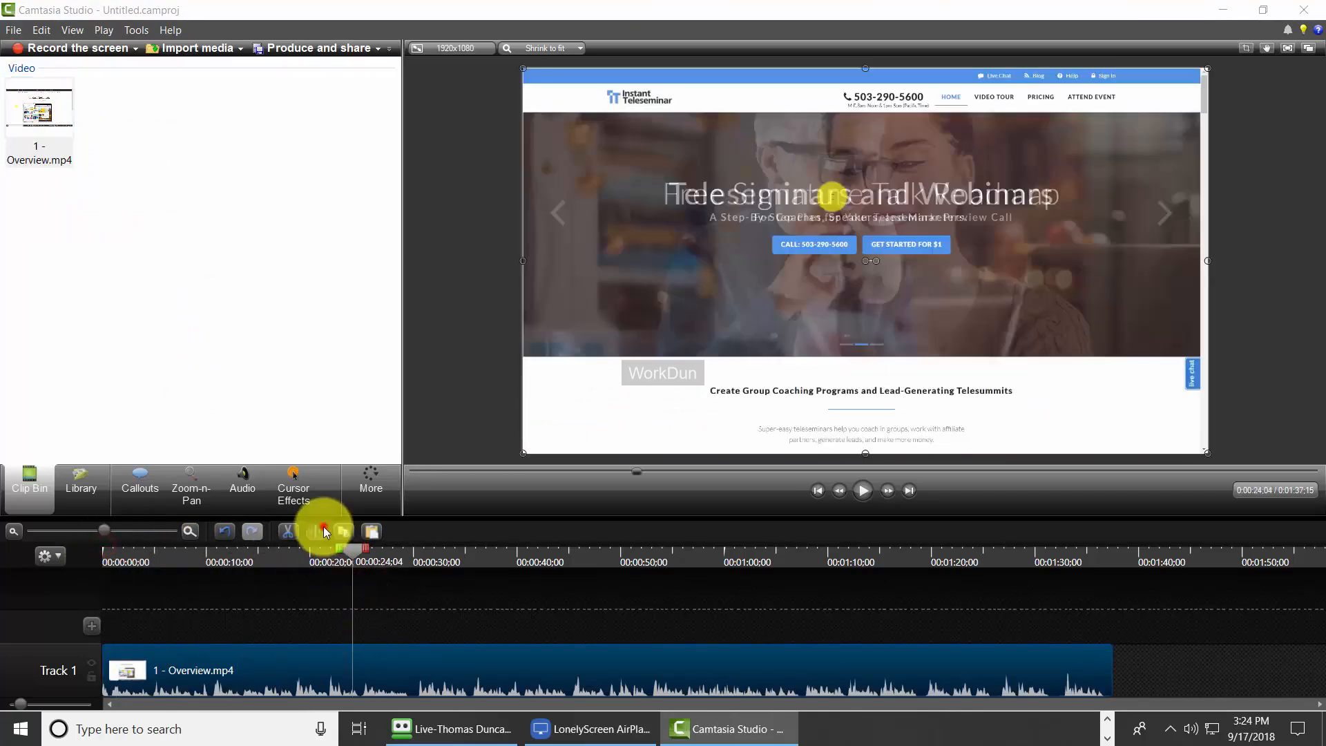
left_click(323, 530)
left_click(413, 661)
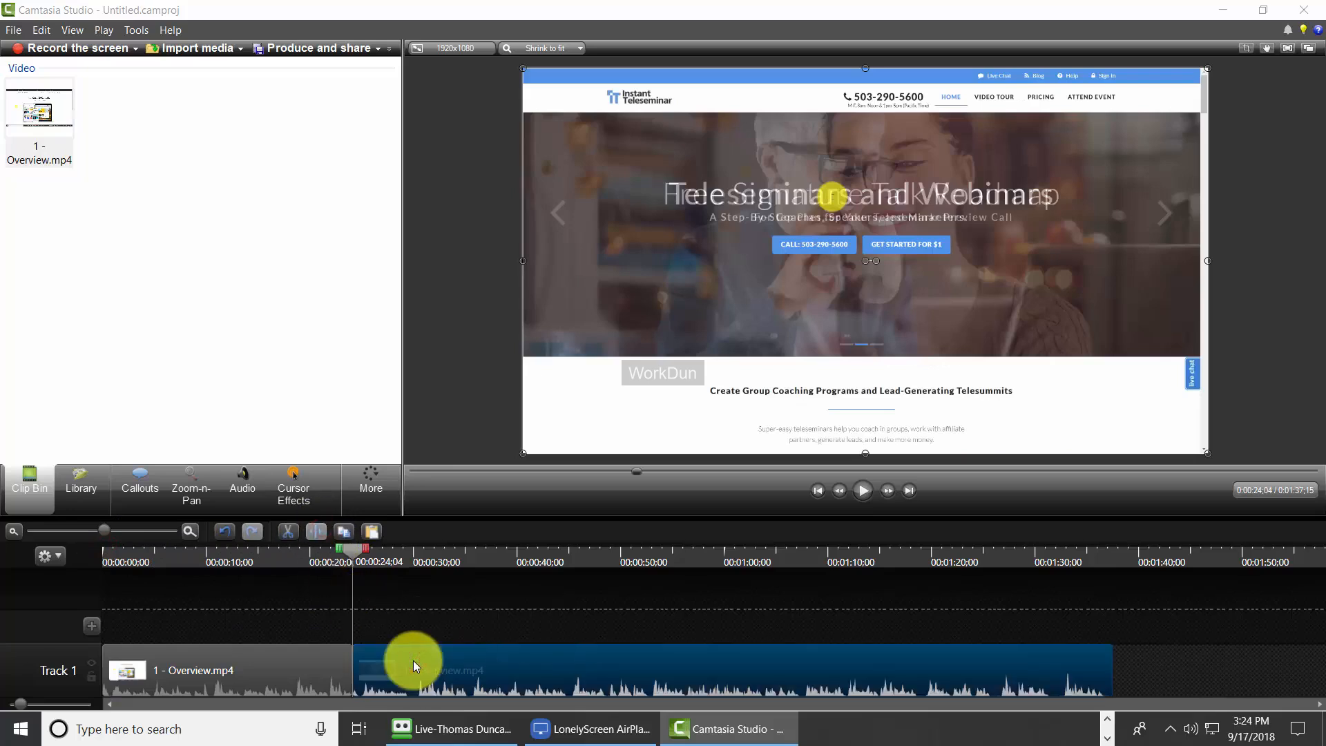
key("Delete")
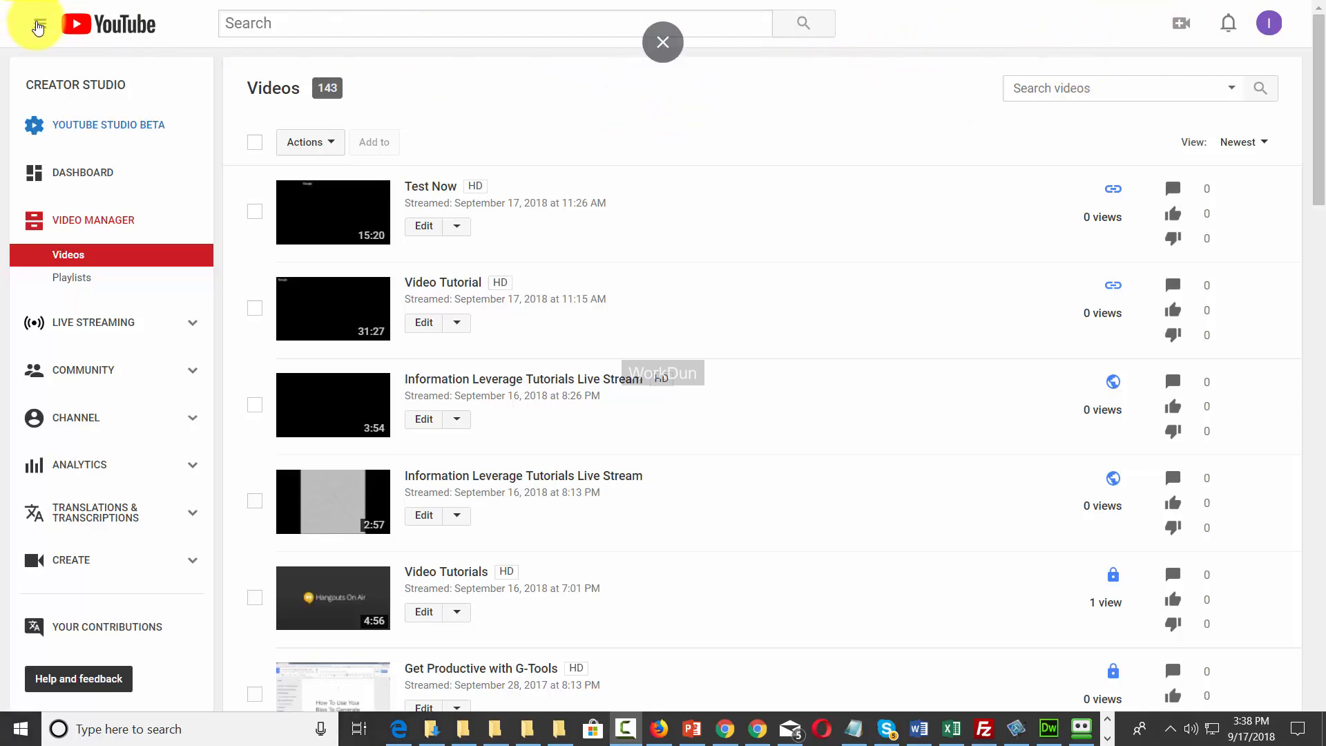
Go to the channel page and choose Edit channel art from the banner's pencil menu.
left_click(39, 28)
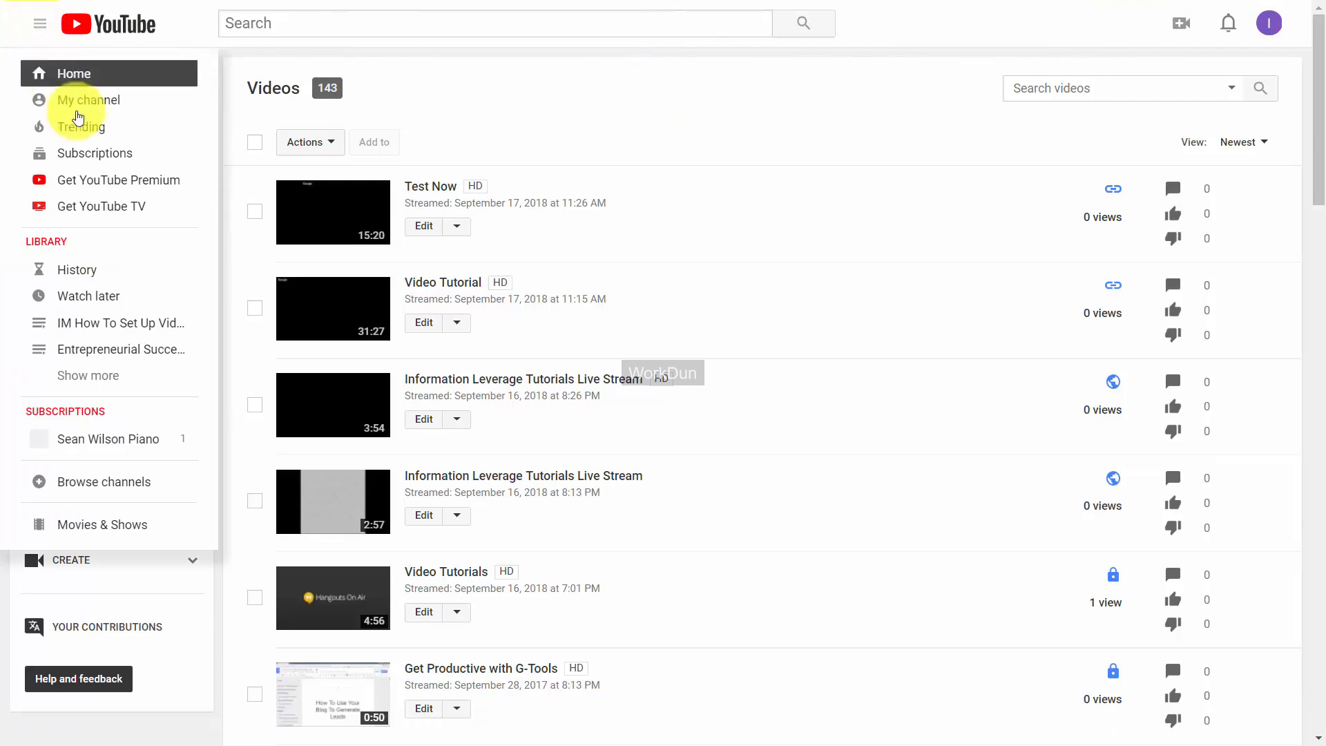
left_click(99, 104)
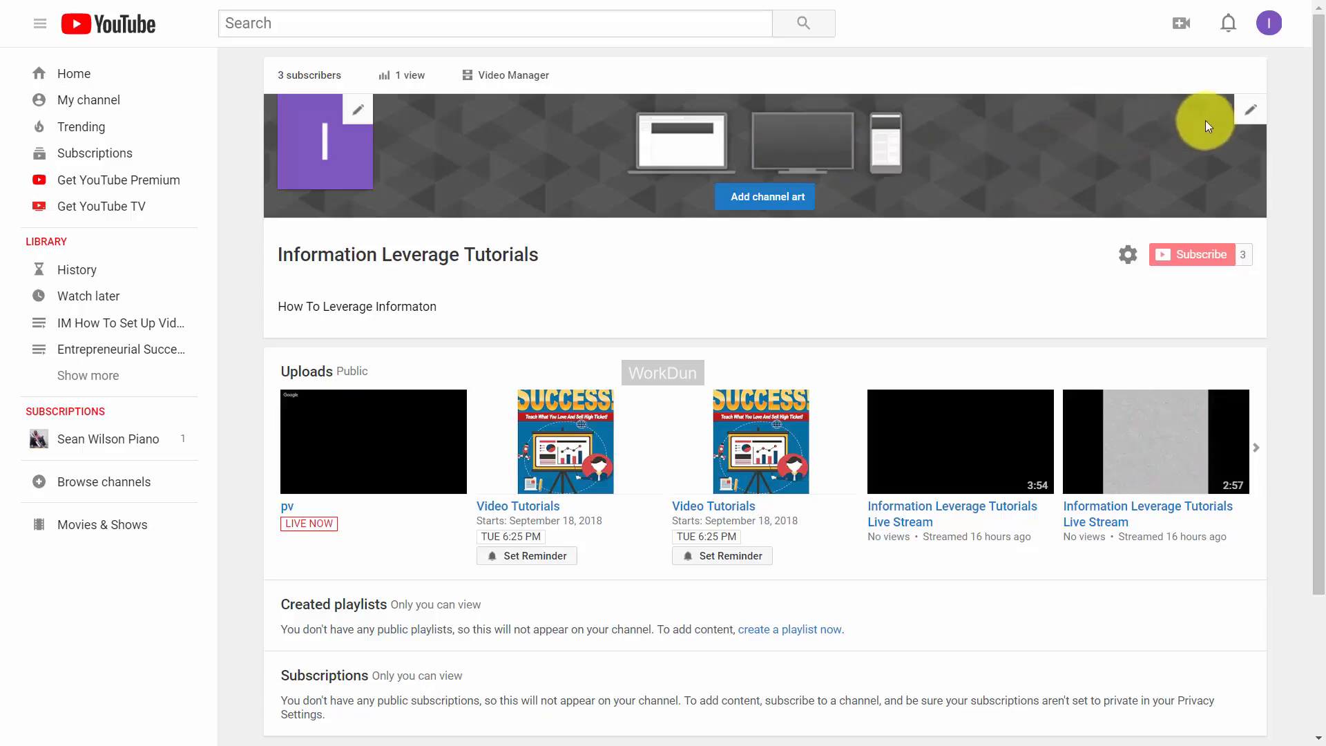
left_click(1251, 112)
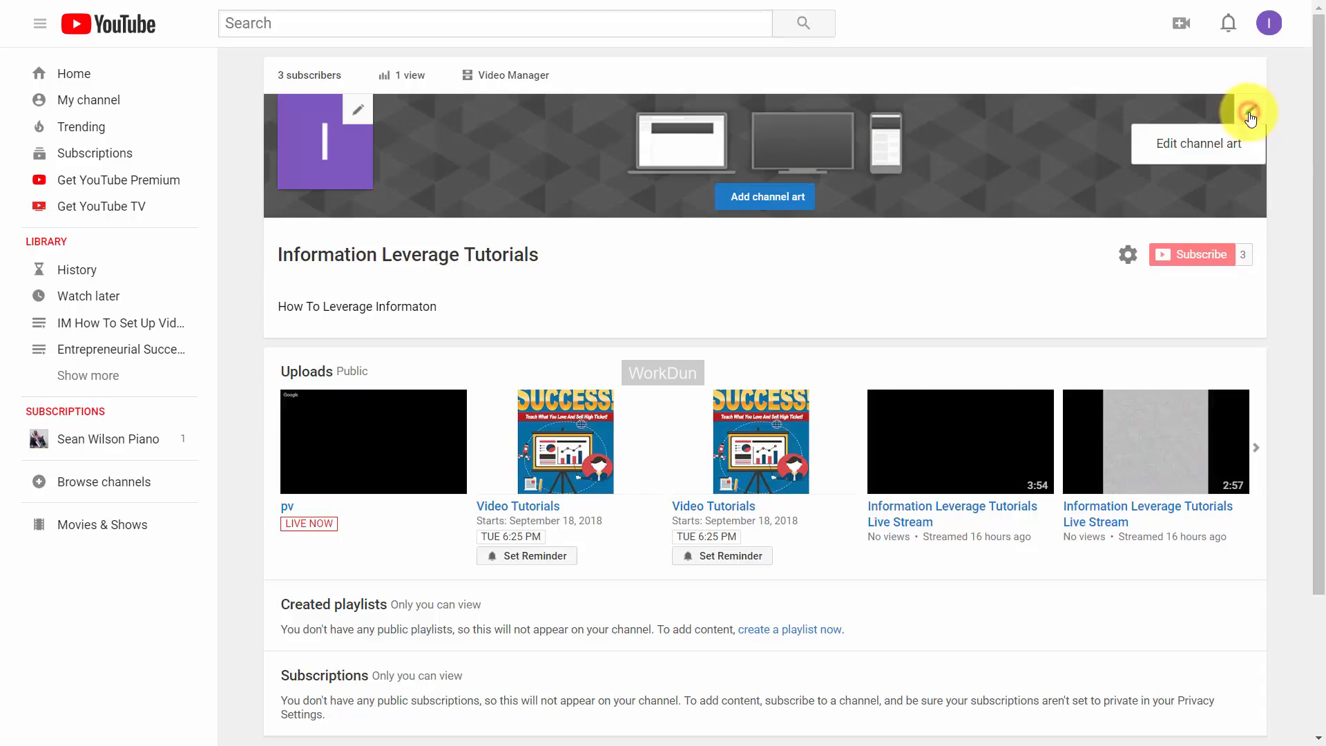
left_click(1200, 145)
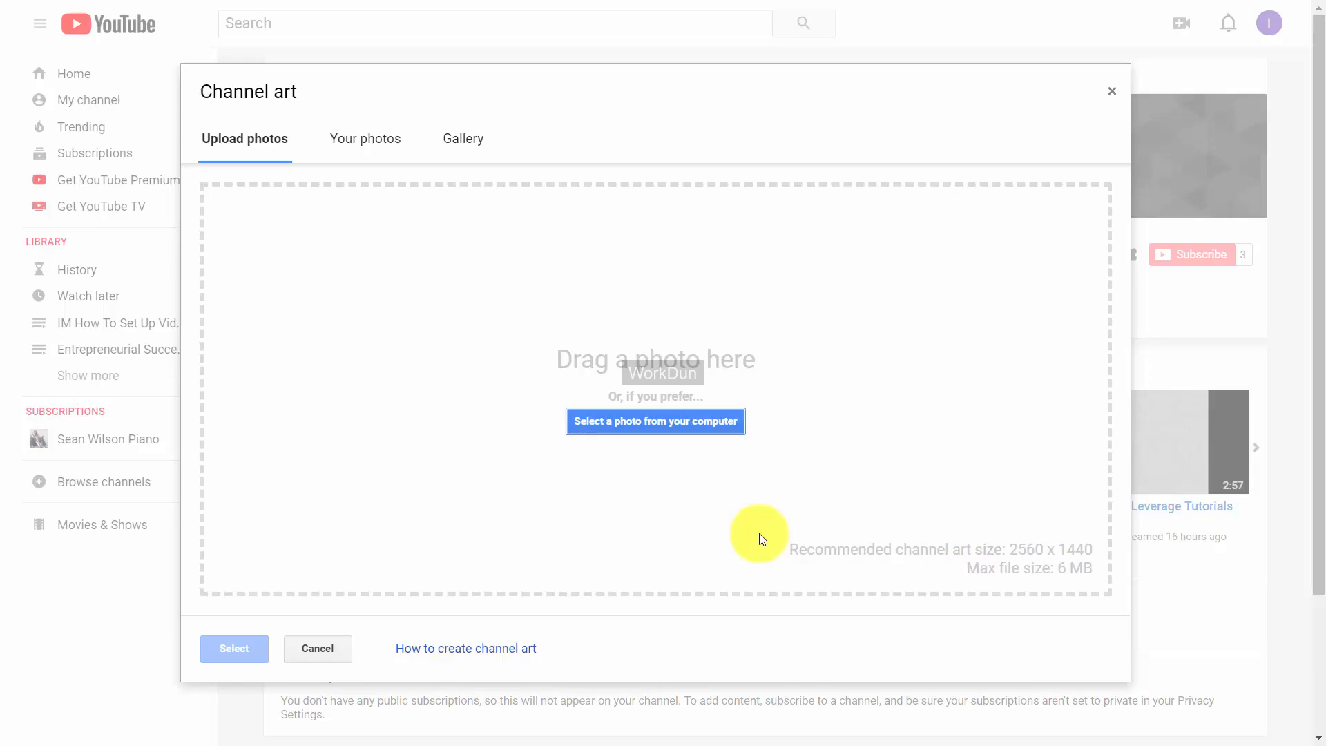
Set the cropped $10K Blueprint image as channel banner art, then begin editing the channel icon.
left_click(652, 423)
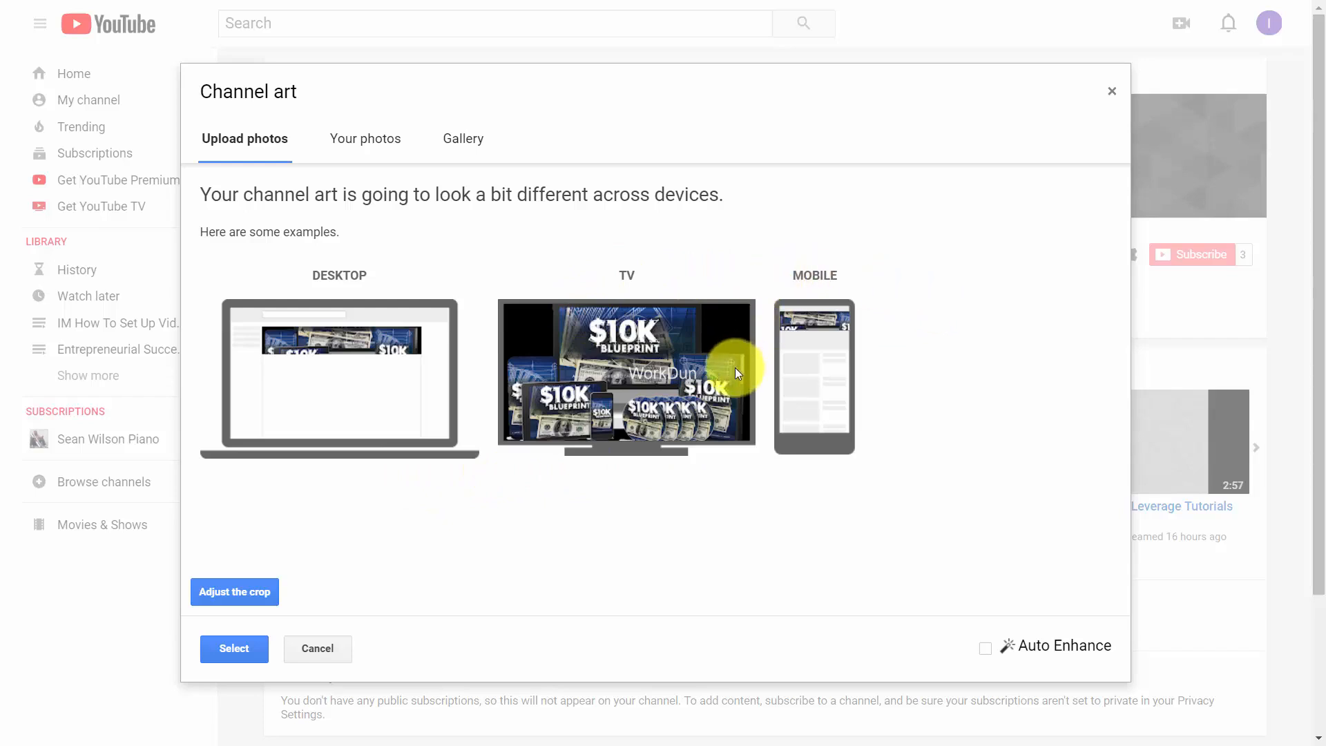
left_click(250, 593)
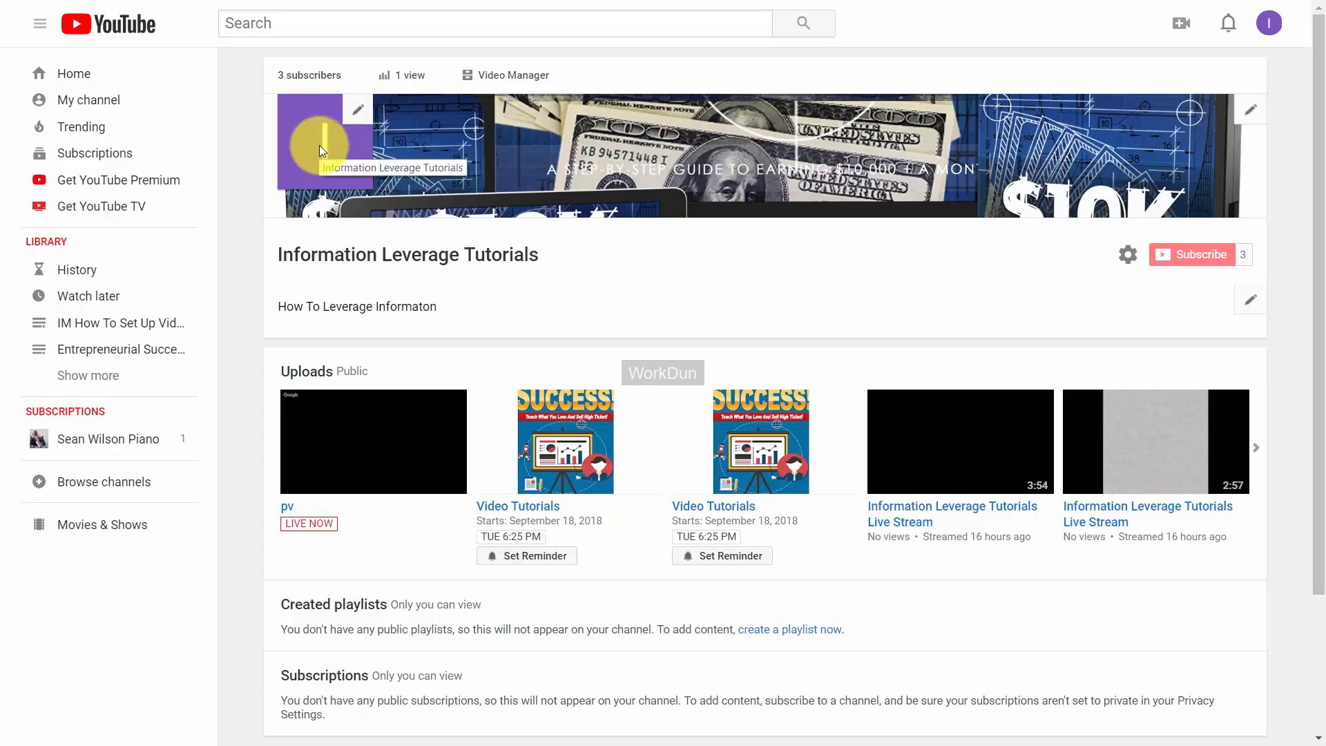
left_click(360, 113)
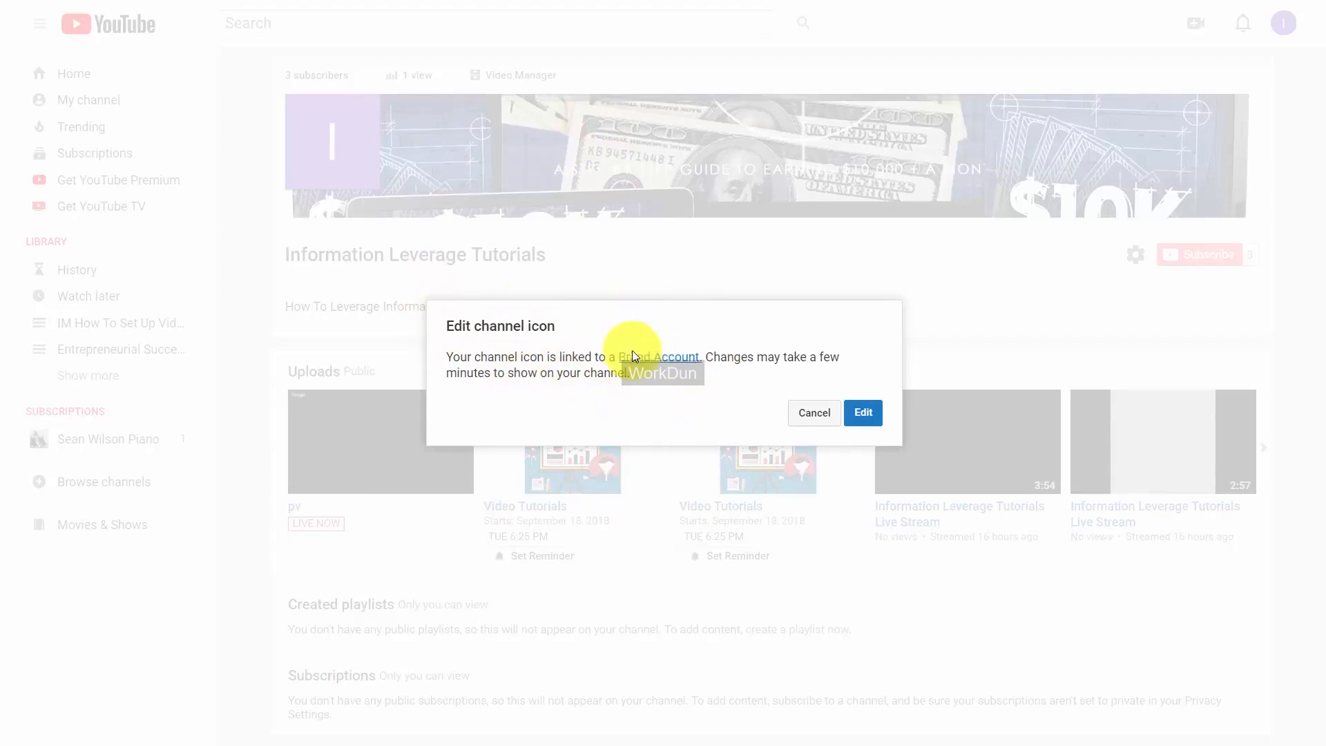
Upload the photo of a man at a laptop, crop it and confirm it as the profile picture.
left_click(863, 413)
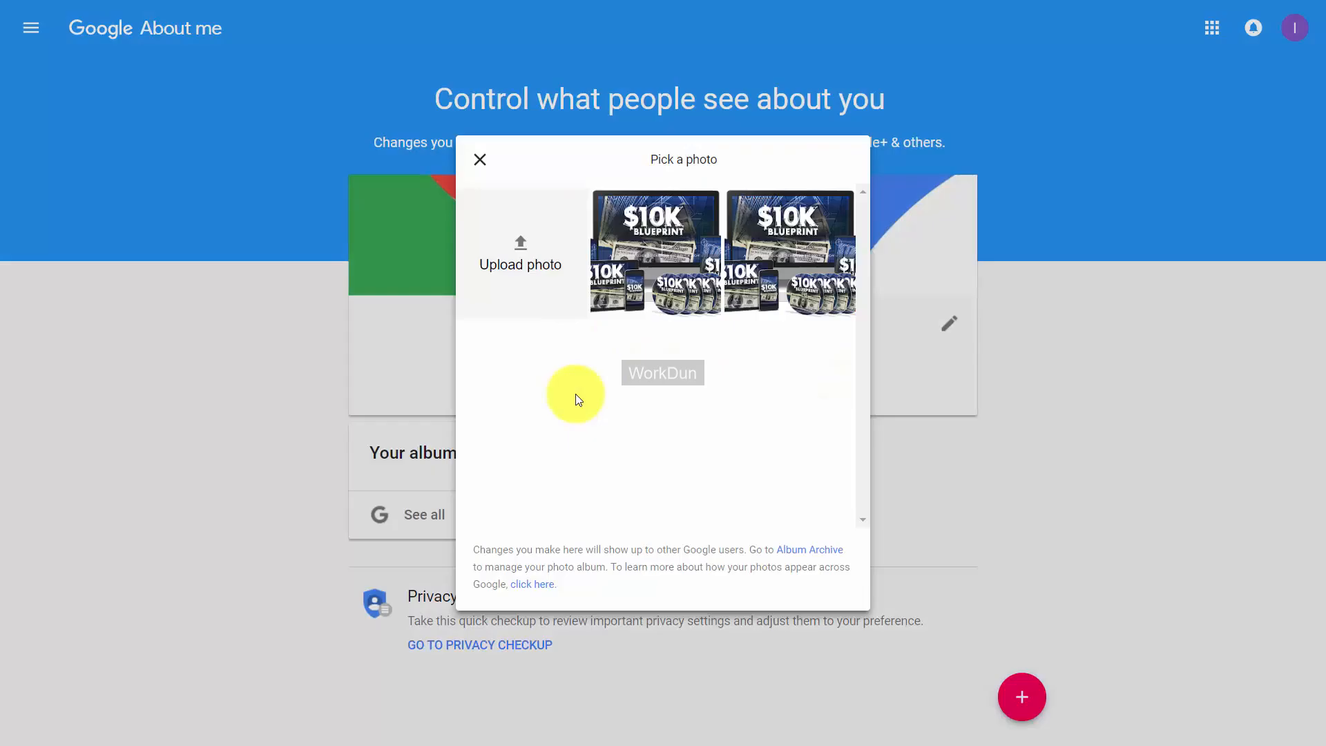
left_click(524, 243)
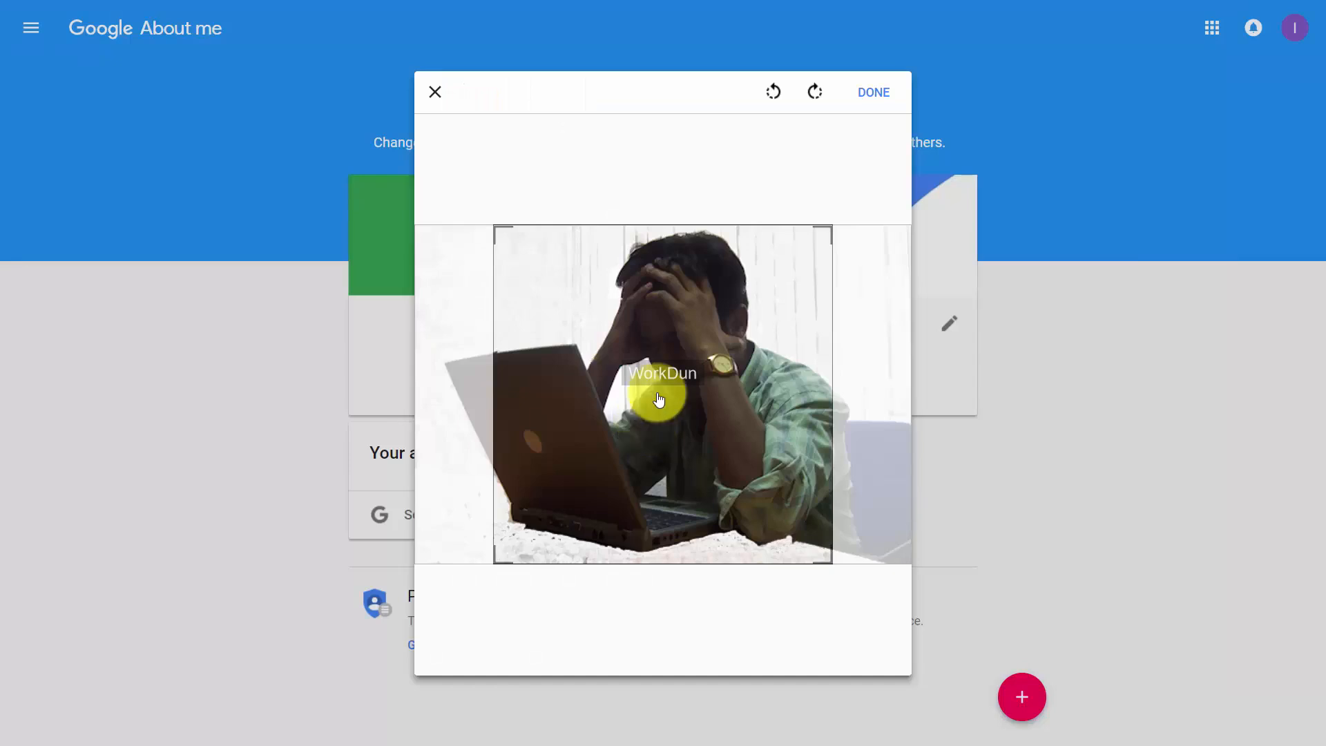
left_click(867, 102)
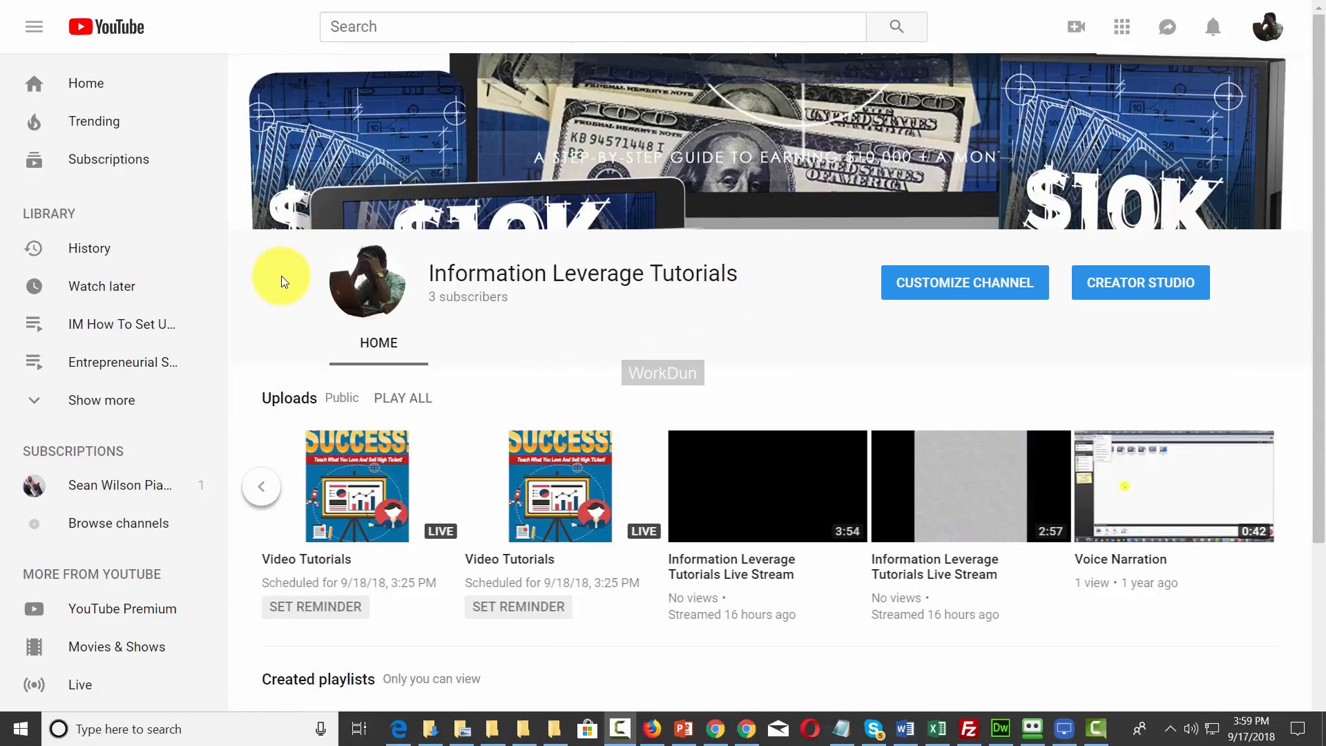
Go to Customize Channel and open Channel settings from the gear icon beside Subscribe.
left_click(924, 290)
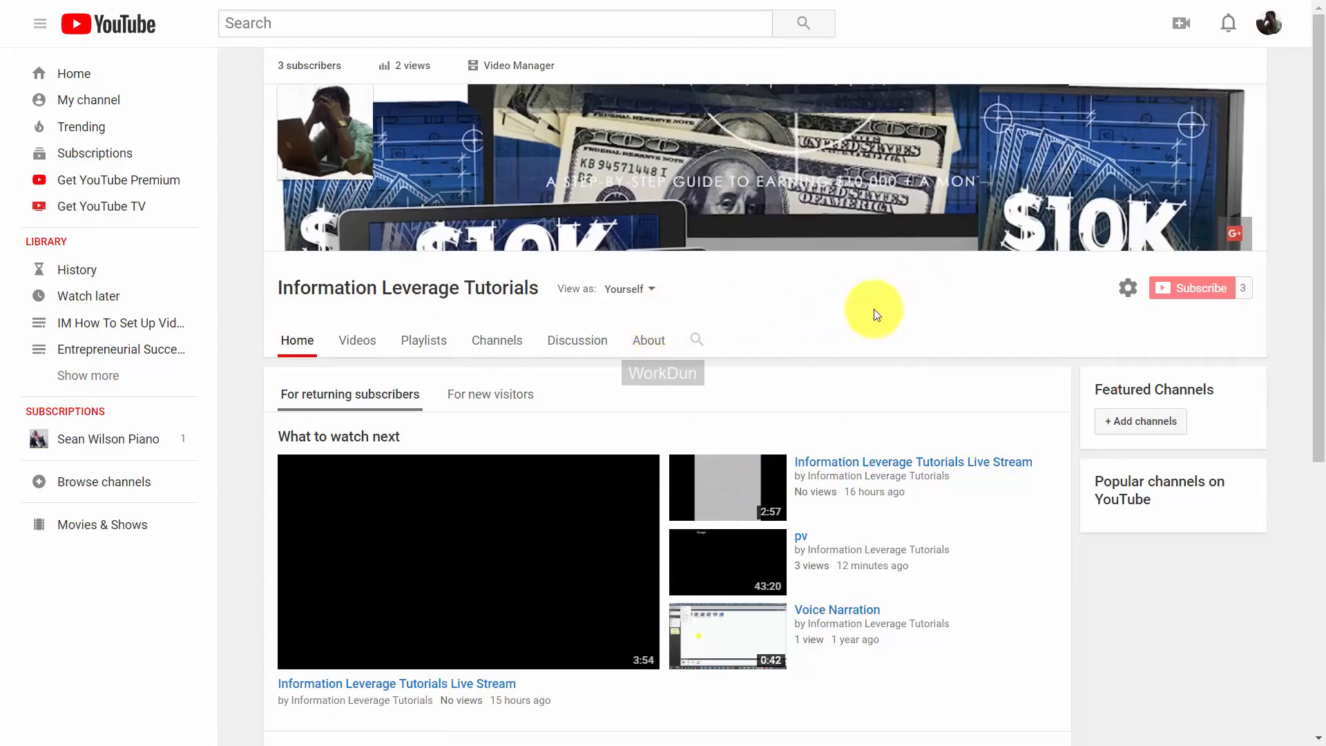
left_click(1127, 288)
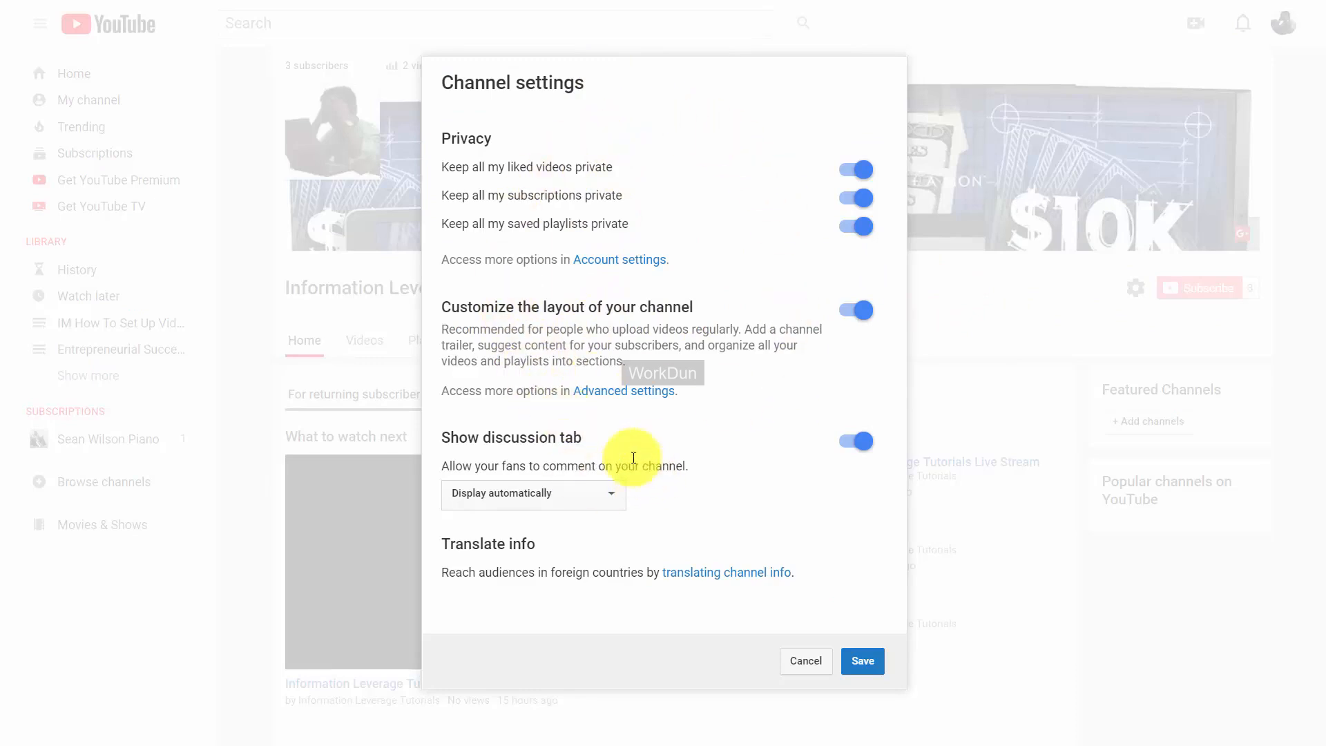
Save the Channel settings with layout customization on and view the channel's About tab.
left_click(862, 661)
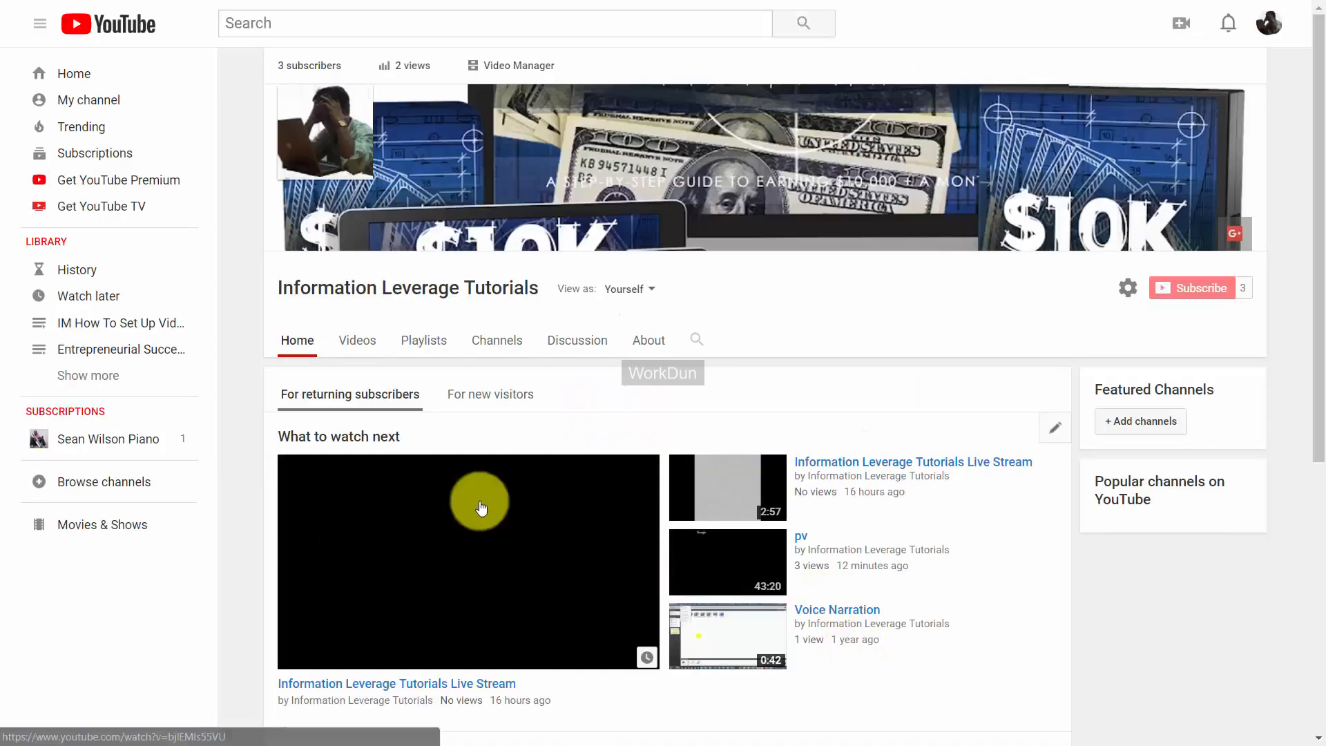
left_click(654, 345)
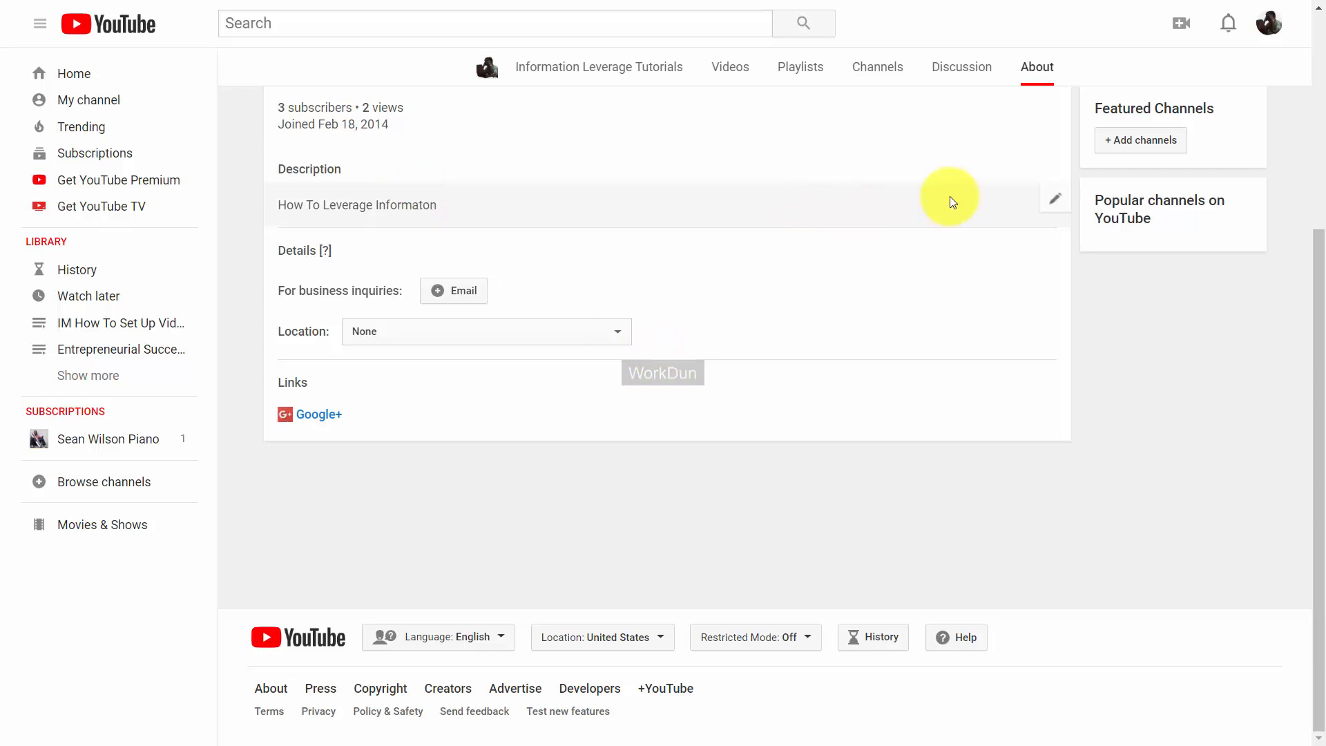
Append 'This channel will show you how.' to the channel description, fix 'Informaton', and save.
left_click(1055, 200)
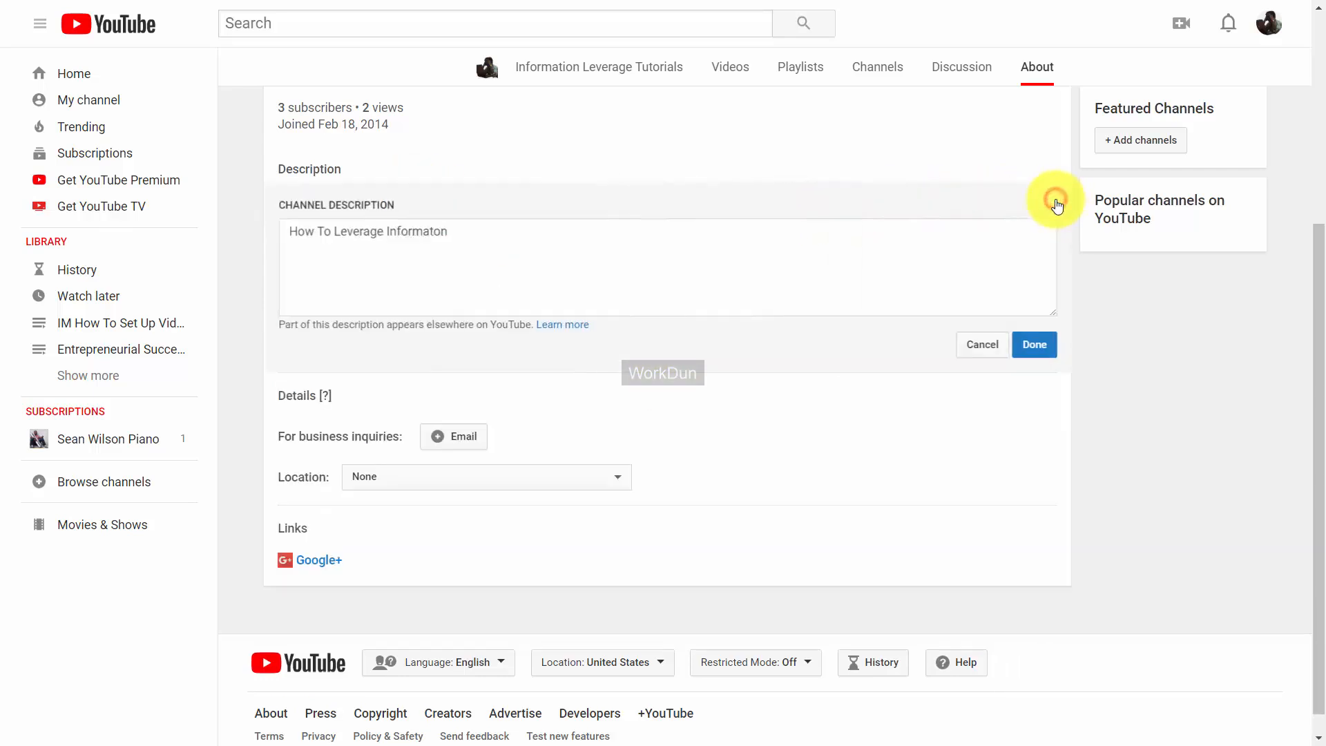
type("for your business and for your life.  This channel will show you how.")
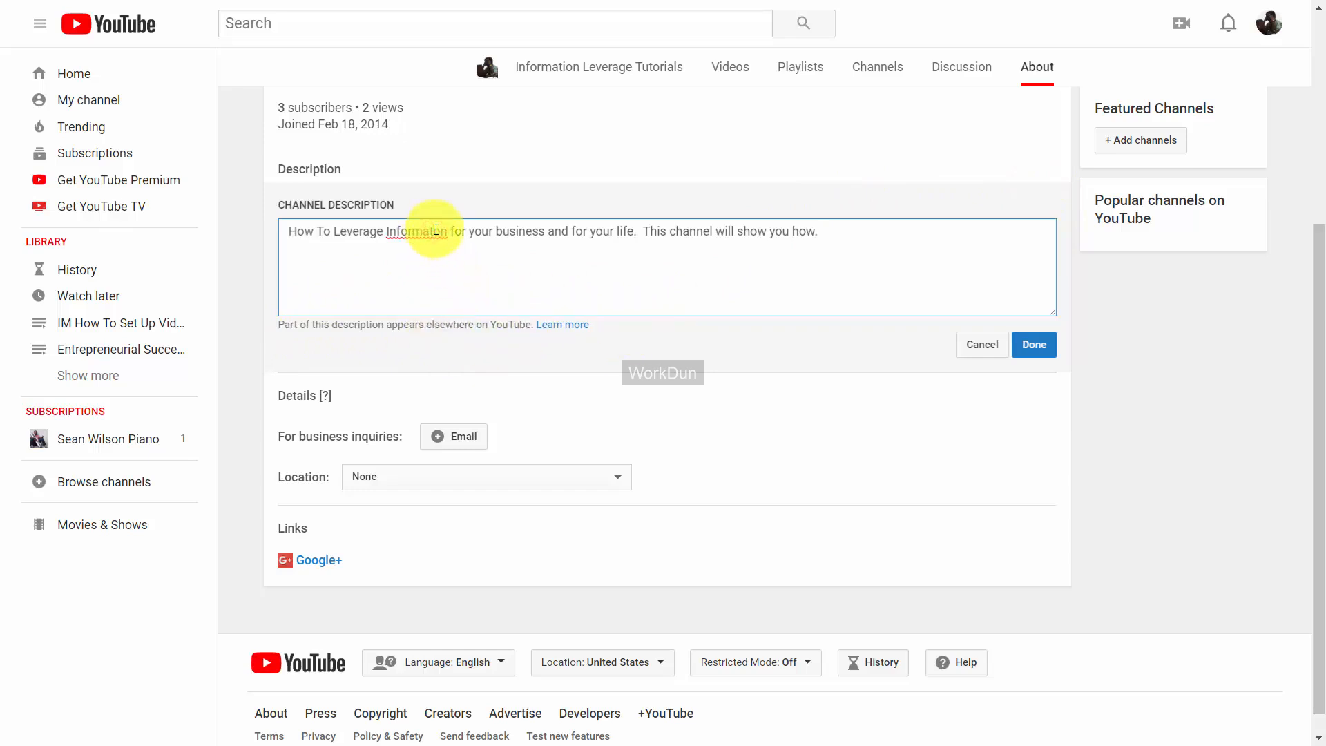
left_click(435, 230)
type("i")
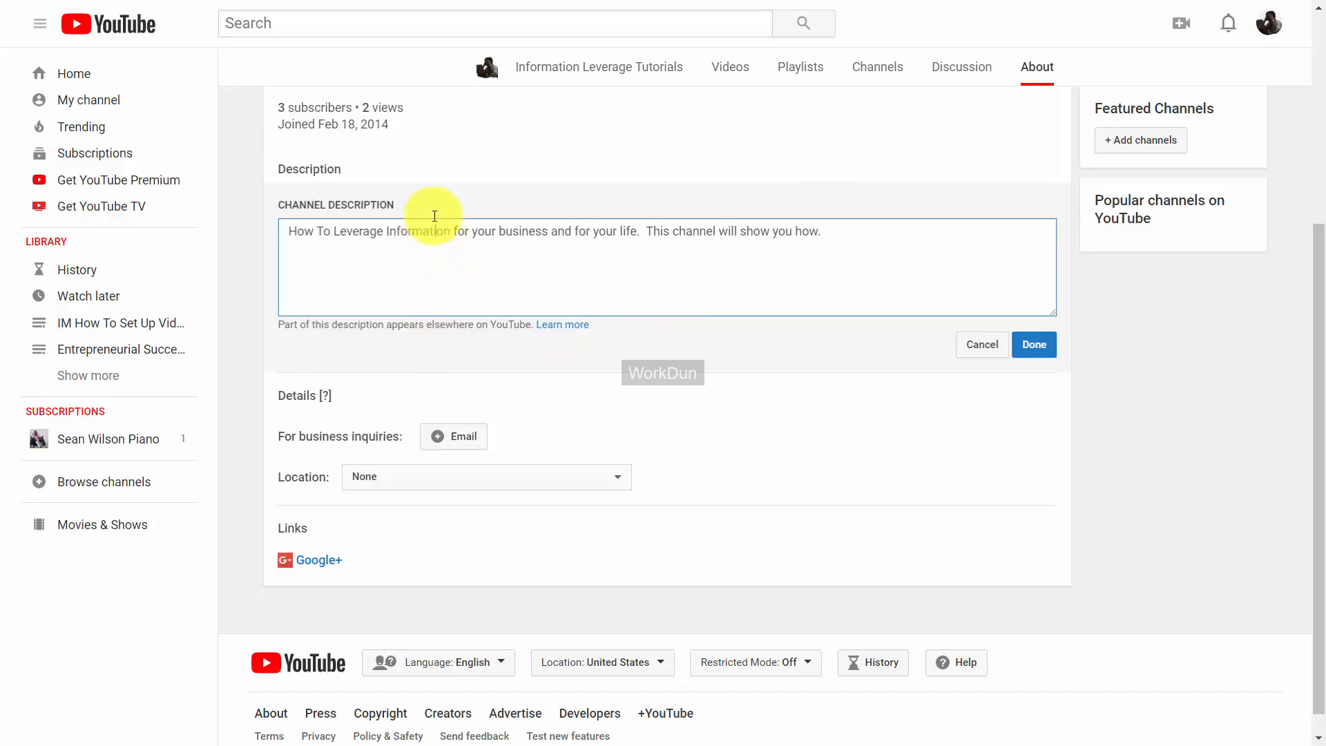
left_click(1034, 345)
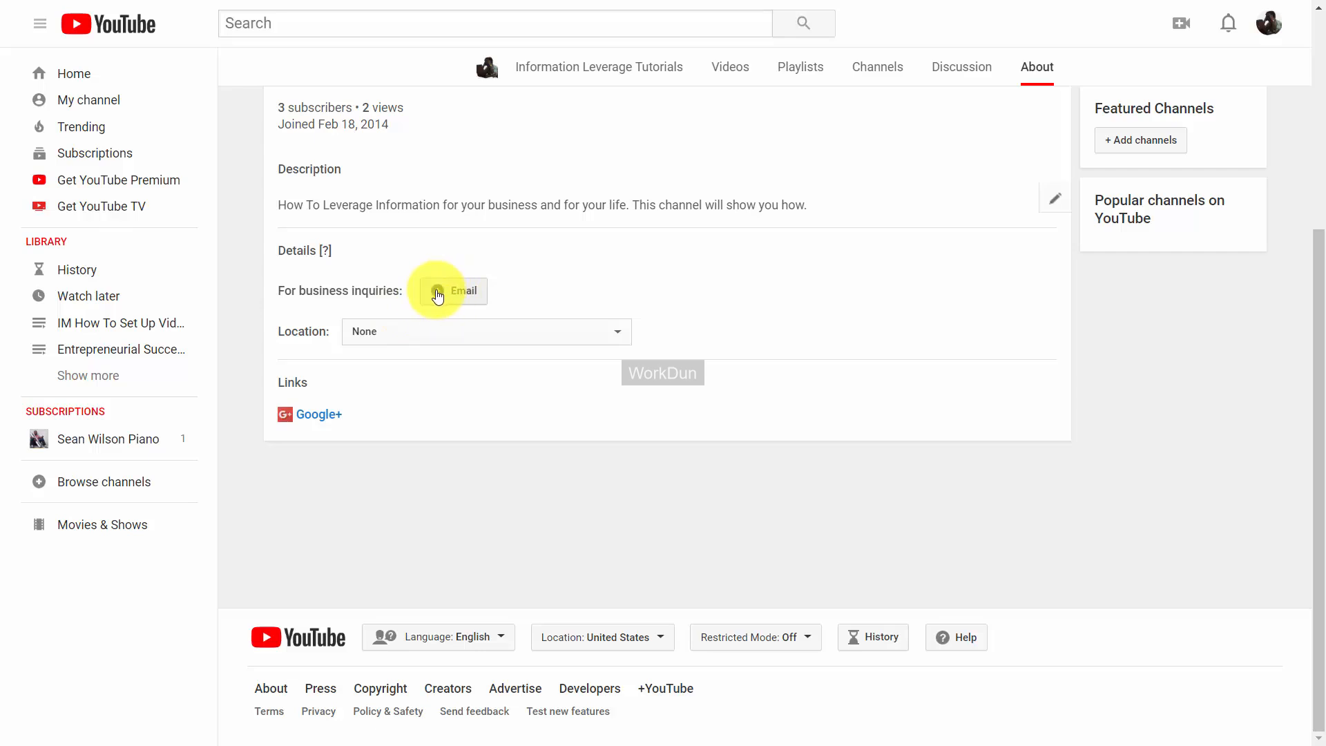
Save a business inquiries e-mail on the About page and open the channel Links editor.
left_click(438, 293)
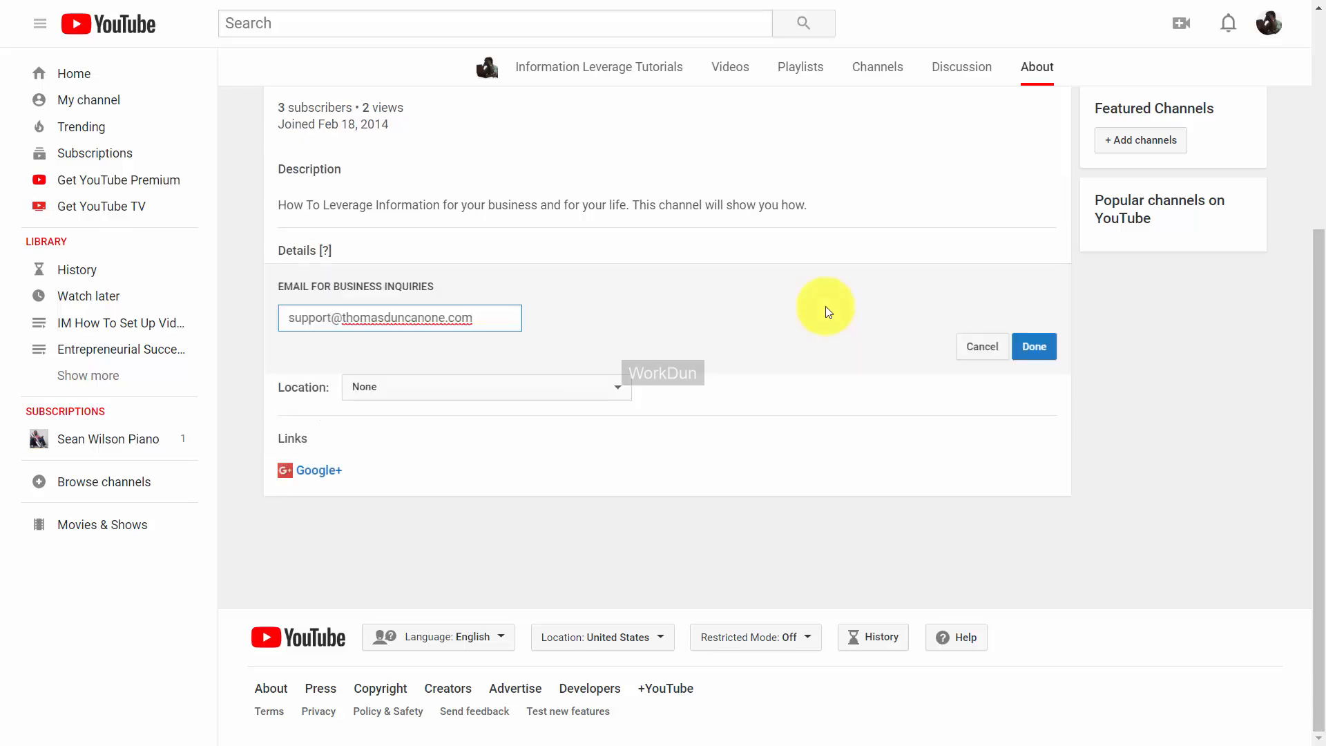
left_click(1033, 364)
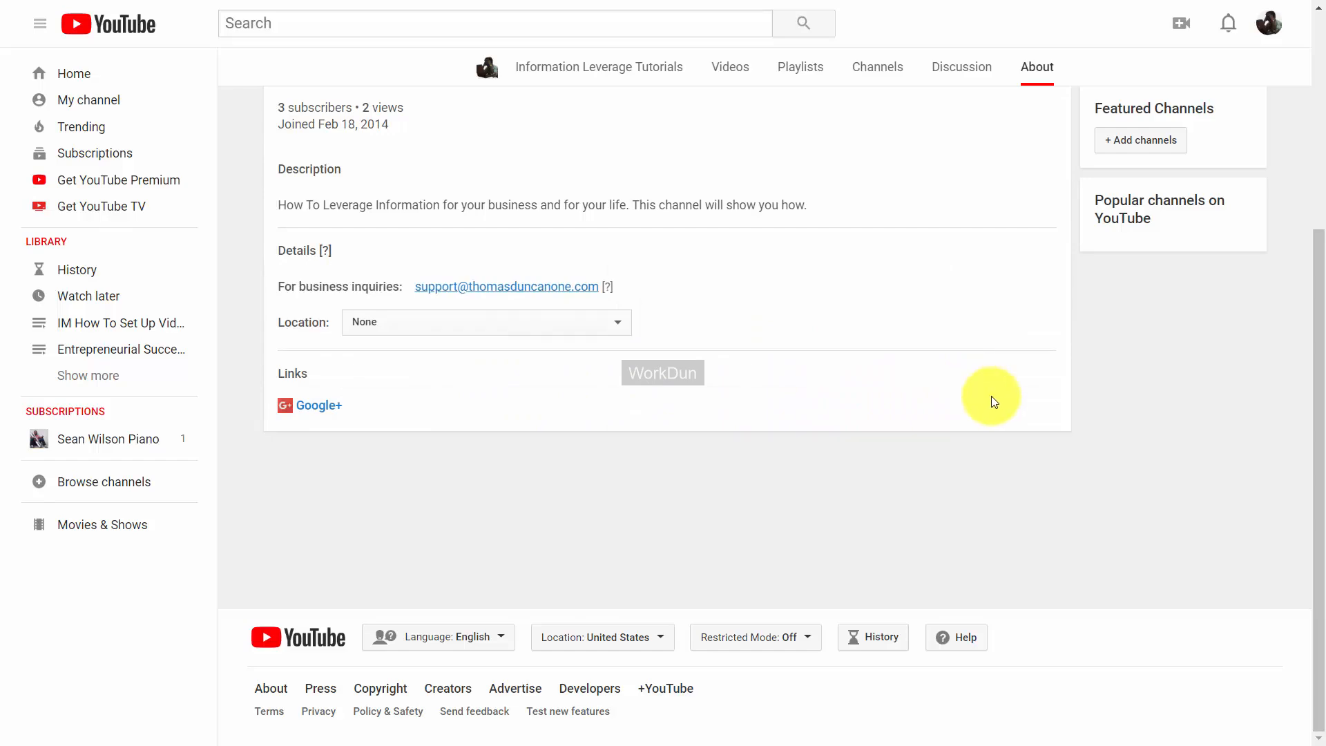
left_click(1054, 410)
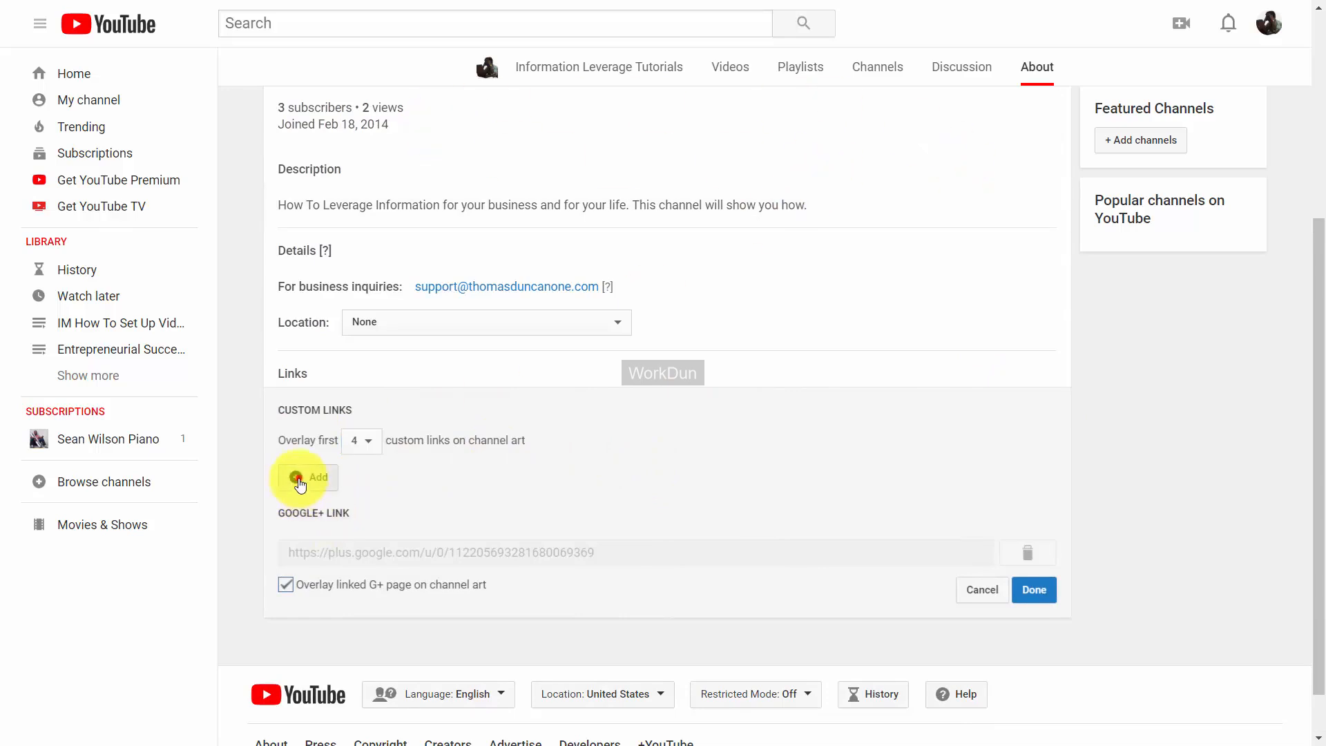
Add custom links for Facebook, Twitter, LinkedIn and Skillshare, overlay five on the banner, and save.
left_click(297, 478)
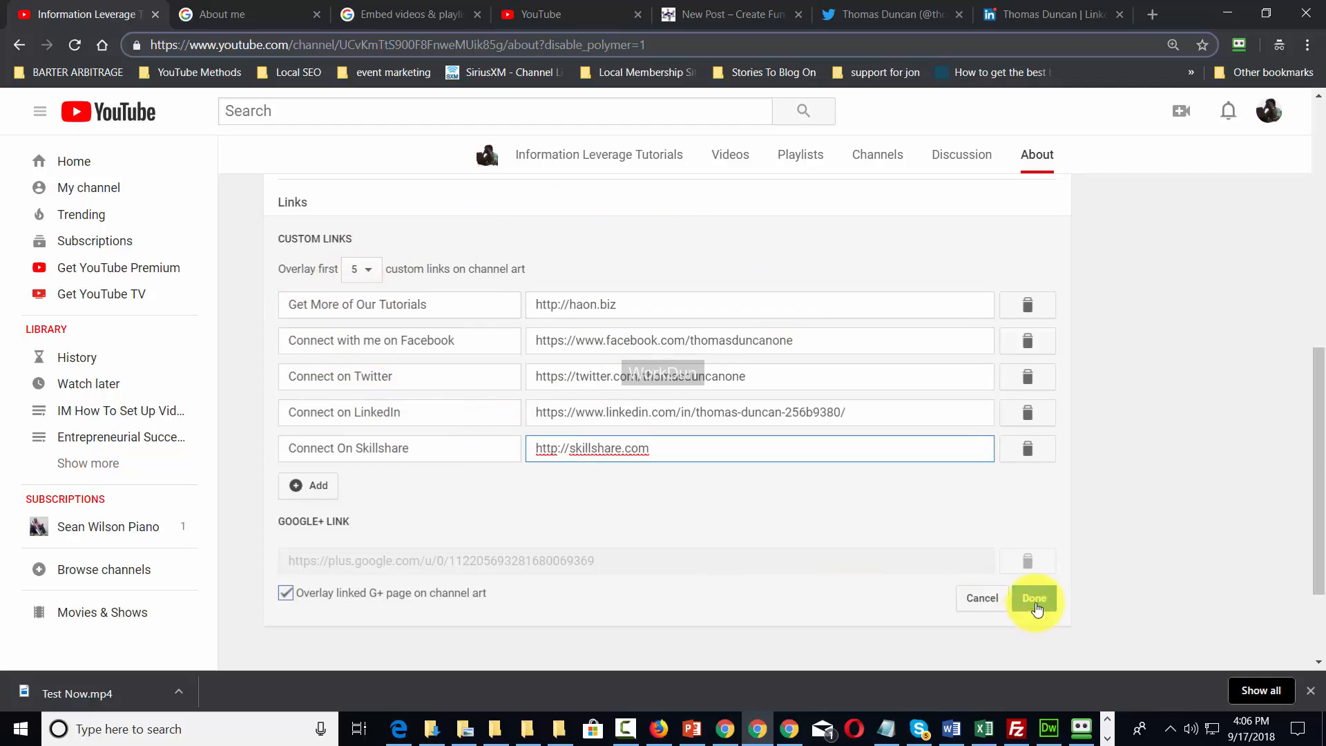
left_click(1035, 599)
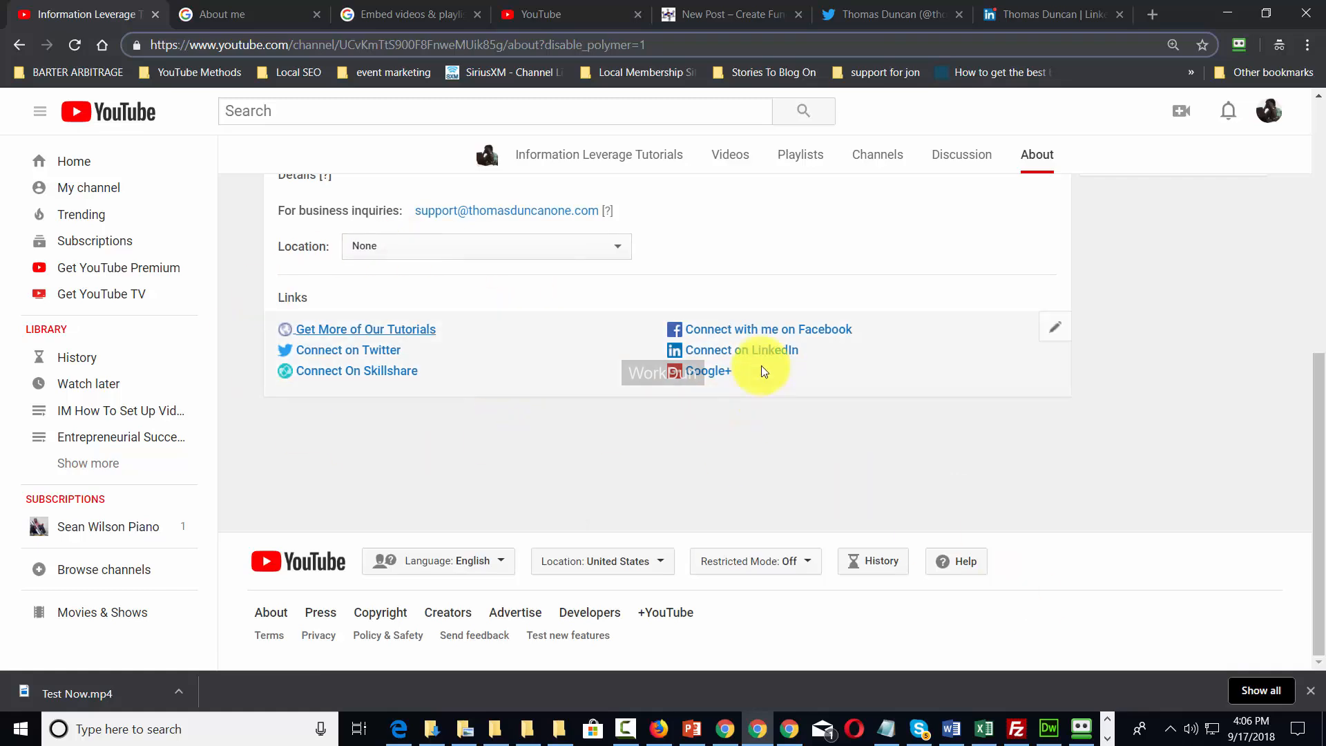
scroll(631, 468, "up", 6)
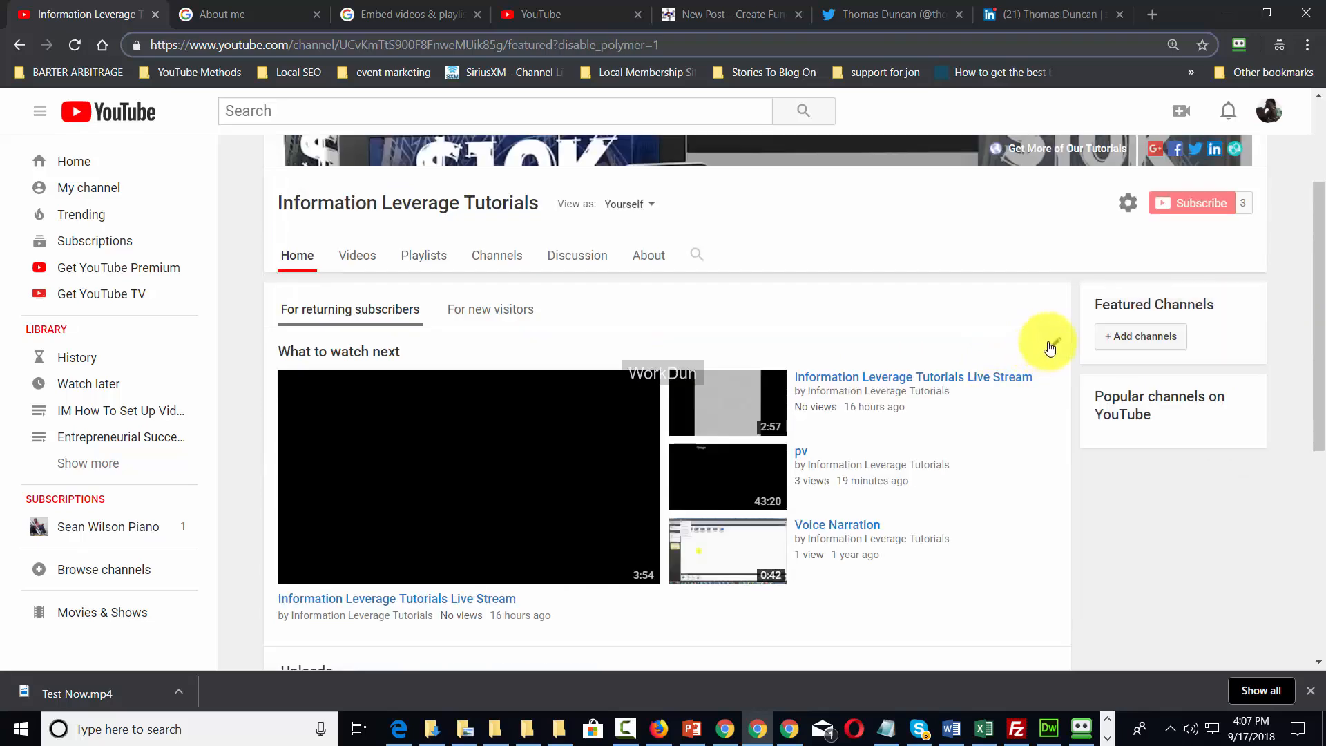
Feature the Information Leverage Tutorials Live Stream video for returning subscribers, keeping default content at Latest upload.
left_click(1049, 346)
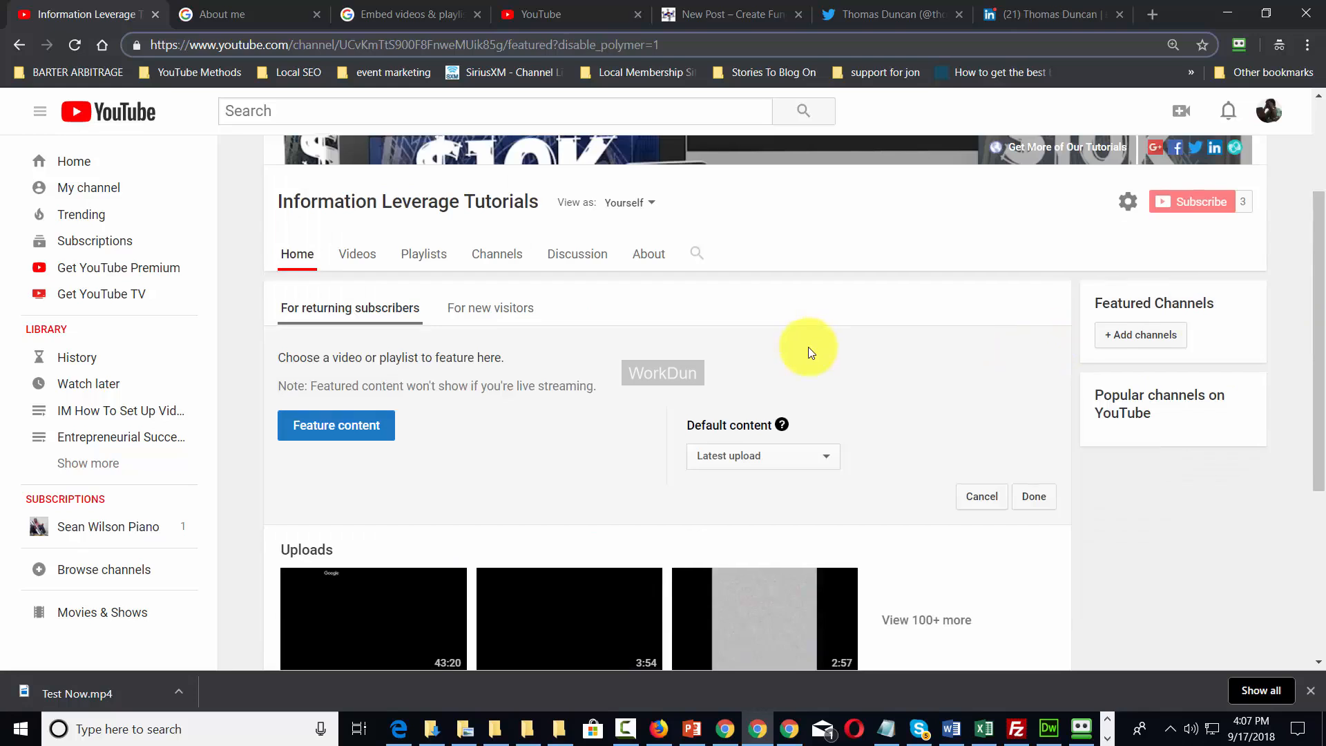
scroll(805, 349, "down", 1)
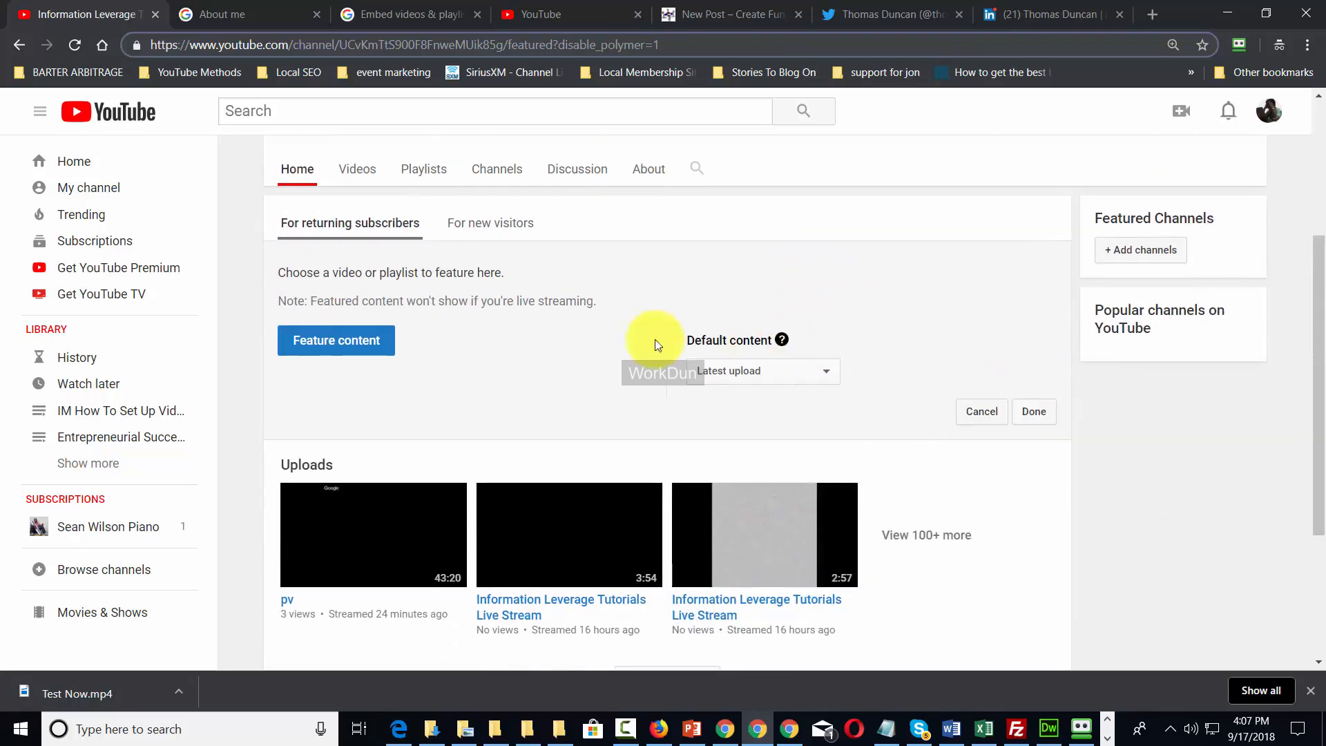
left_click(337, 348)
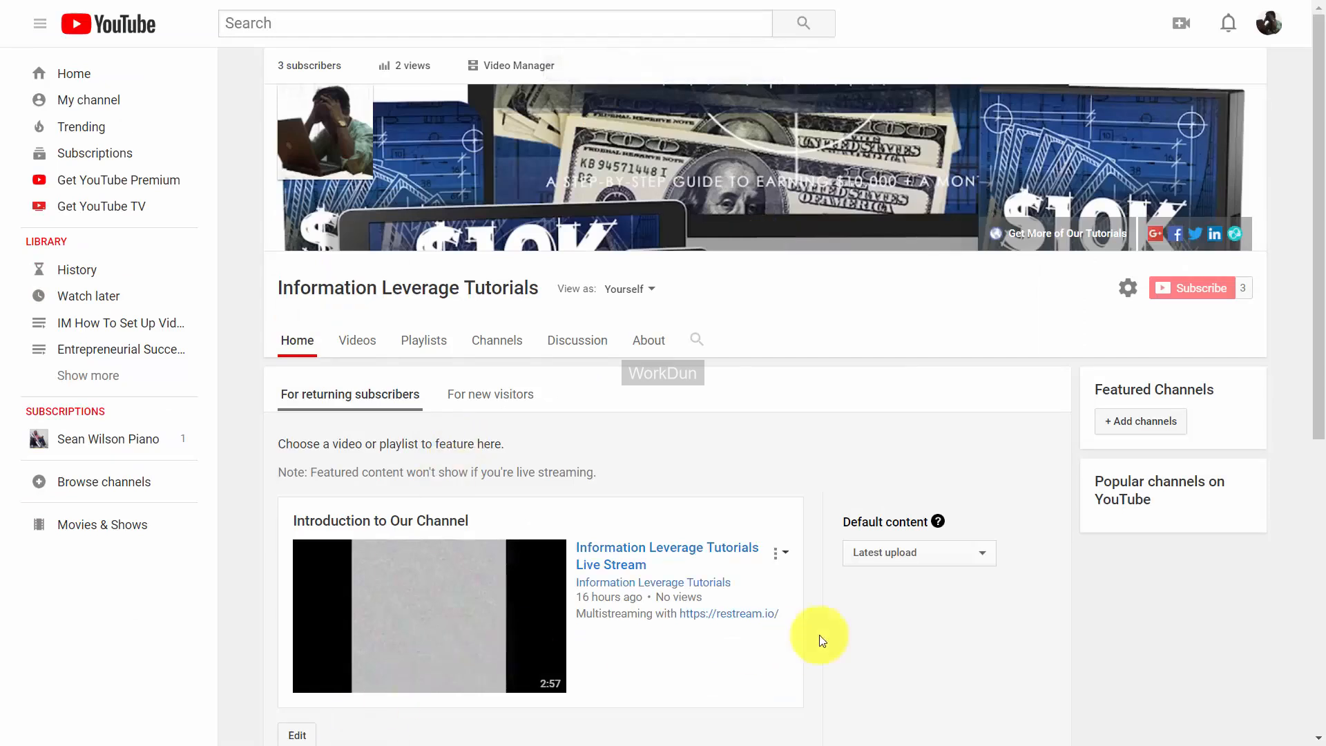
left_click(927, 553)
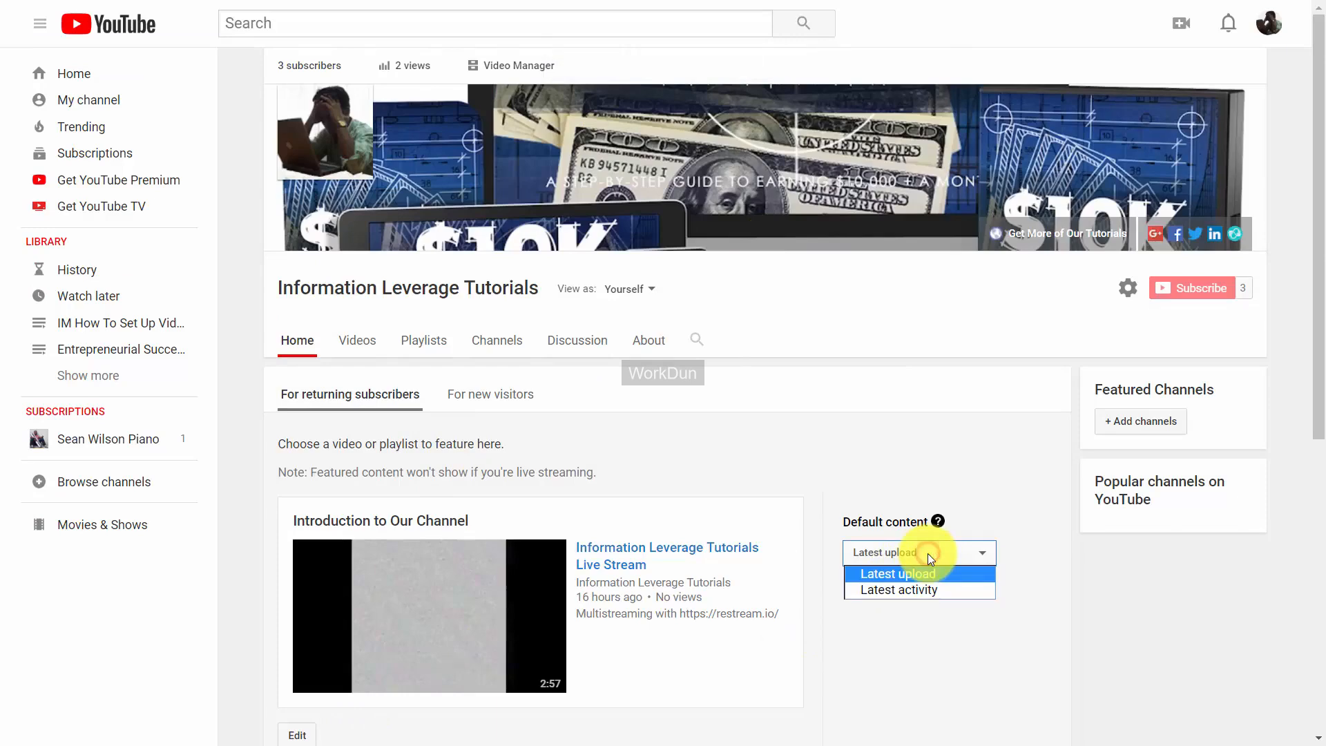
left_click(913, 591)
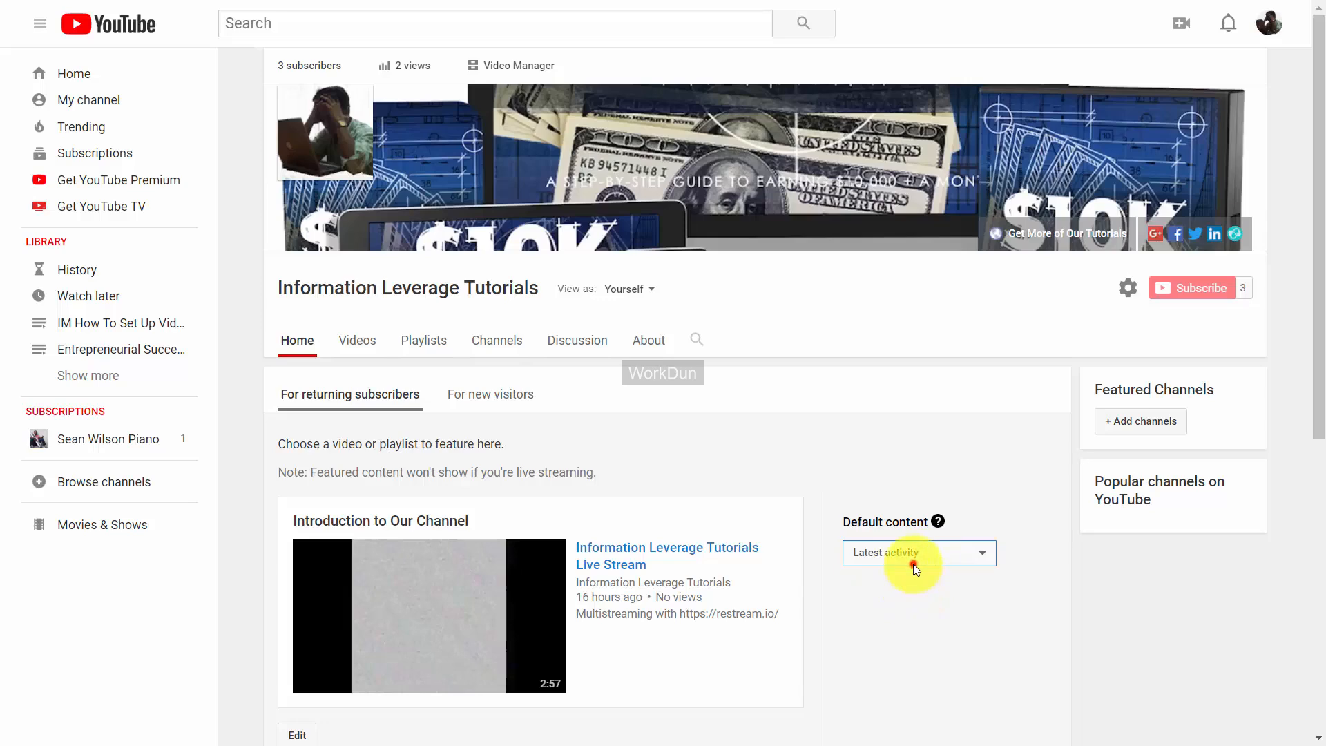
left_click(911, 557)
left_click(911, 574)
scroll(910, 572, "down", 3)
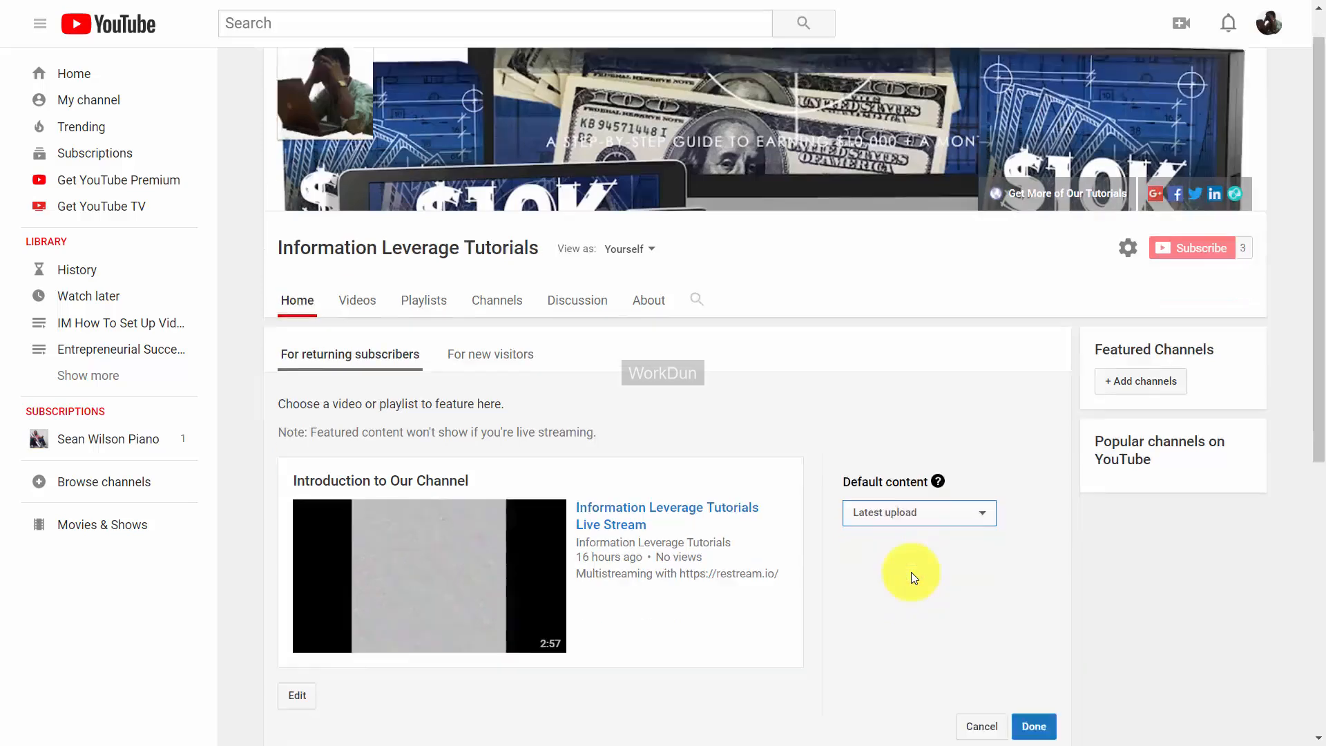
scroll(910, 571, "up", 1)
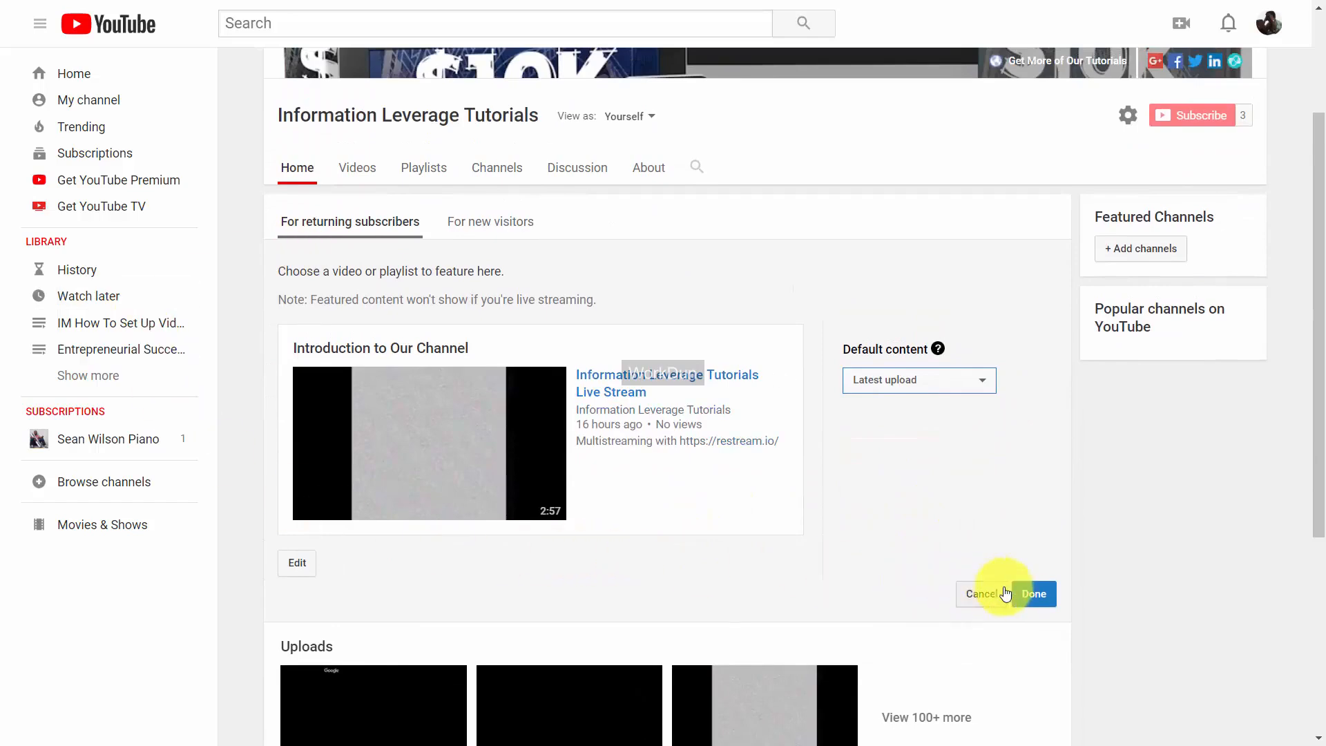
left_click(1033, 594)
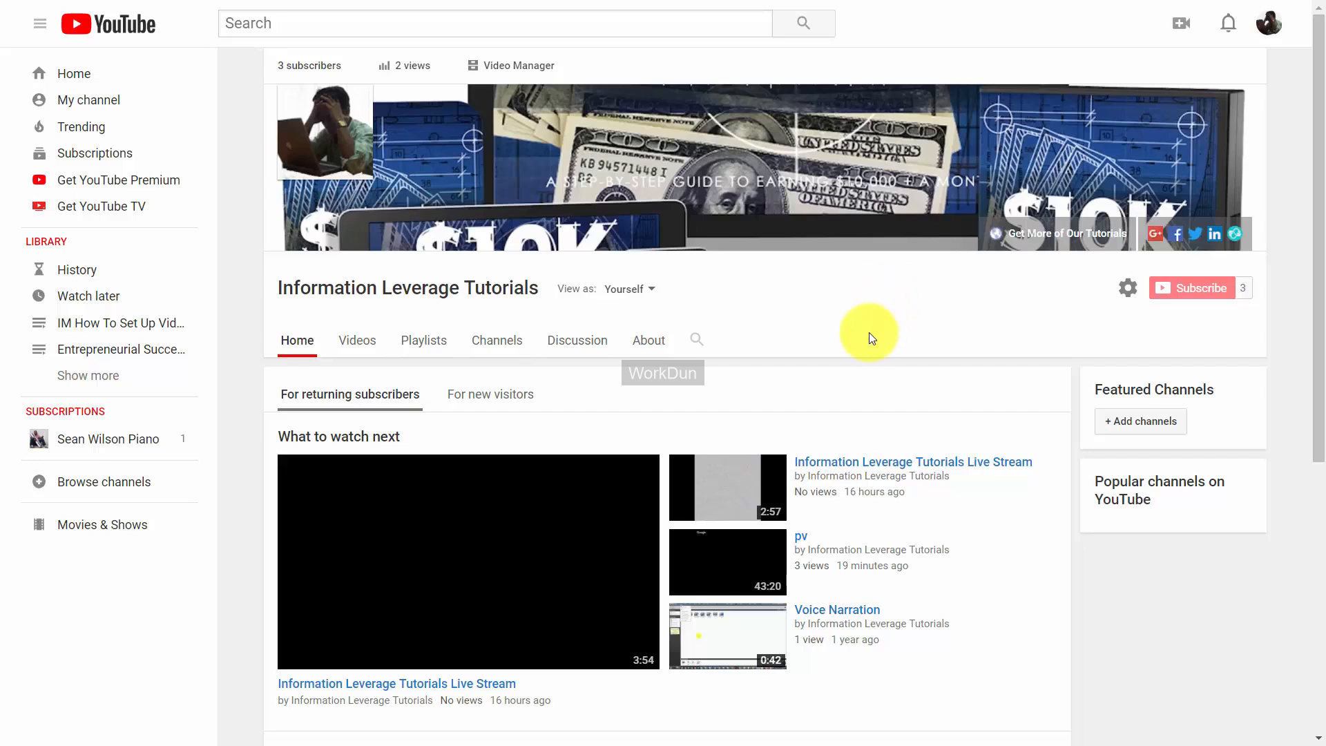
Switch the channel Home to the 'For new visitors' view and begin adding a channel trailer.
scroll(869, 333, "down", 1)
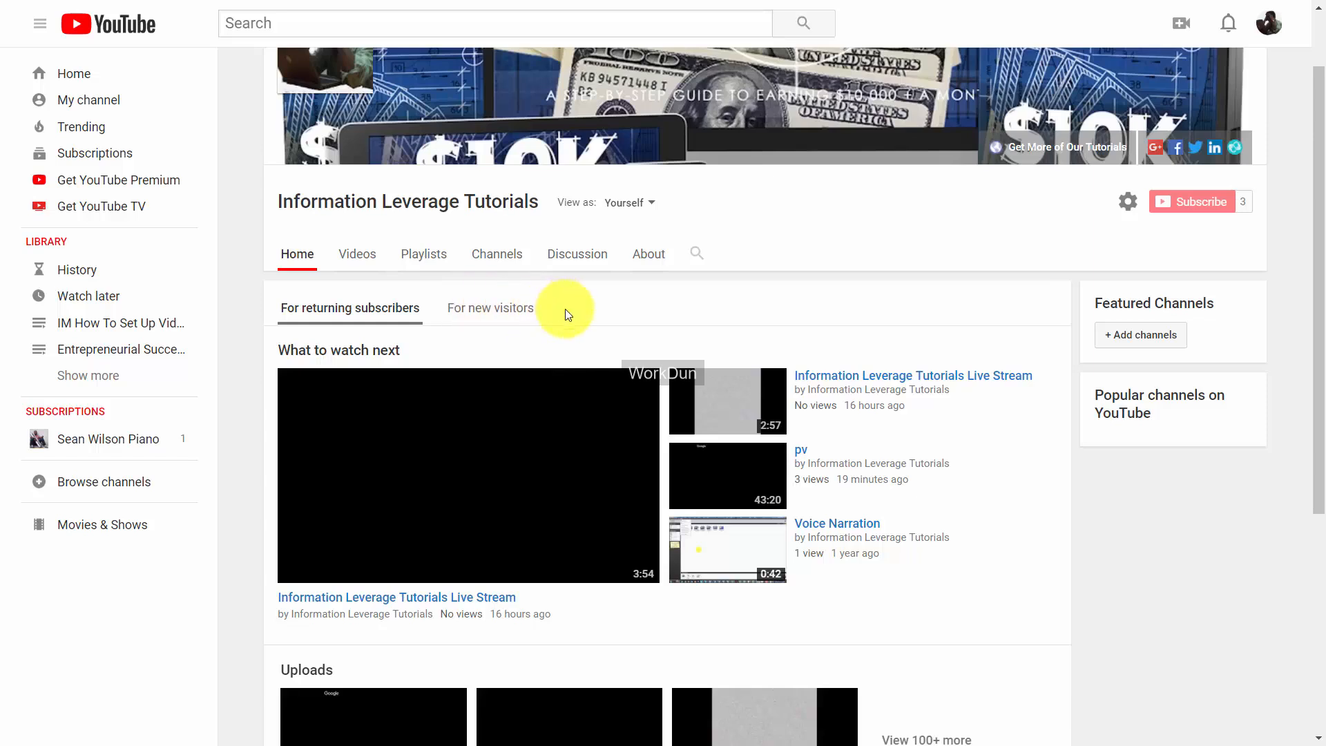
scroll(765, 304, "down", 1)
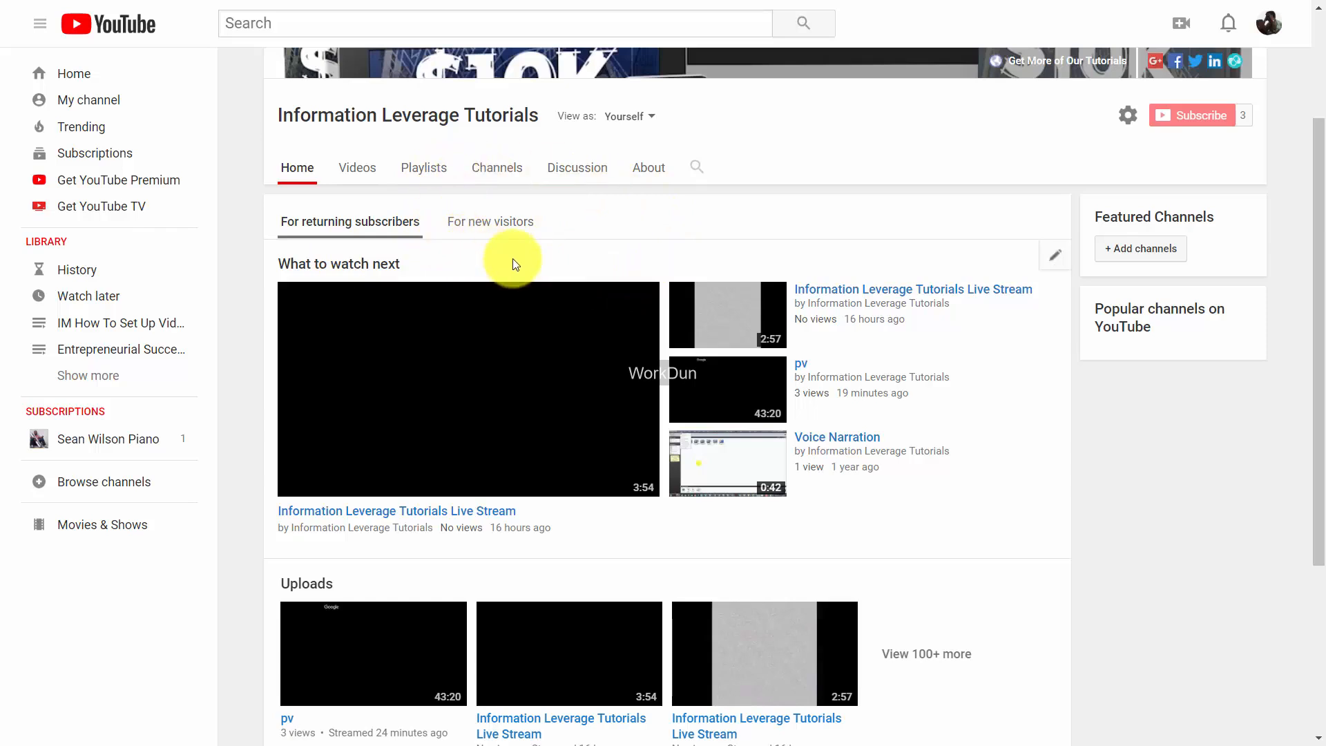
left_click(487, 223)
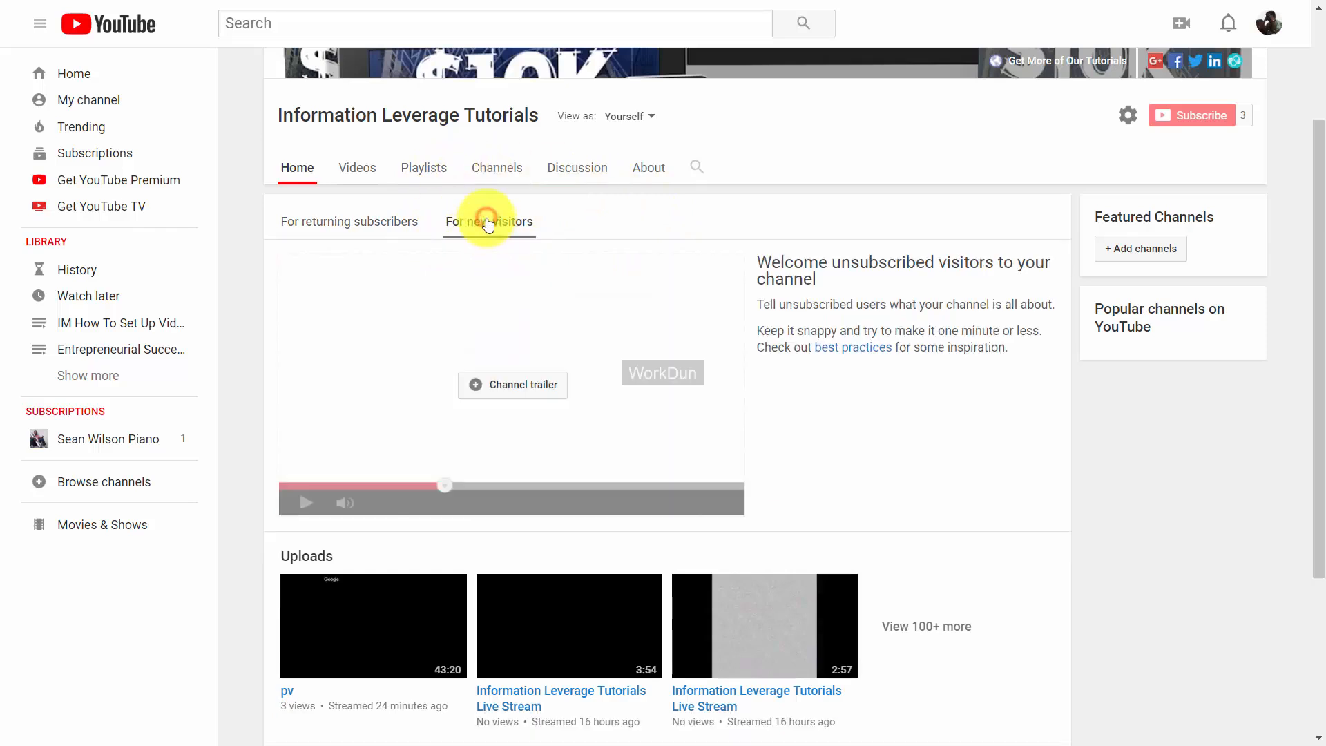
scroll(664, 222, "down", 1)
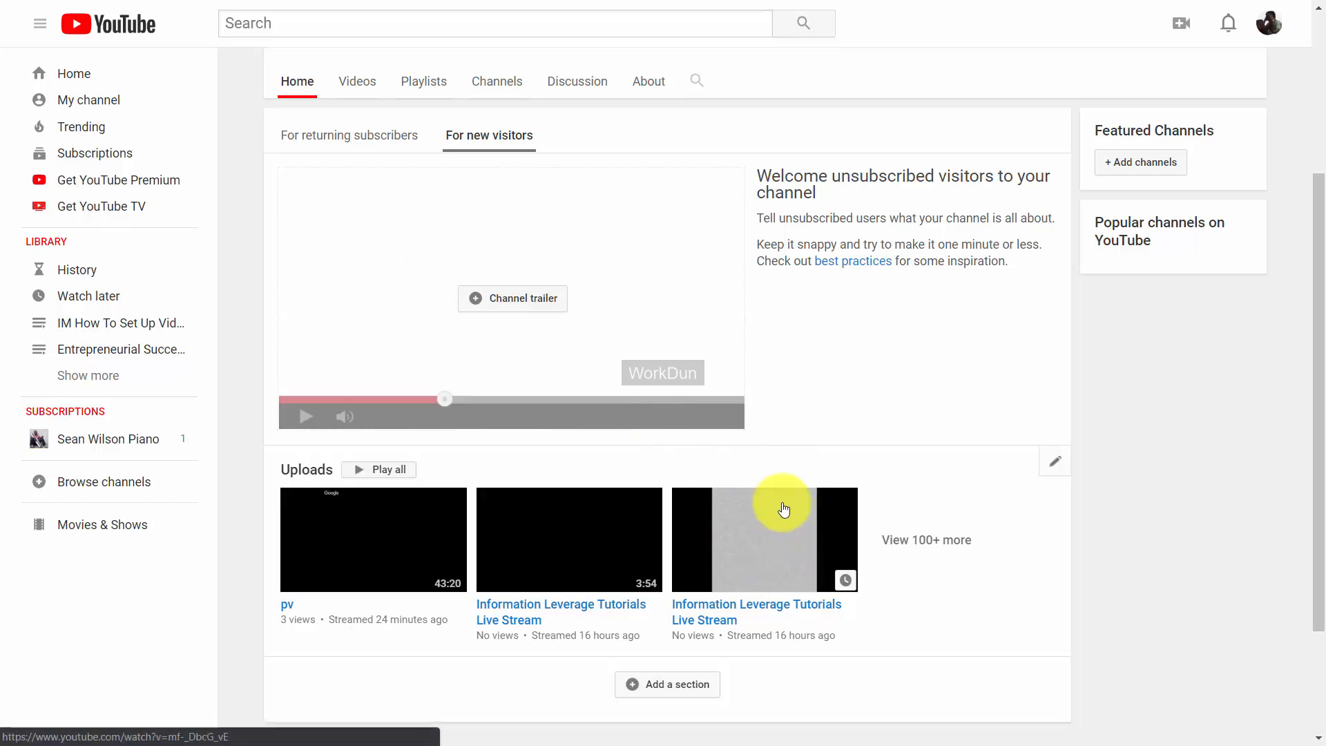
left_click(504, 302)
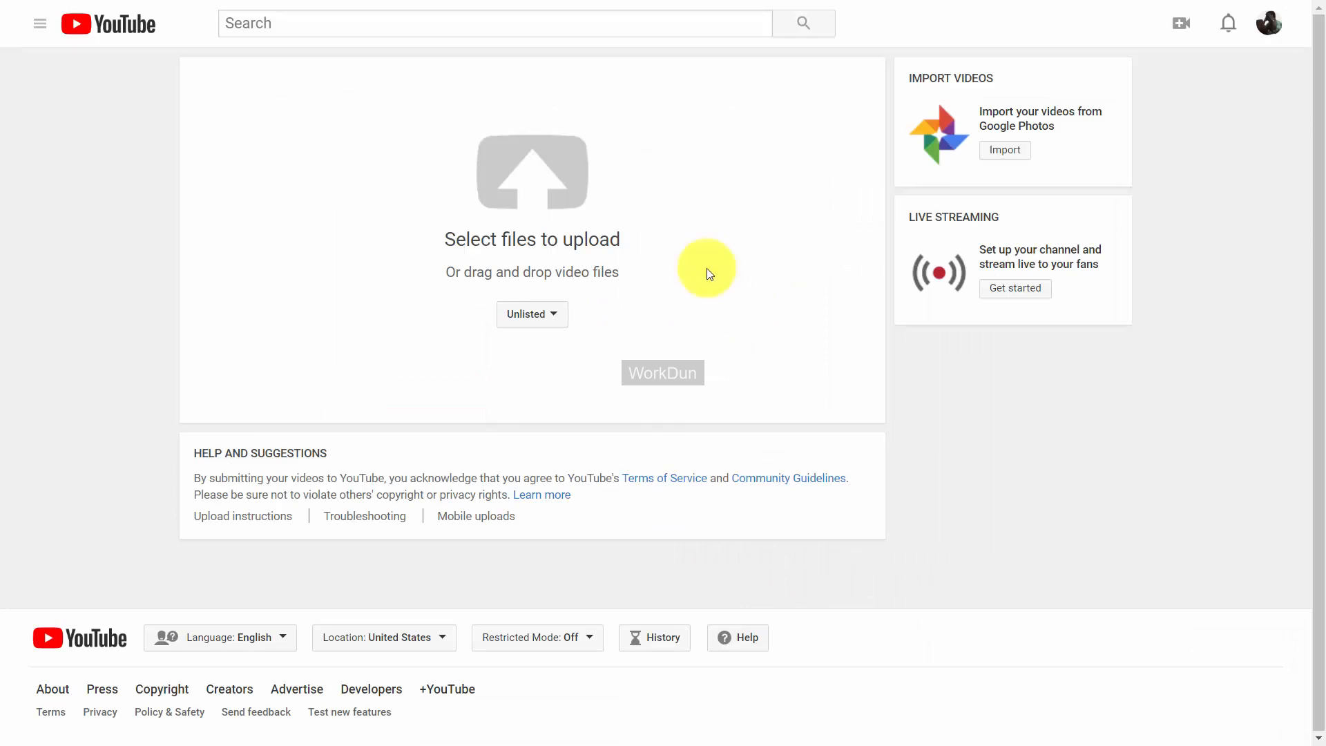
Review the upload visibility options while setting up Getresponse3 as the new-visitor trailer.
left_click(558, 313)
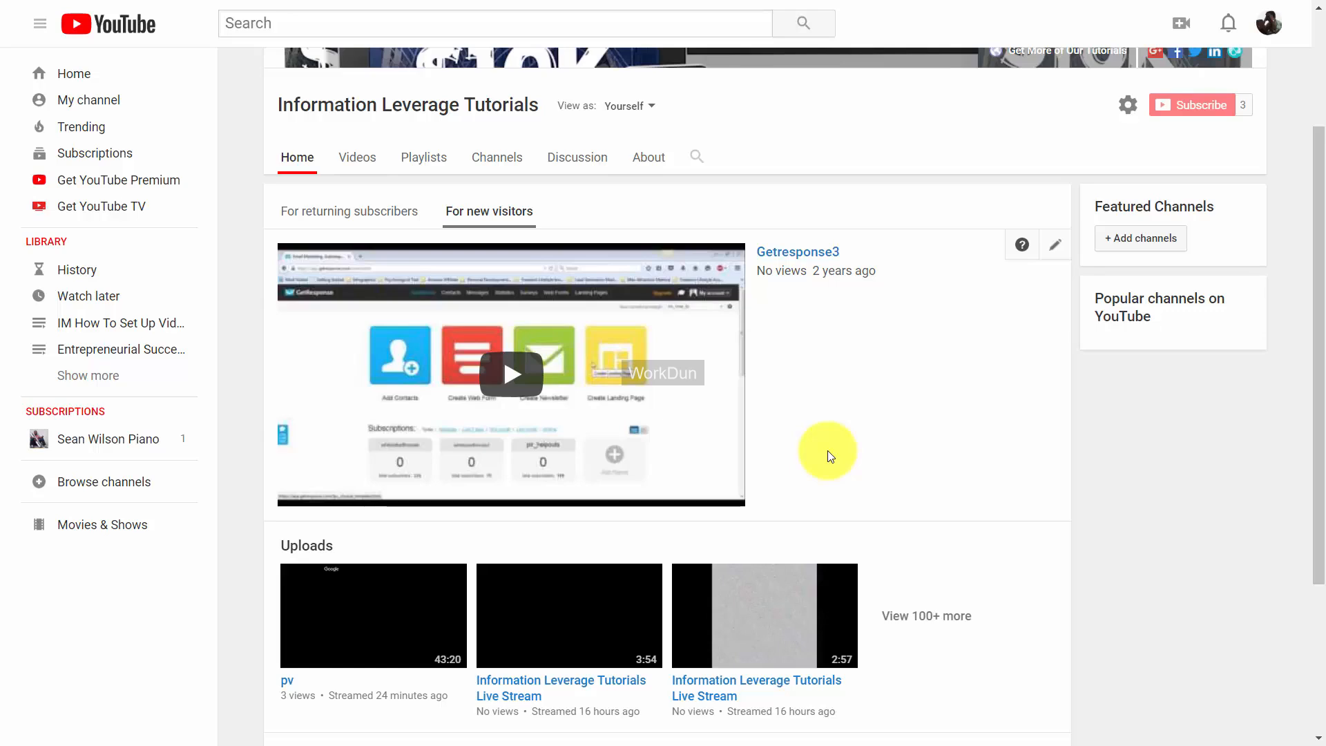
scroll(849, 386, "up", 3)
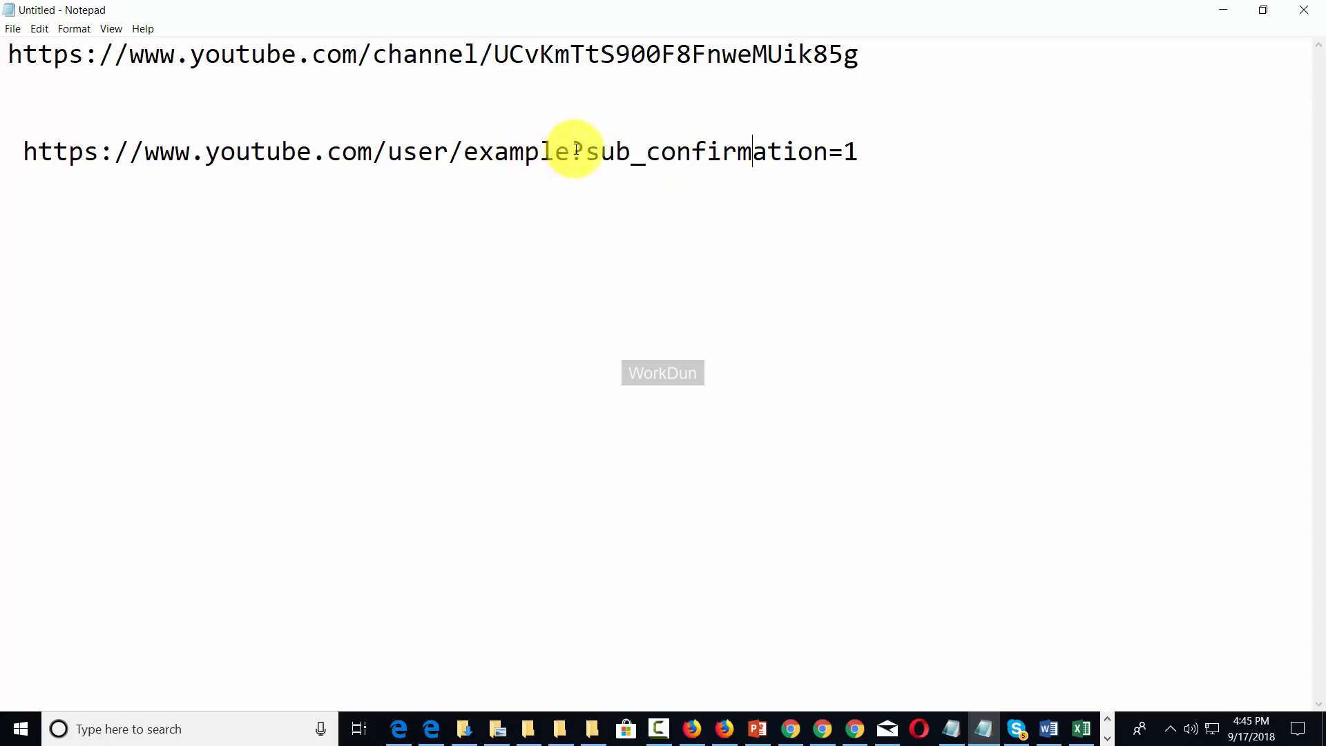
Append /?sub_confirmation=1 to the channel URL on line 1 in Notepad.
left_click_drag(571, 150, 855, 153)
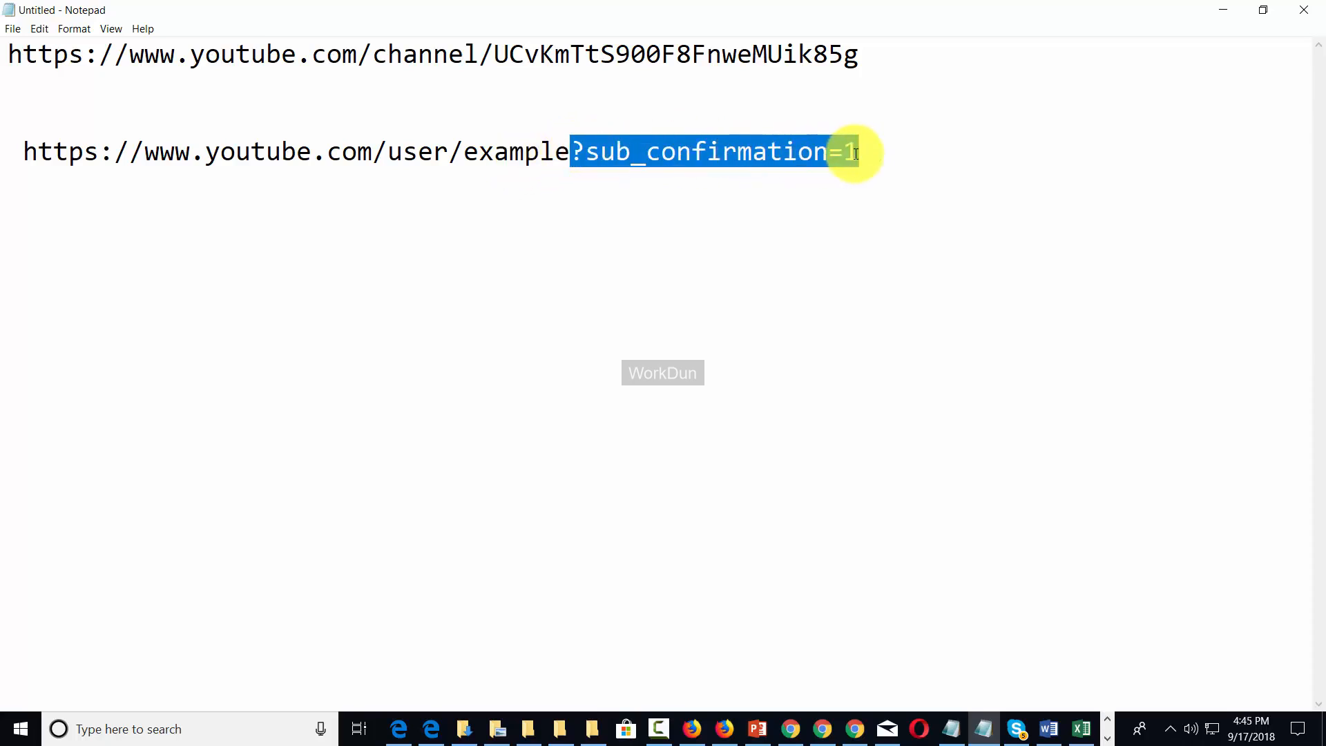
right_click(743, 165)
left_click(773, 211)
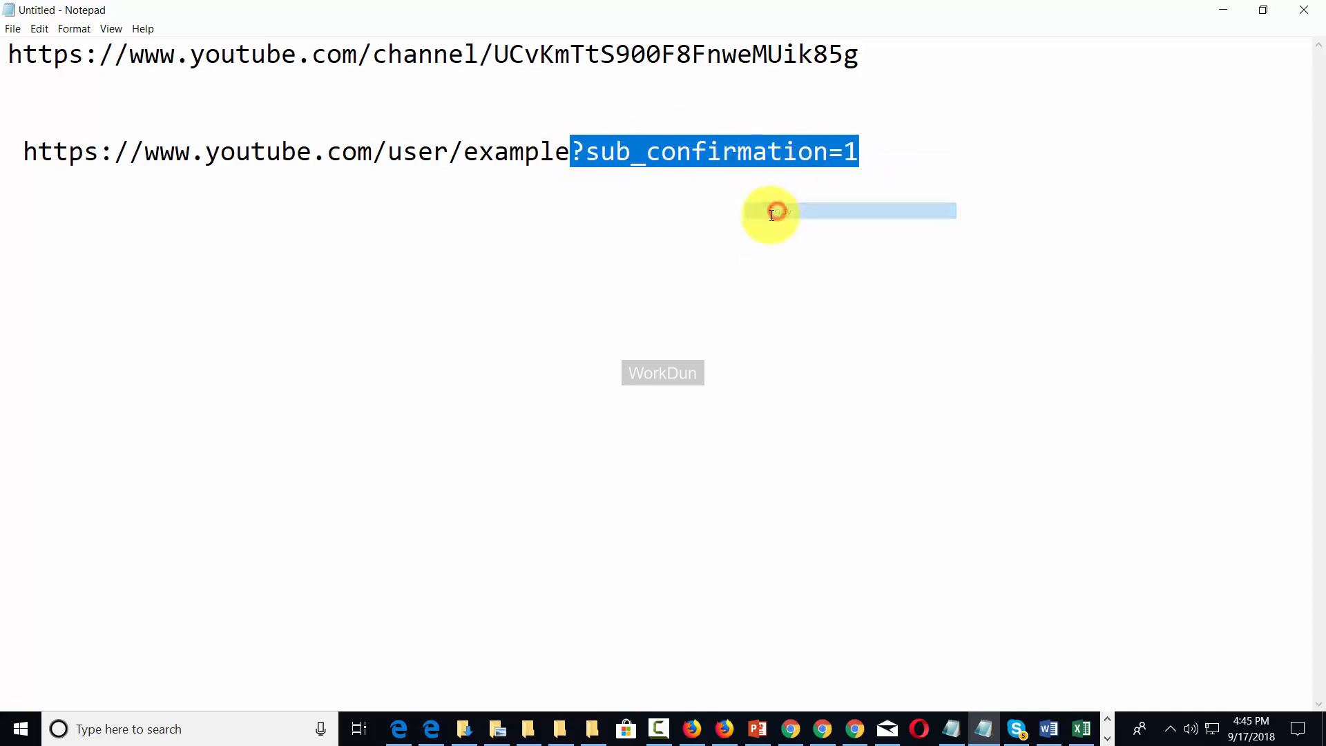
left_click(859, 53)
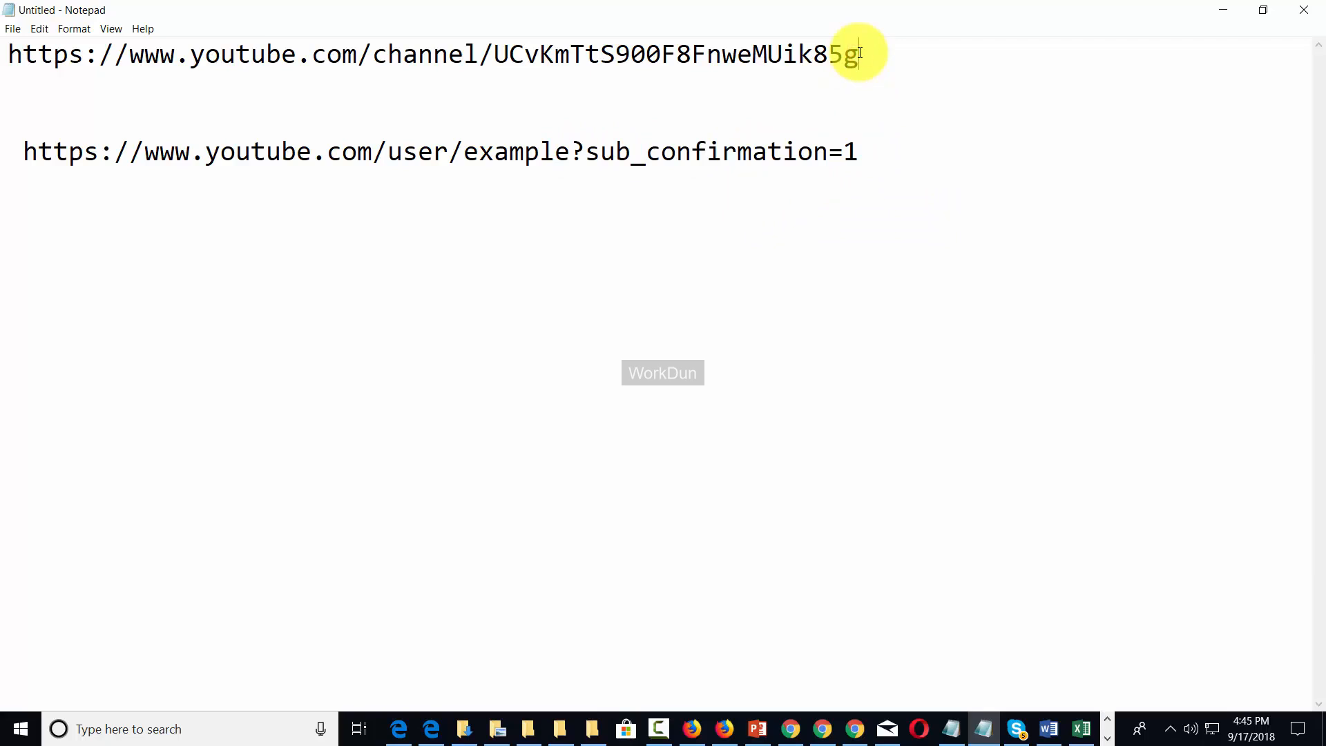
type("/")
key("ctrl+v")
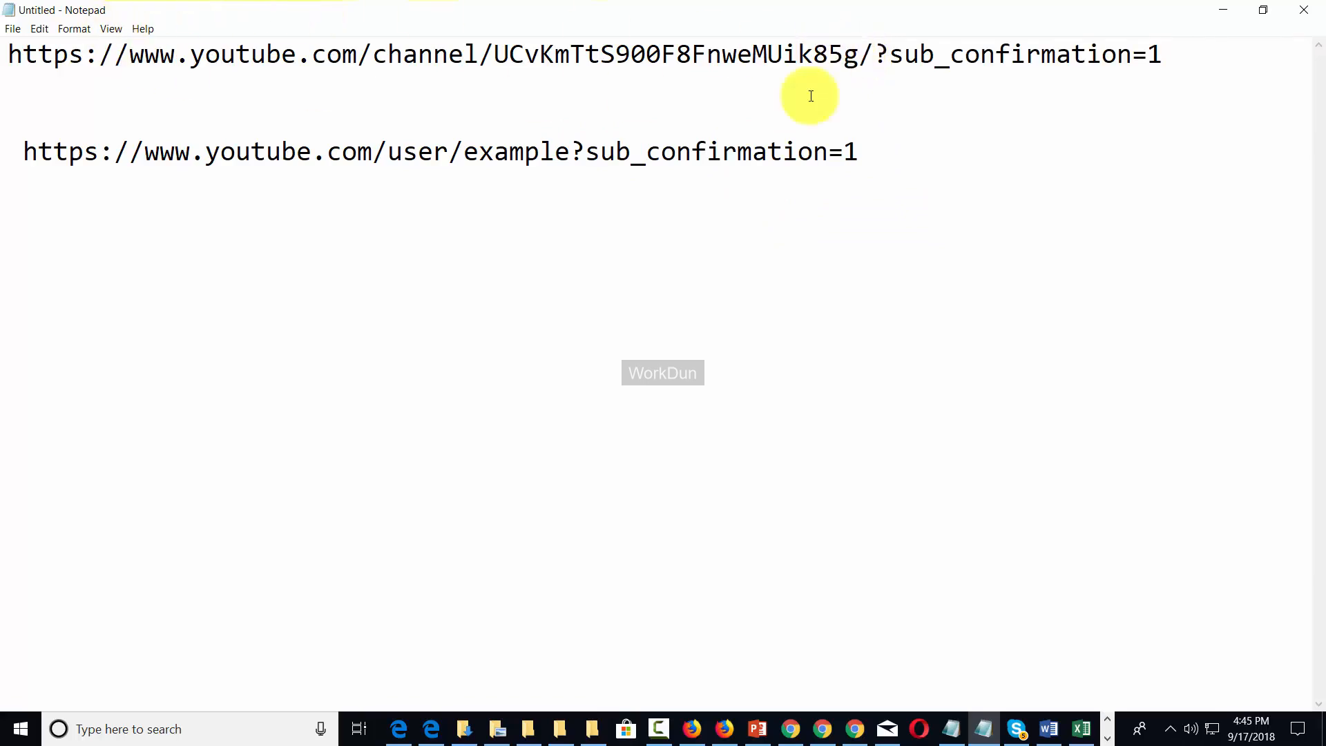
Copy the finished subscribe link and switch to the Edge InPrivate window.
left_click_drag(1175, 53, 9, 53)
right_click(9, 53)
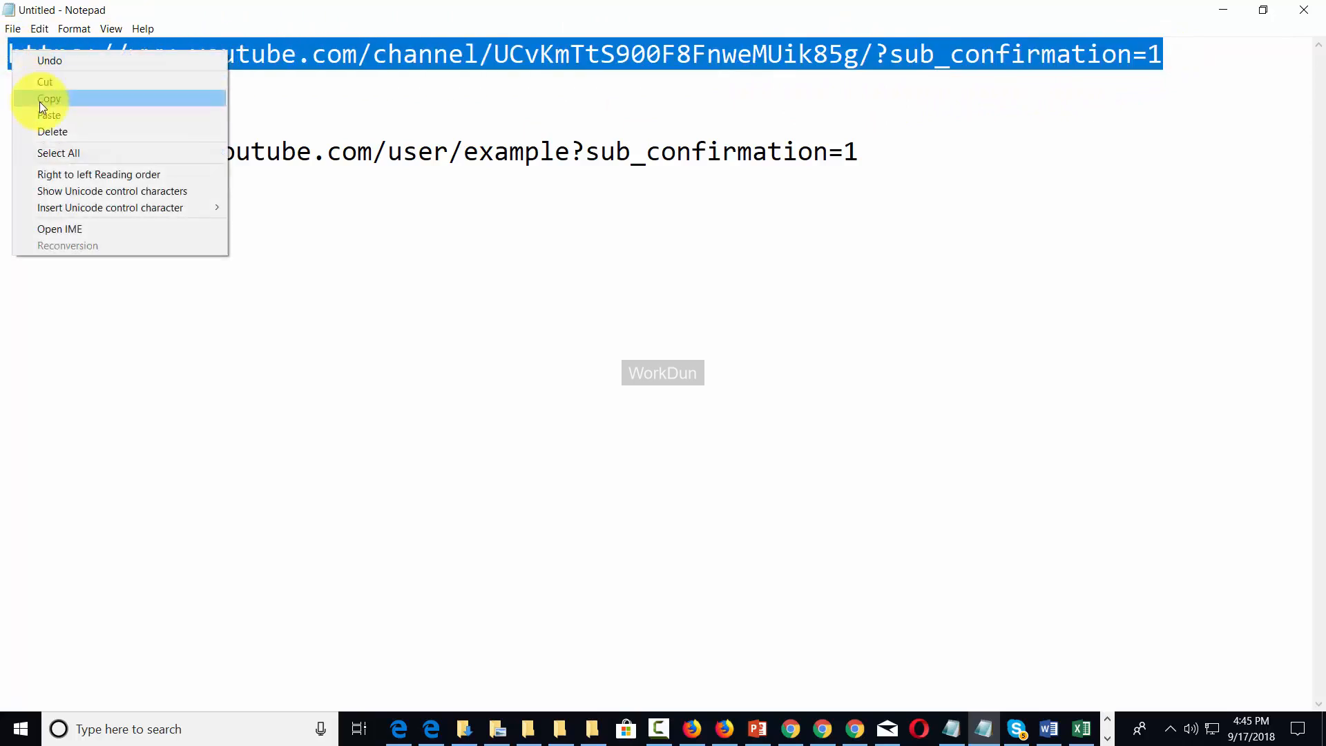
left_click(39, 101)
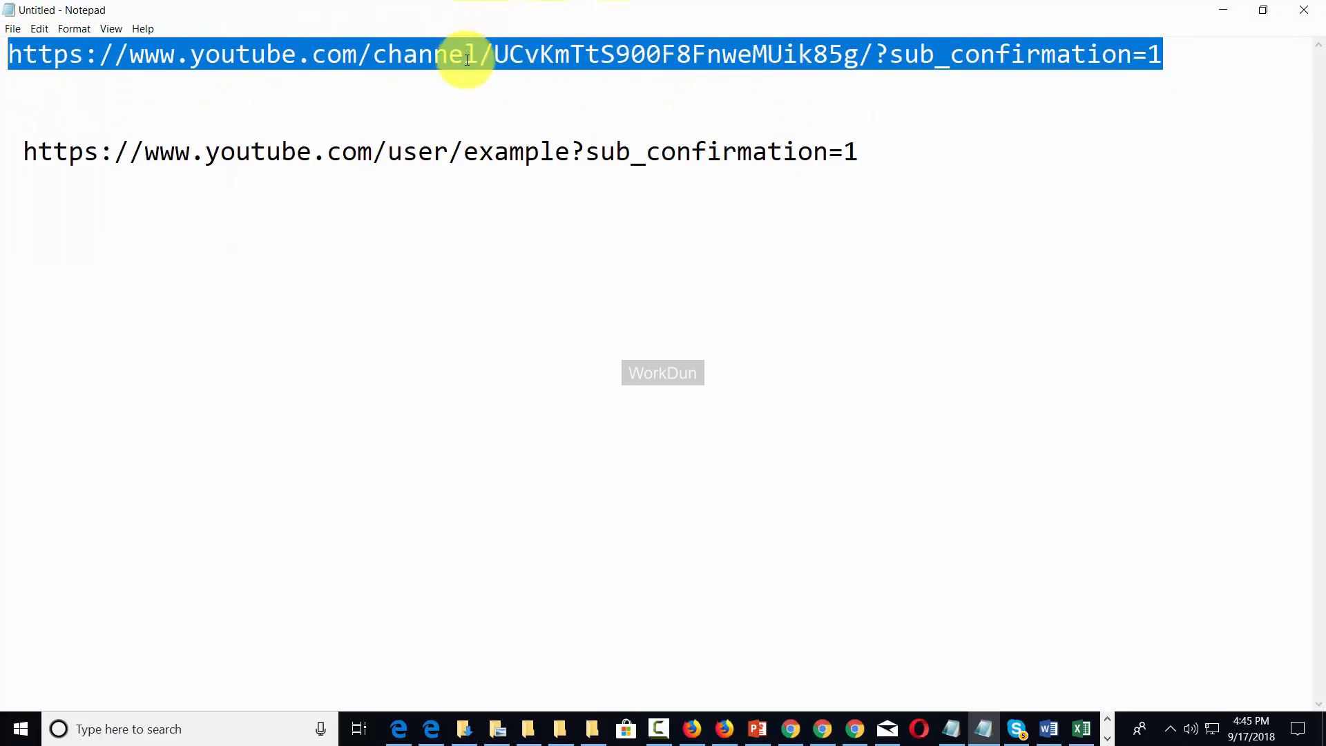
key("alt+Tab")
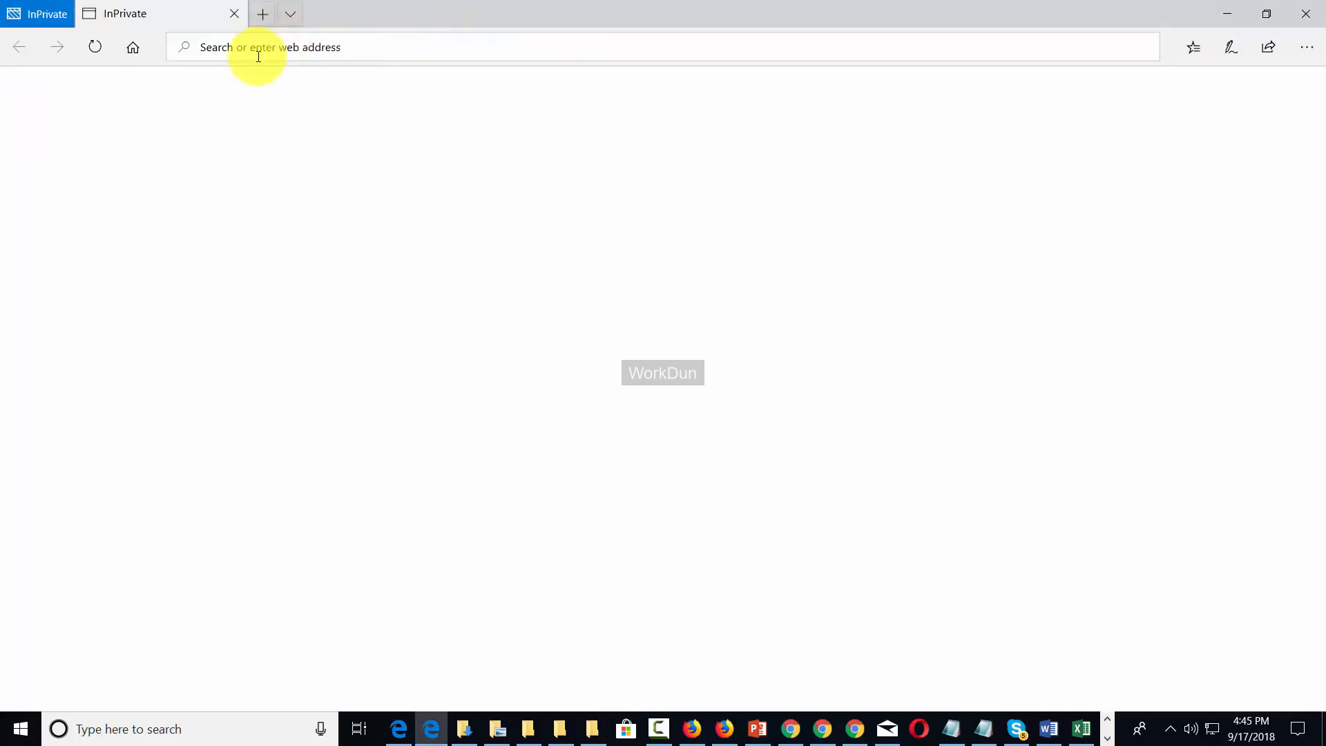
Load the subscribe link in Edge InPrivate and cancel the Confirm channel subscription prompt.
left_click(221, 50)
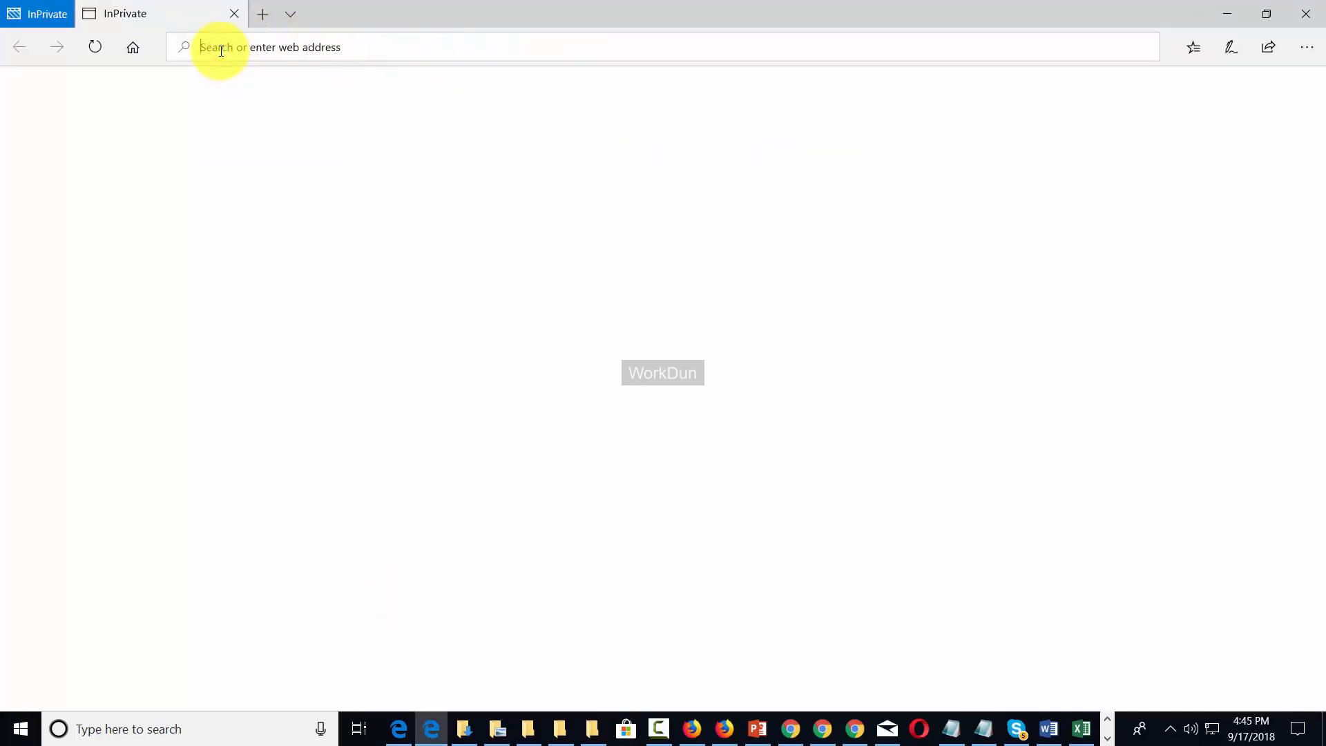
right_click(220, 49)
left_click(231, 97)
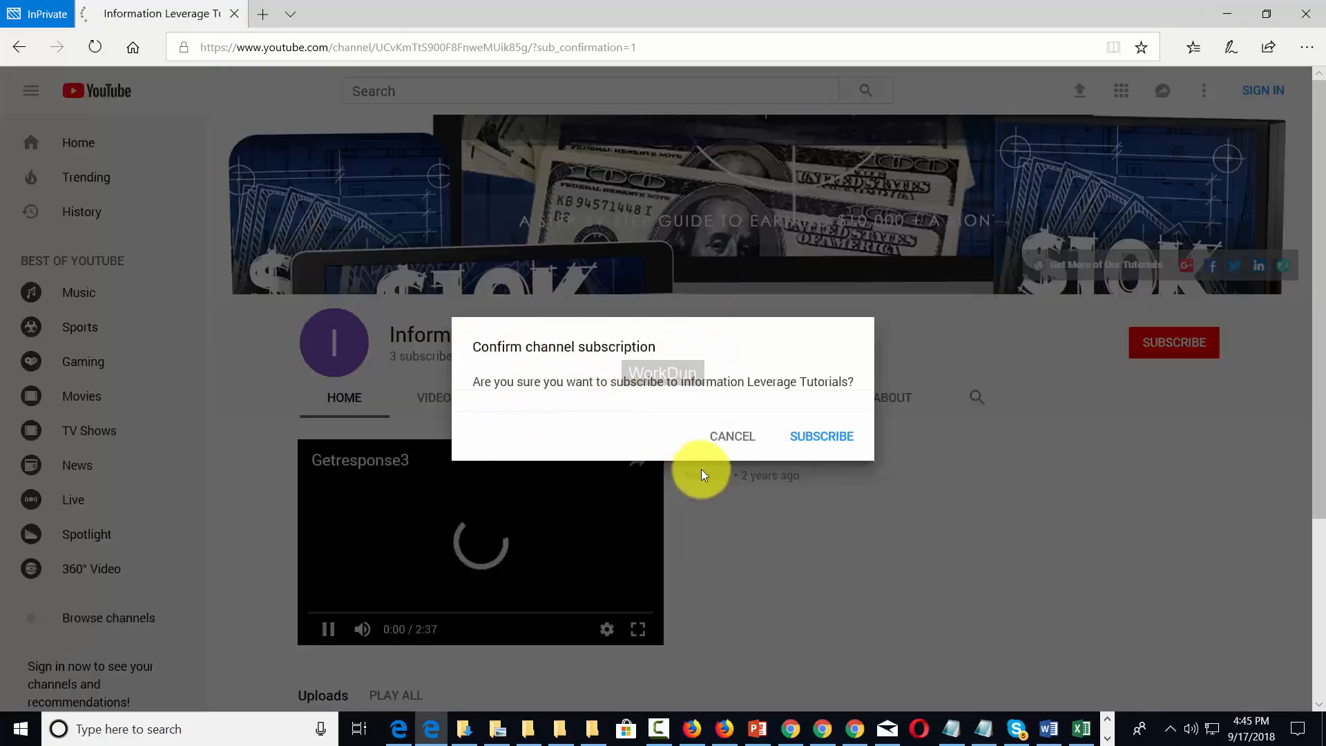
left_click(332, 627)
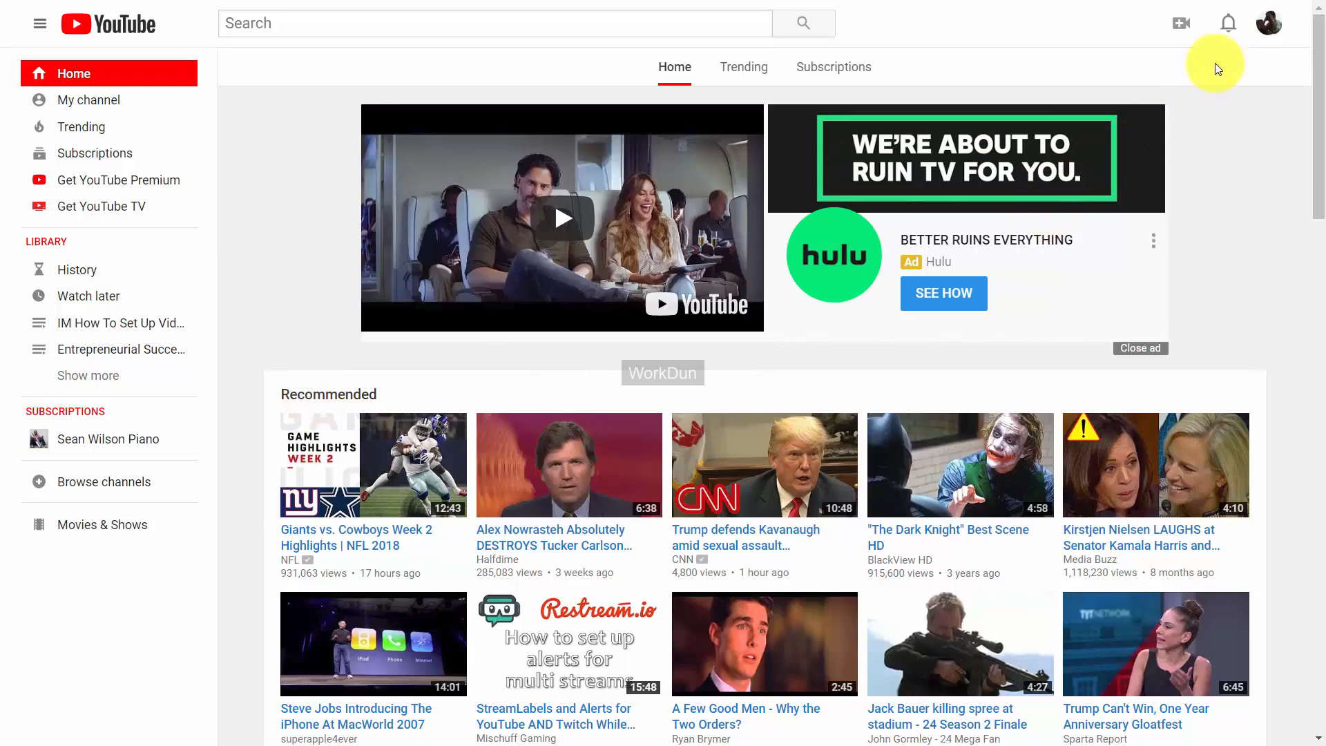
Go to Creator Studio from the account menu and open the Test Now video for editing.
left_click(1268, 27)
left_click(1150, 153)
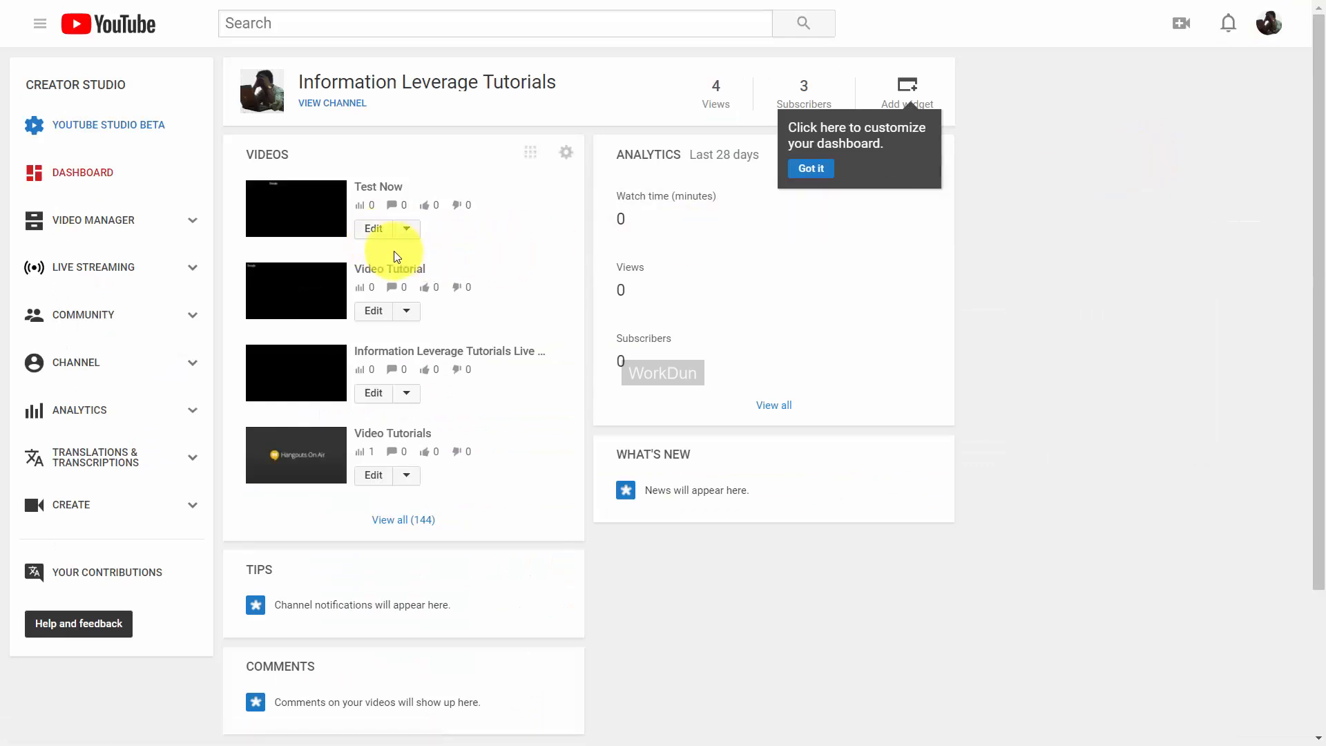
left_click(379, 236)
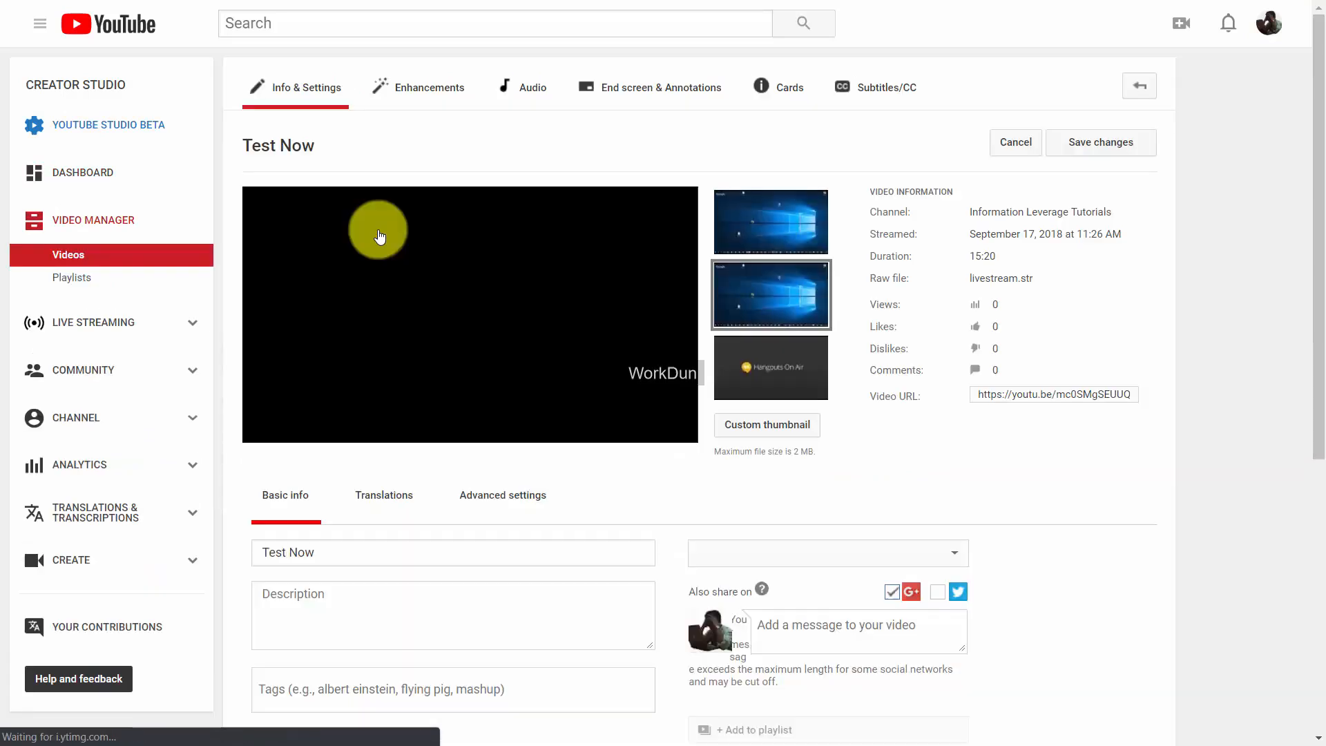
Open the Test Now video's Enhancements and launch the Blur faces editor.
left_click(443, 92)
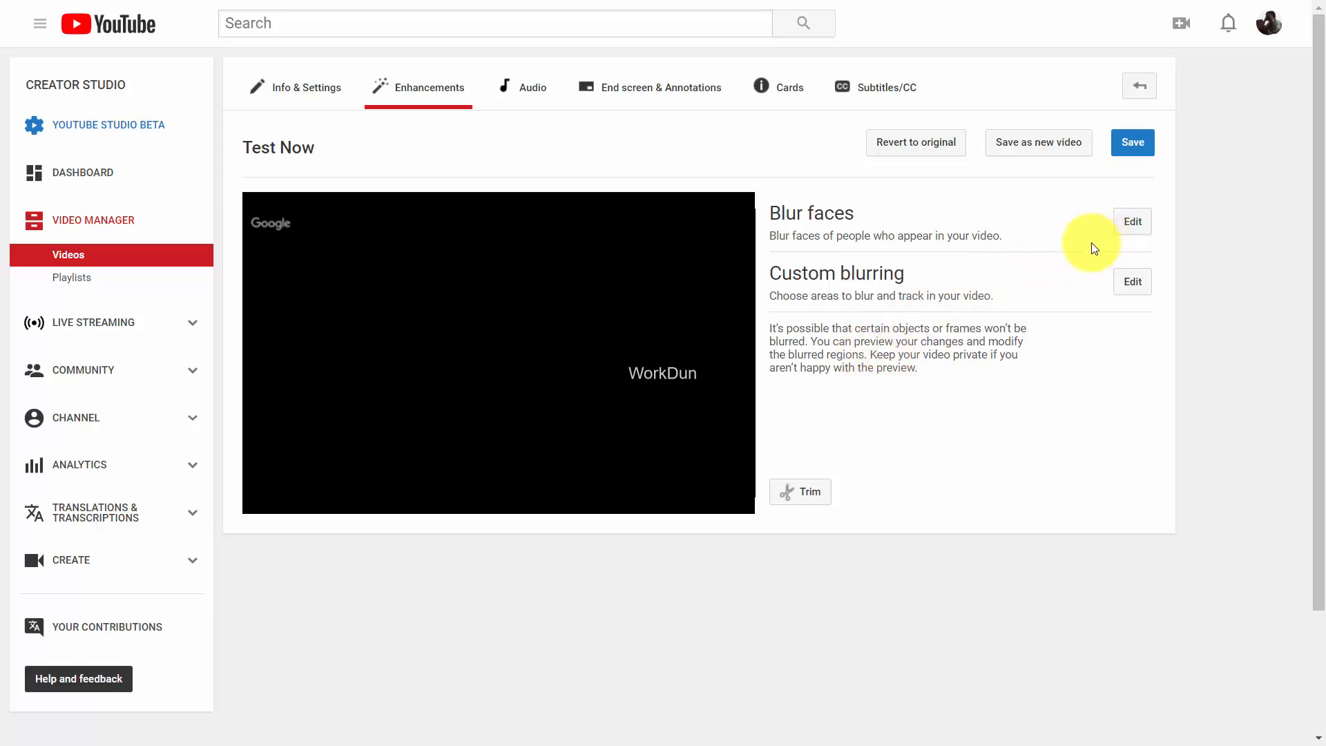
left_click(1131, 225)
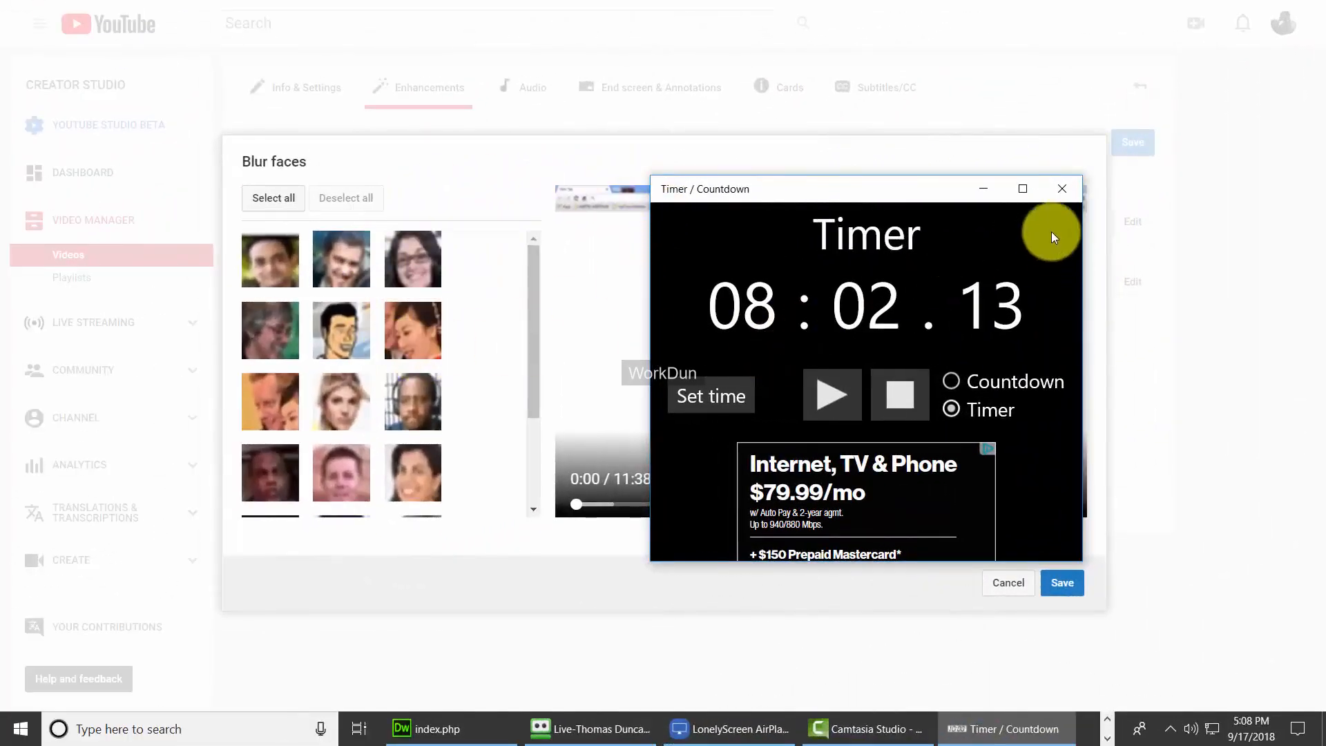
Close the stray timer window, then select and deselect all detected faces so none are blurred.
left_click(1061, 190)
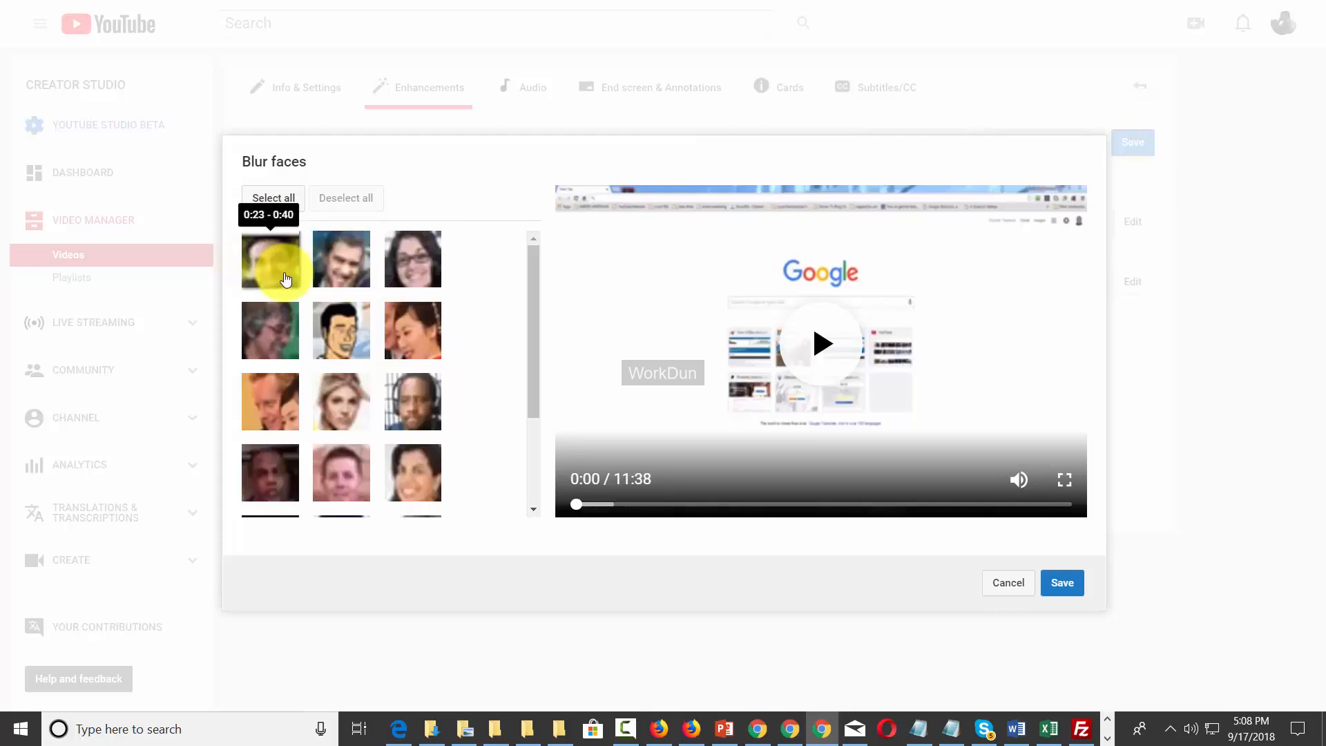
left_click(290, 199)
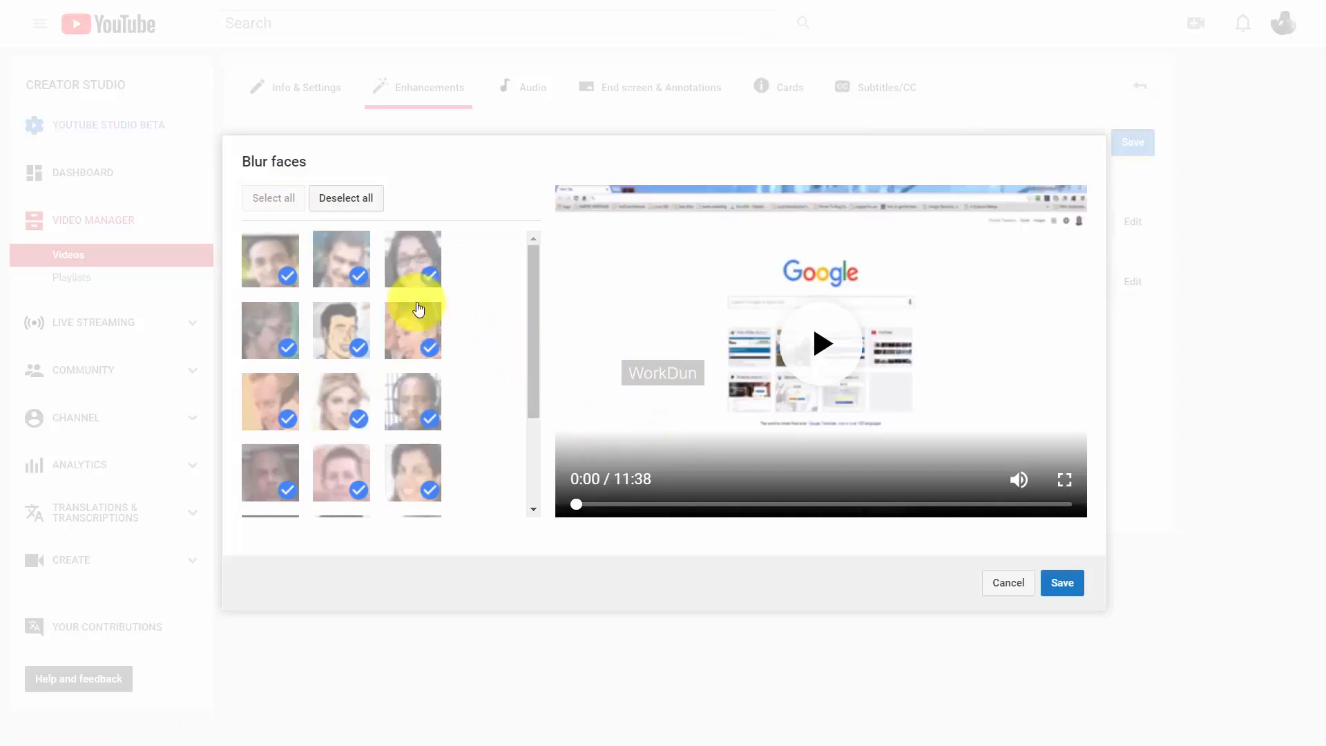
left_click(346, 198)
mouse_move(406, 268)
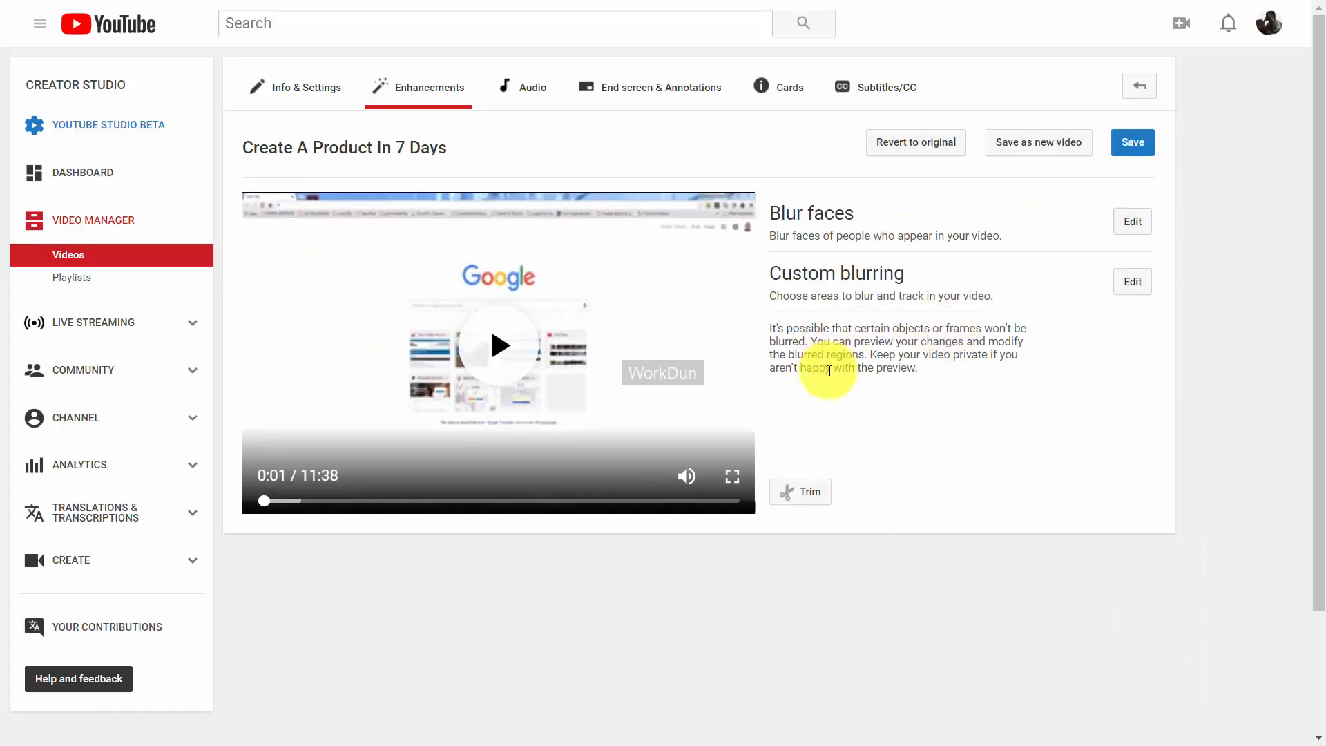
Seek the preview to about 2:59, add a custom blur area on the video, and finish.
left_click(1131, 281)
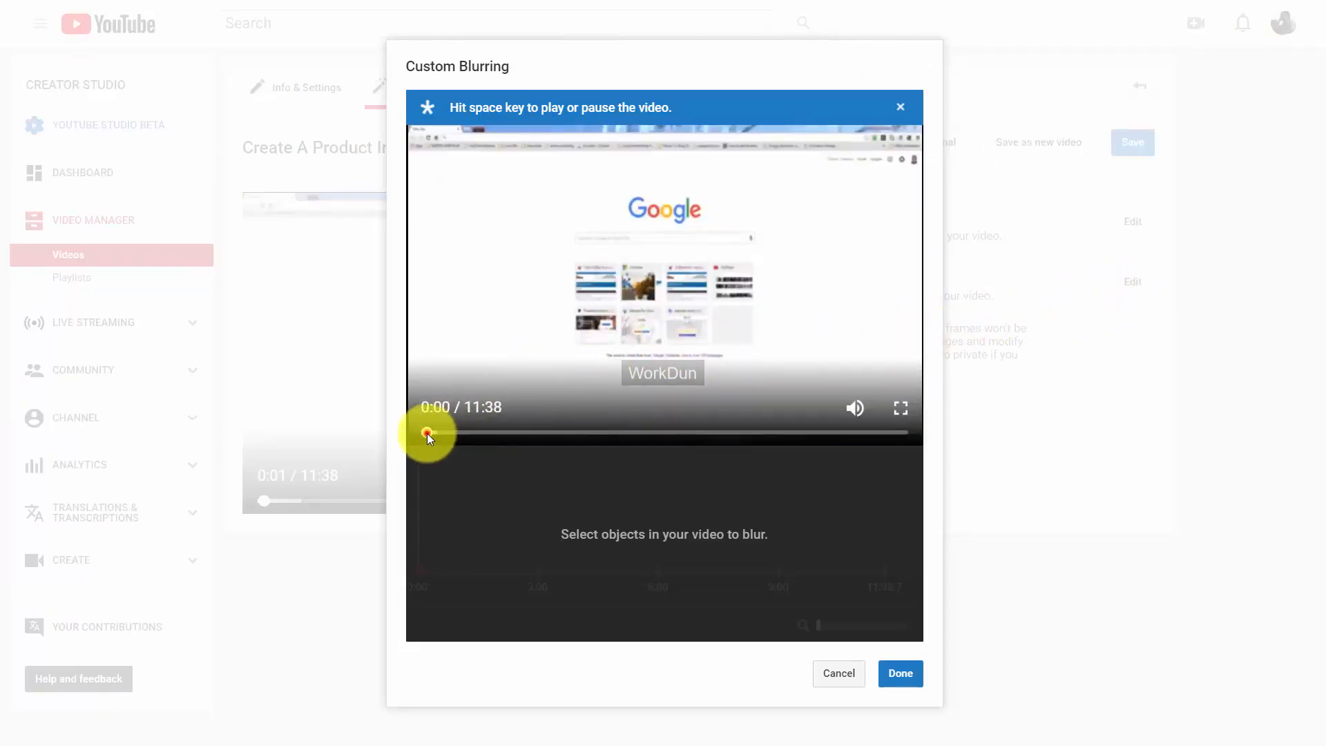
left_click_drag(427, 432, 562, 434)
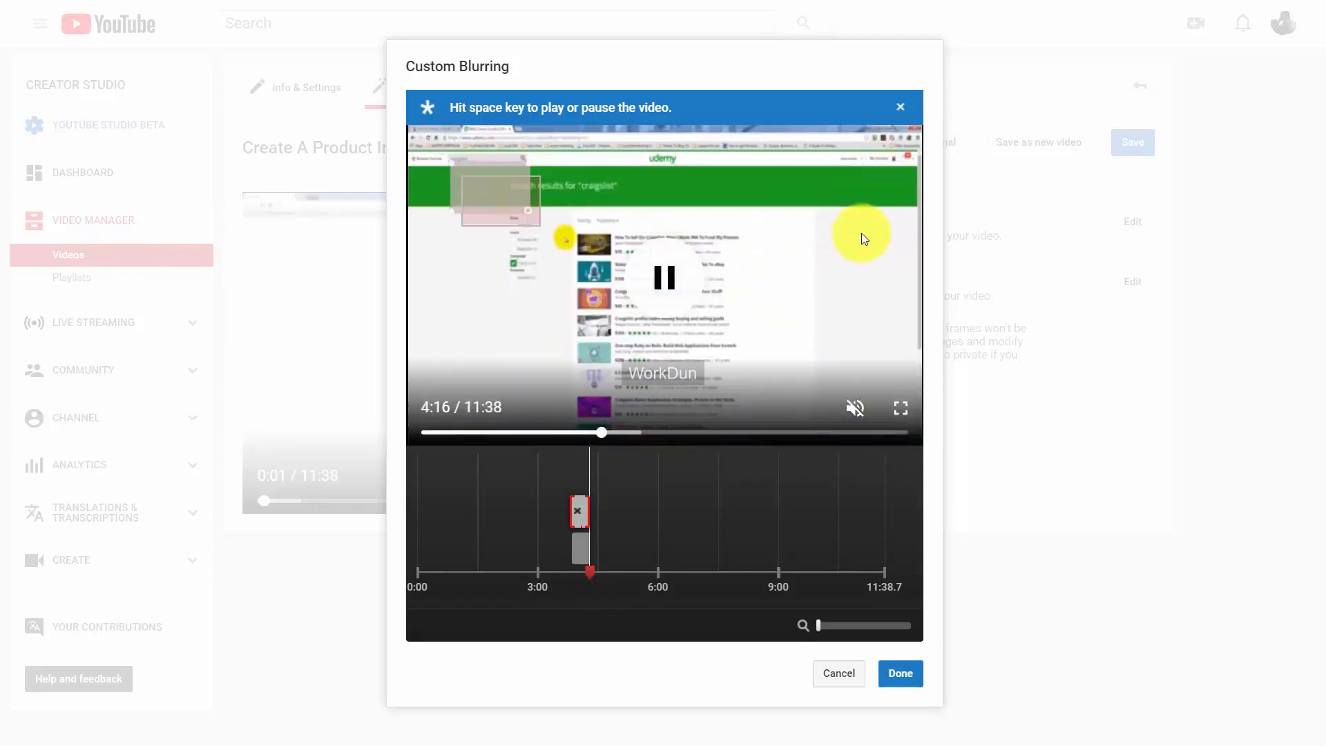
left_click(901, 675)
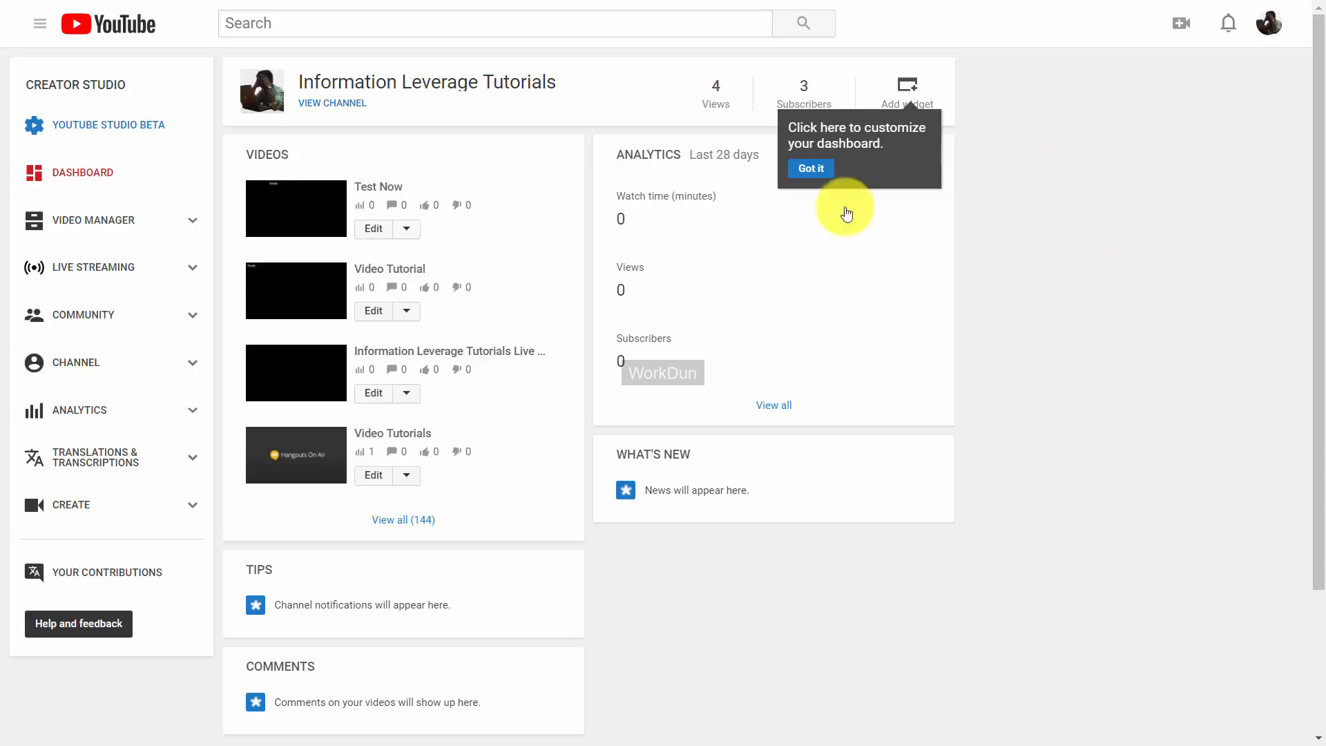
Upload a custom thumbnail for Video Tutorial, save it, and return to the uploaded videos list.
left_click(374, 312)
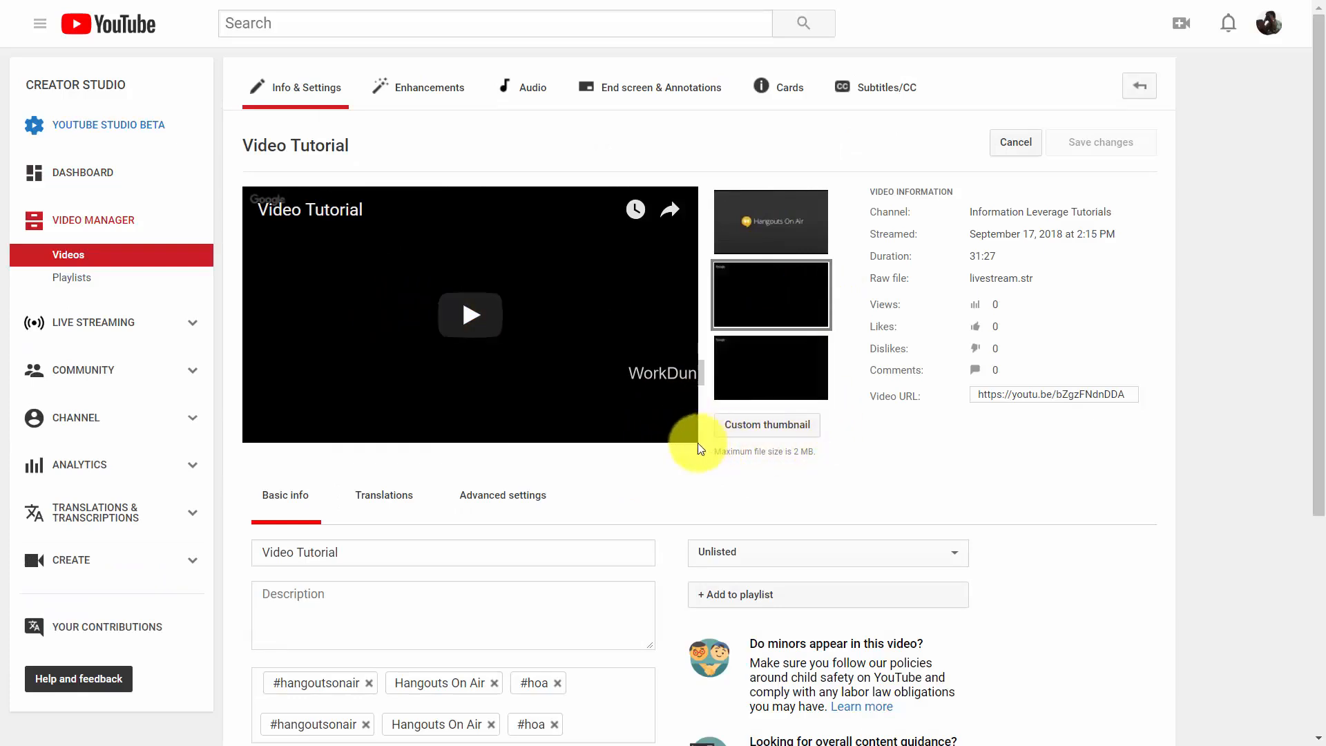
left_click(753, 425)
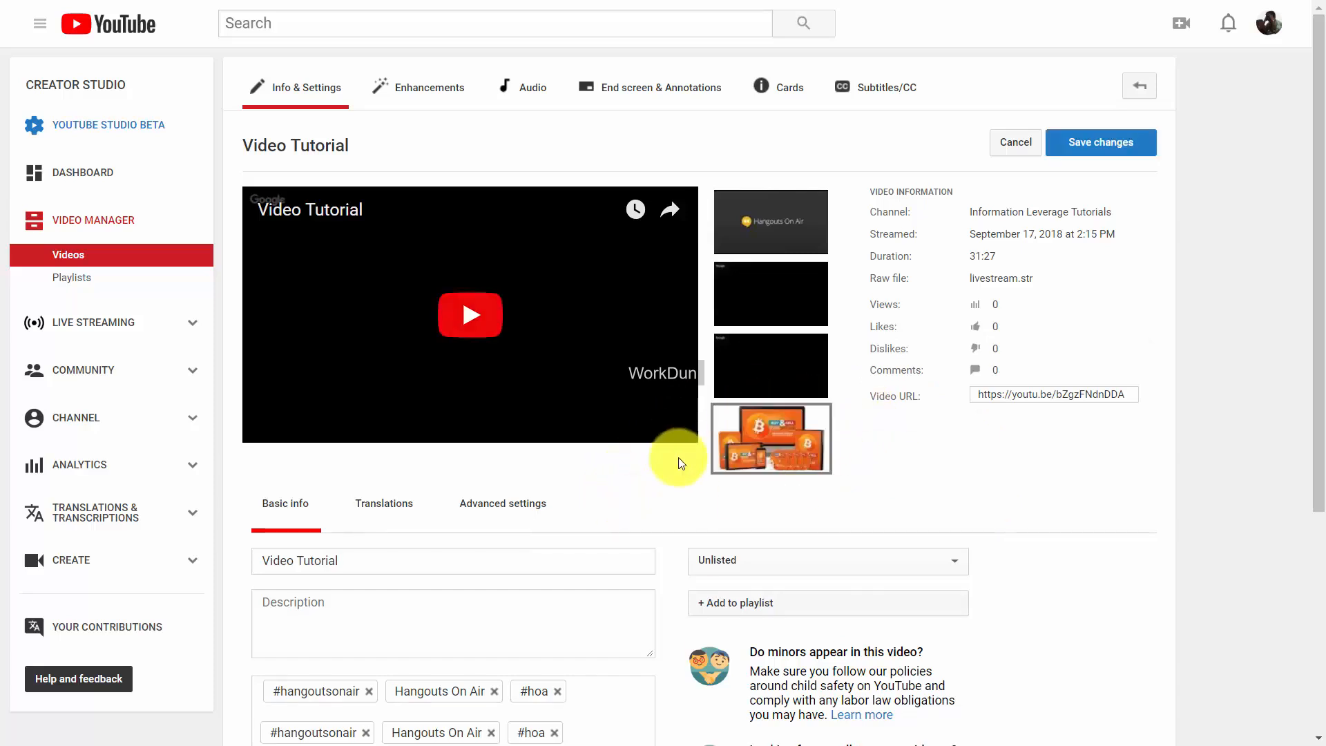
left_click(1097, 142)
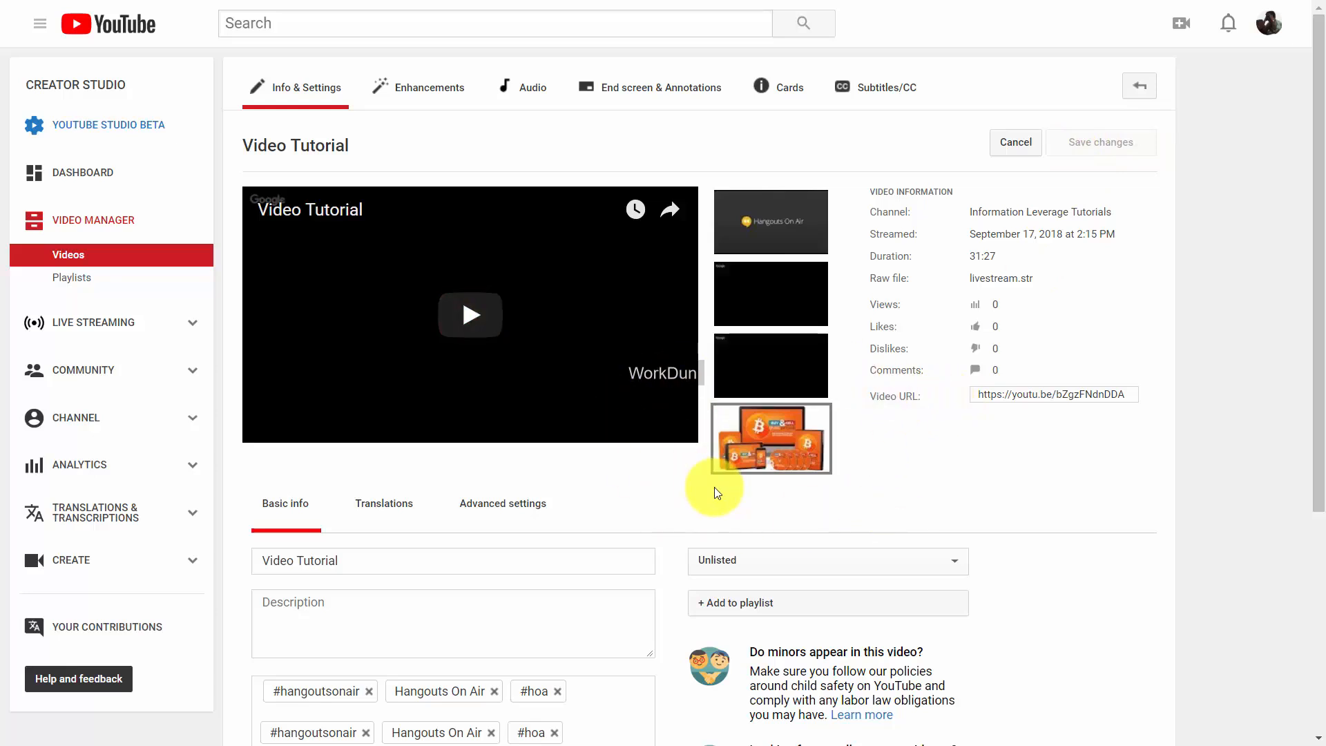
left_click(71, 265)
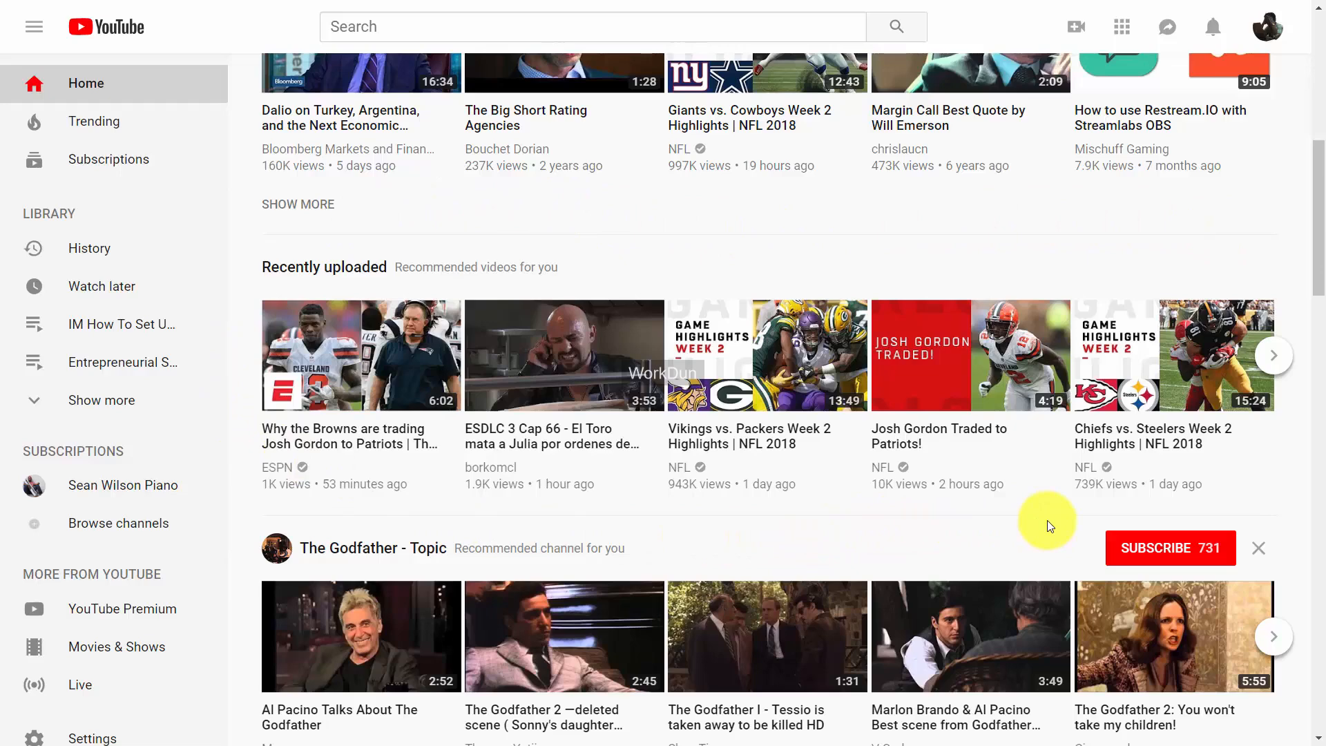
Go to the channel's Creator Studio through the account menu.
scroll(1049, 526, "up", 9)
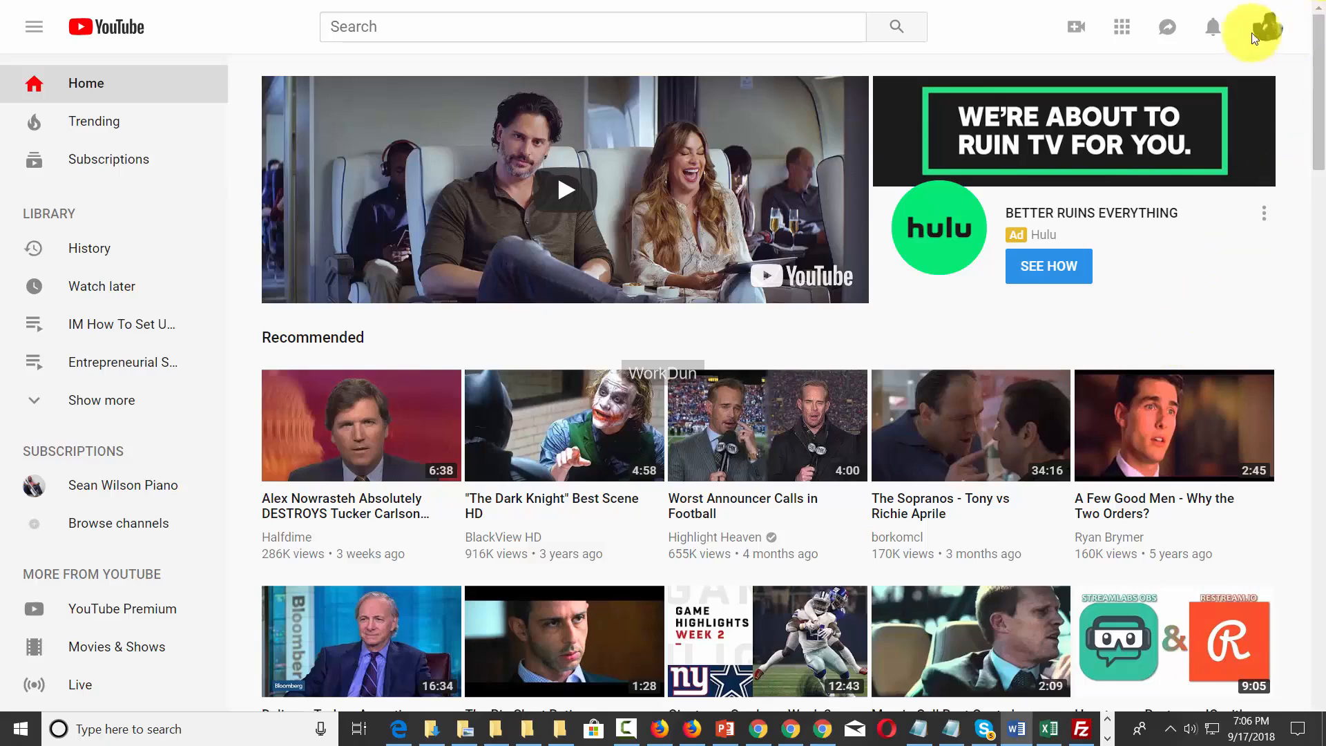
left_click(1269, 26)
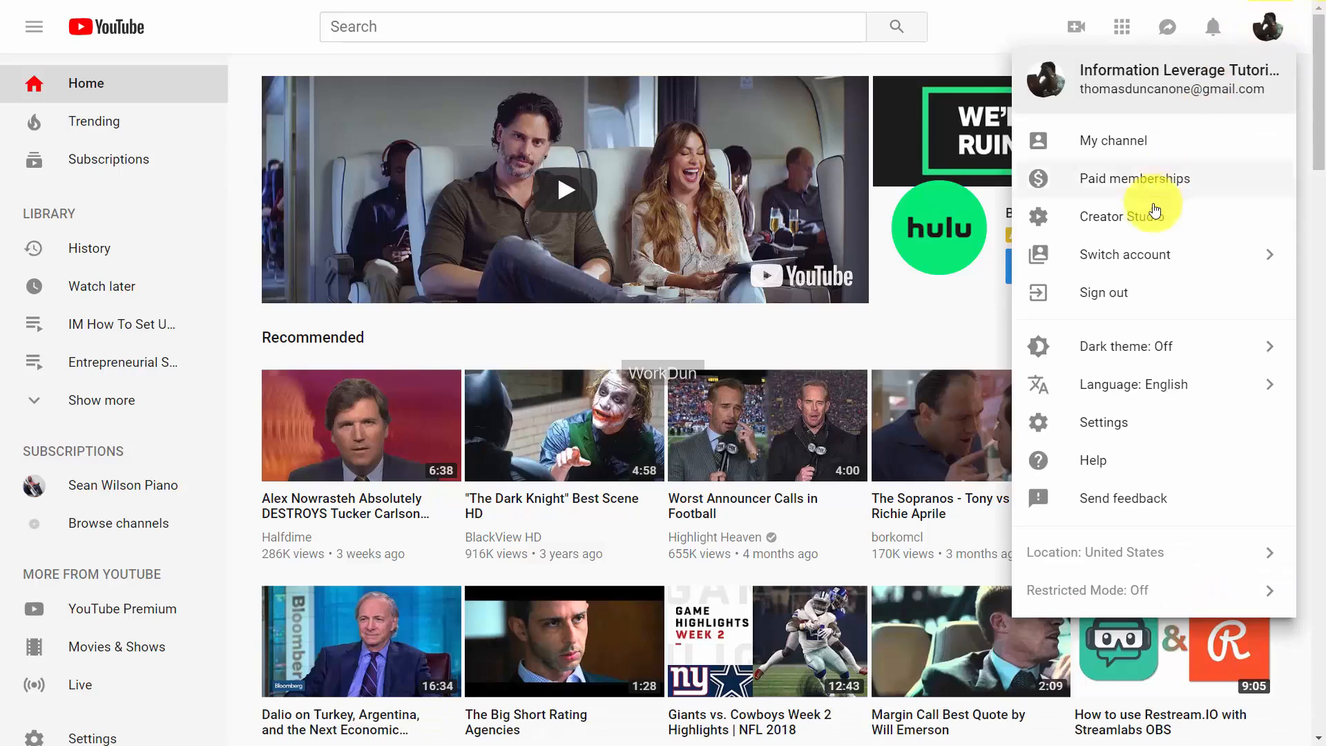
left_click(1152, 215)
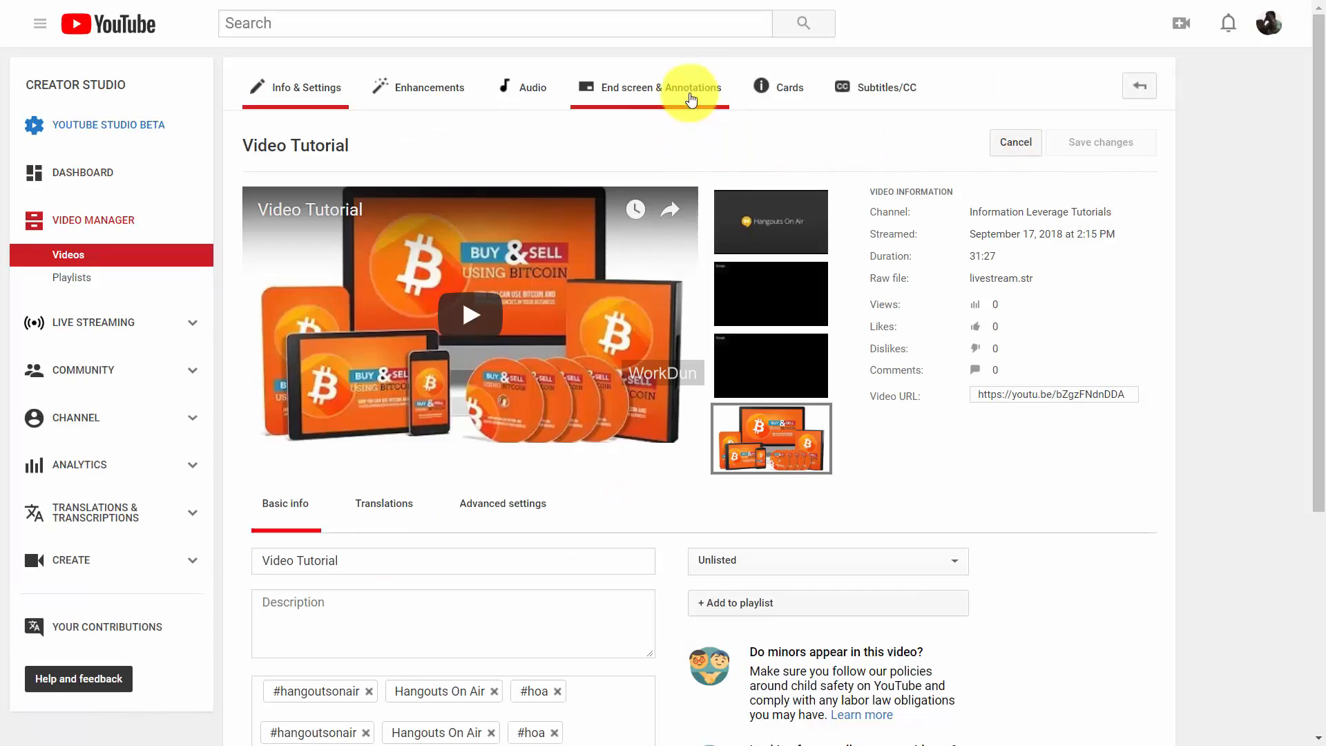
Add an end-screen video element featuring the 3:54 live stream upload and drag it to the upper right.
left_click(655, 90)
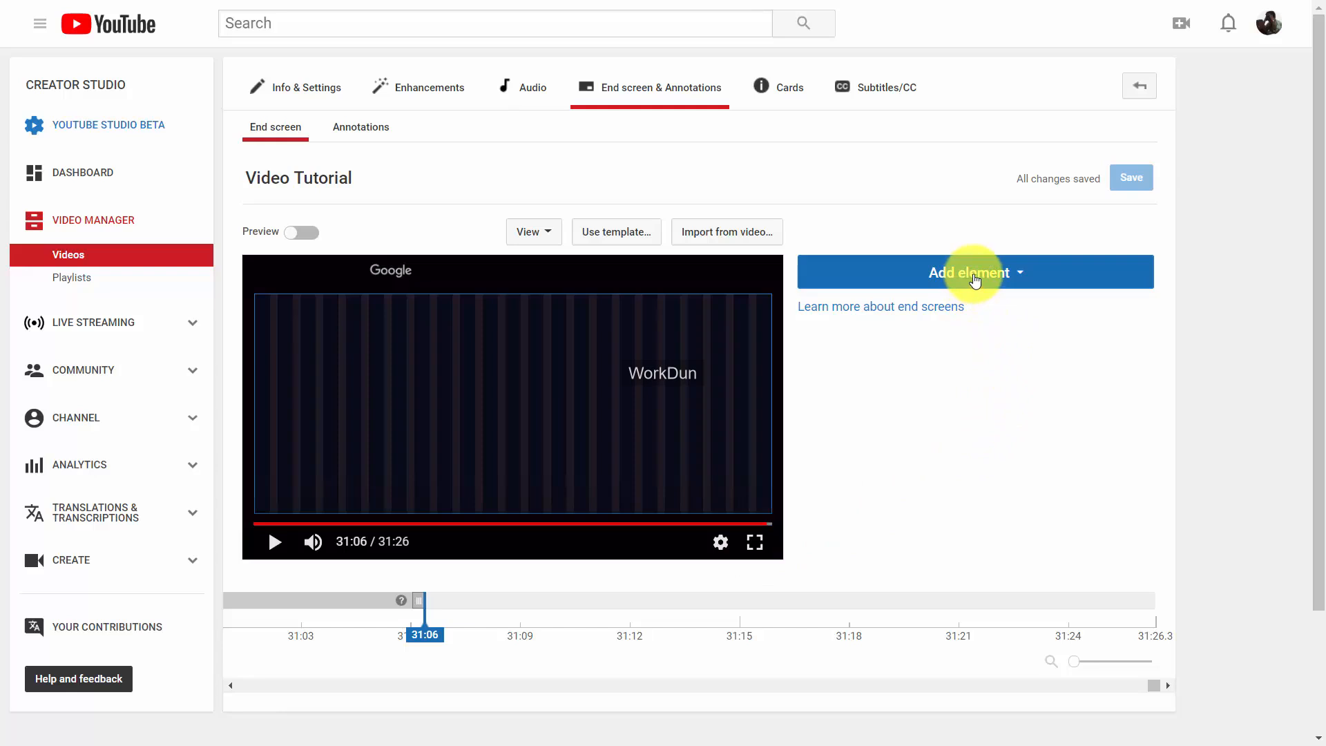
left_click(975, 276)
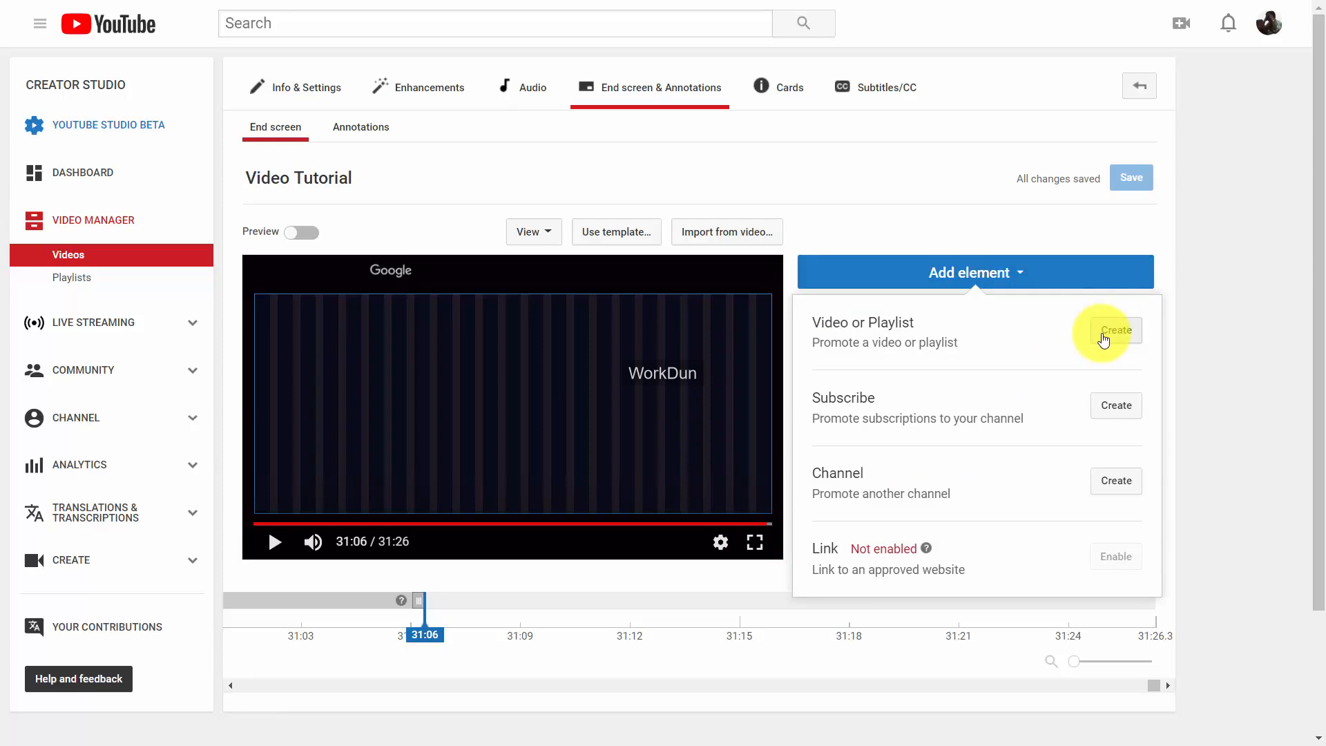
left_click(1103, 338)
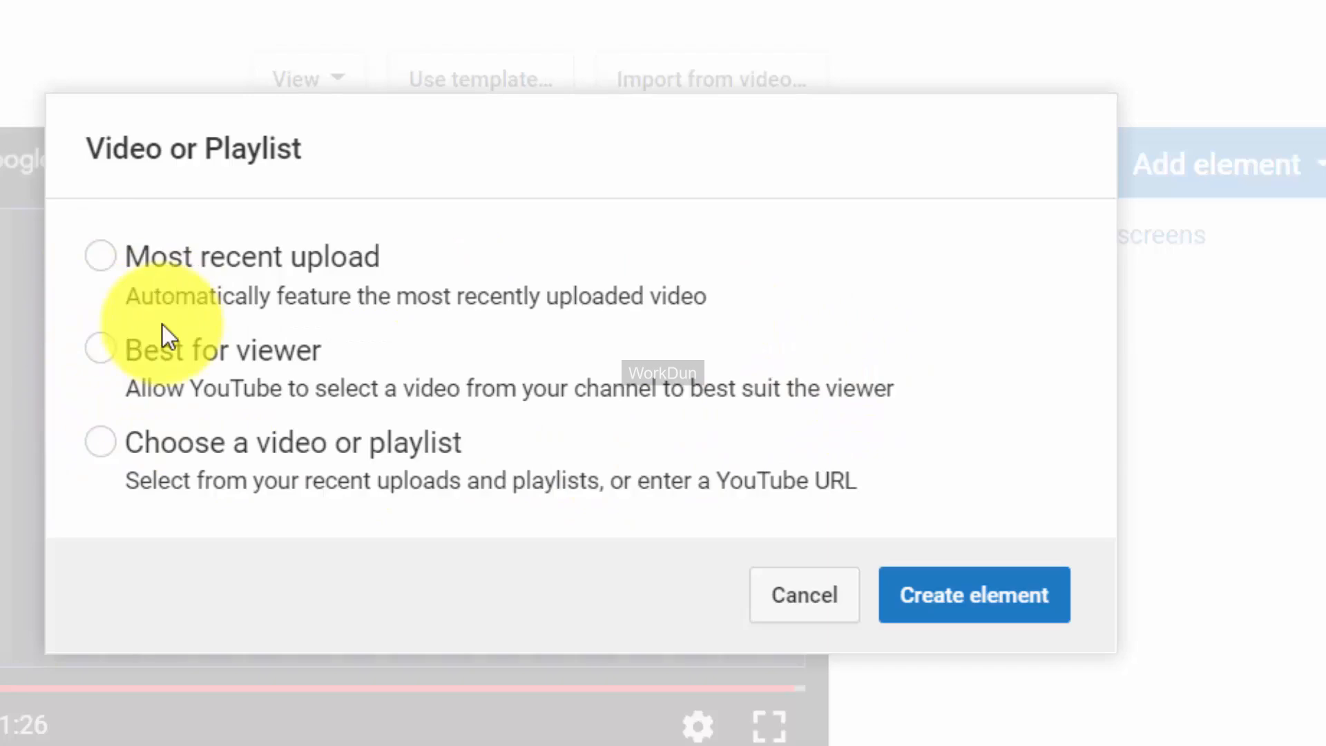
left_click(101, 443)
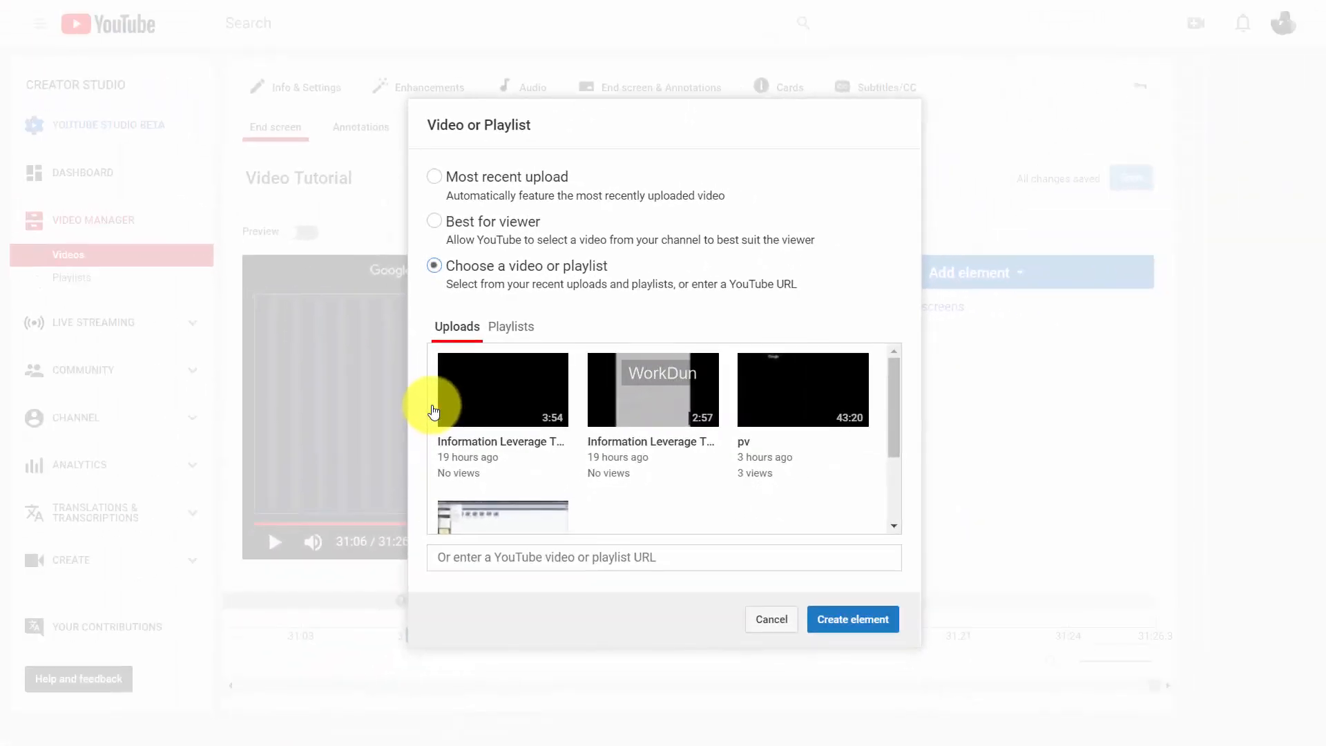
left_click(511, 411)
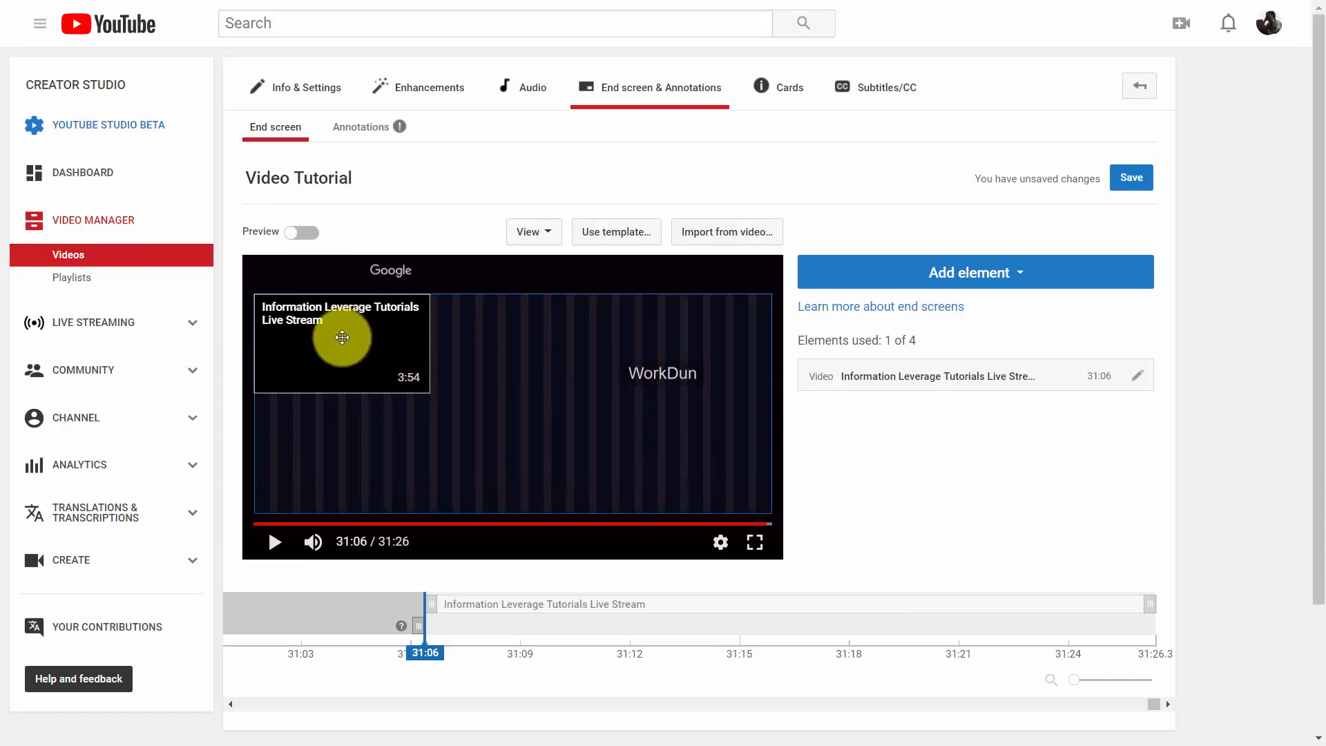
left_click_drag(306, 322, 377, 372)
left_click_drag(522, 371, 649, 318)
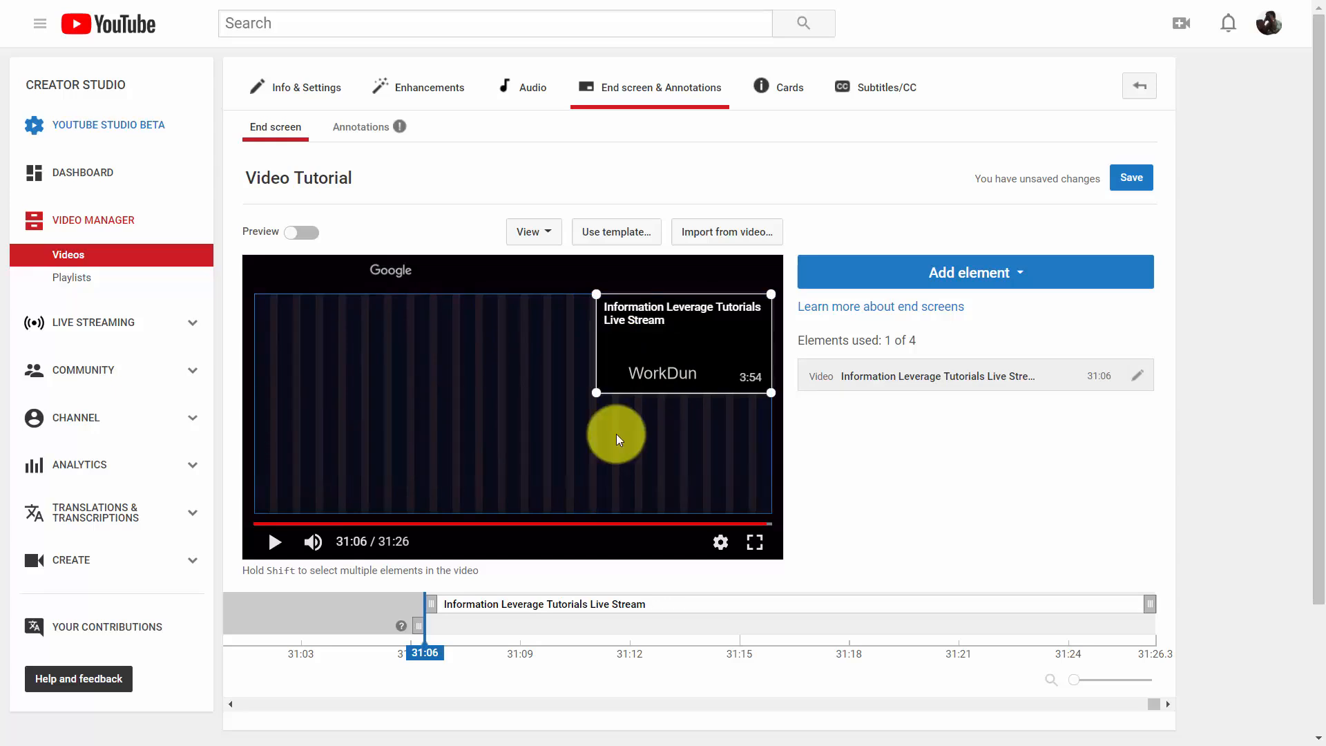
Replace the end screen with a two-video template and set its first slot to the 3:54 live stream.
left_click(620, 235)
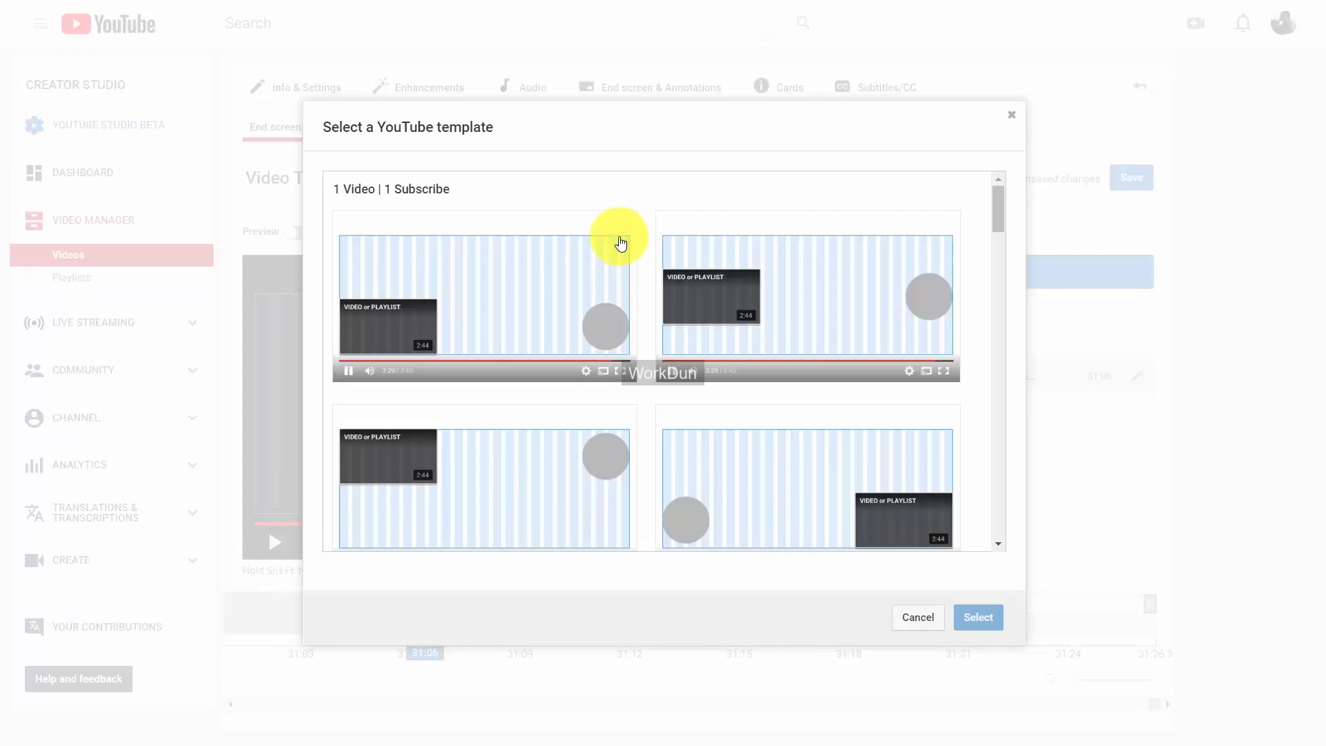
scroll(705, 313, "down", 5)
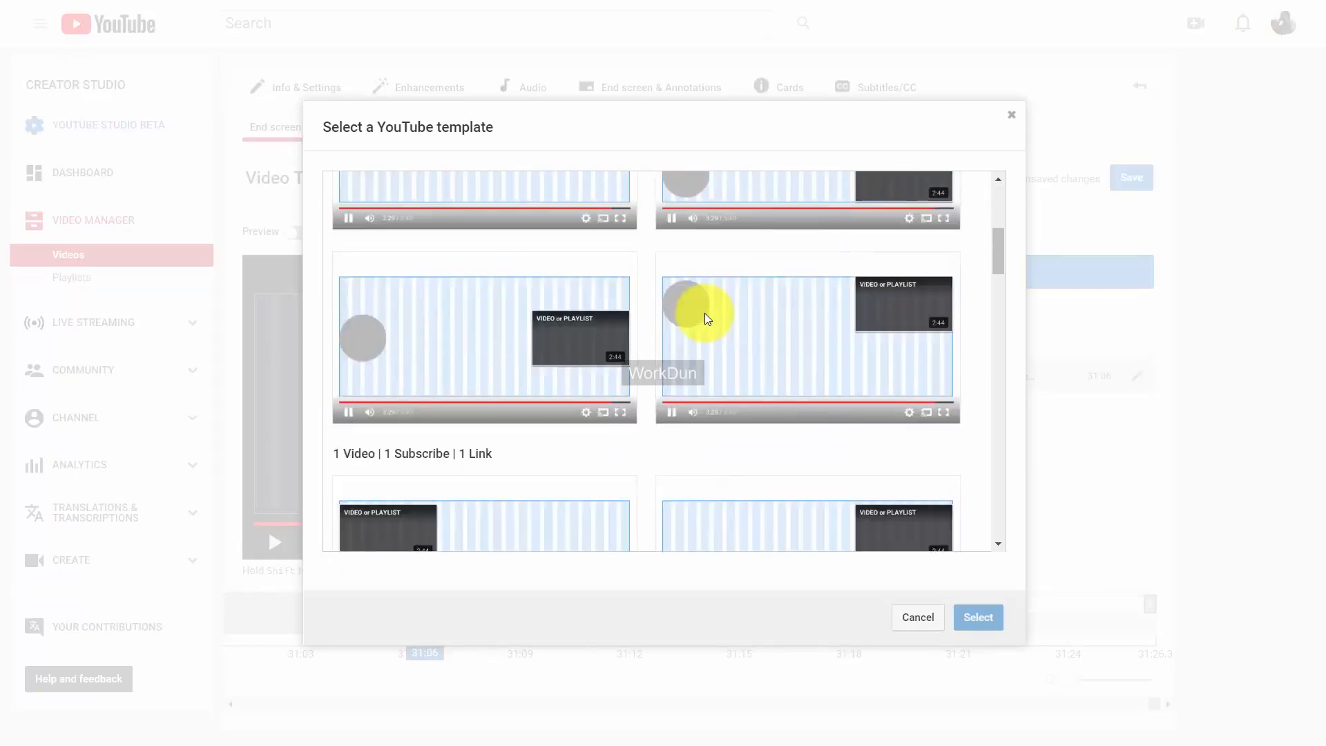
scroll(705, 313, "down", 5)
scroll(704, 313, "up", 3)
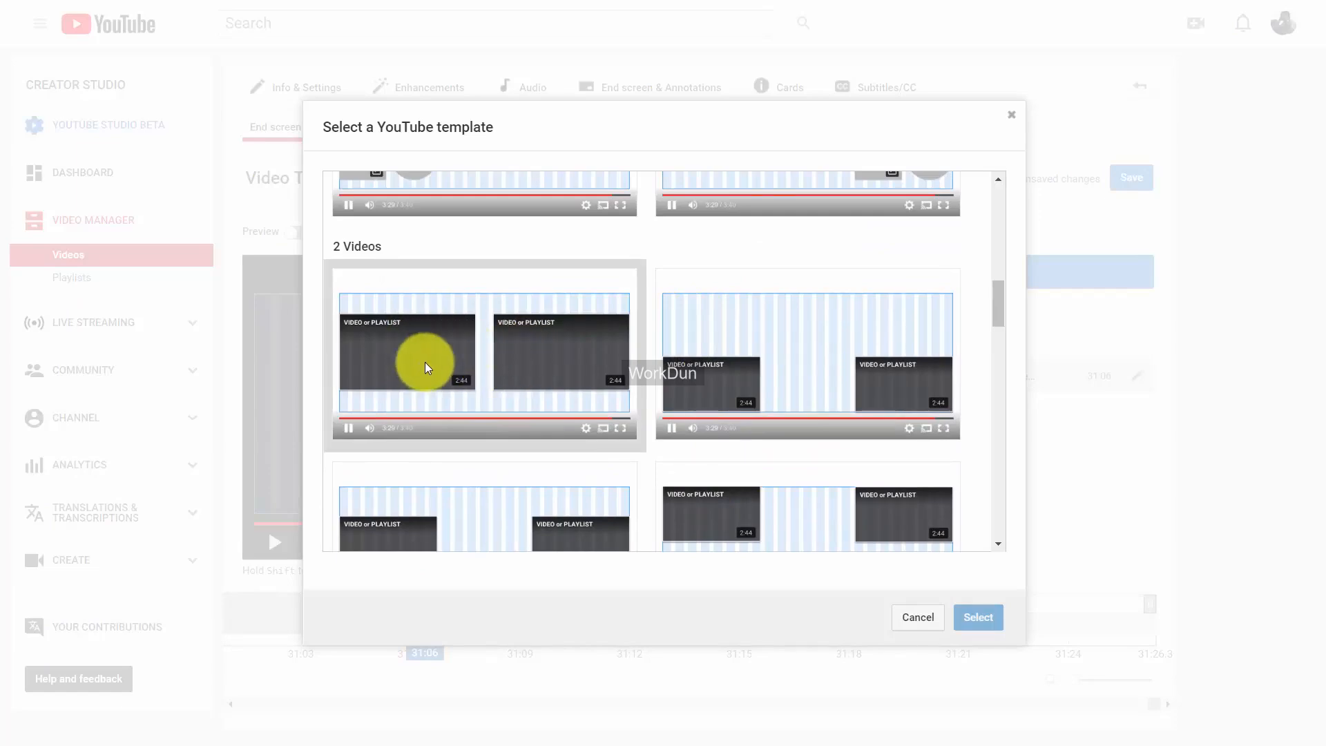
left_click(447, 359)
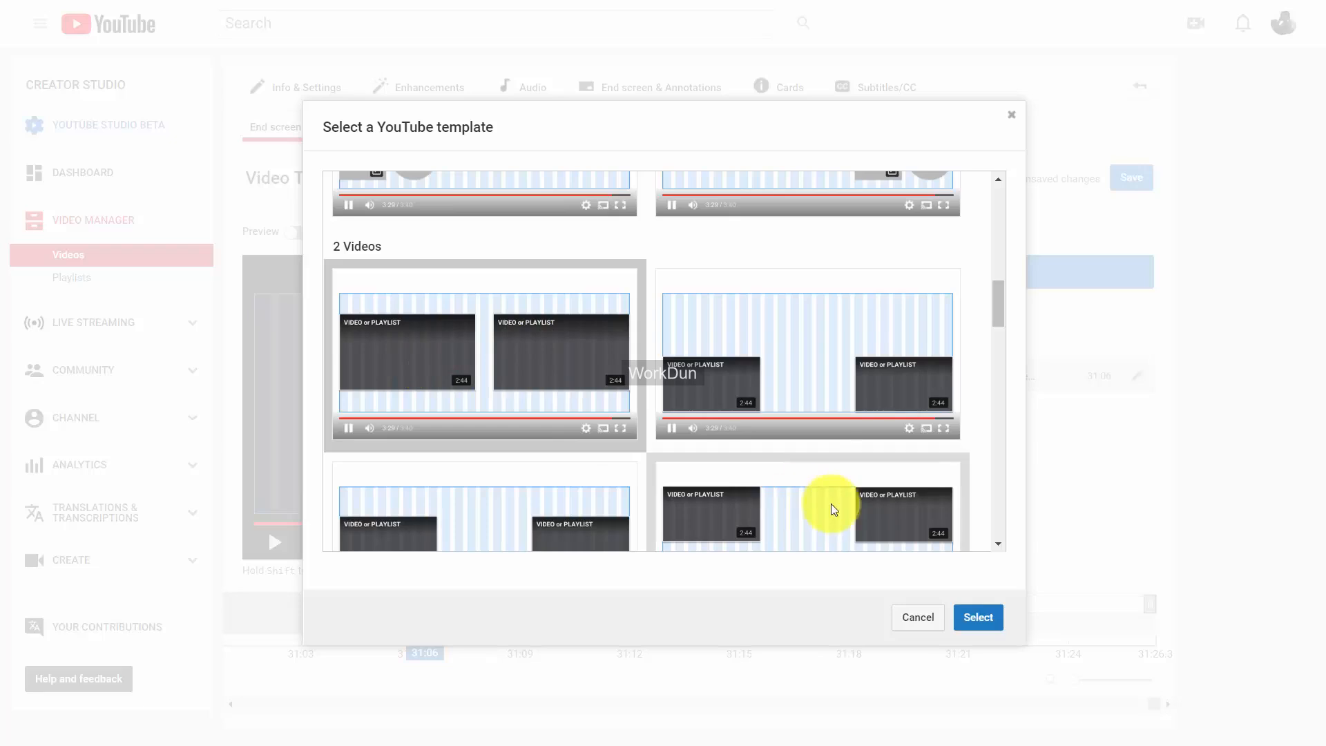
left_click(967, 618)
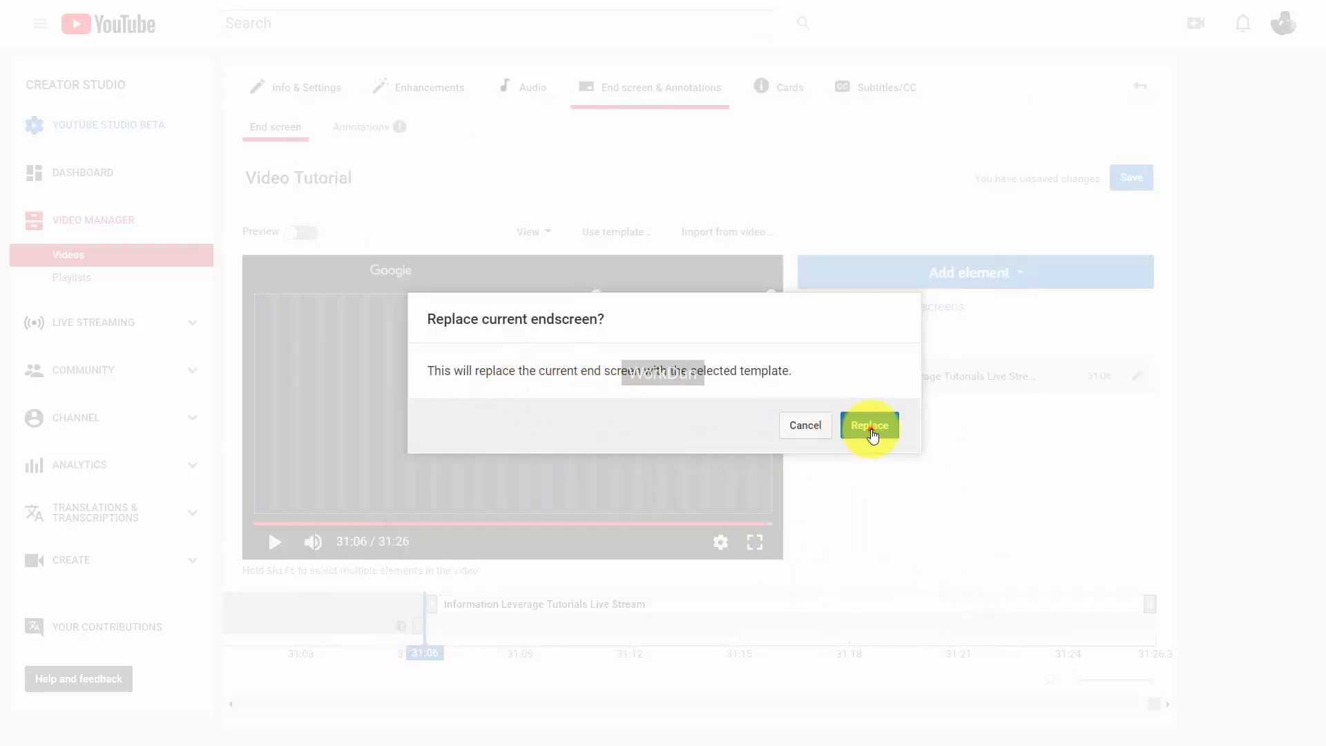
left_click(869, 426)
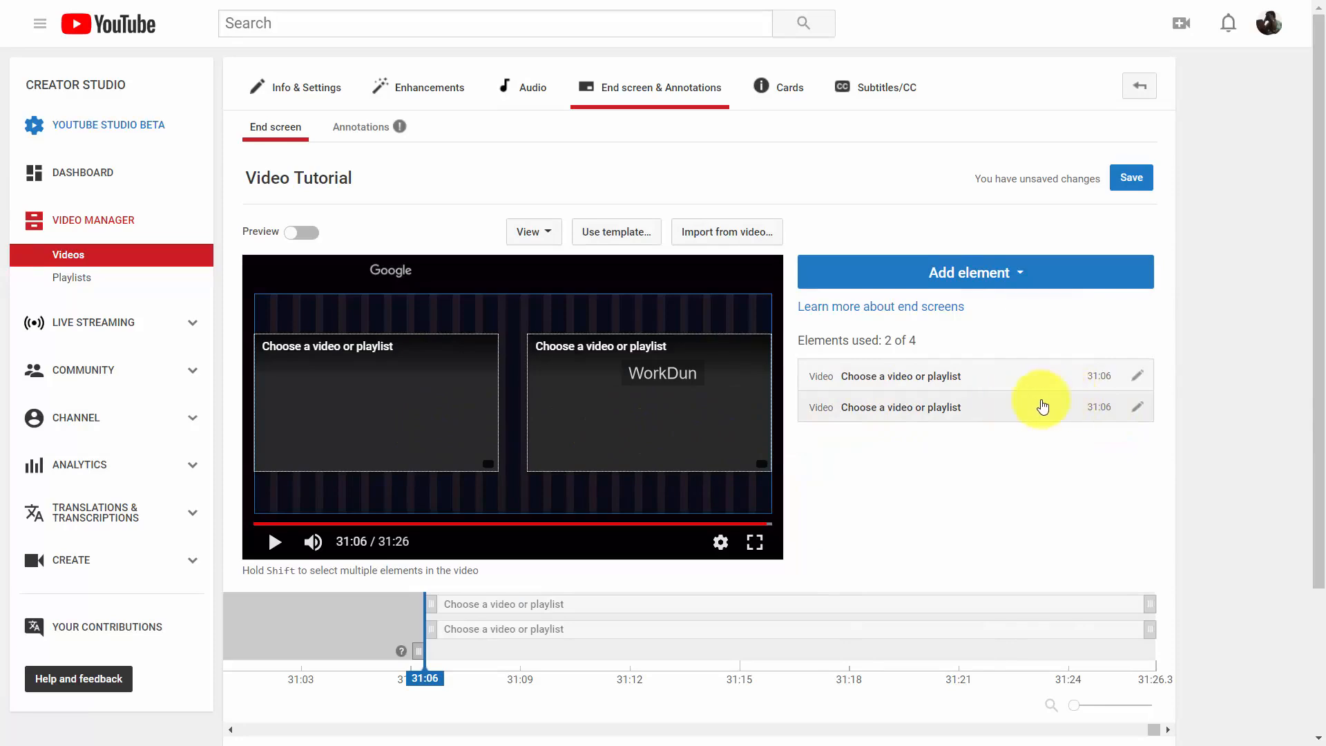
left_click(1136, 376)
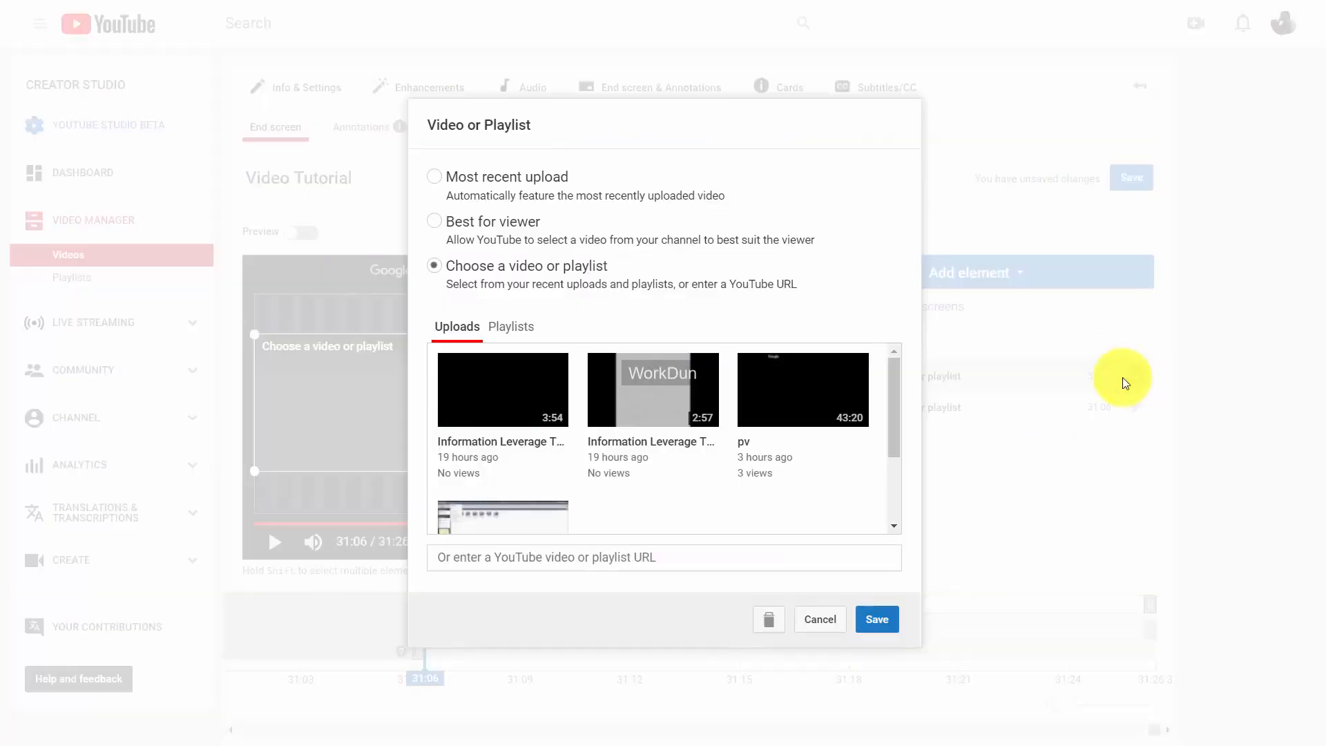
left_click(530, 397)
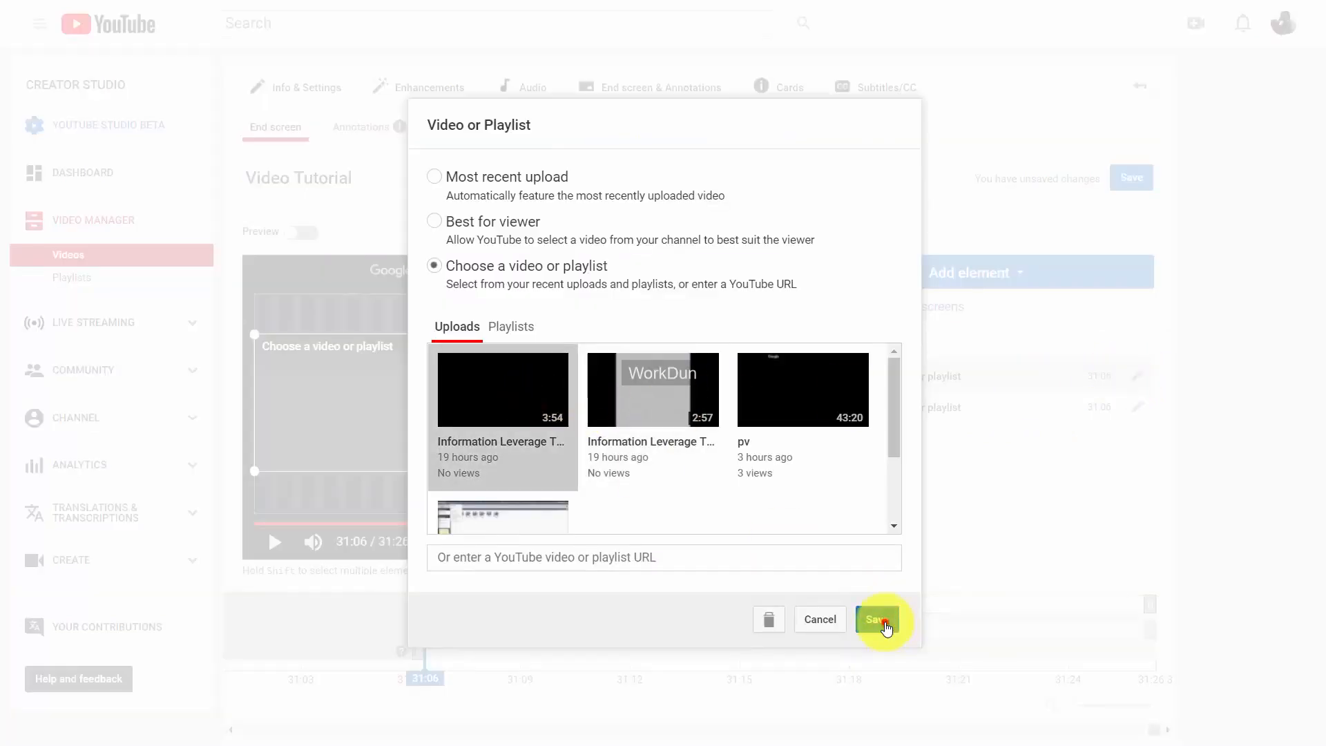
left_click(887, 627)
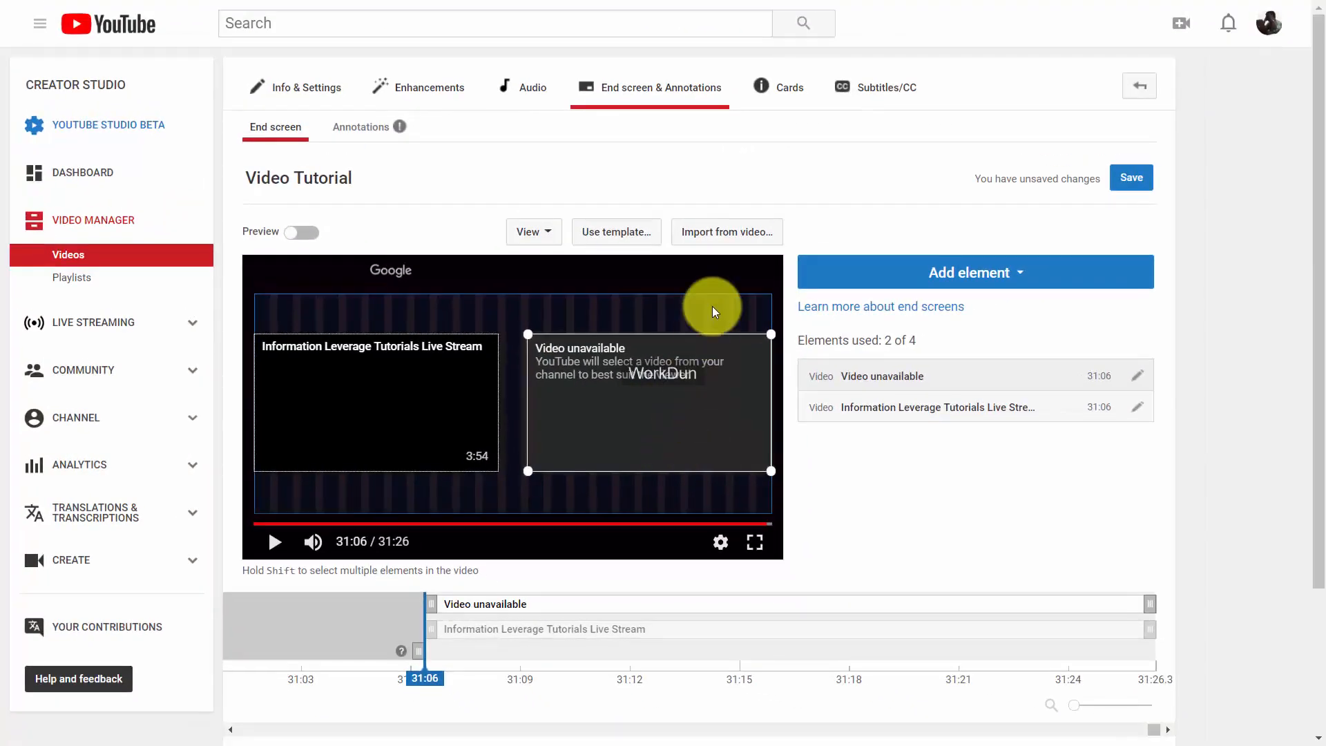
Switch the end screen to the four-video template, confirming the replacement, and select its first slot.
left_click(622, 232)
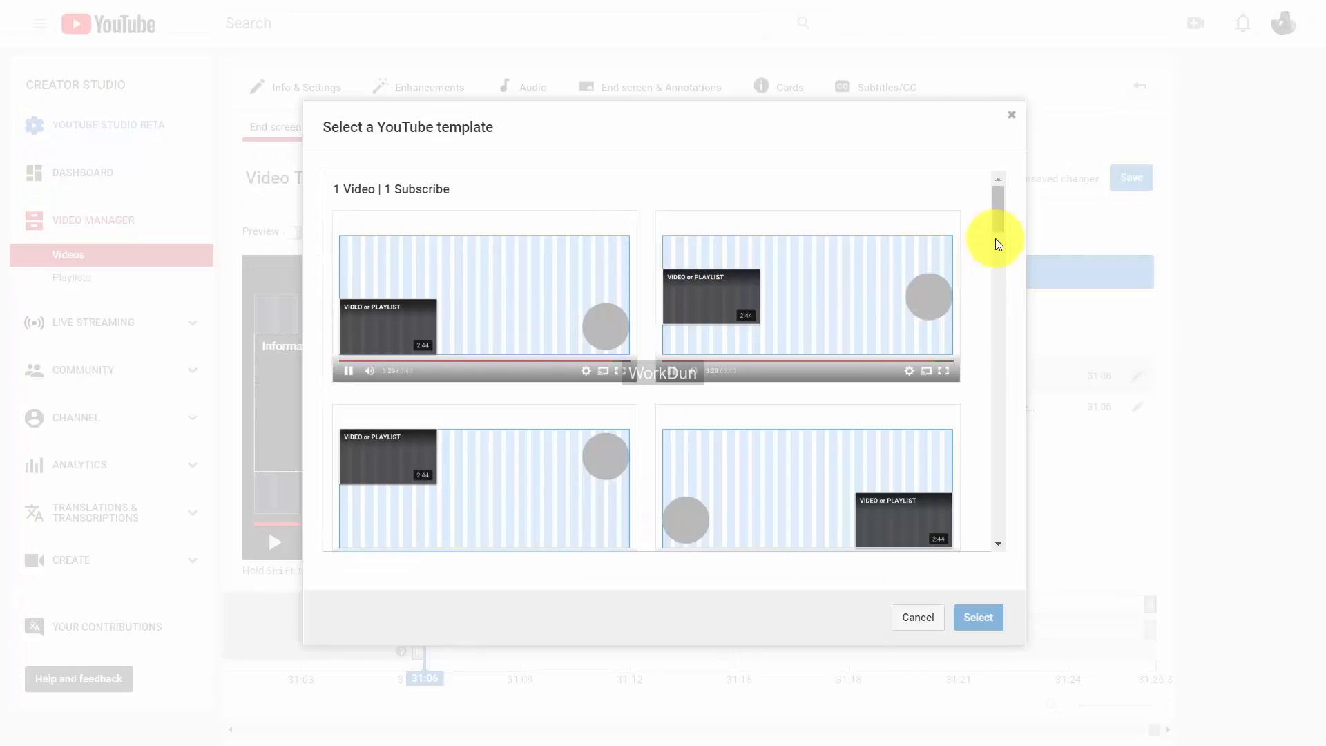
left_click_drag(1001, 213, 999, 511)
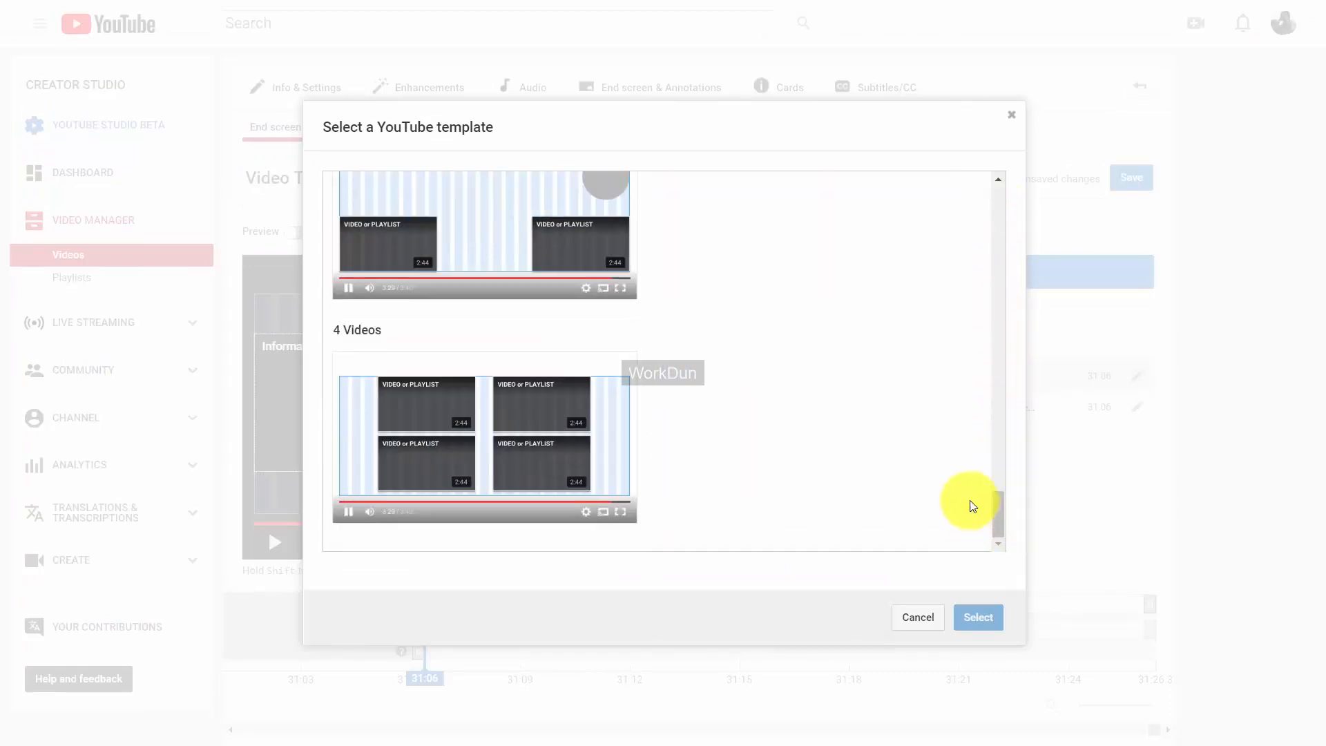
left_click(446, 422)
left_click(963, 625)
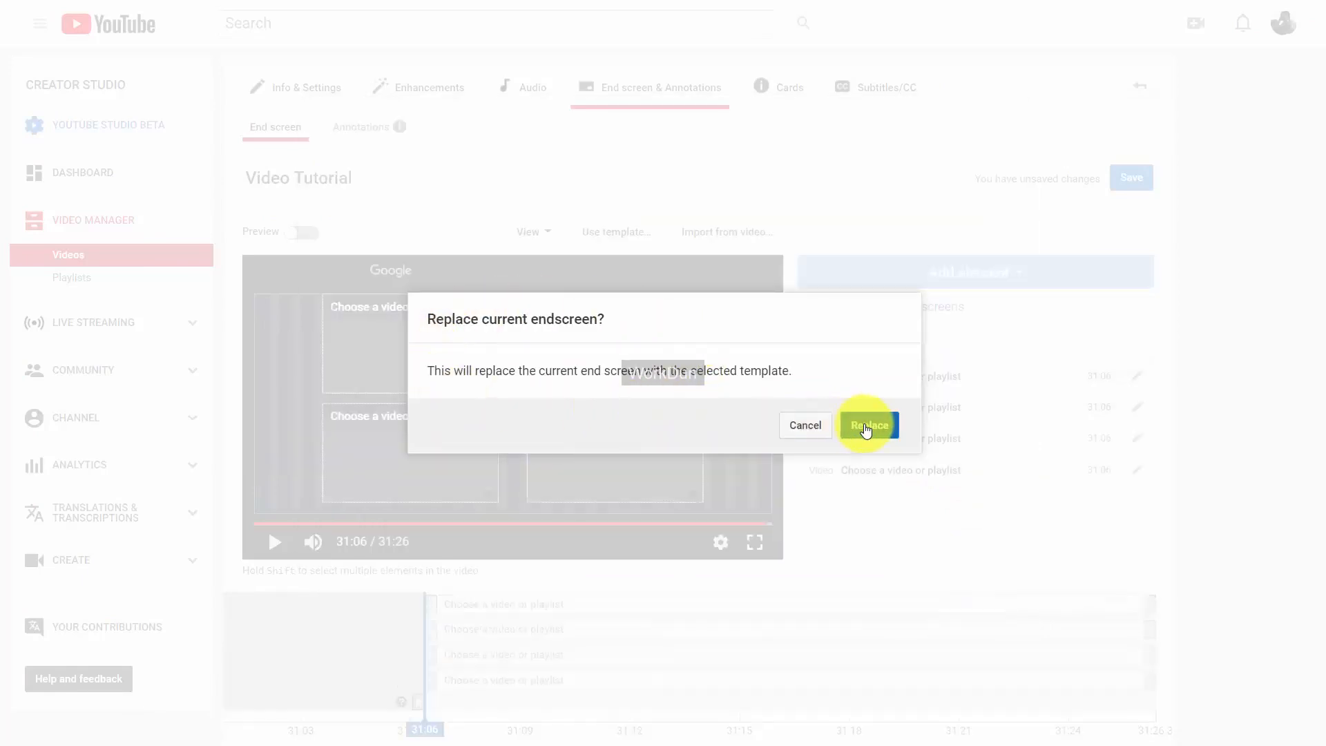
left_click(855, 426)
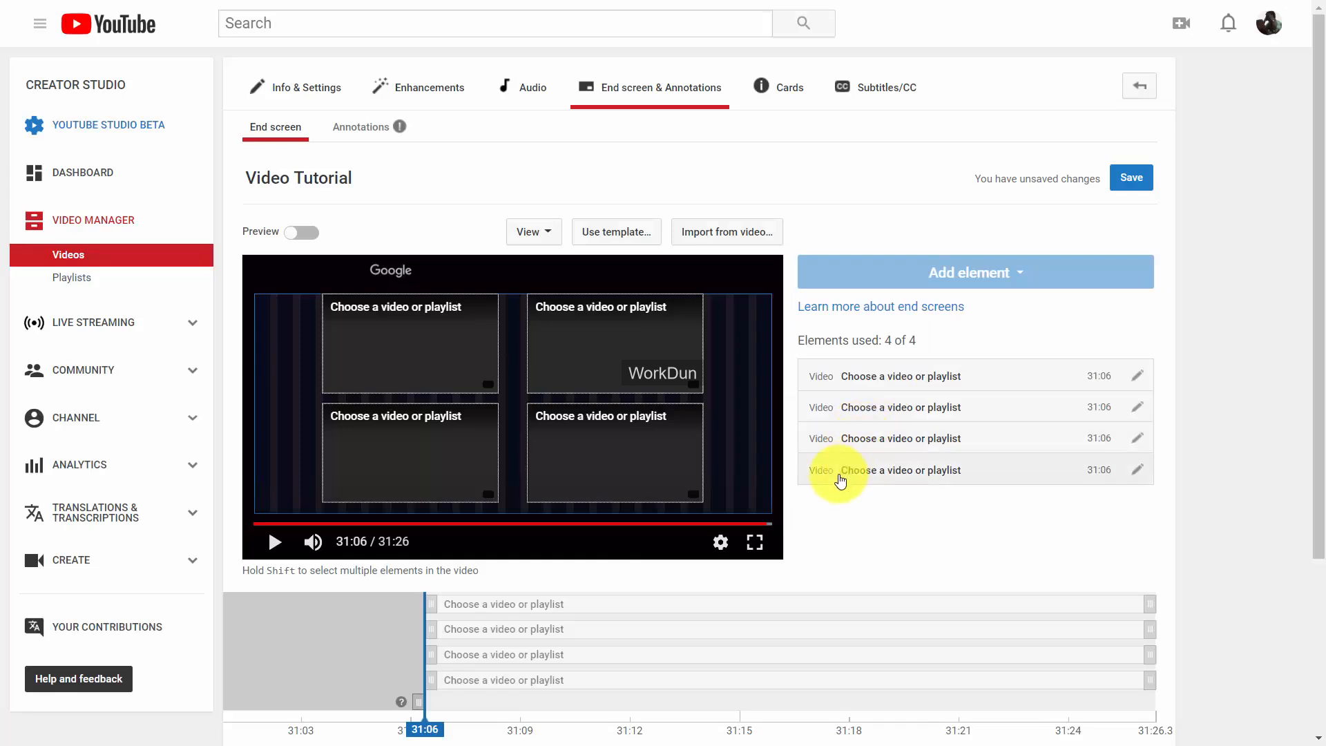
left_click(936, 380)
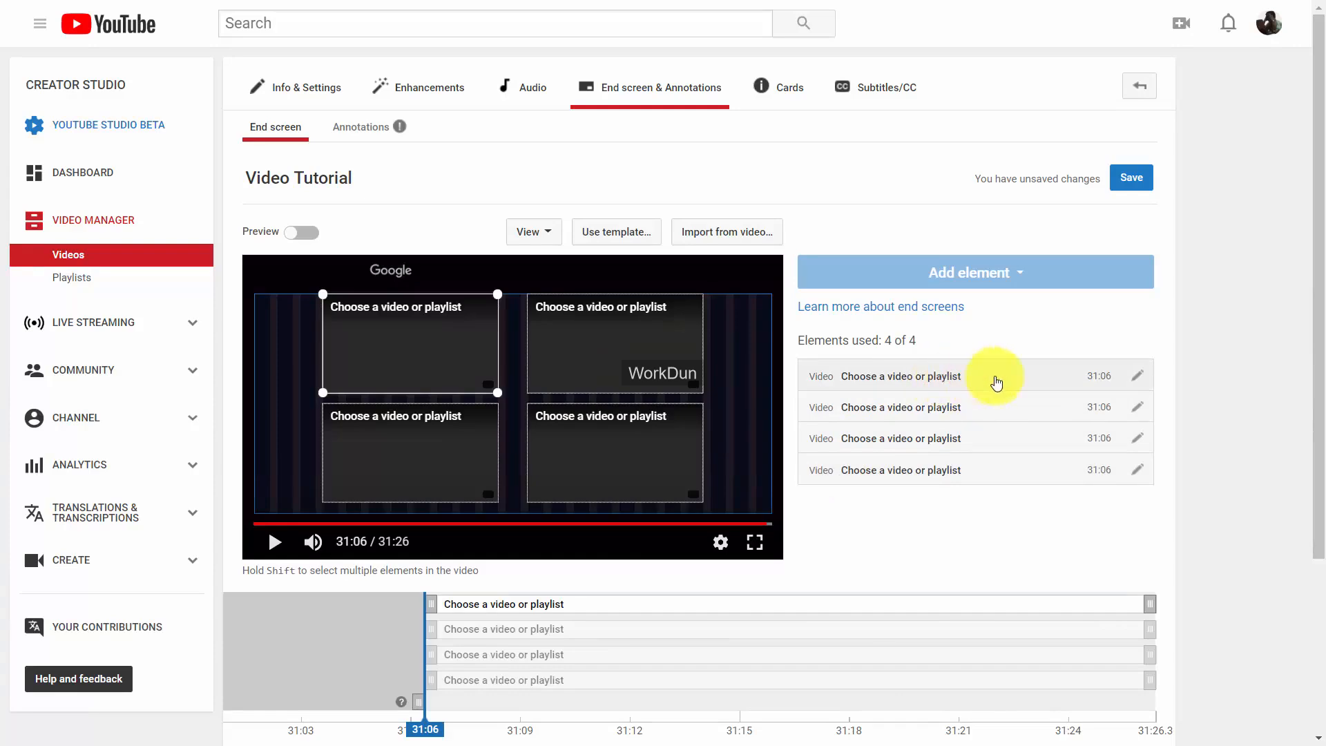
Assign the 3:54 Information Leverage Tutorials Live Stream upload to the first slot and save.
left_click(1135, 376)
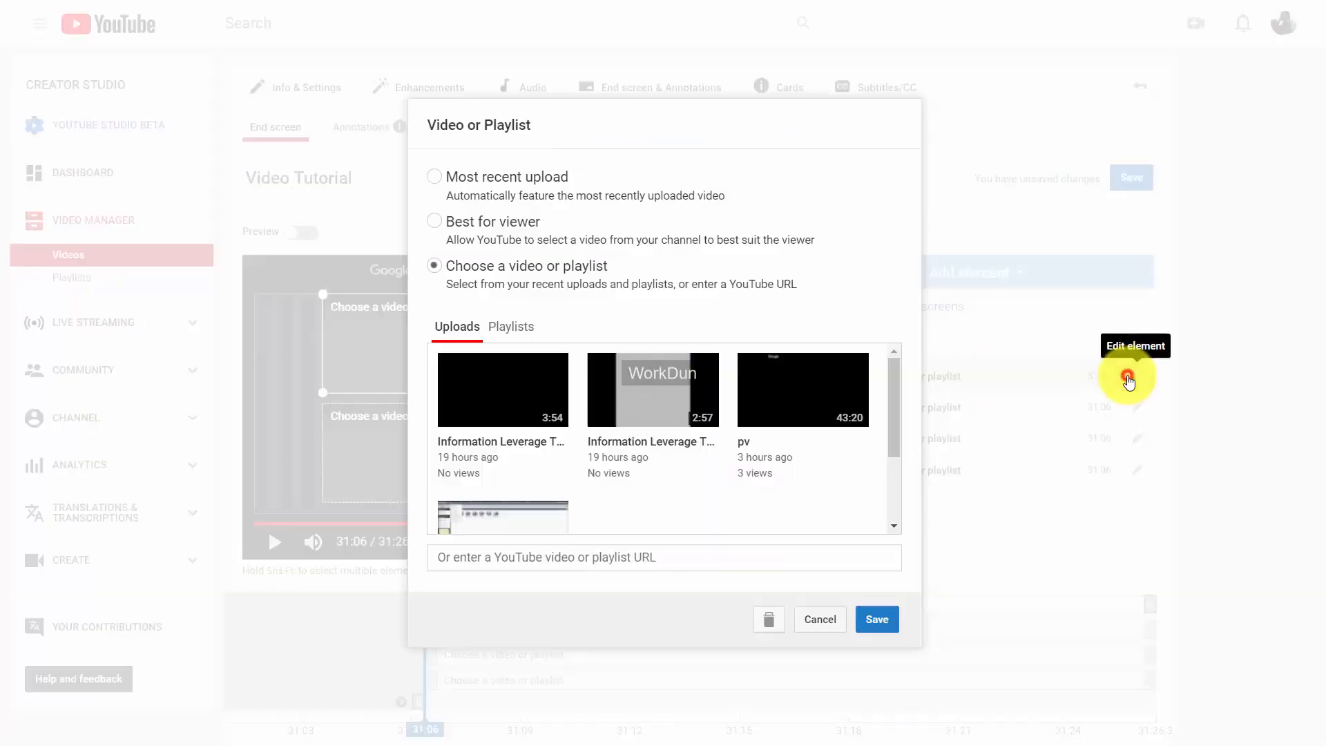
left_click(553, 399)
left_click(885, 616)
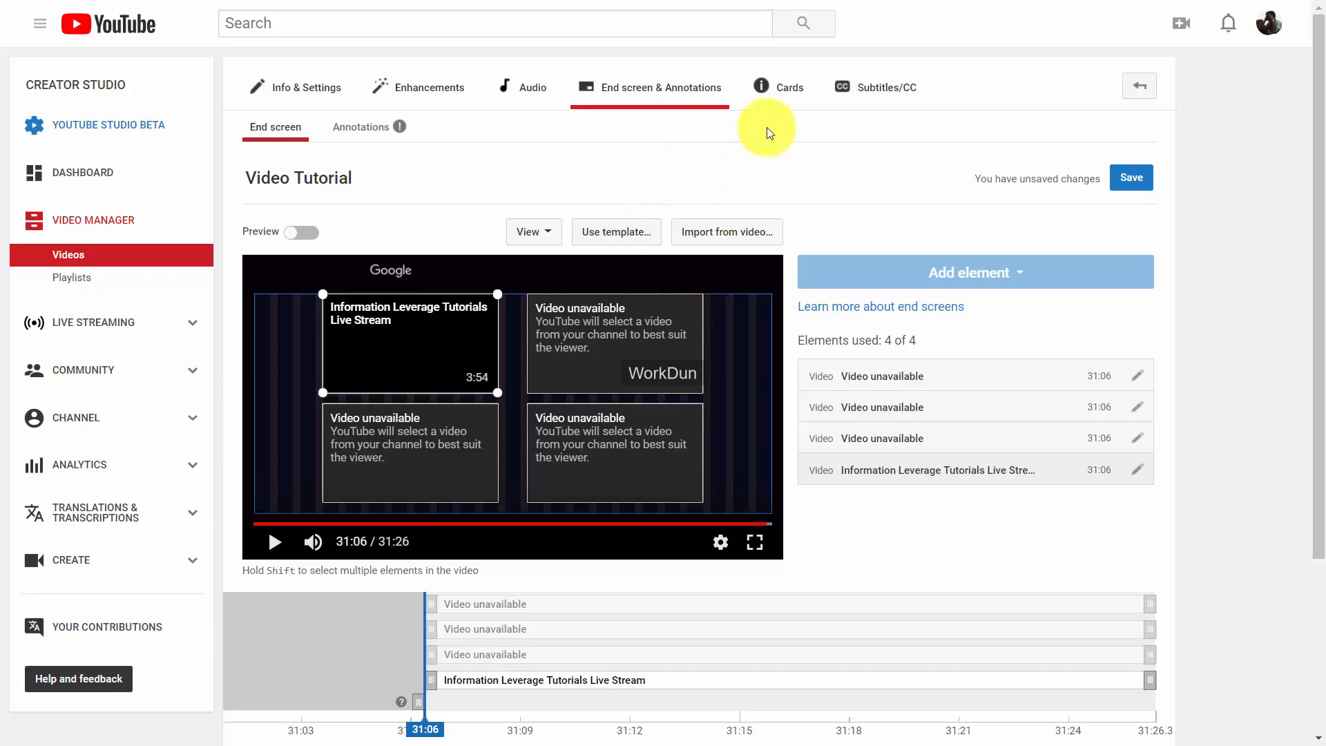
Go to the Cards page, pause the preview, and move playback to 11:48.
left_click(786, 89)
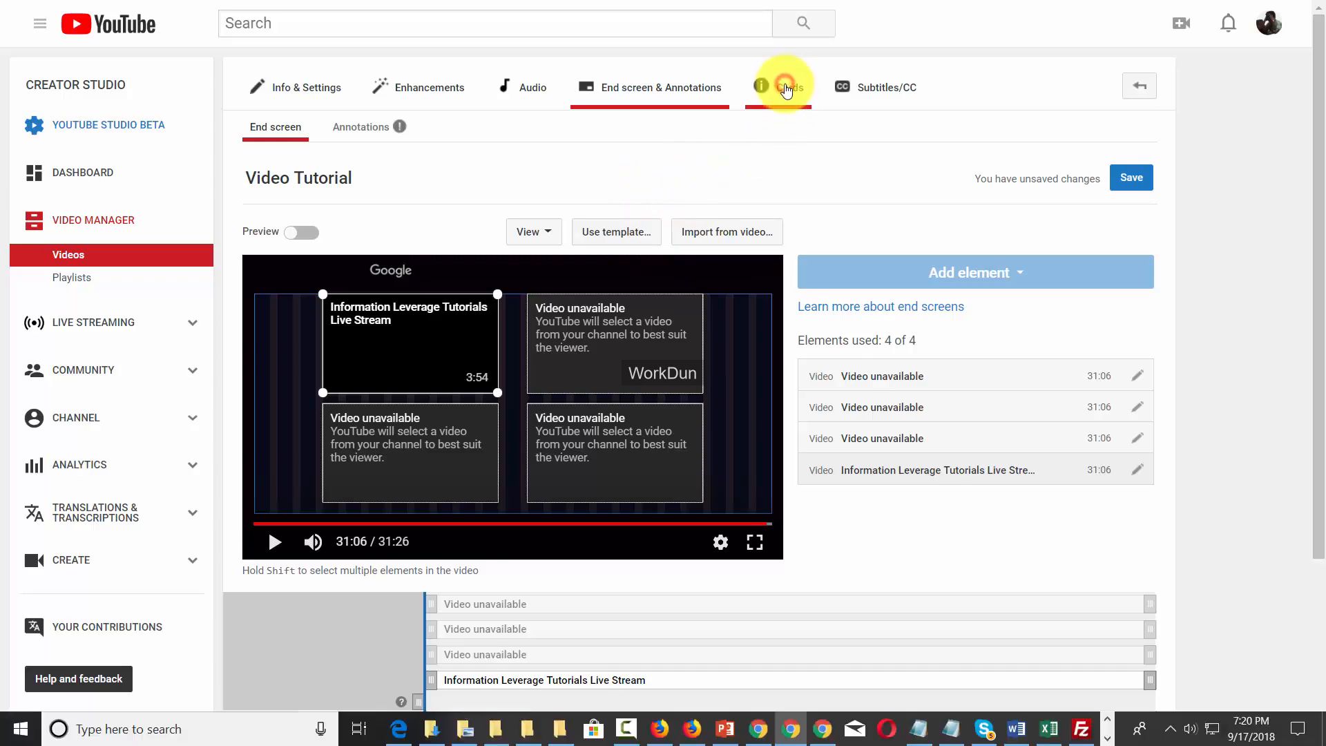
left_click(748, 89)
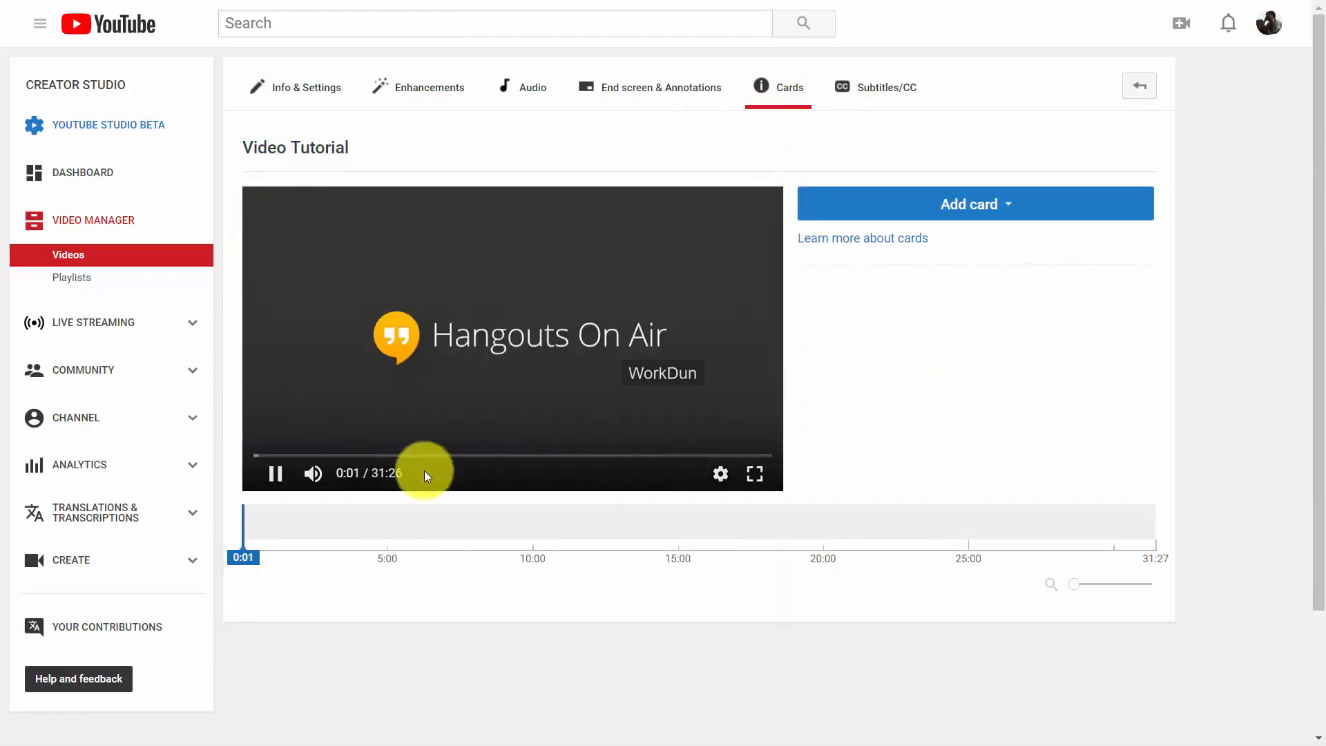
left_click(289, 481)
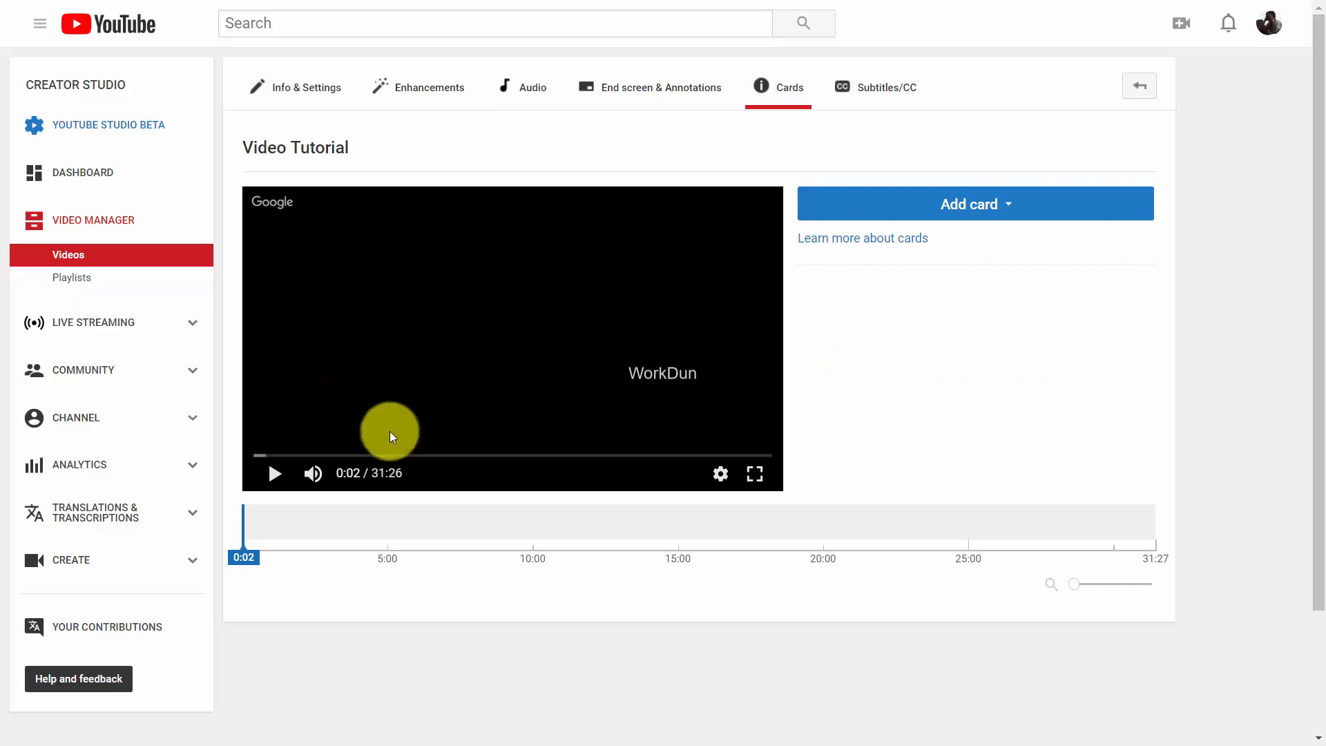
left_click(254, 456)
left_click_drag(255, 459, 451, 459)
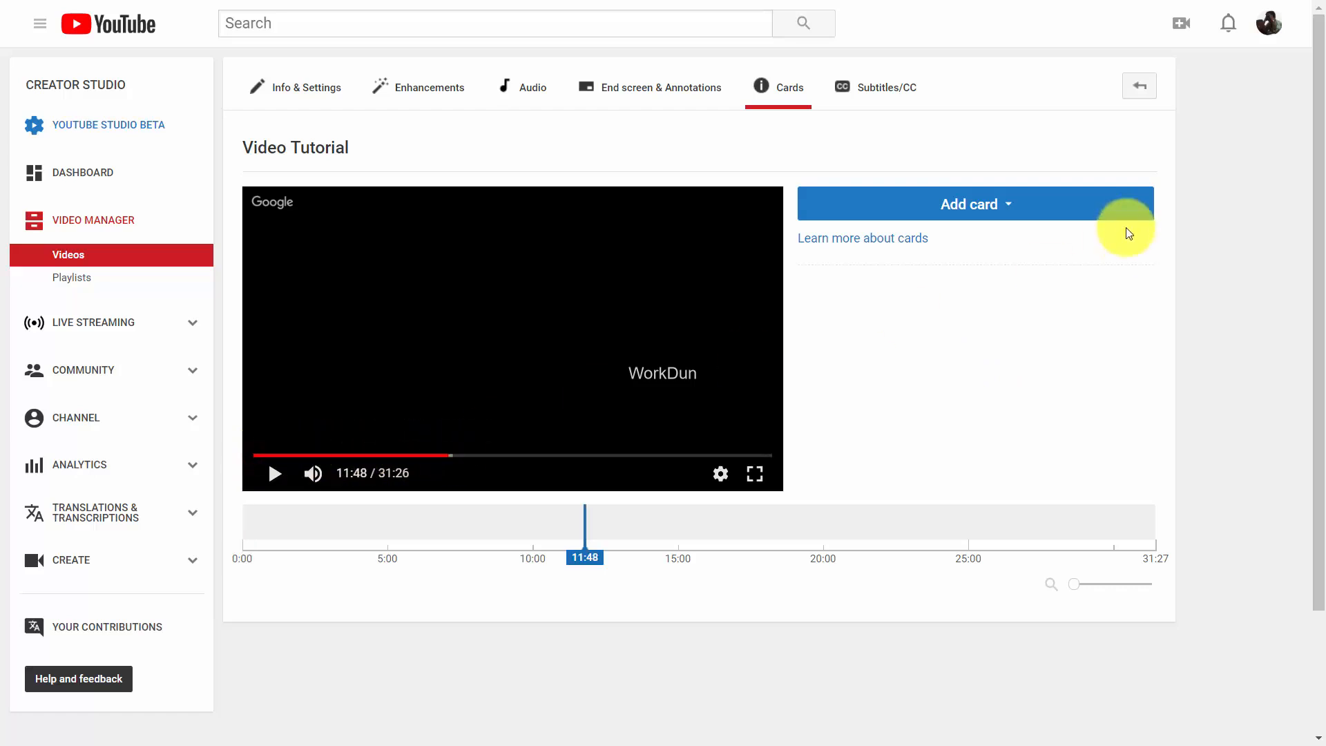
Create a video card linking the 3:54 live stream with teaser 'Click and See Our Live Session'.
left_click(997, 209)
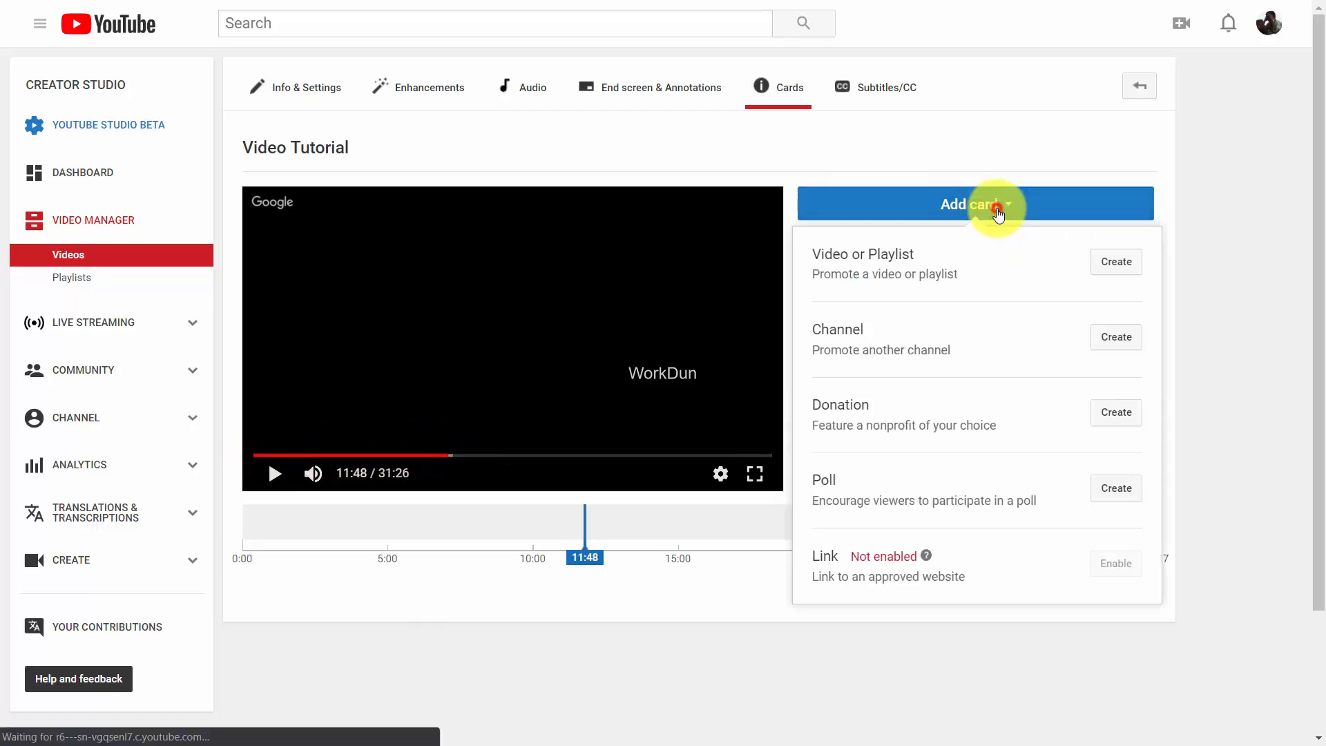
left_click(1097, 269)
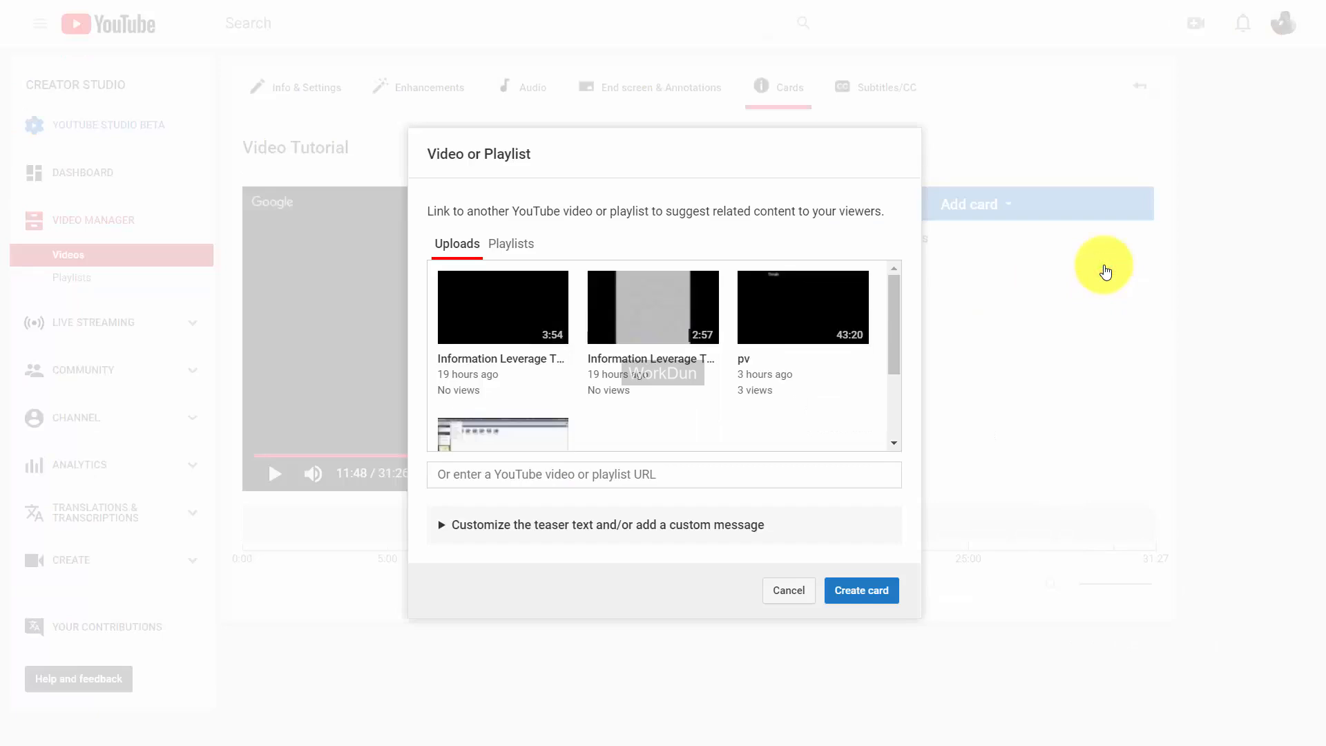
left_click(477, 321)
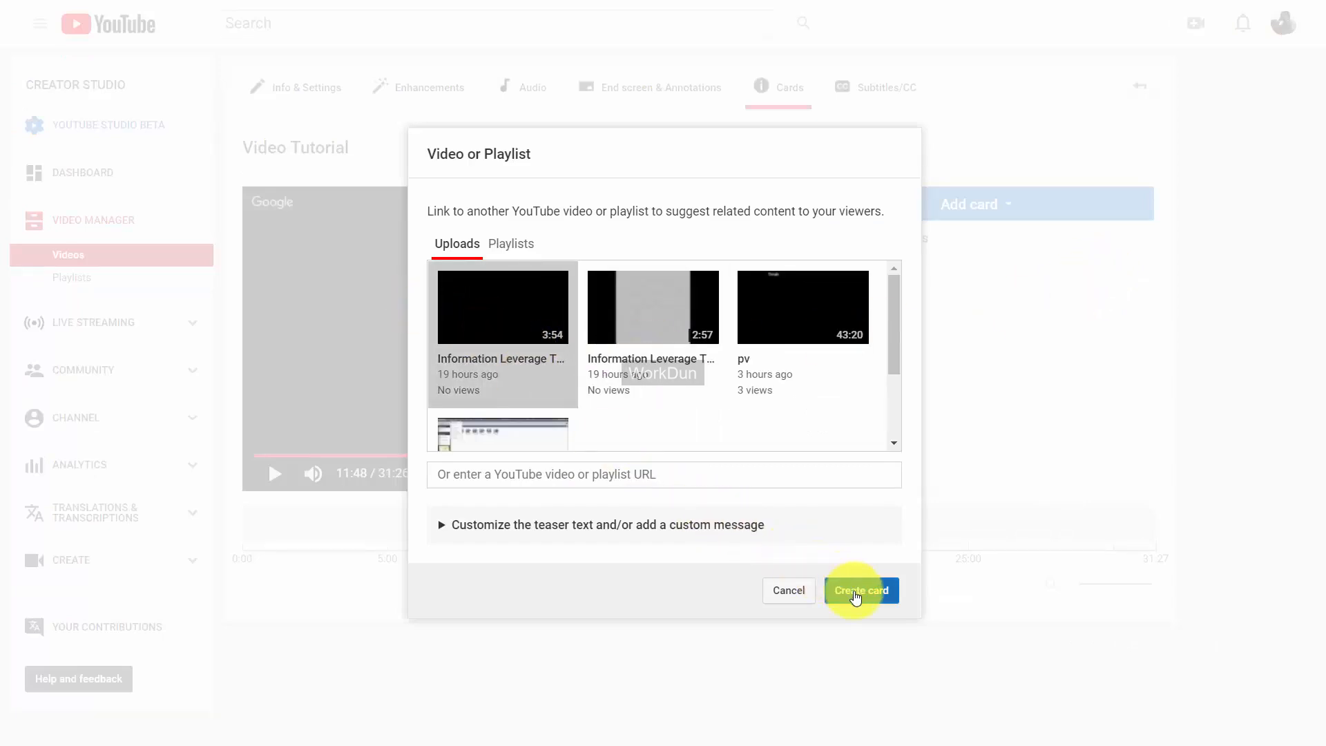
left_click(494, 528)
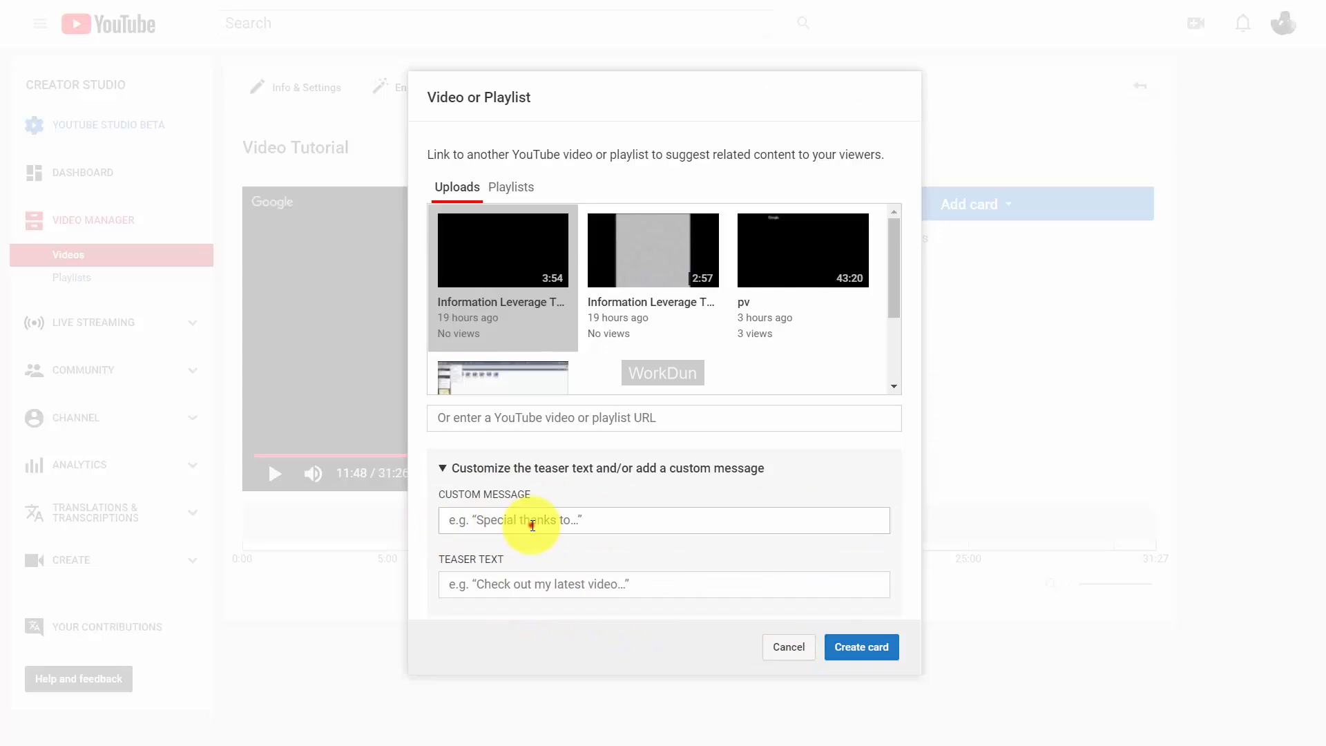
left_click(532, 525)
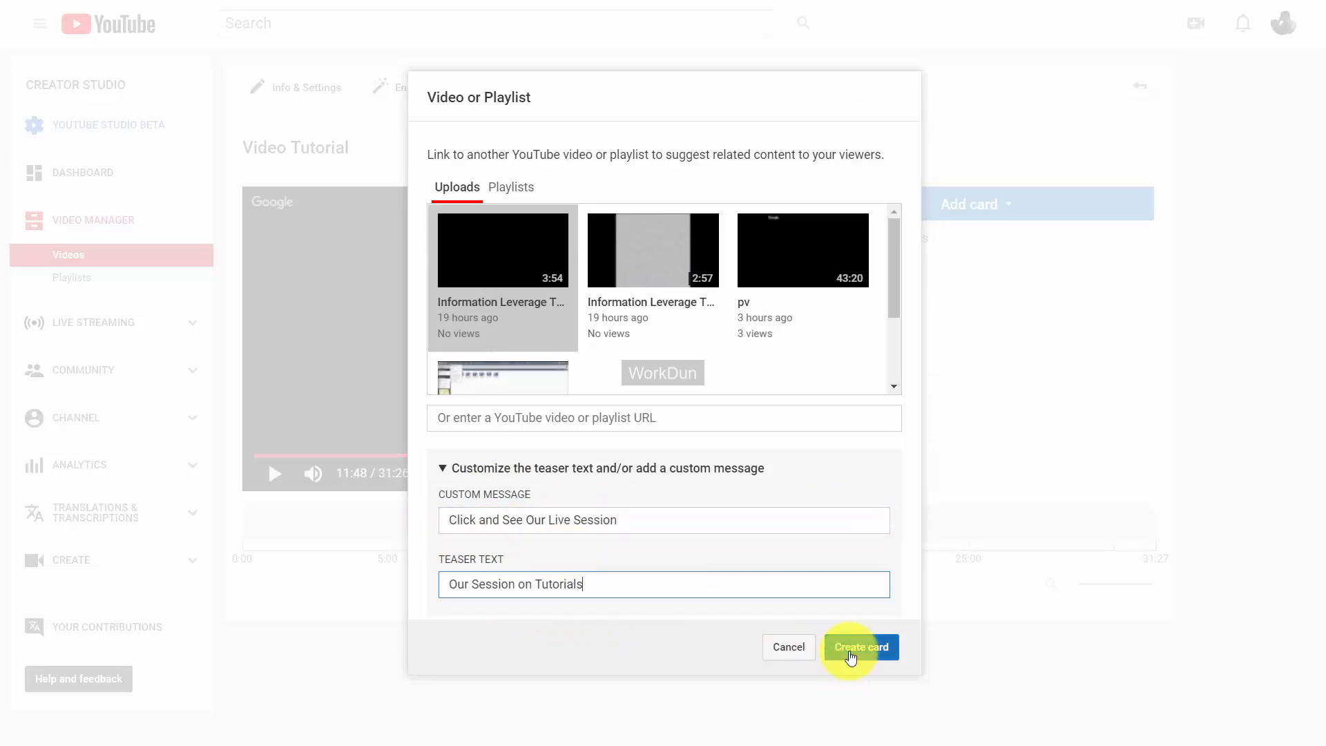
left_click(849, 649)
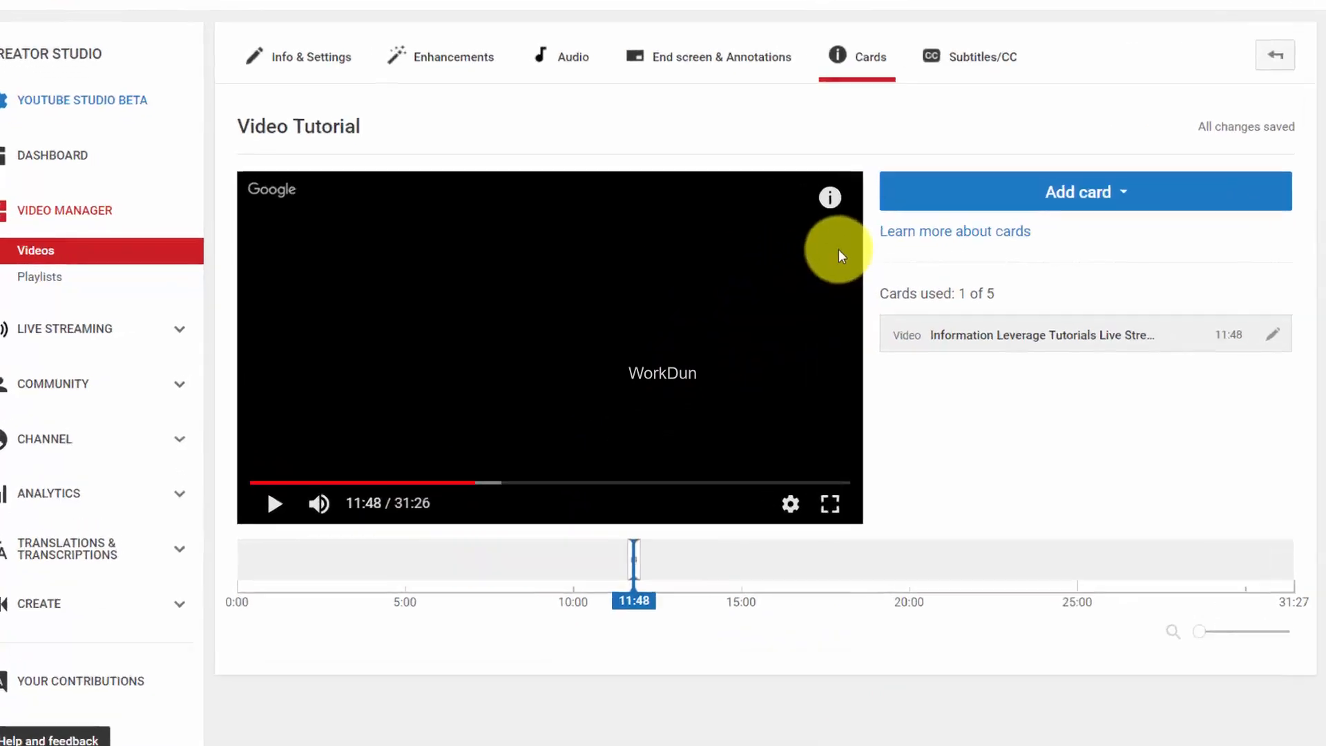
Preview the live stream card in the player, then move playback to 18:39.
mouse_move(772, 229)
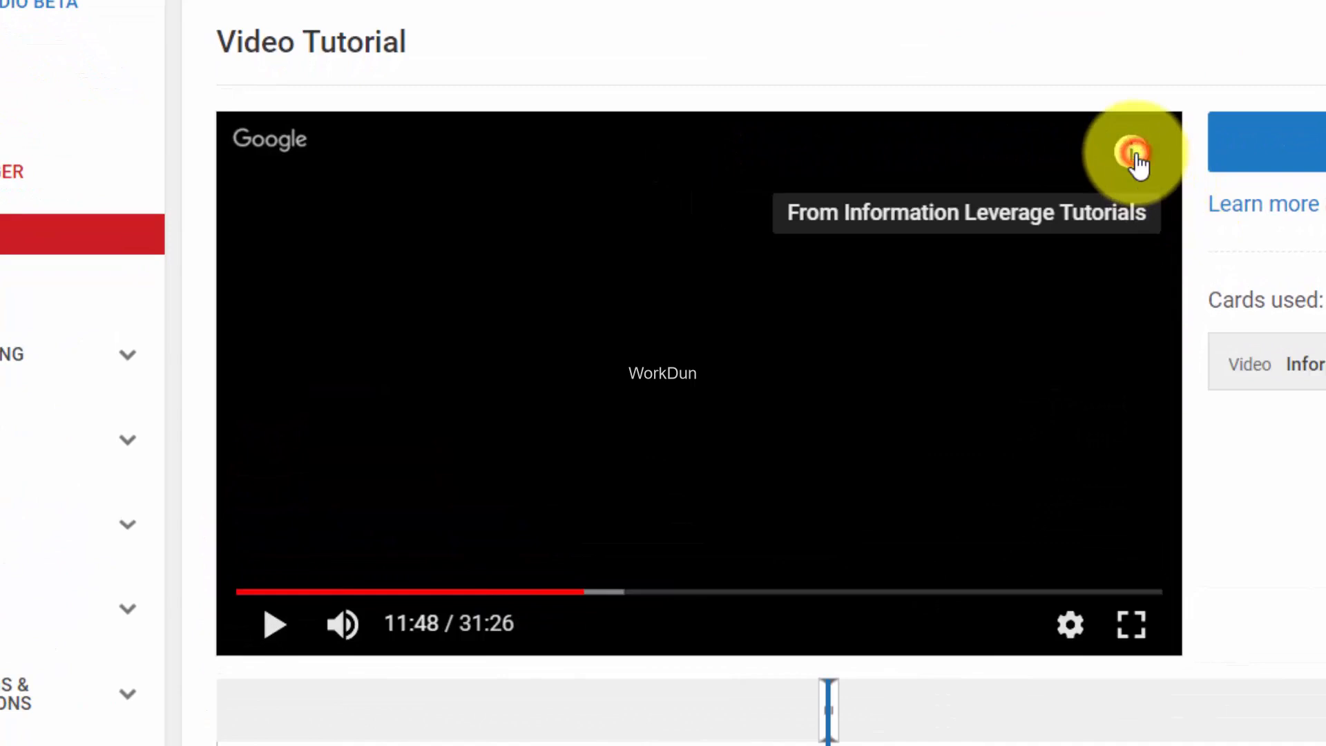
left_click(1135, 157)
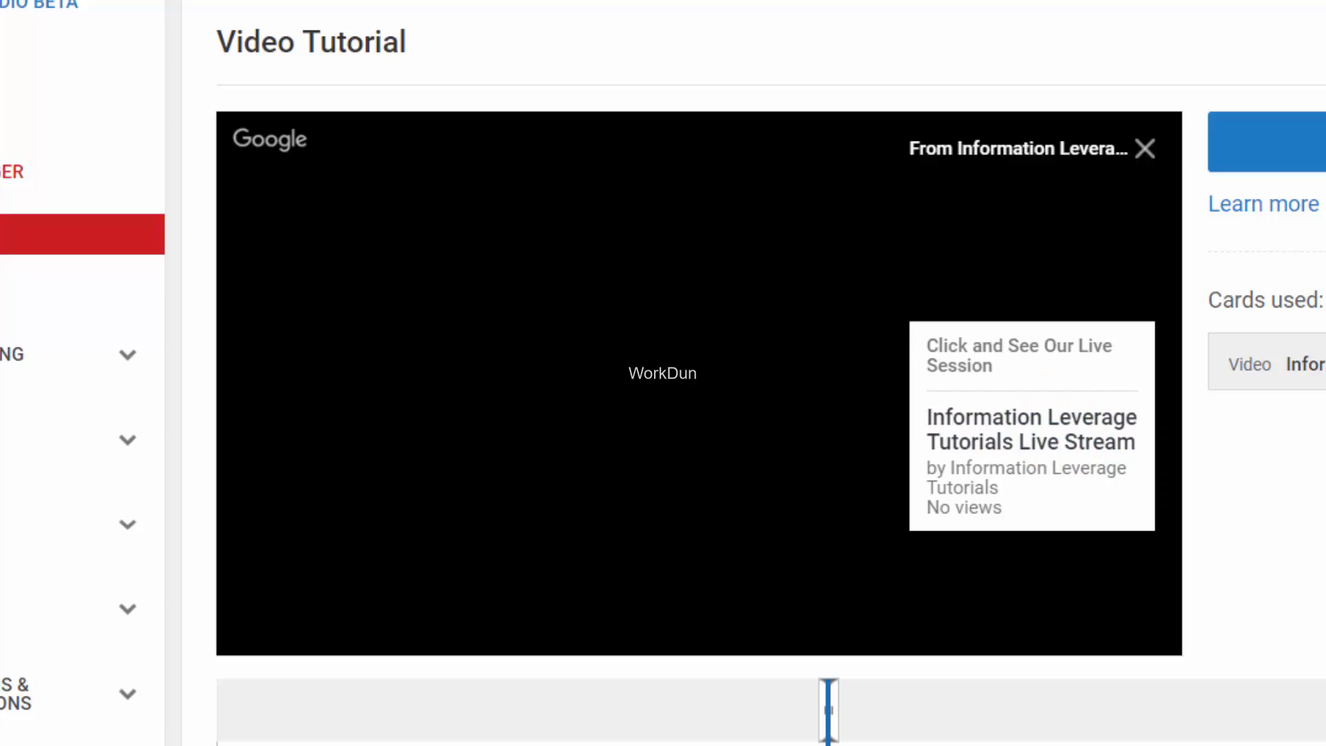
left_click_drag(584, 593, 788, 618)
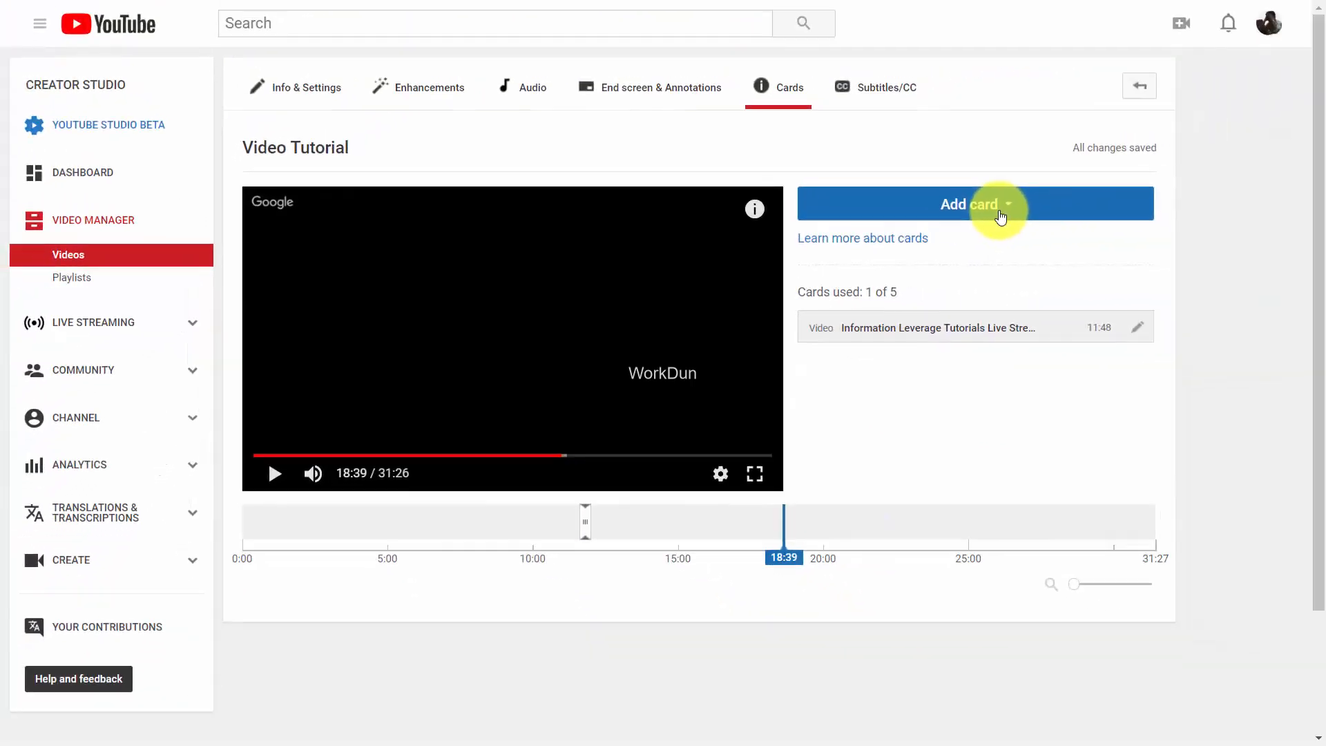
Create a video card linking pv, message 'Click To Get Videos', teaser 'Watch Our Videos'.
left_click(1247, 195)
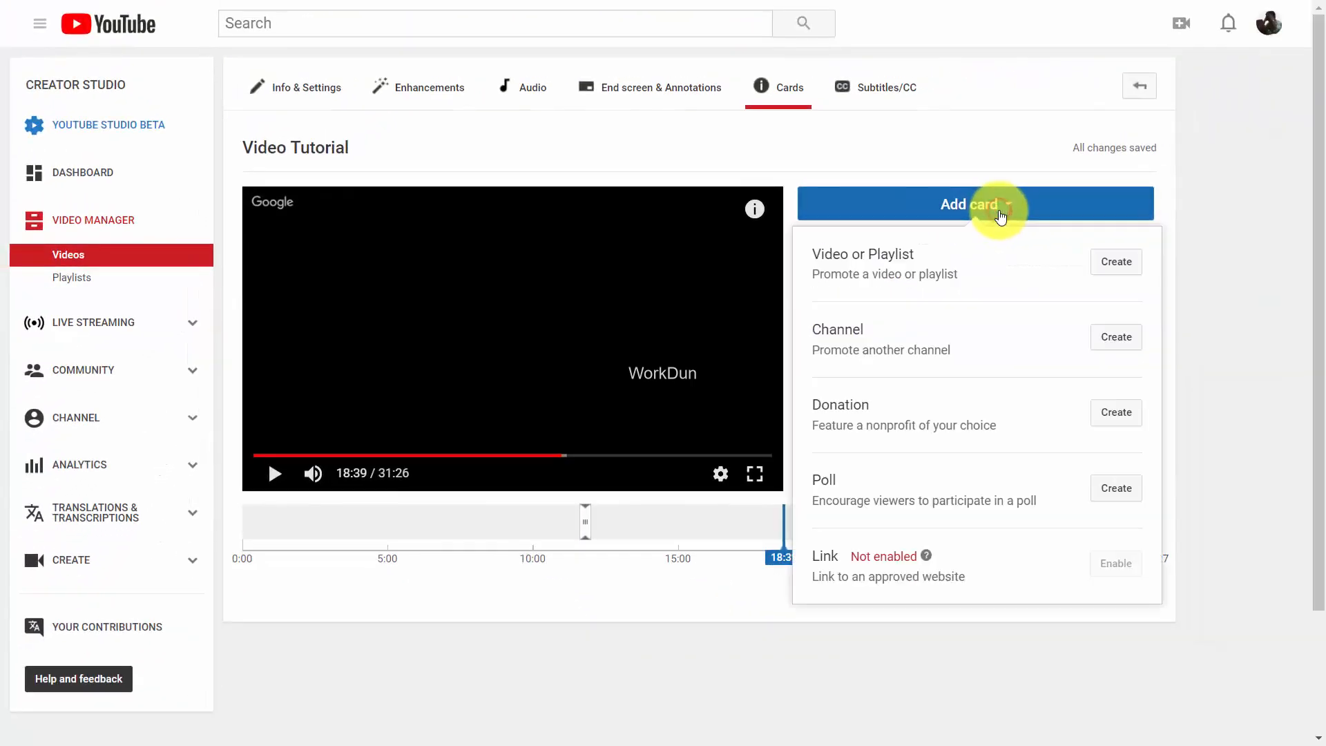
left_click(1103, 270)
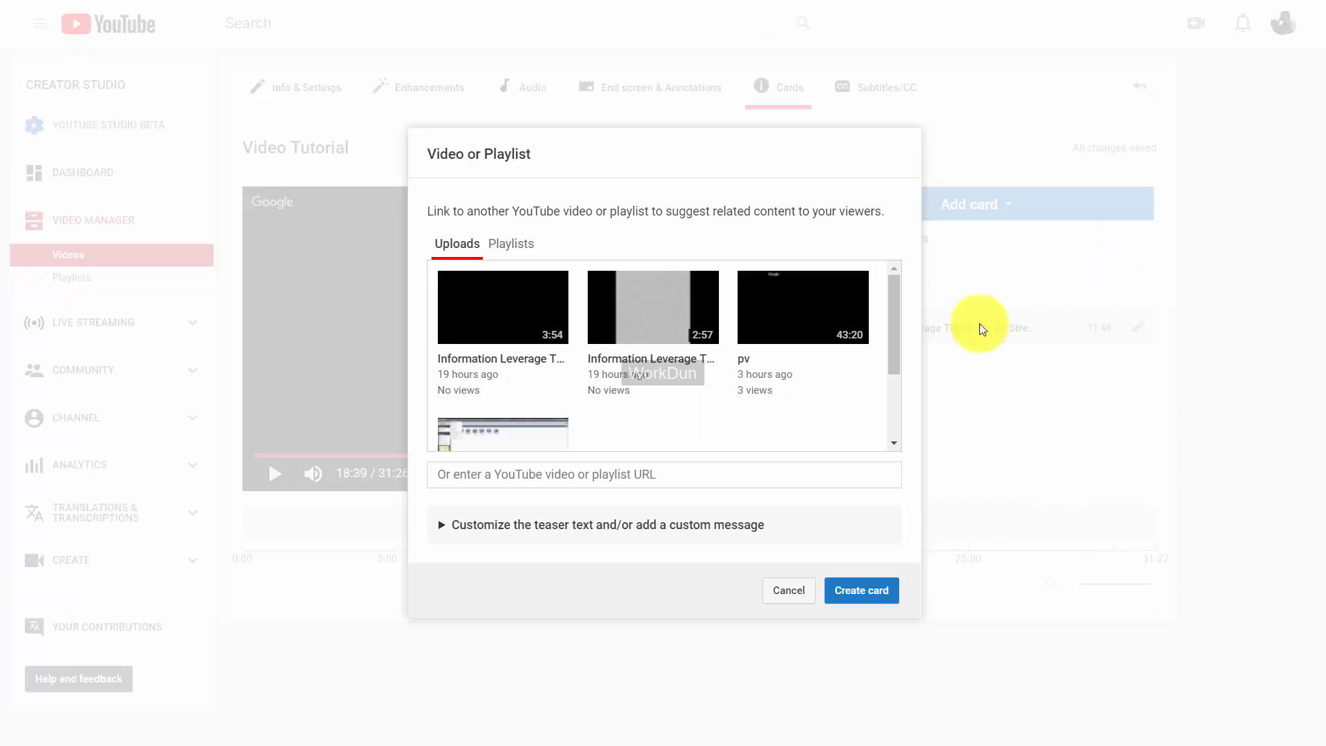
left_click(780, 314)
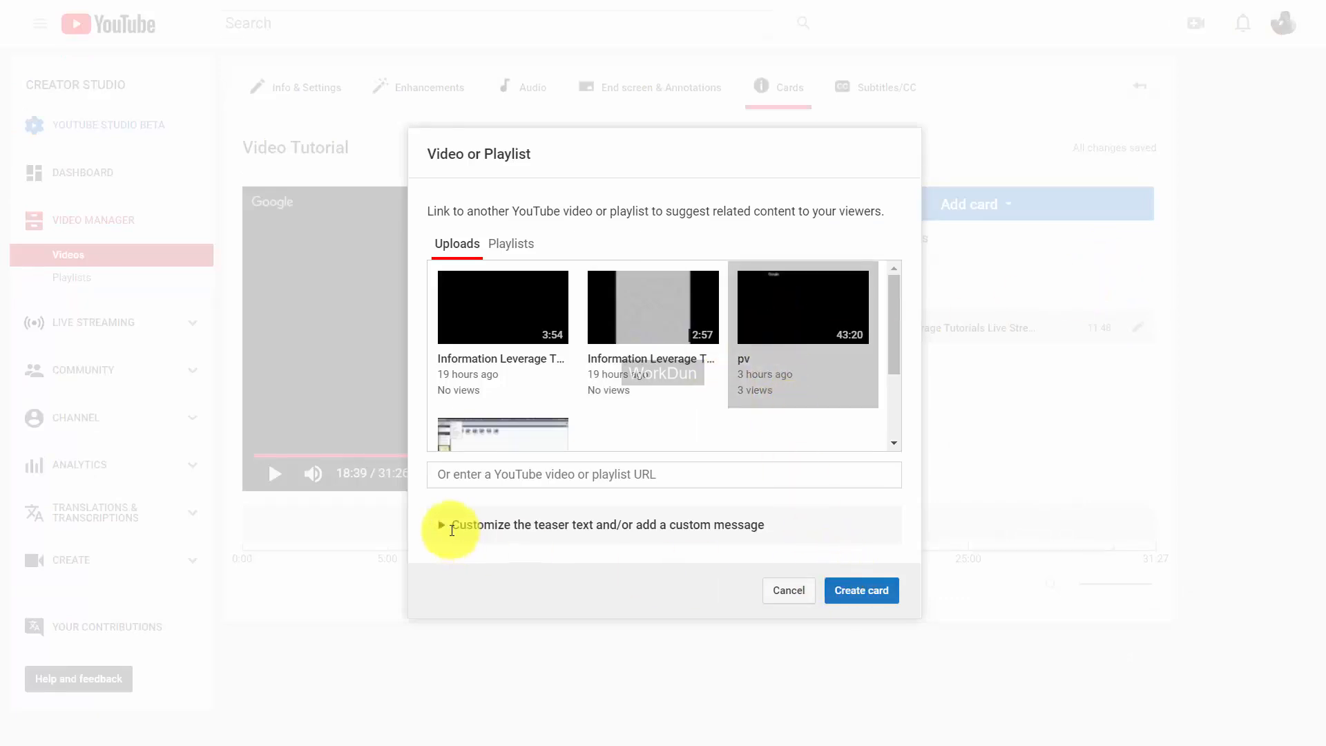
left_click(449, 526)
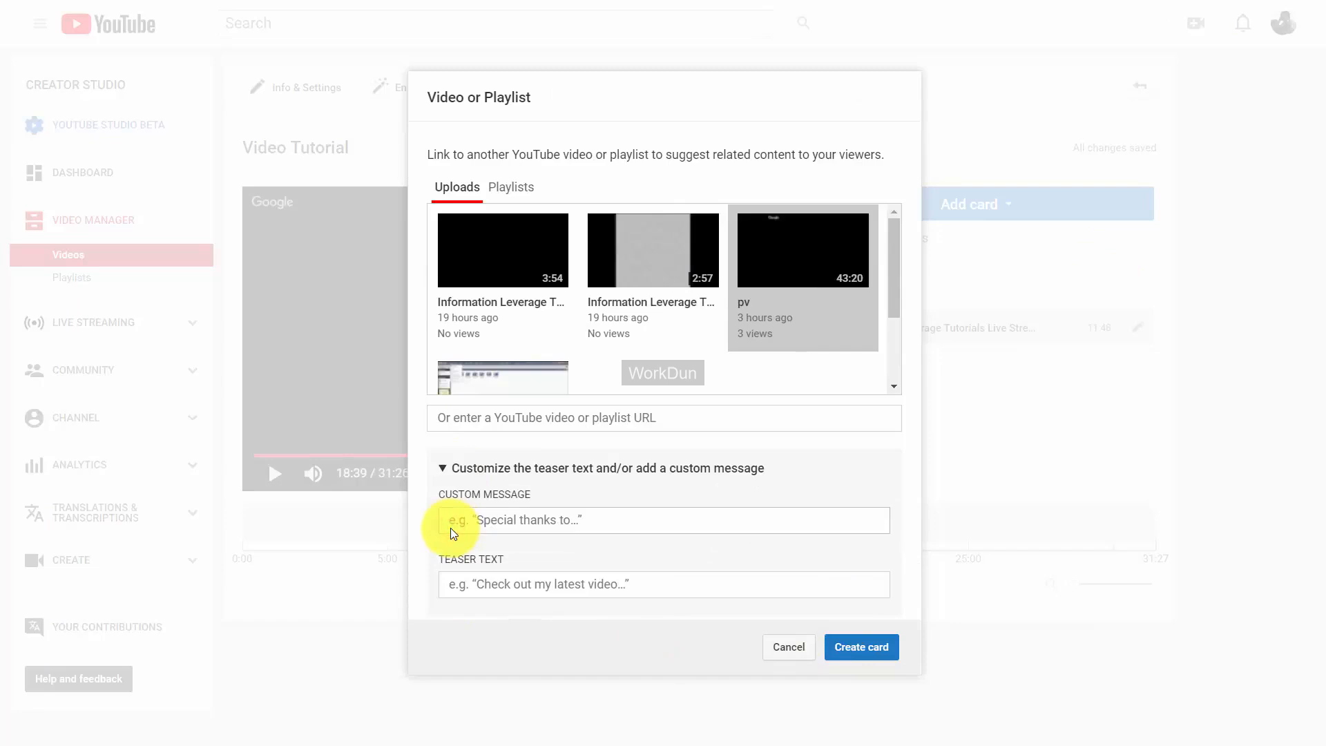
type("Click To Get Videos")
left_click(468, 583)
type("Watch Our Videos")
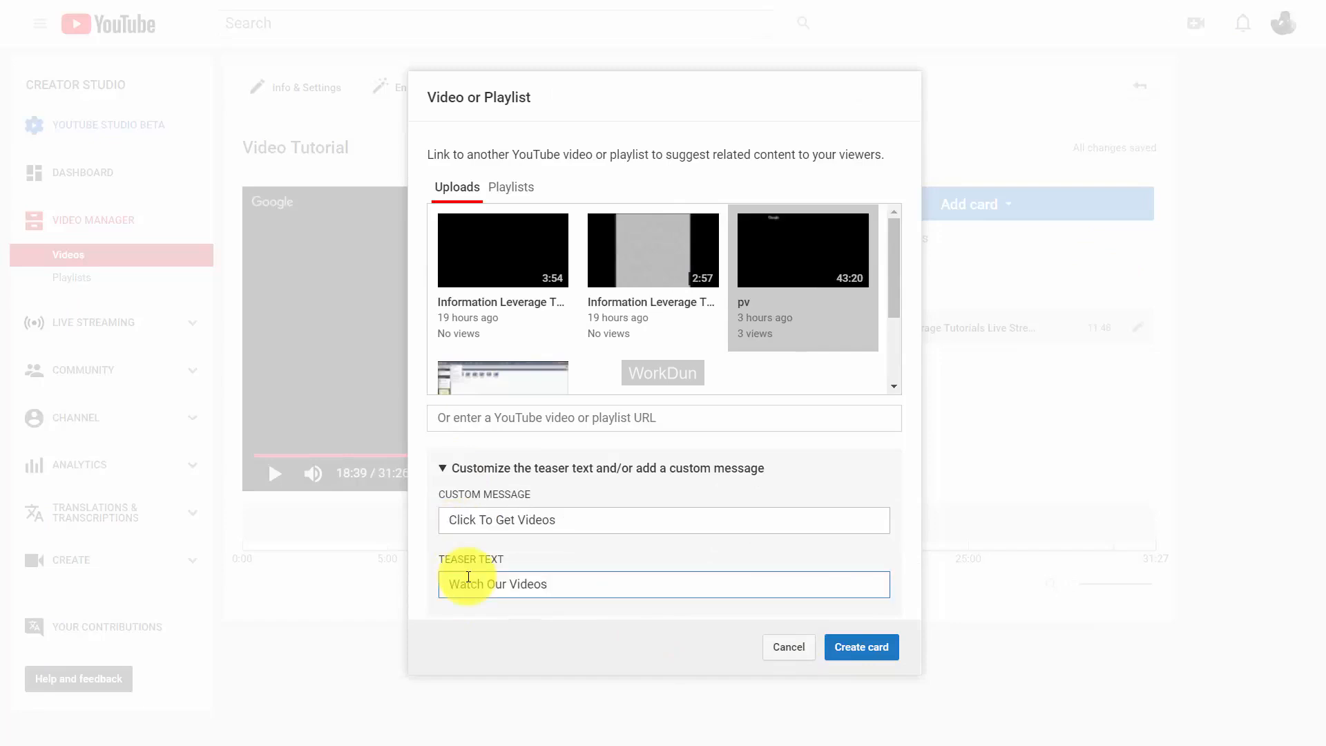
left_click(844, 652)
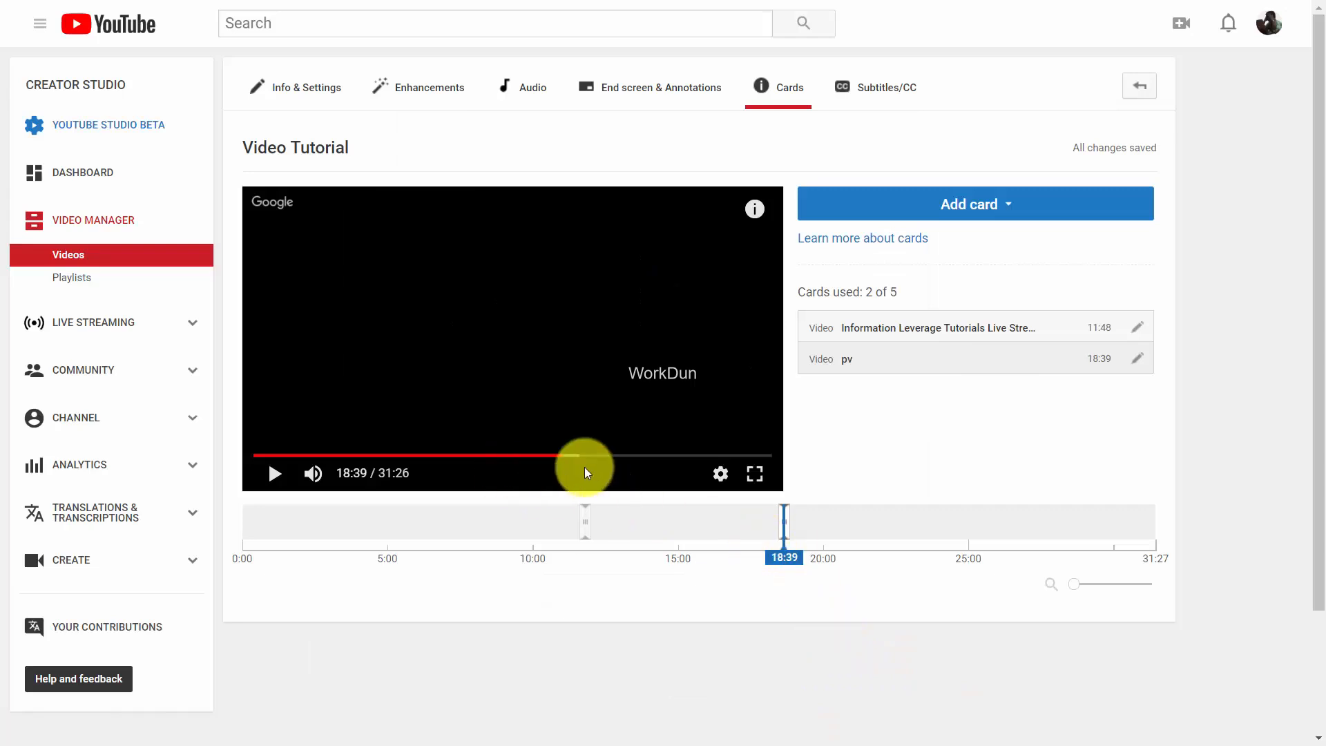
Preview the video's cards in the player and reopen the list of card types.
mouse_move(753, 218)
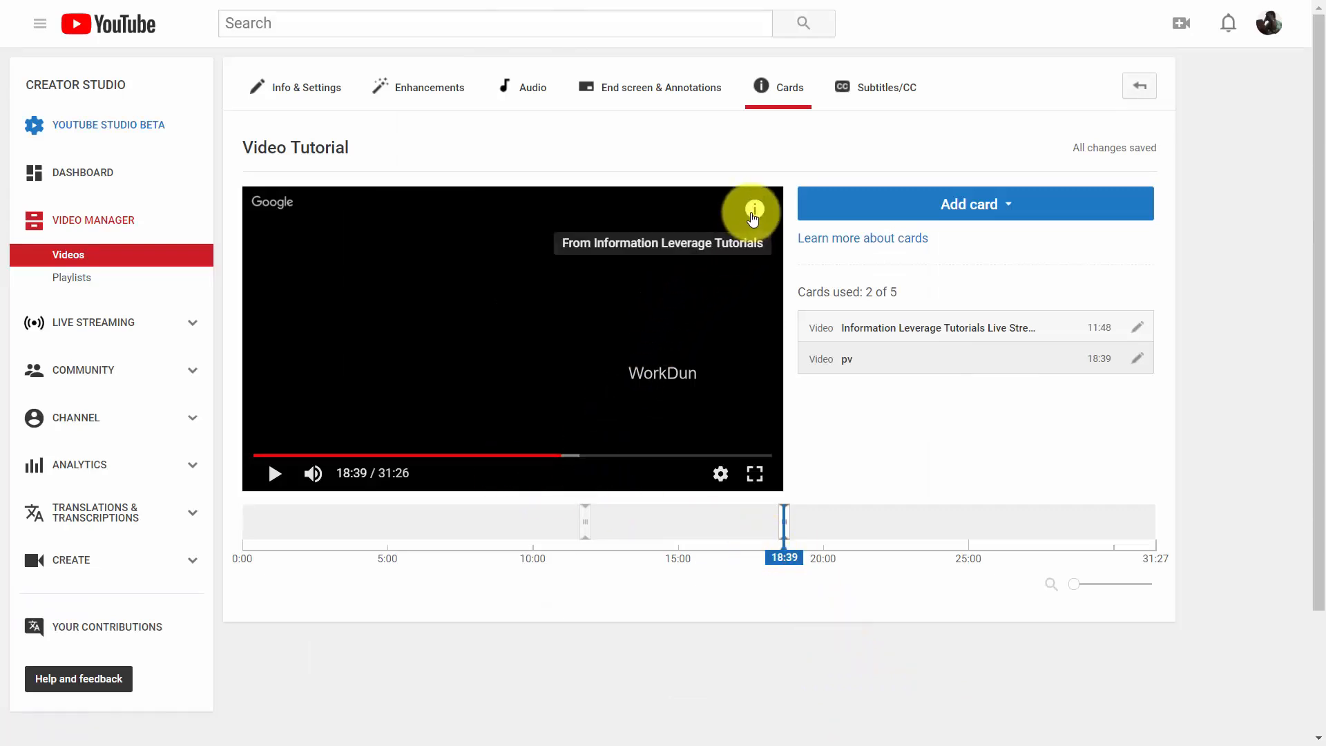
left_click(753, 214)
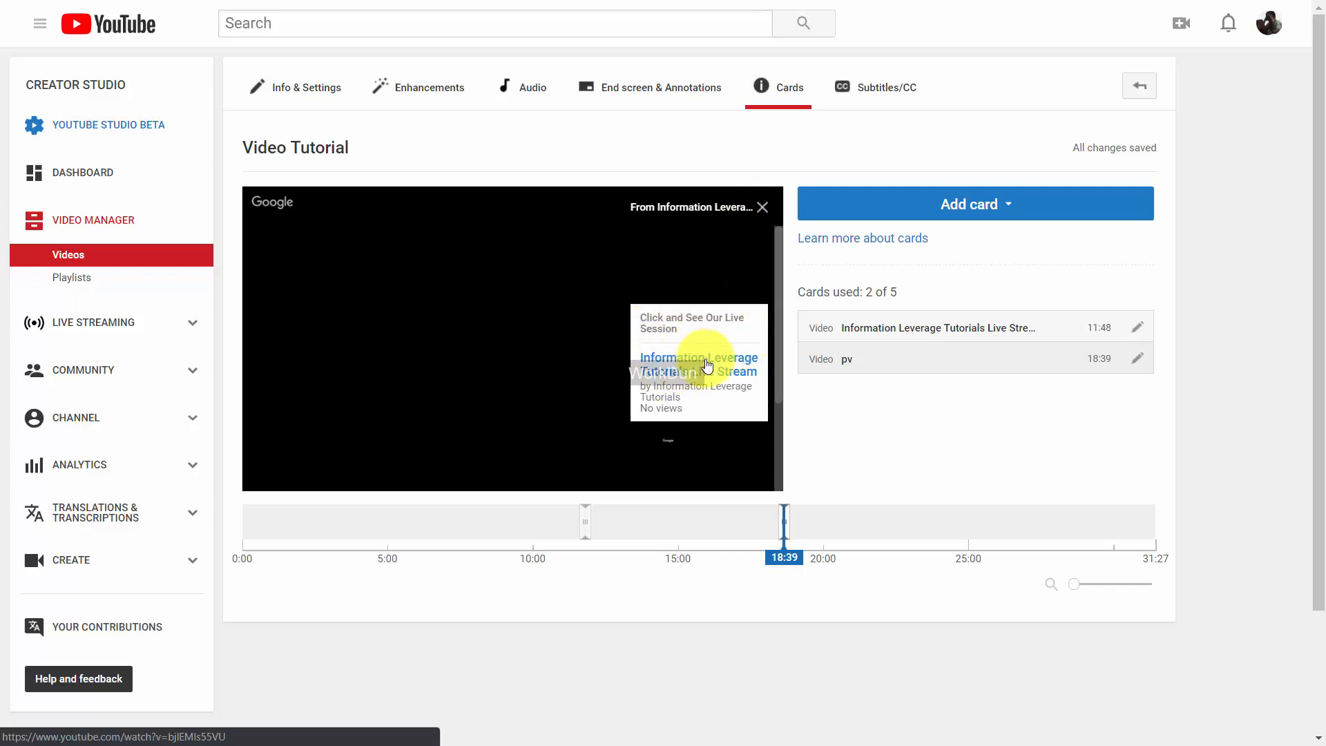
left_click(964, 207)
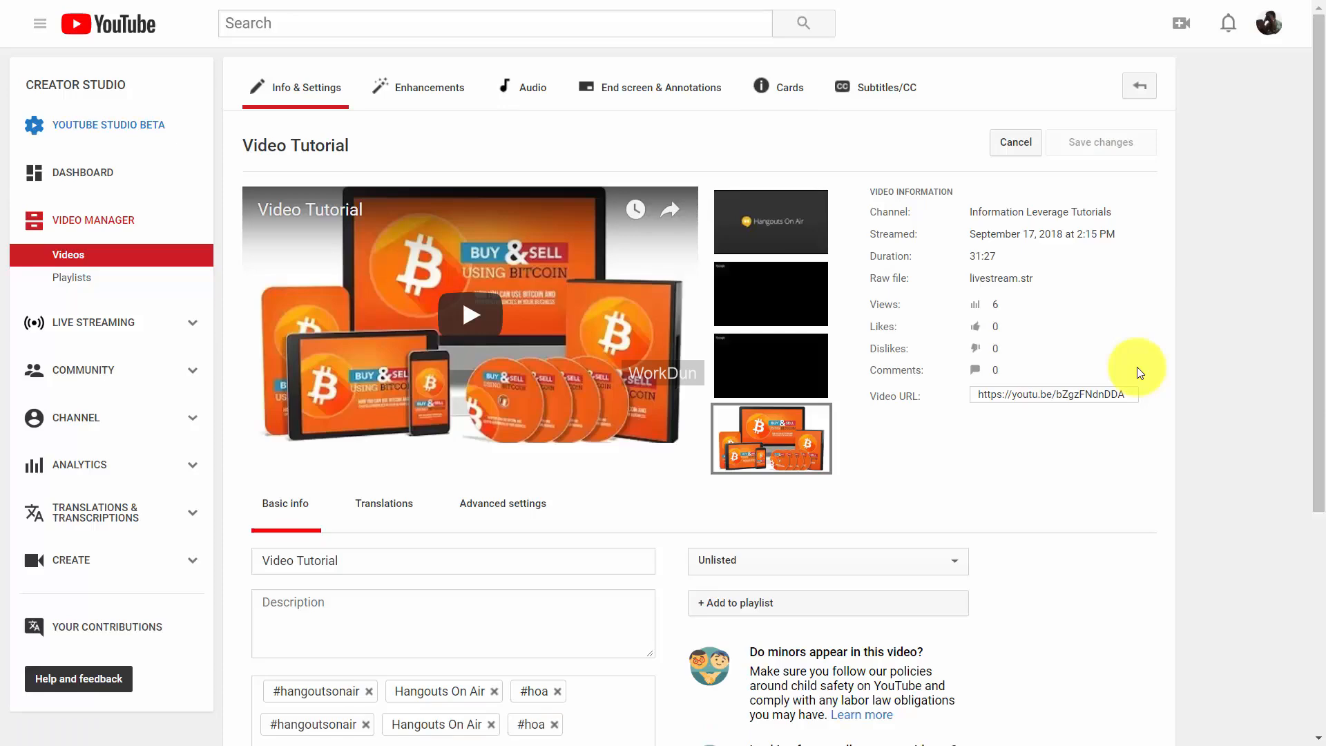
Add English subtitles to Video Tutorial using the Transcribe and auto-sync method.
left_click(872, 86)
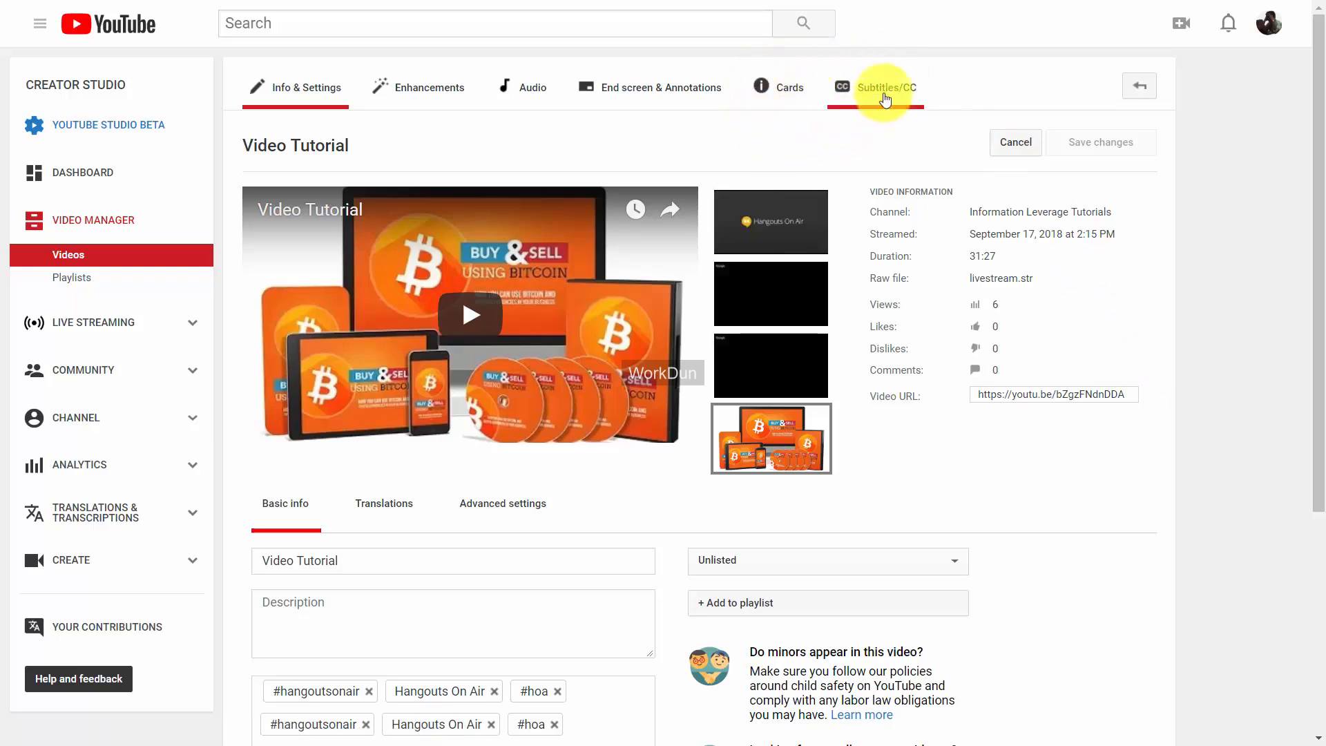
left_click(885, 92)
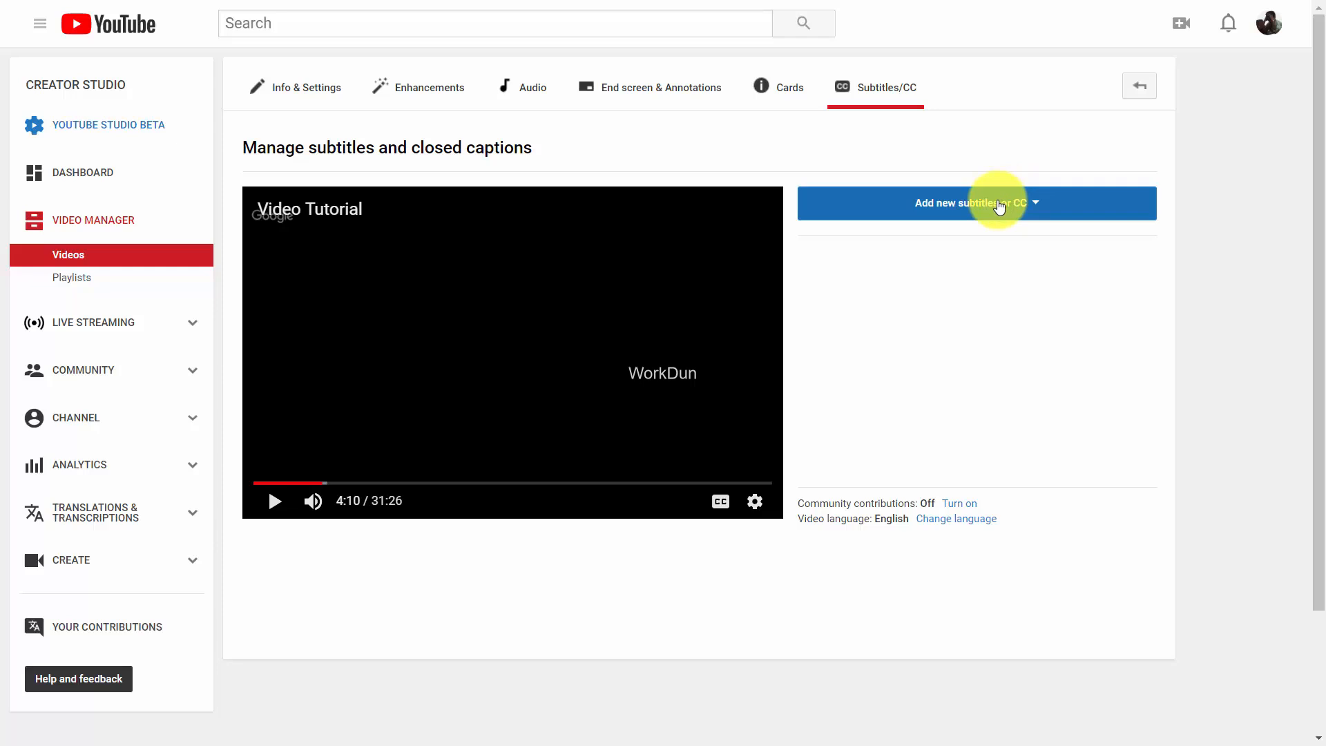
left_click(997, 204)
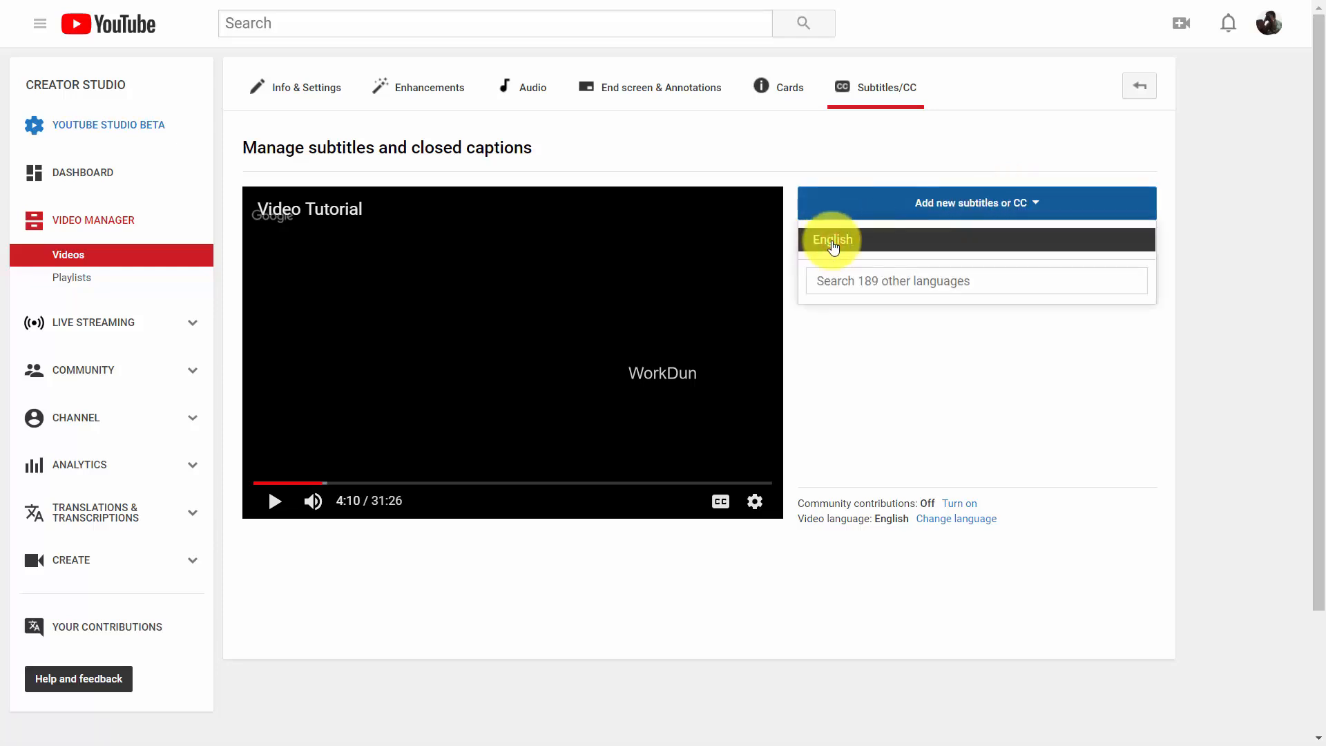
left_click(833, 243)
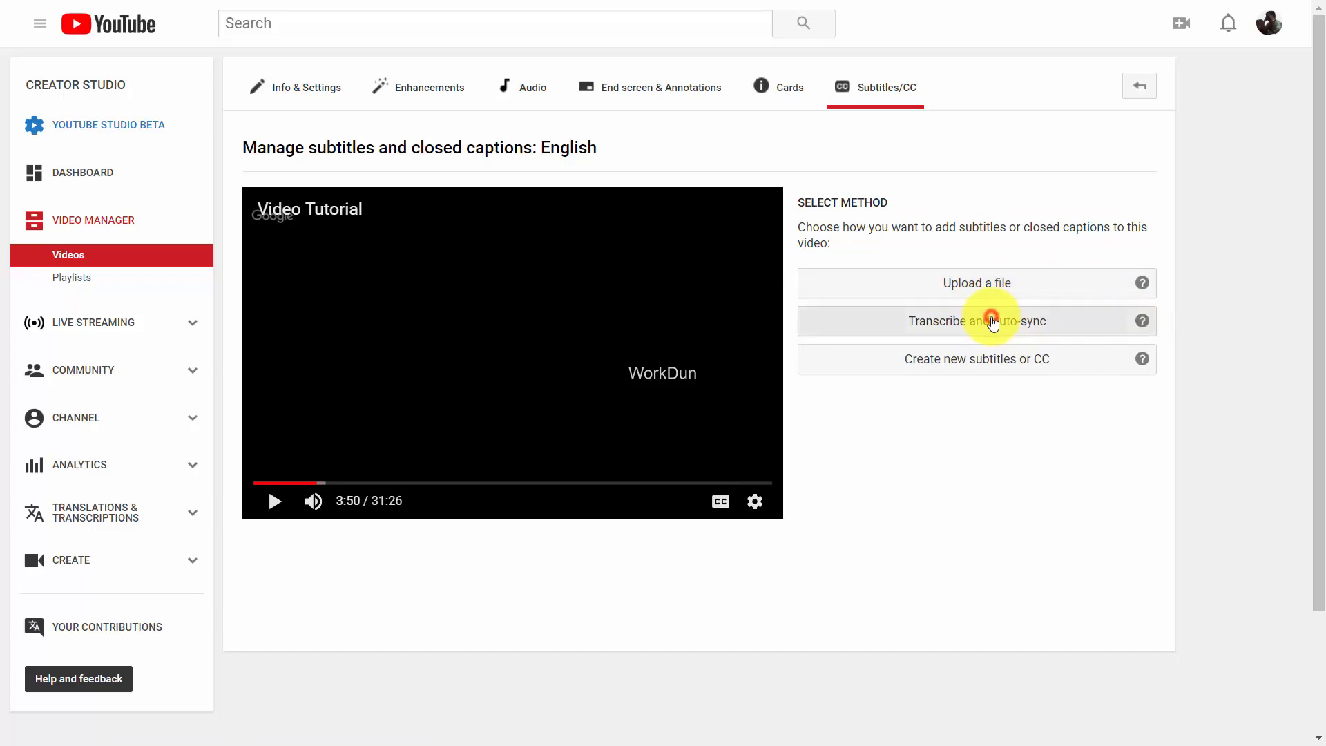
left_click(992, 322)
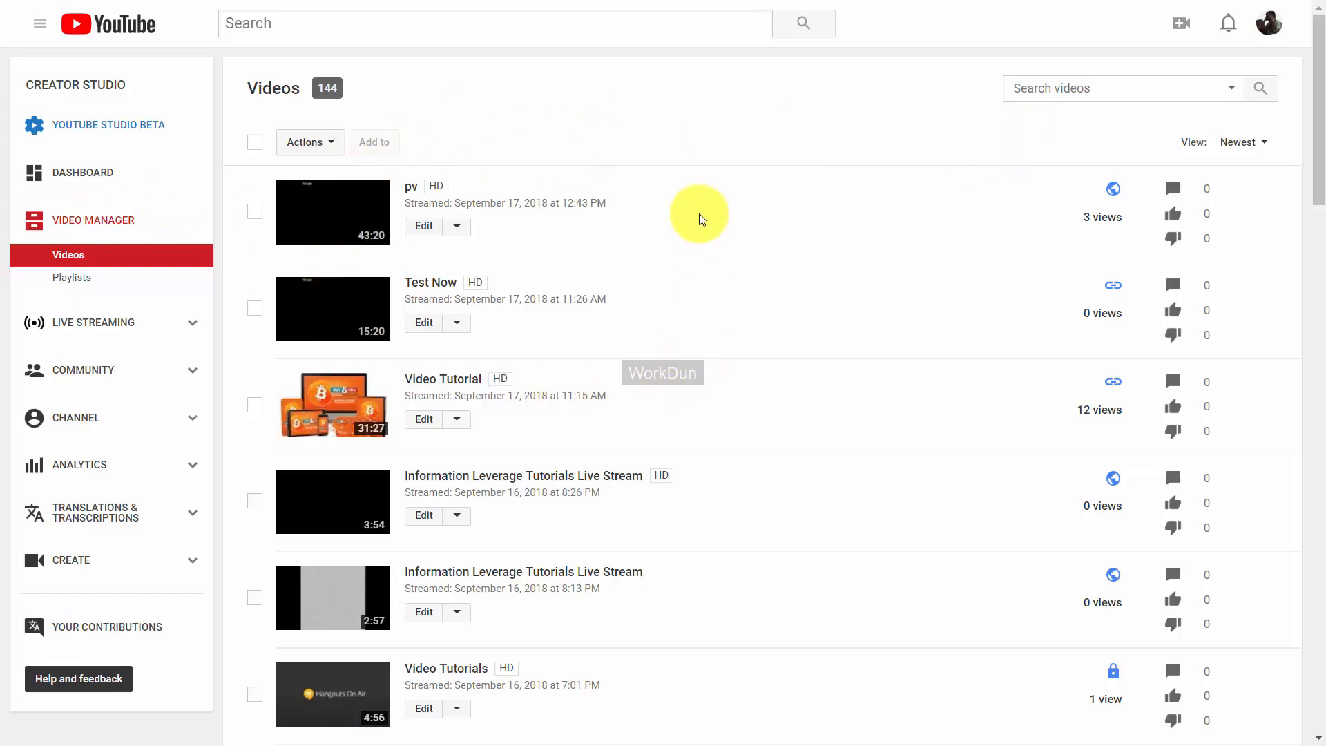
In Subtitles/CC for Create A Product In 7 Days, set the video language to English.
scroll(701, 219, "down", 8)
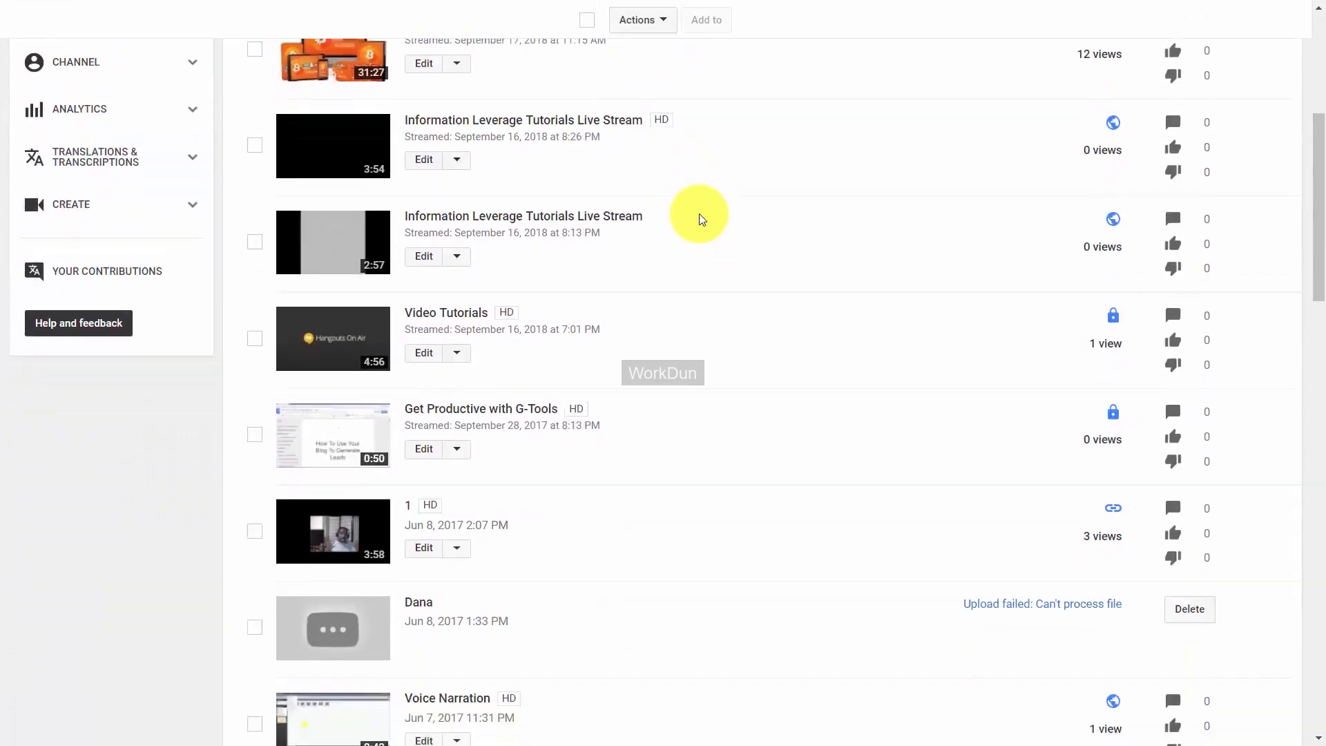
scroll(701, 219, "down", 6)
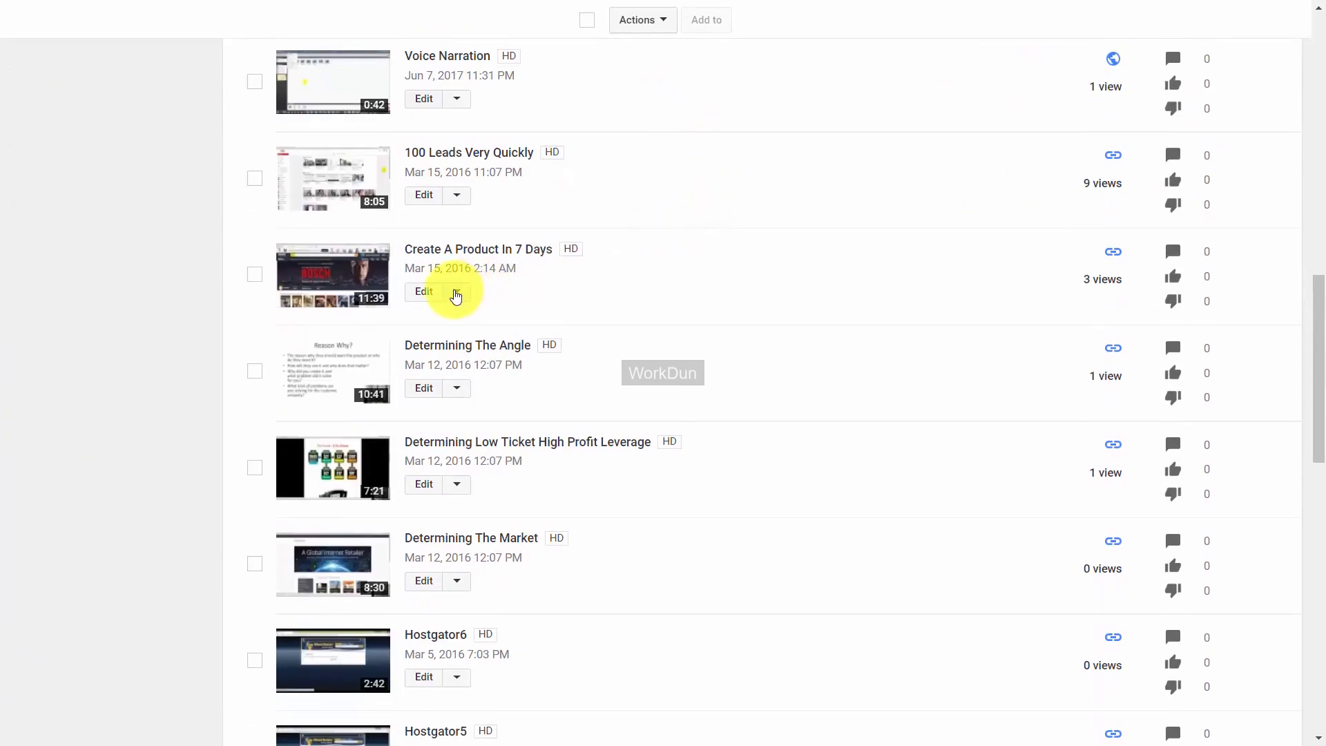
left_click(457, 292)
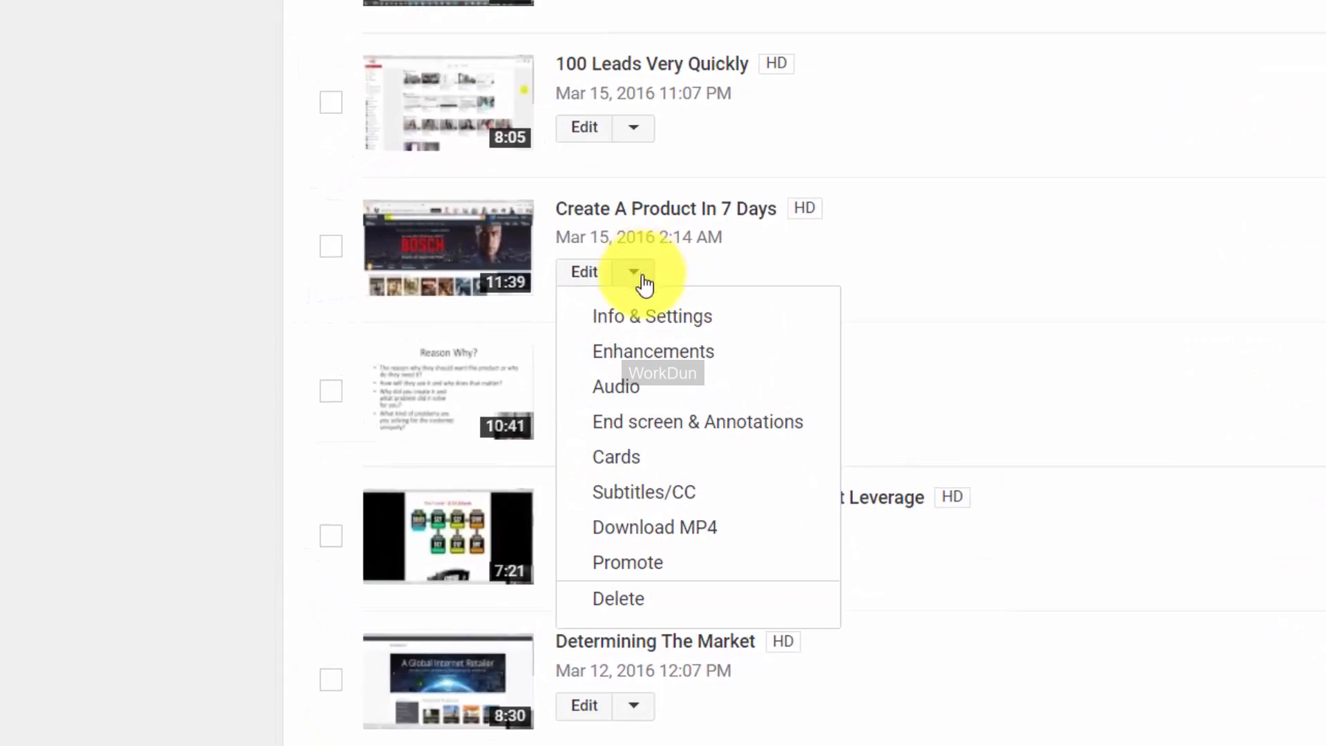
left_click(649, 504)
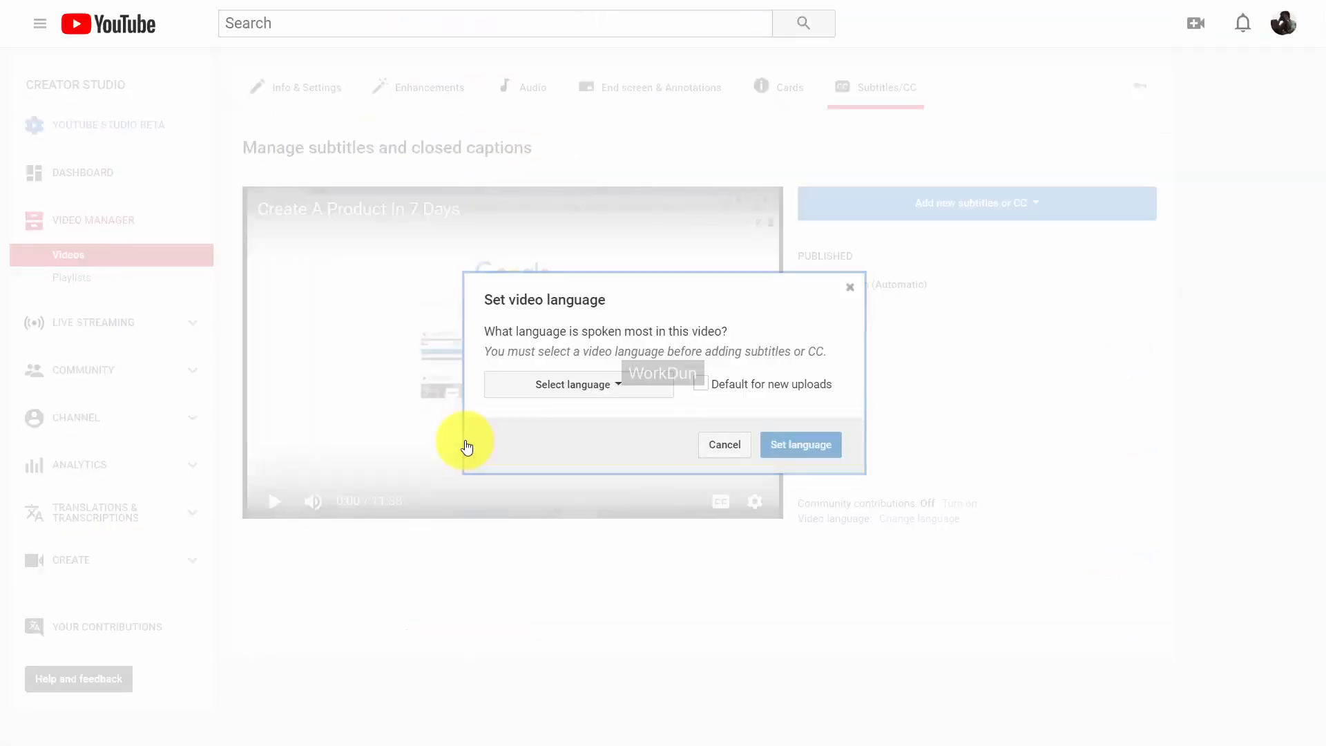
left_click(620, 388)
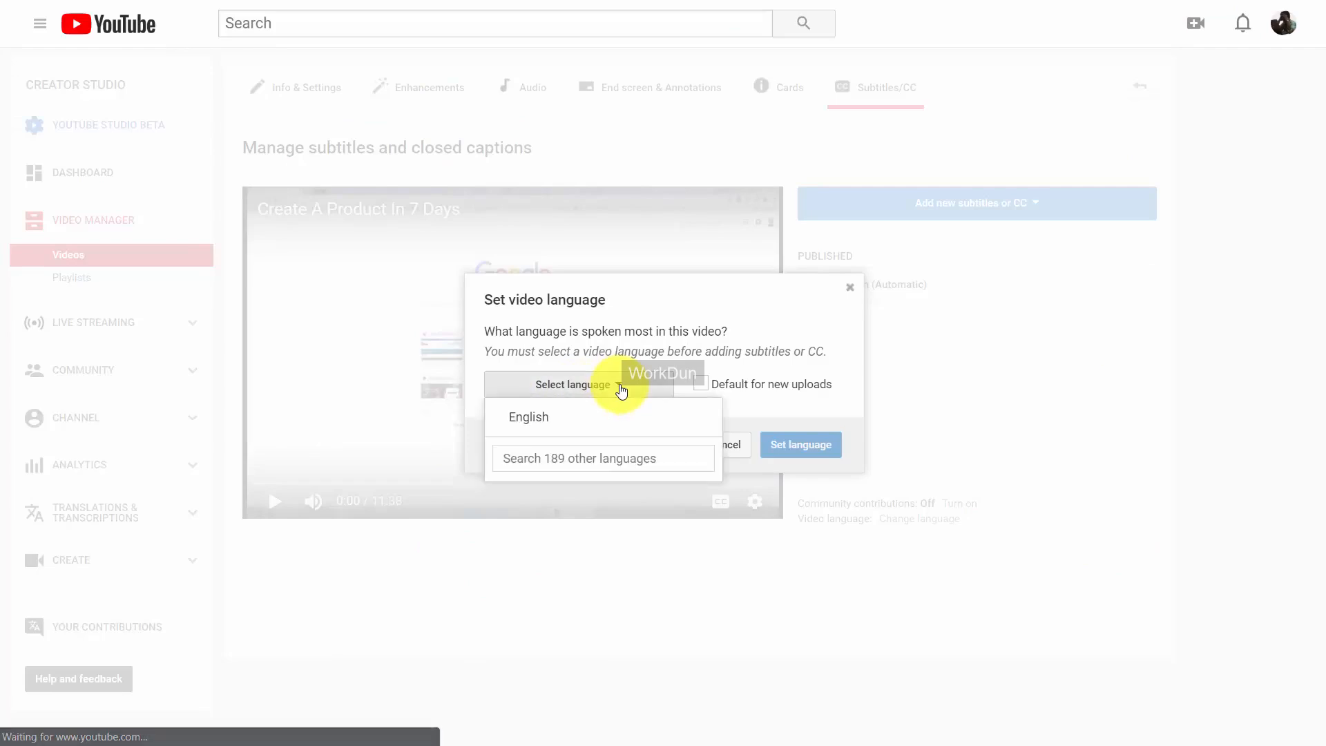
left_click(523, 419)
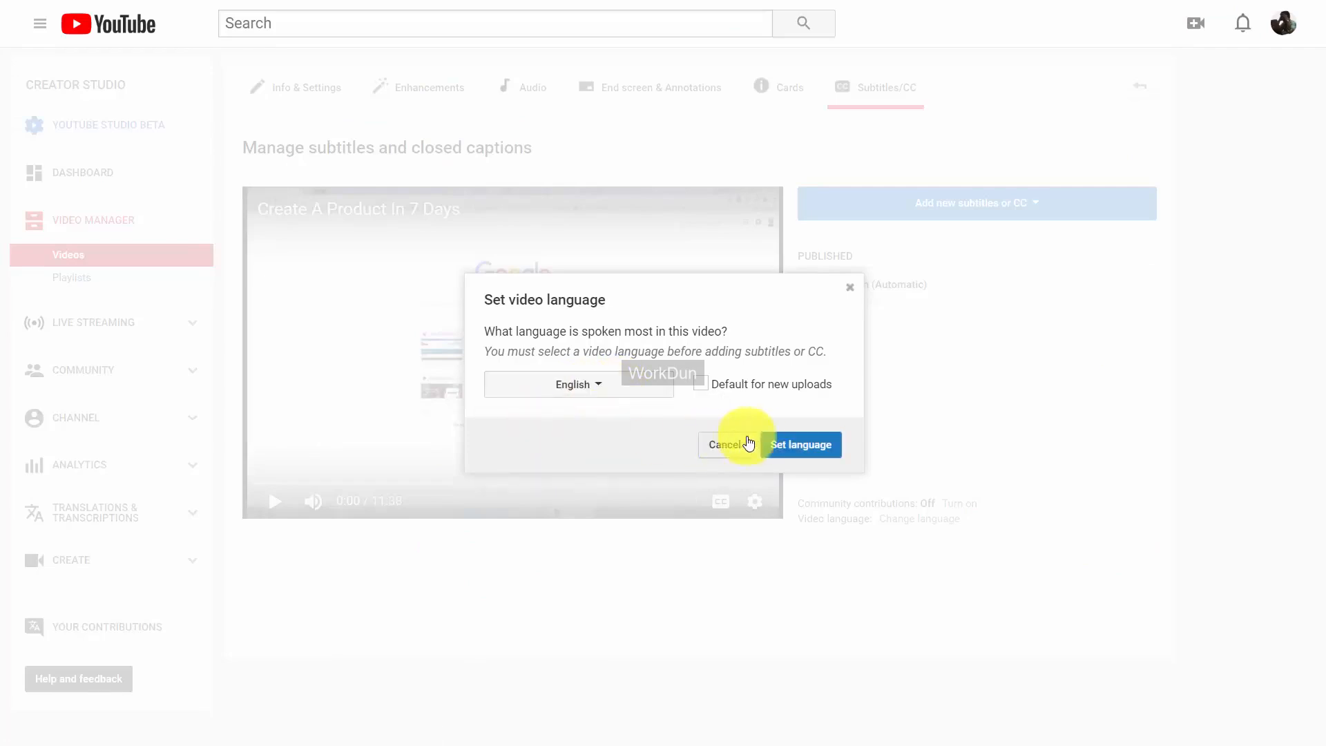
left_click(792, 445)
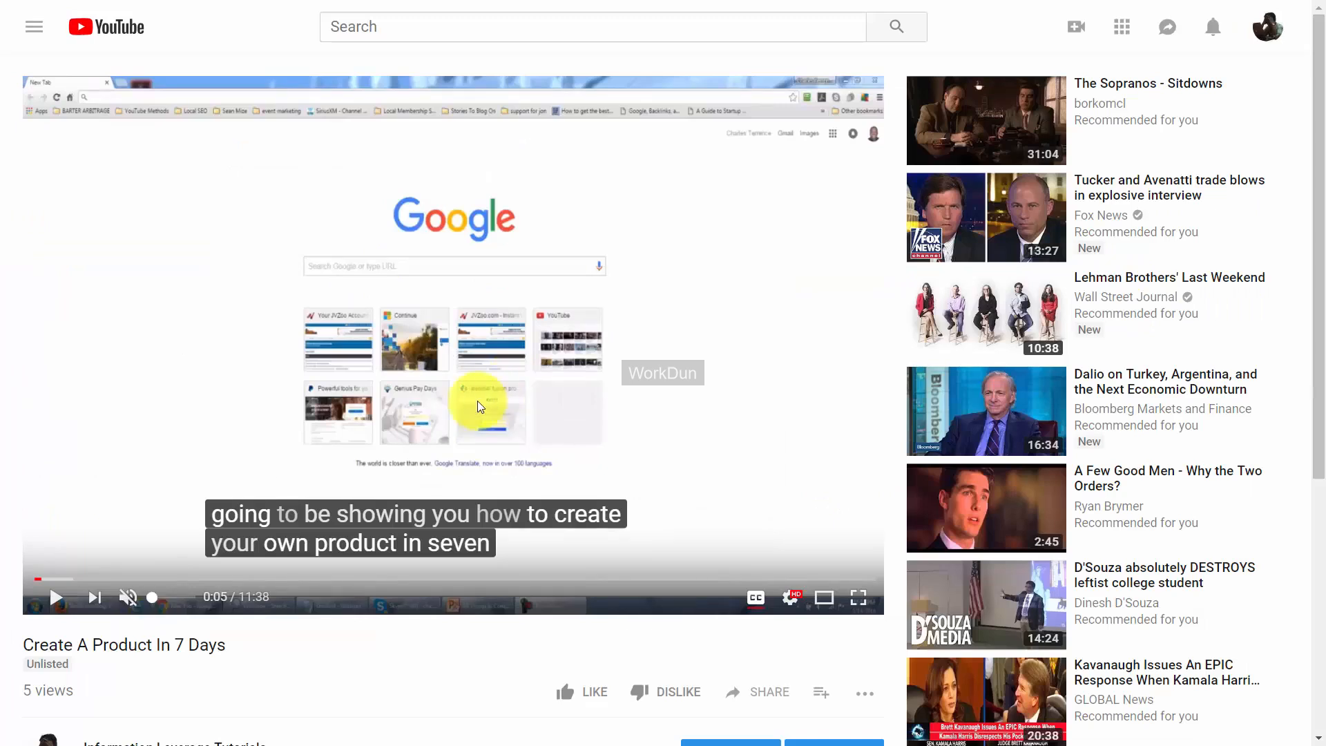
left_click(58, 597)
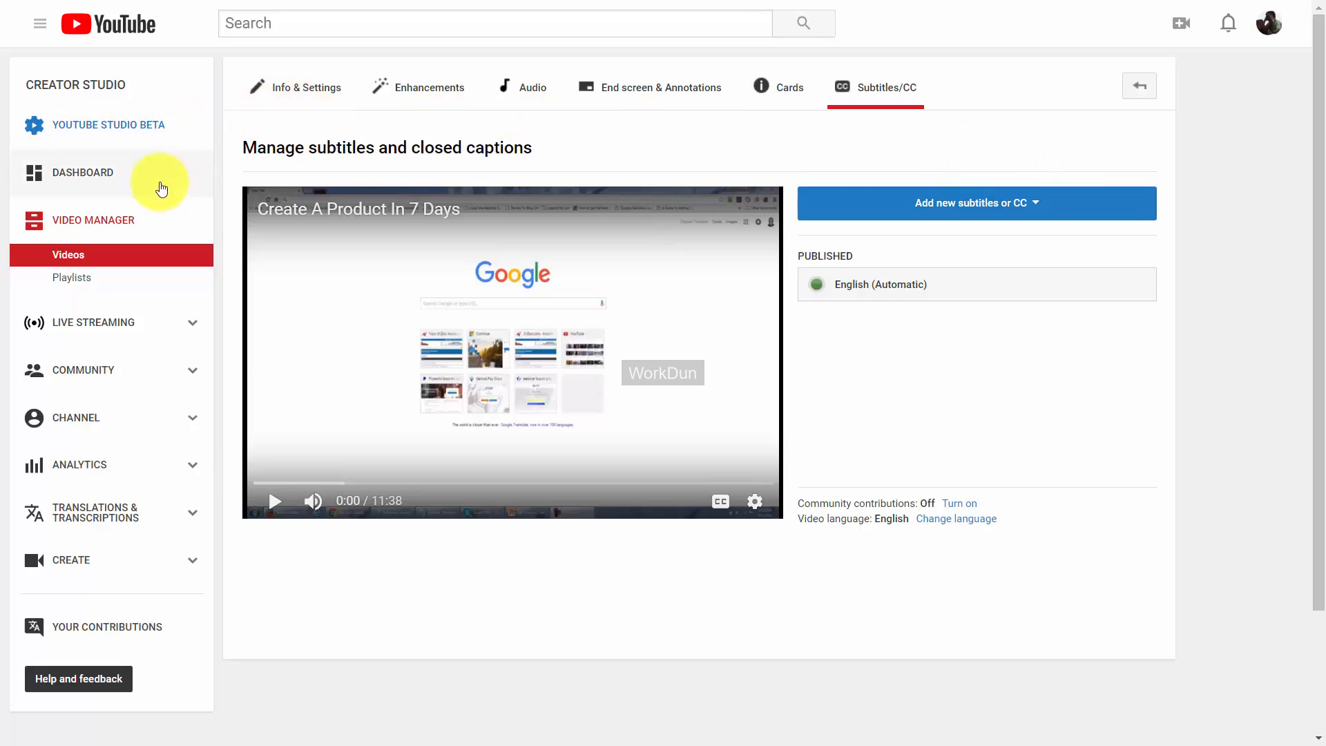
Open the Playlists page under Video Manager in Creator Studio.
left_click(78, 278)
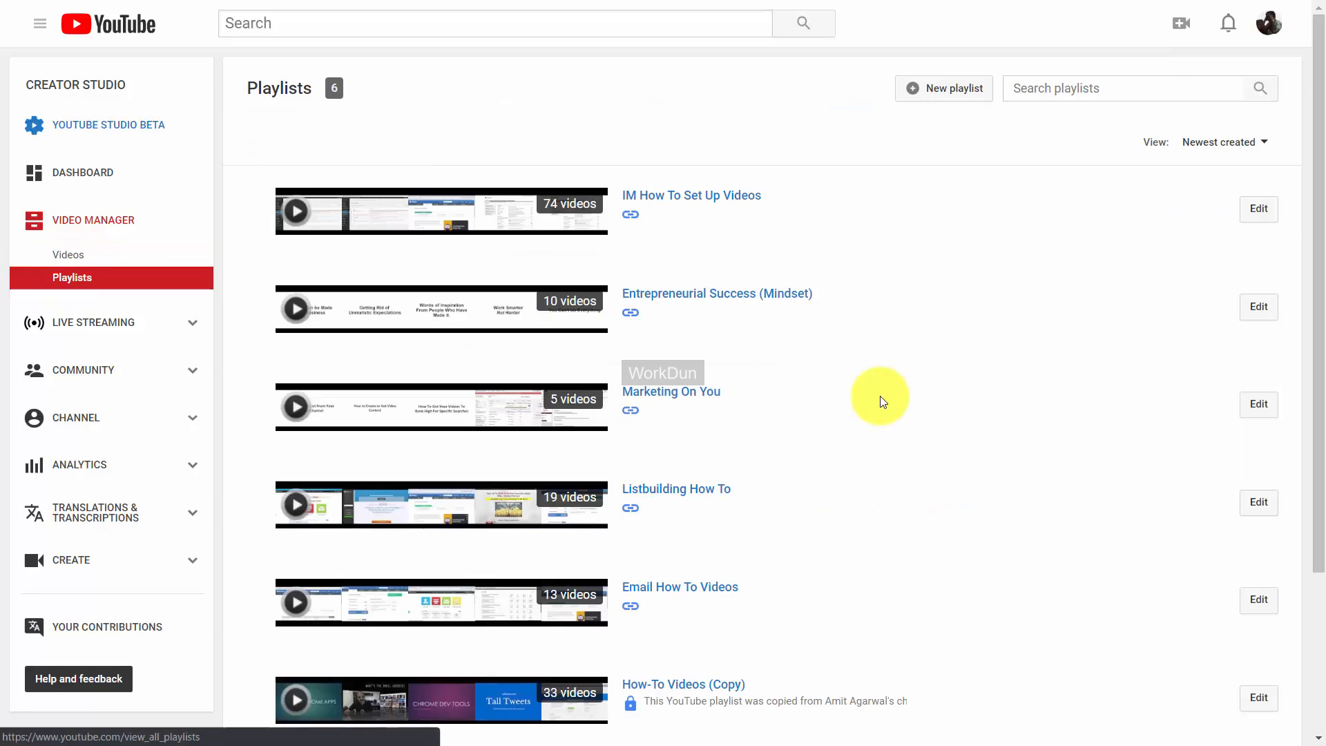
Create a new playlist titled 'Live Streams on Business Subjects' with Public visibility.
left_click(912, 96)
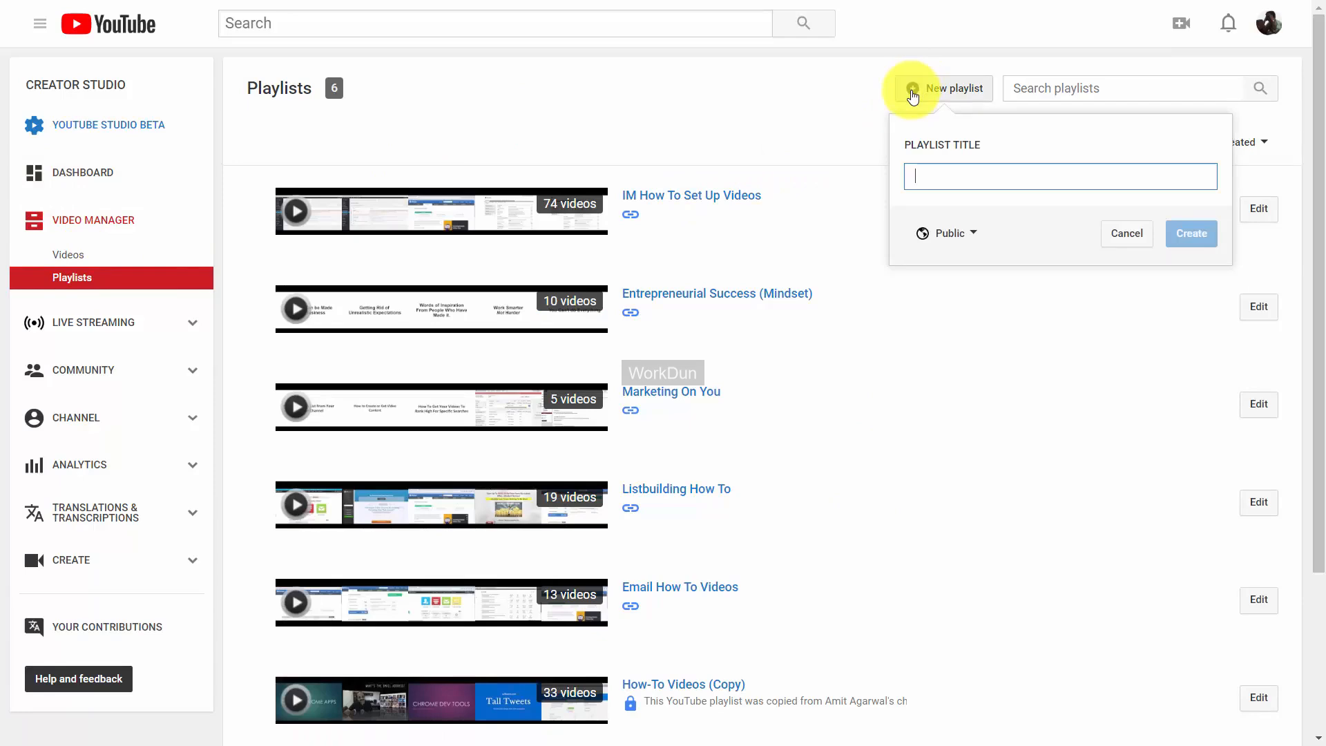
type("Live Streams on Business Subjects")
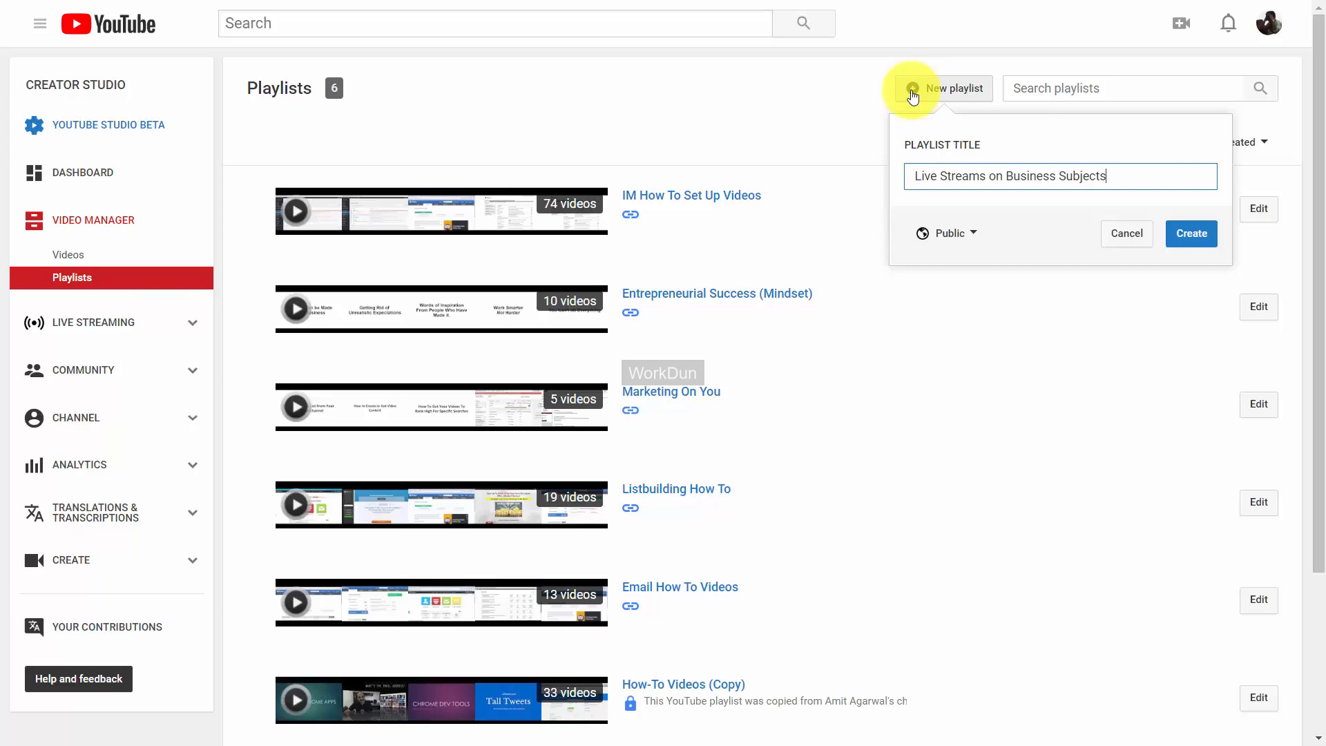
left_click(974, 237)
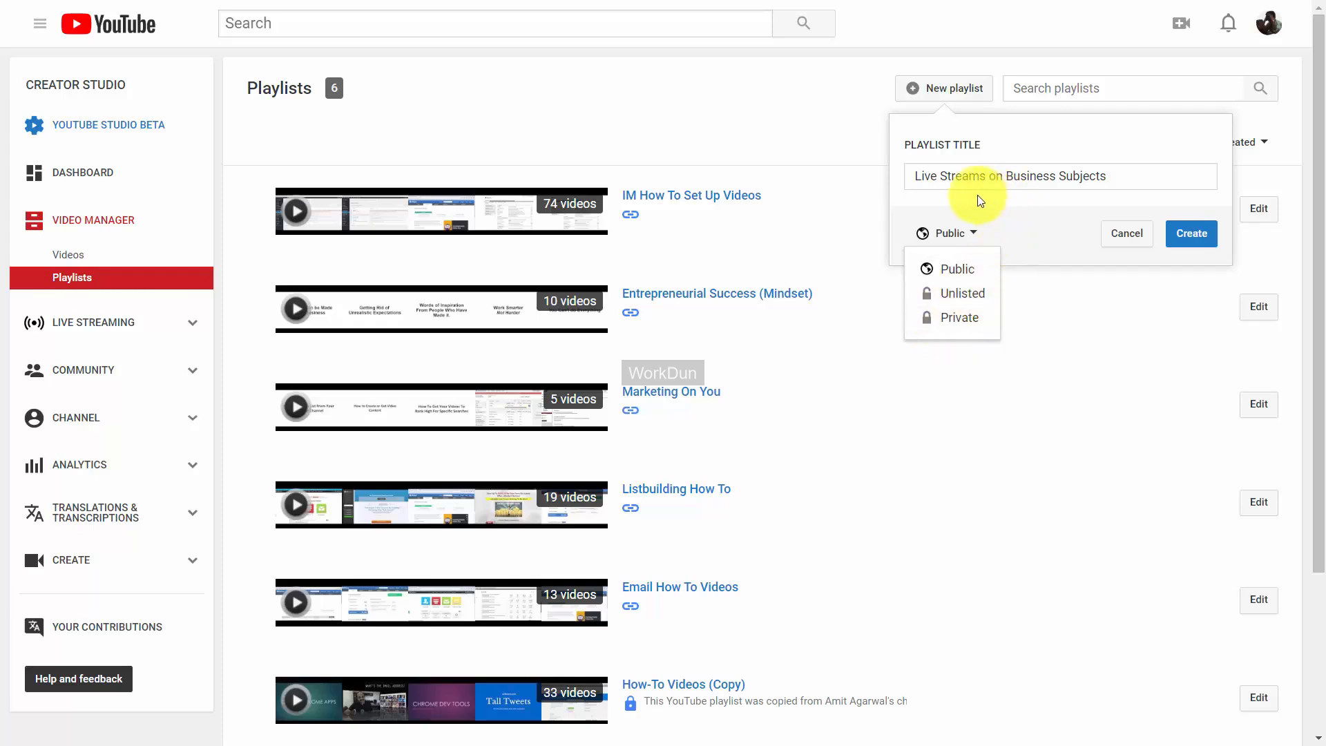
left_click(1012, 208)
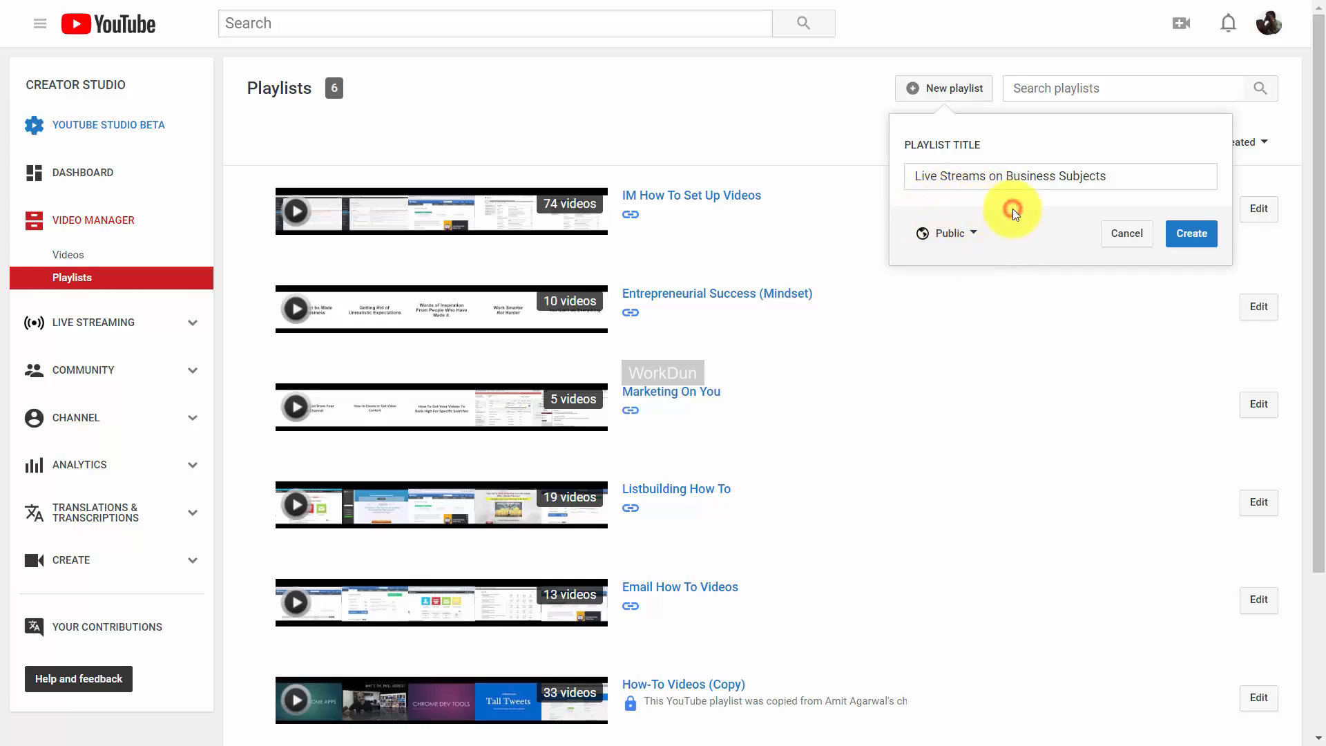
left_click(1194, 239)
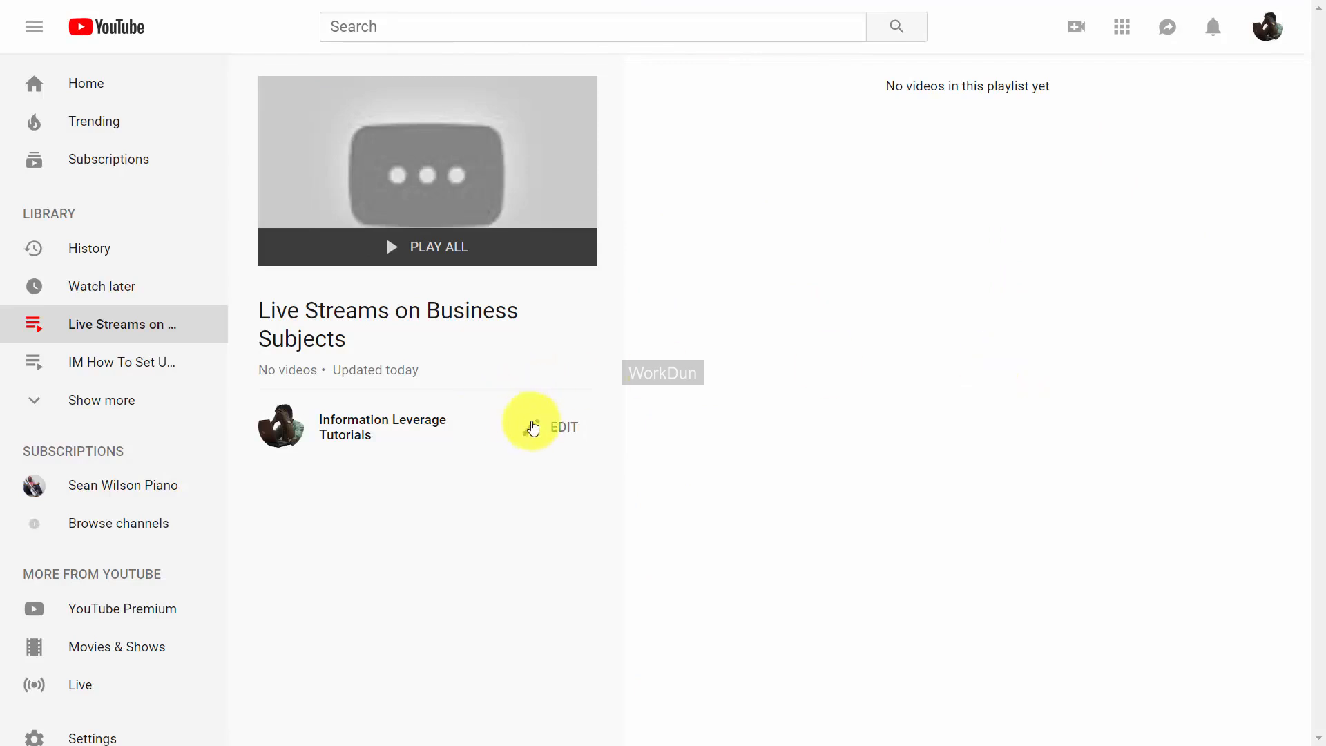
Give the new playlist the description 'Live streams on Creating Videos'.
left_click(532, 432)
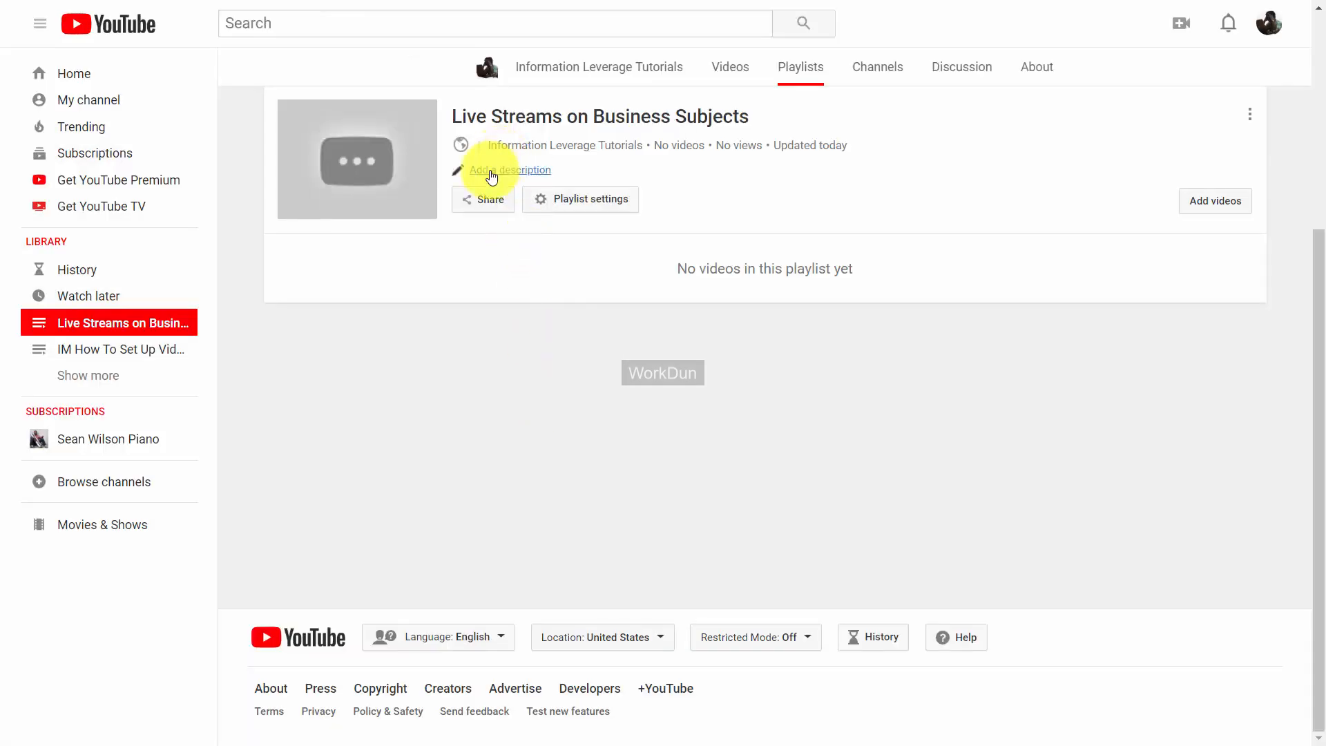
left_click(490, 171)
type("Live streams on Creating Videos")
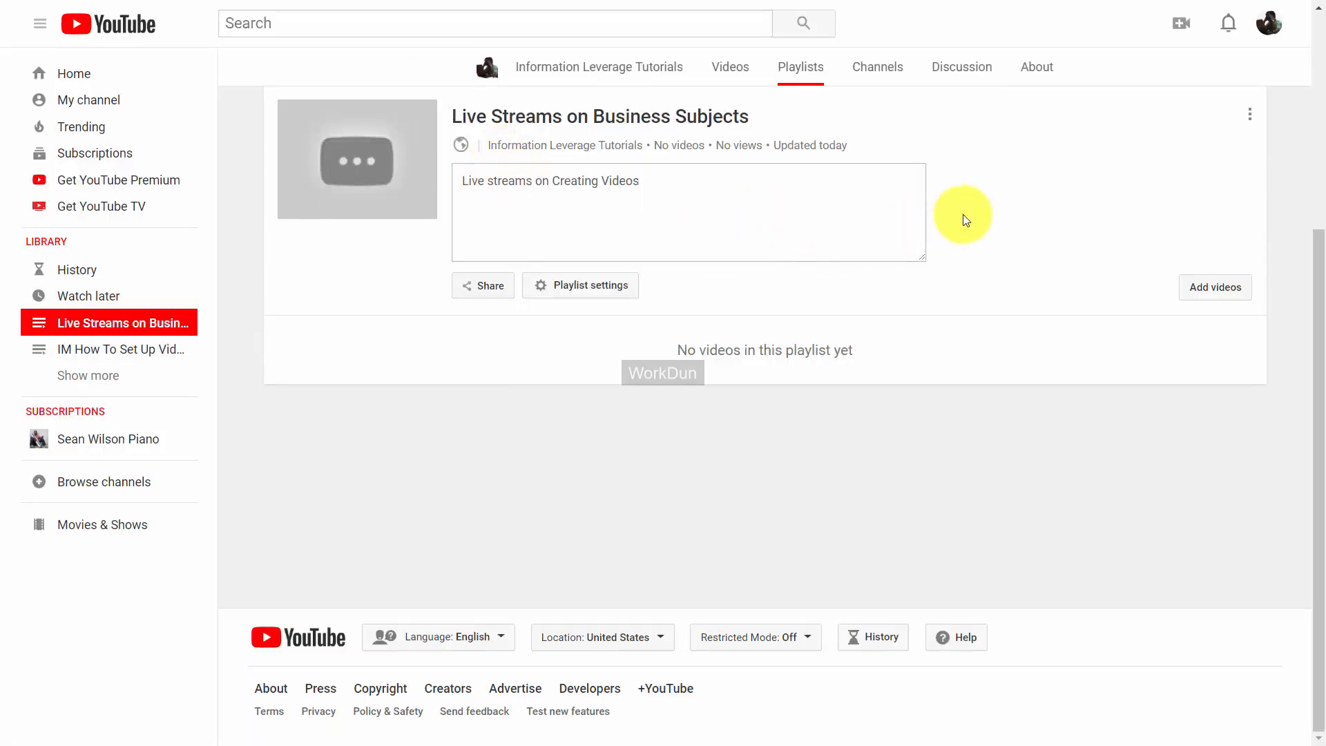
left_click(964, 214)
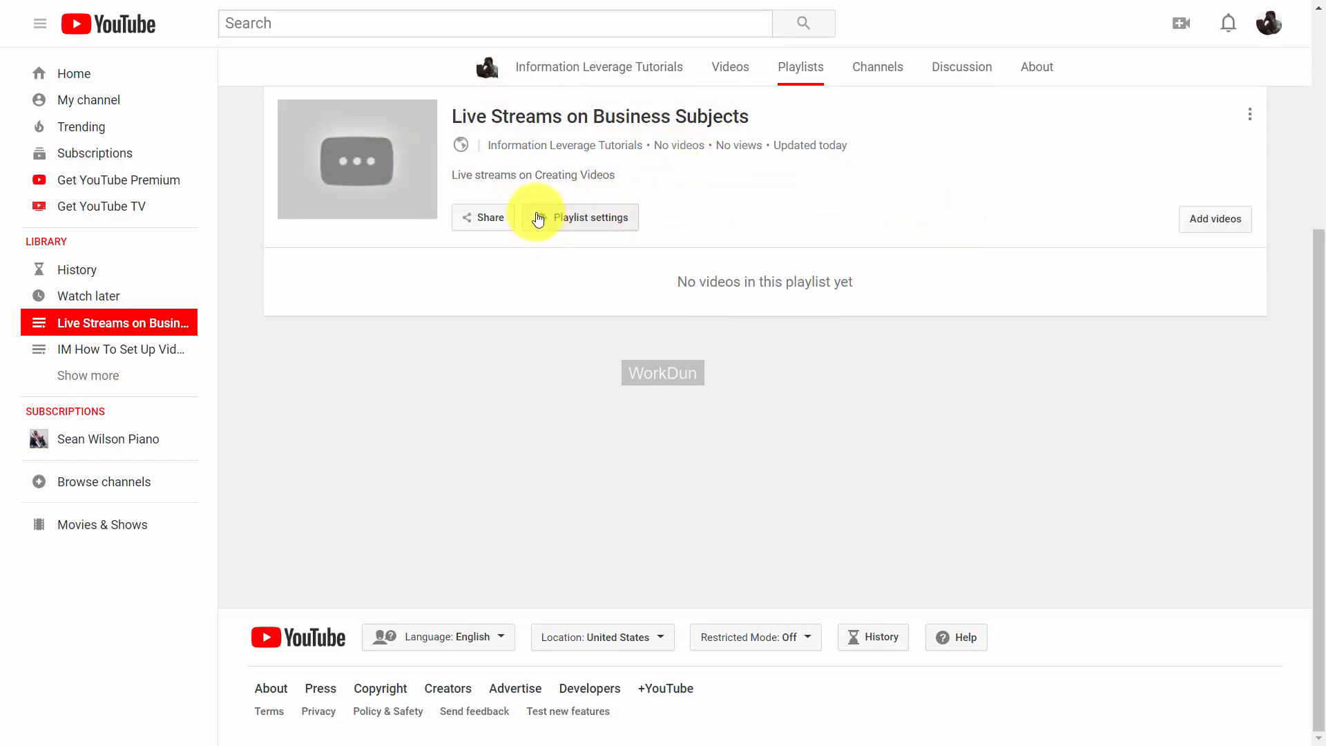
left_click(542, 218)
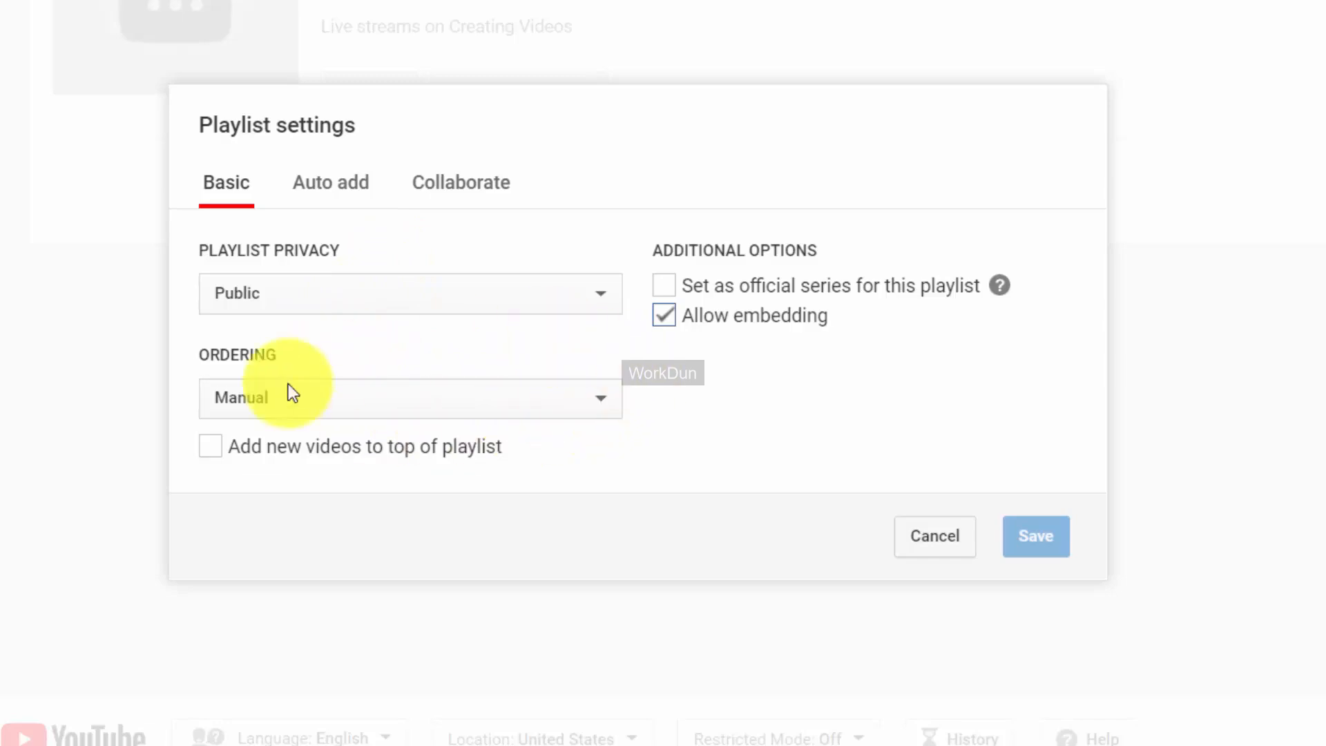
Keep the playlist's ordering on Manual and view its Auto add rules.
left_click(555, 401)
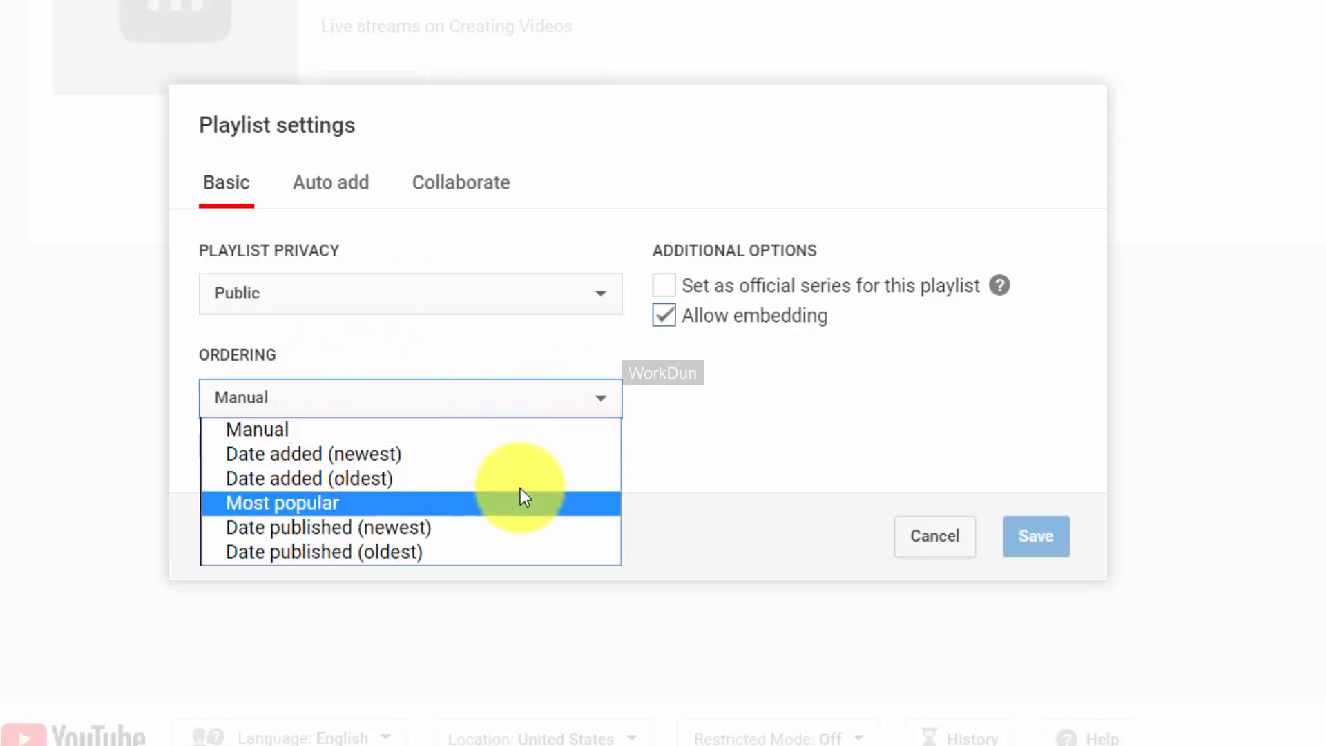
left_click(720, 418)
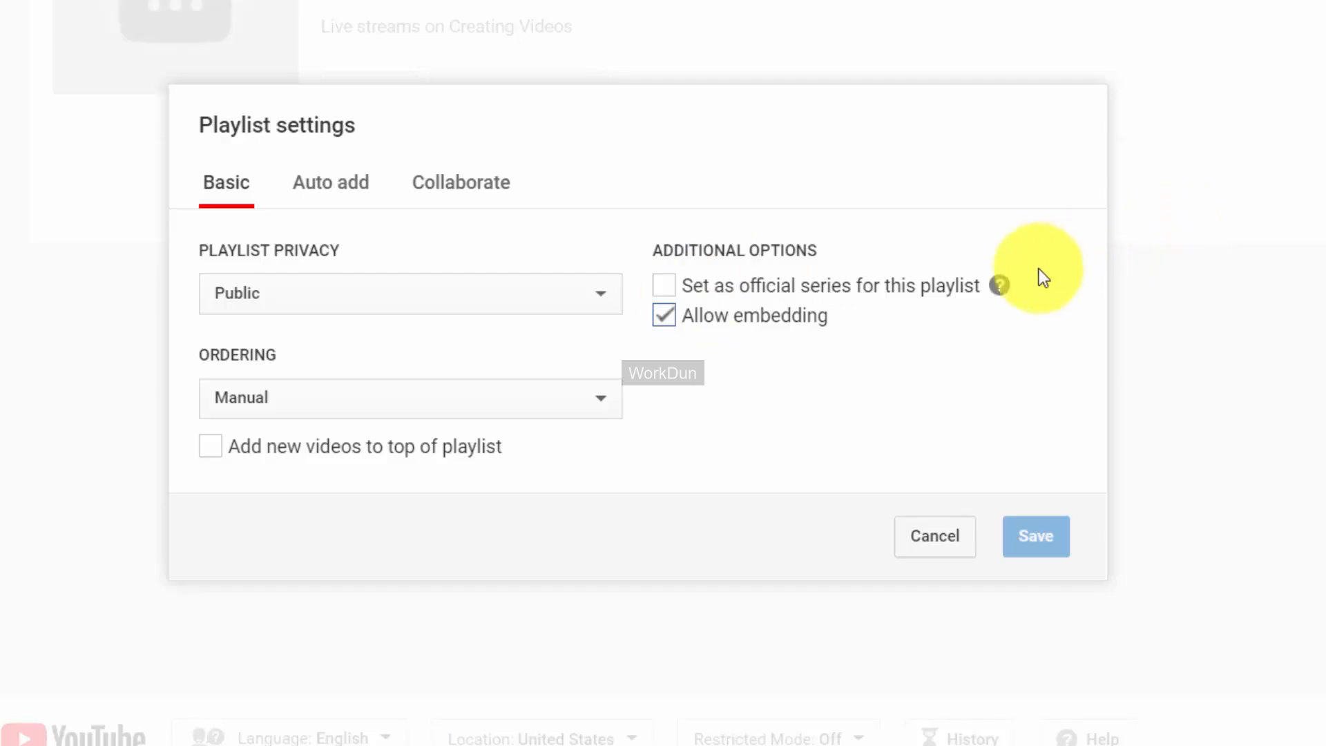
mouse_move(973, 299)
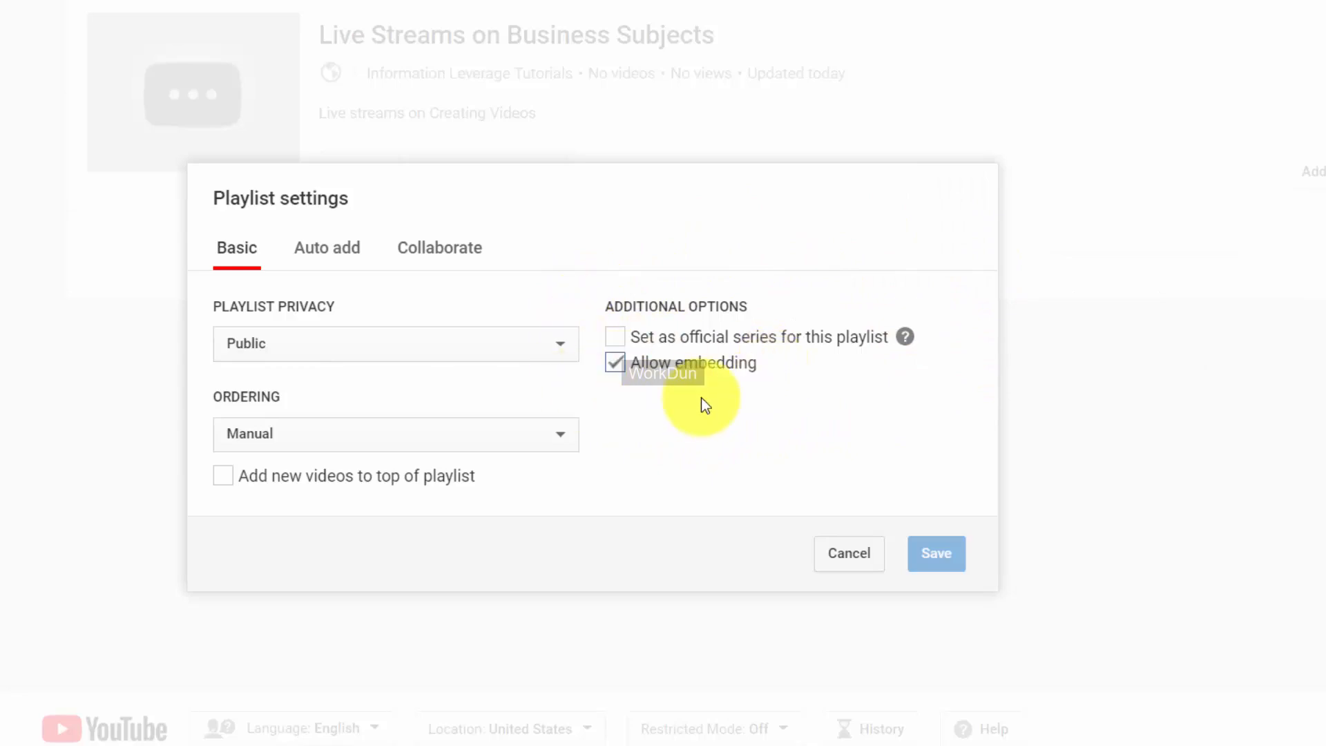
left_click(349, 252)
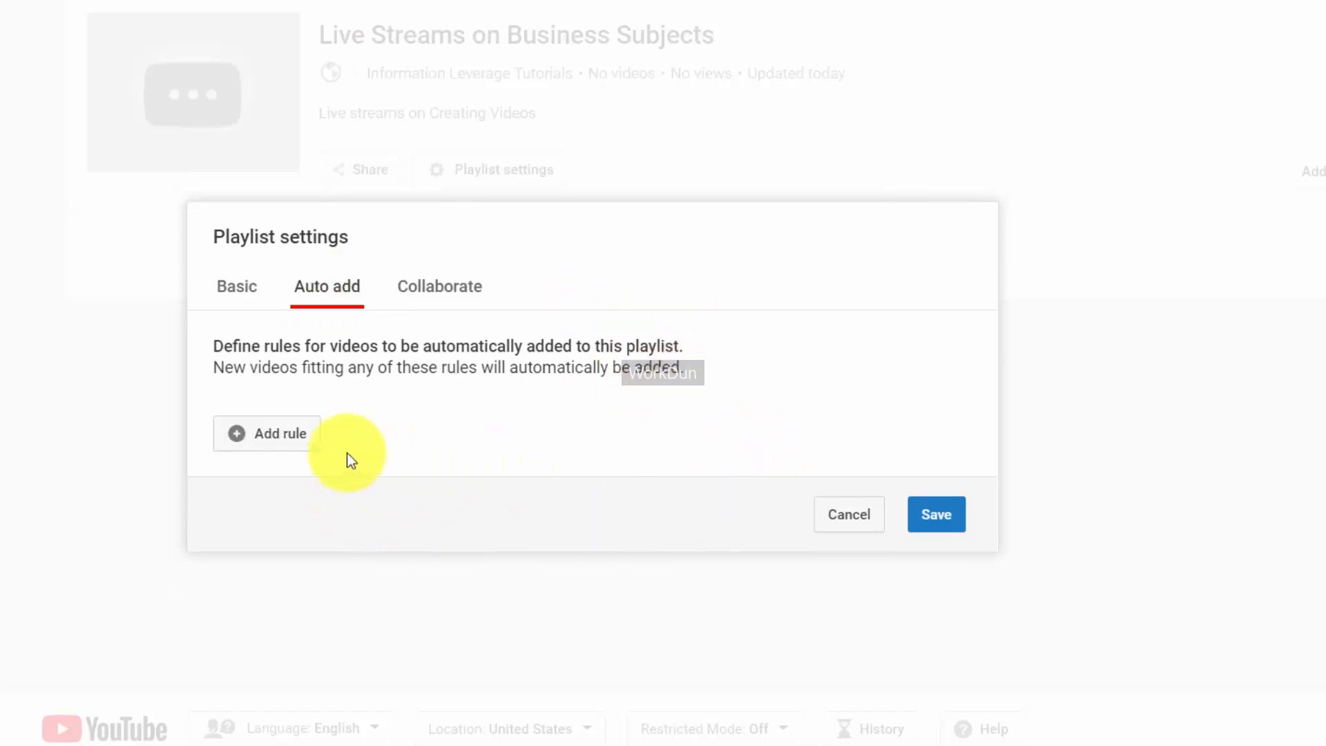
Try an auto-add rule, leave Collaborators off, and save the playlist settings.
left_click(263, 435)
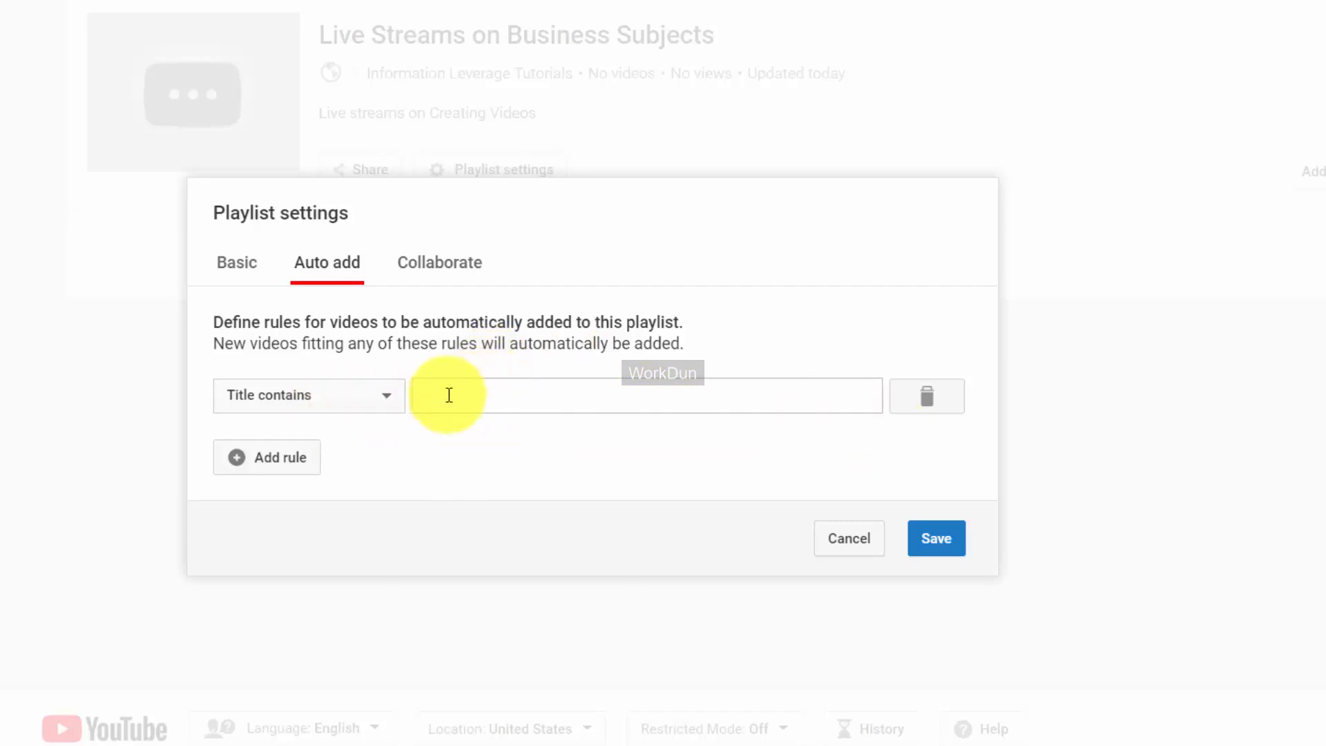
left_click(389, 394)
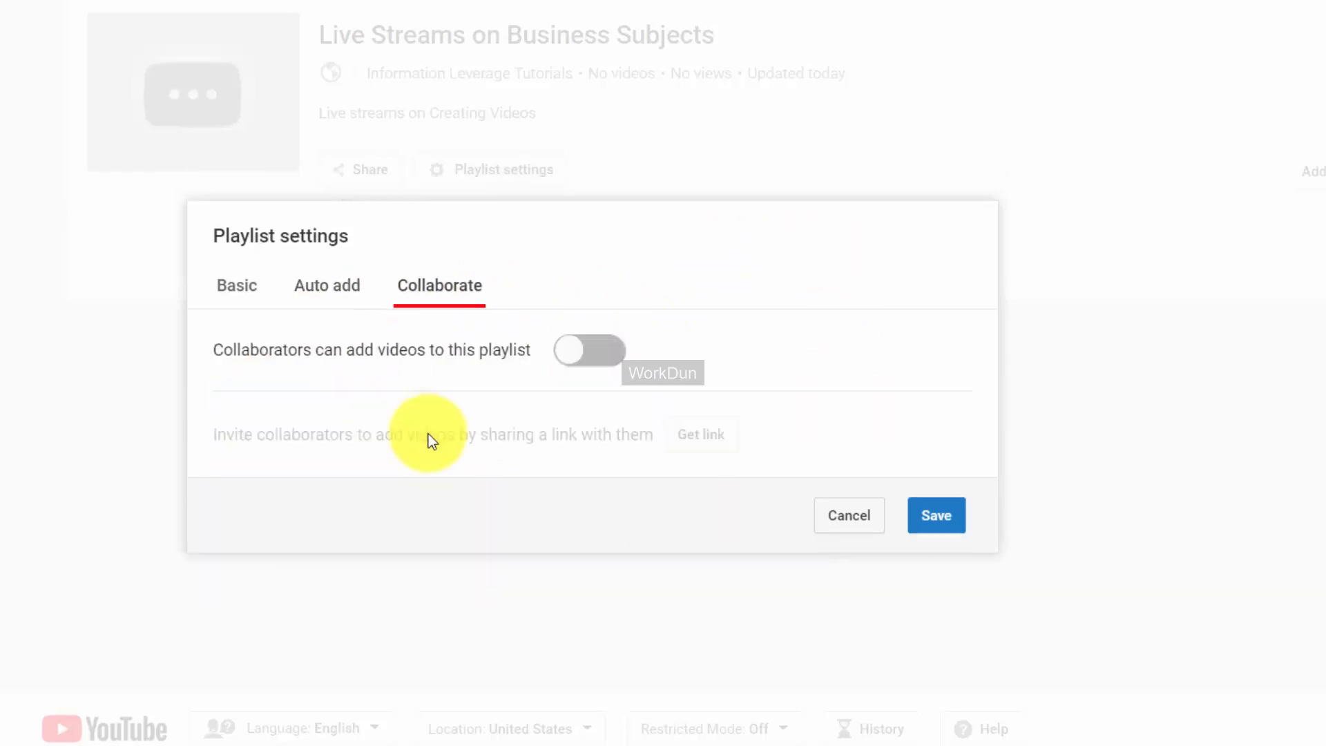
left_click(594, 352)
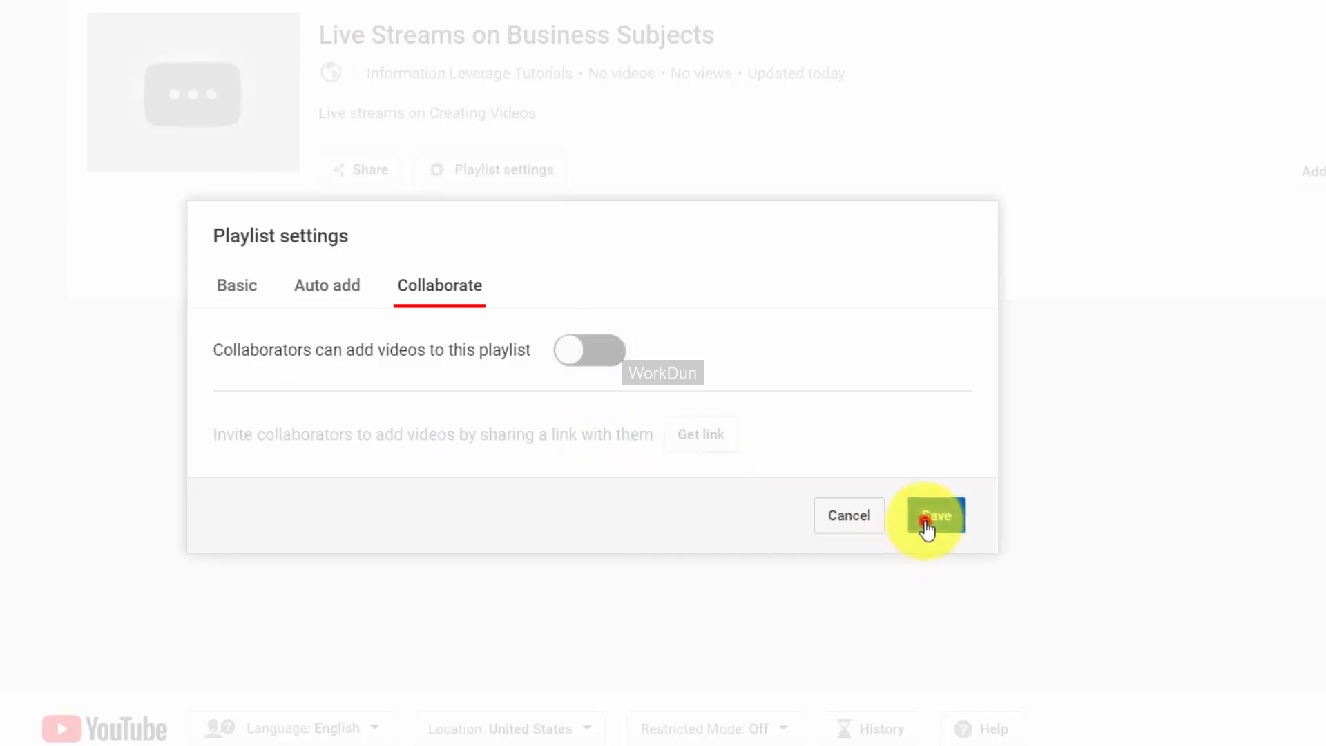
left_click(924, 520)
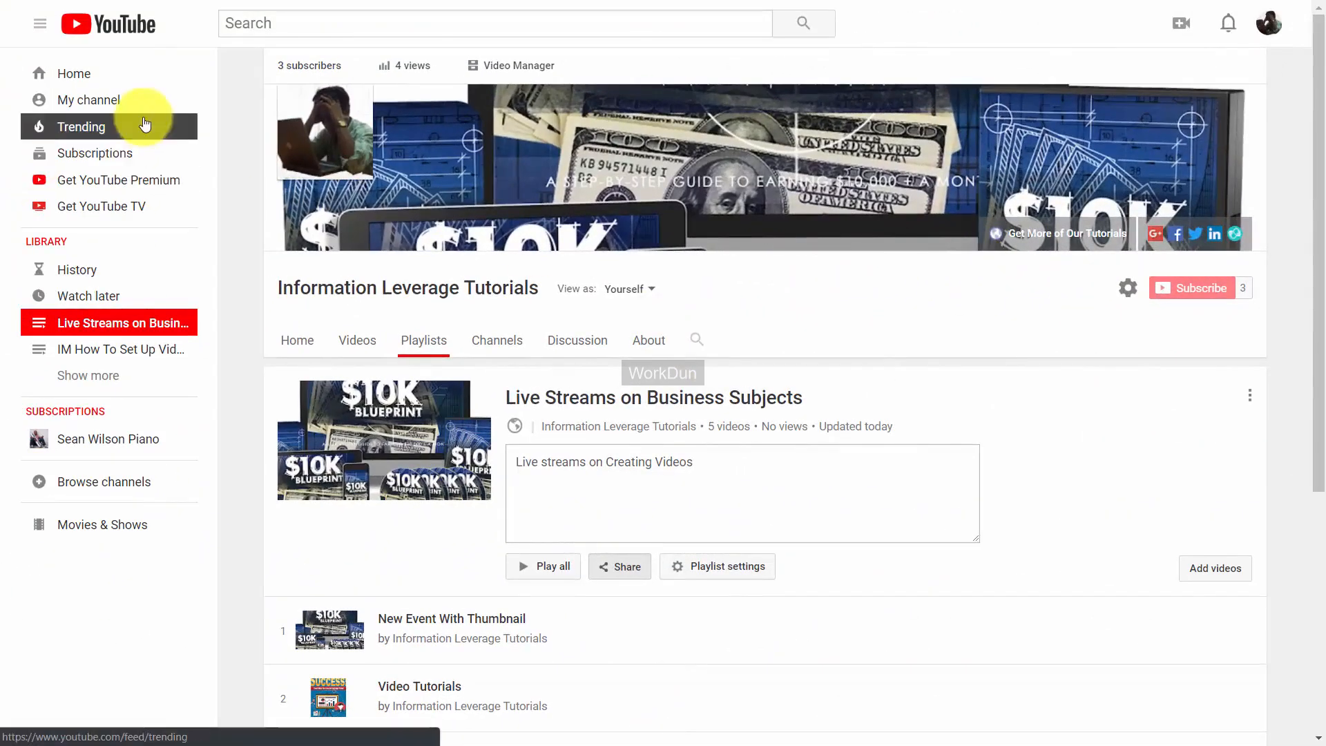
Go to the channel home, pause the featured video, and enter Customize Channel.
left_click(95, 108)
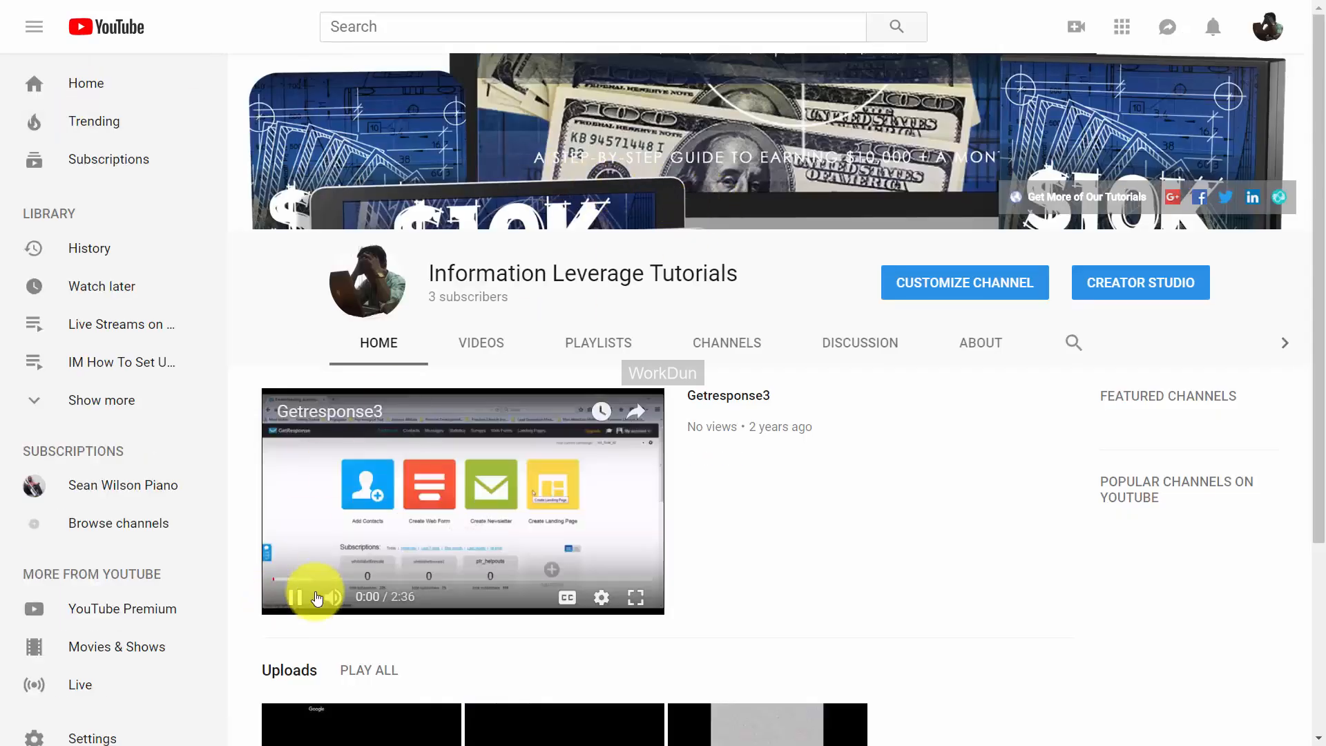
left_click(316, 598)
scroll(773, 363, "down", 4)
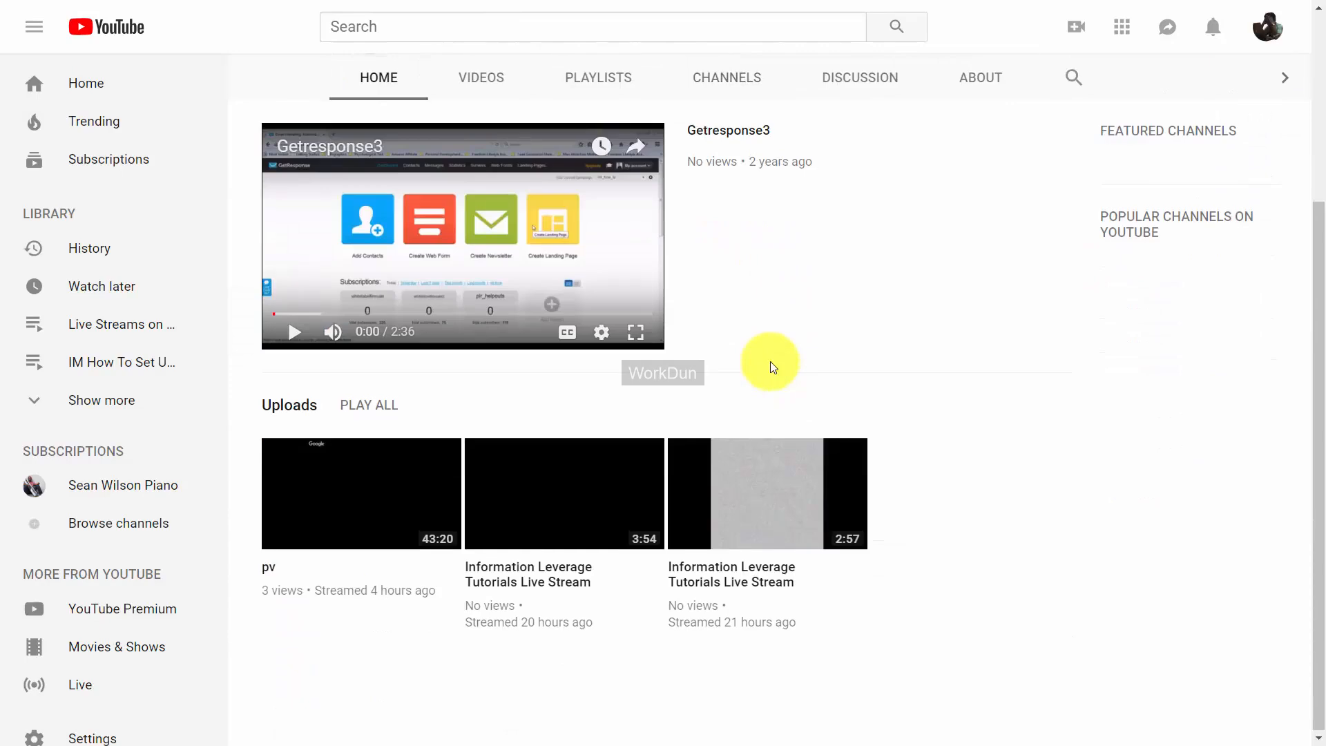
scroll(772, 366, "up", 4)
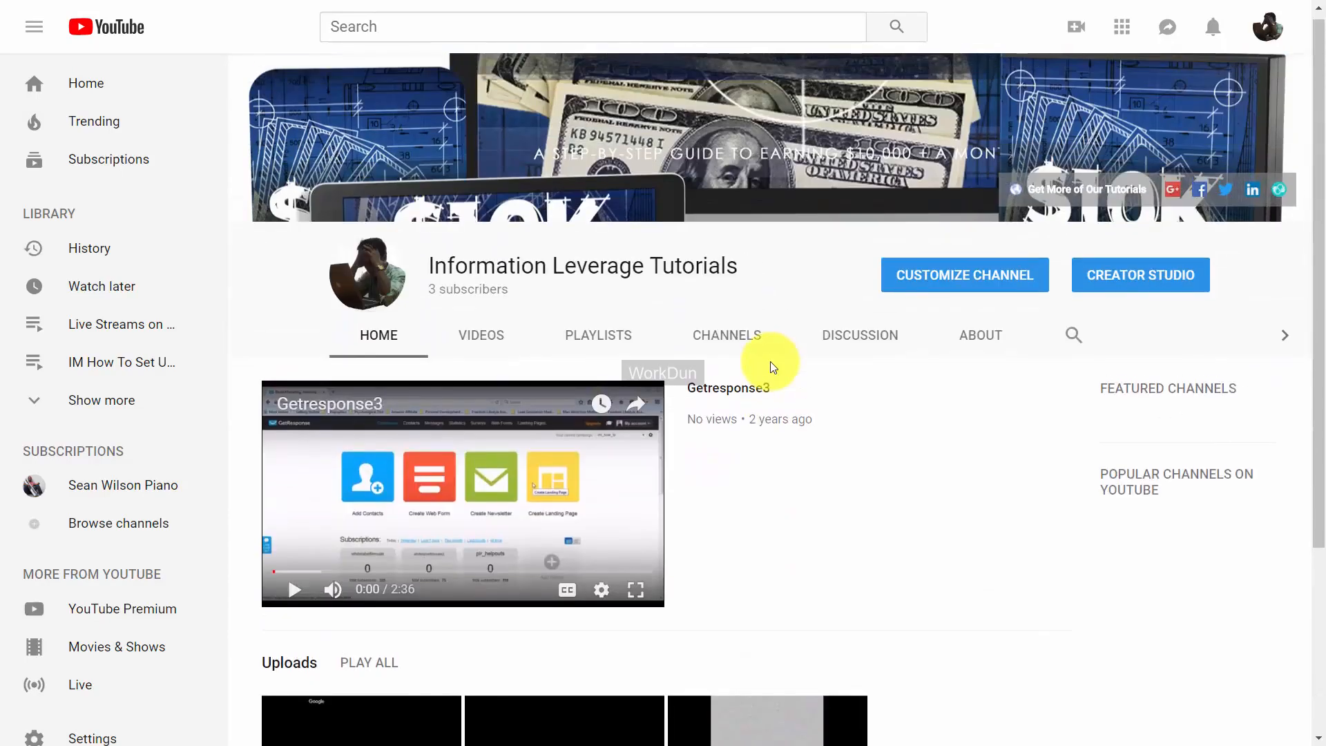
left_click(984, 277)
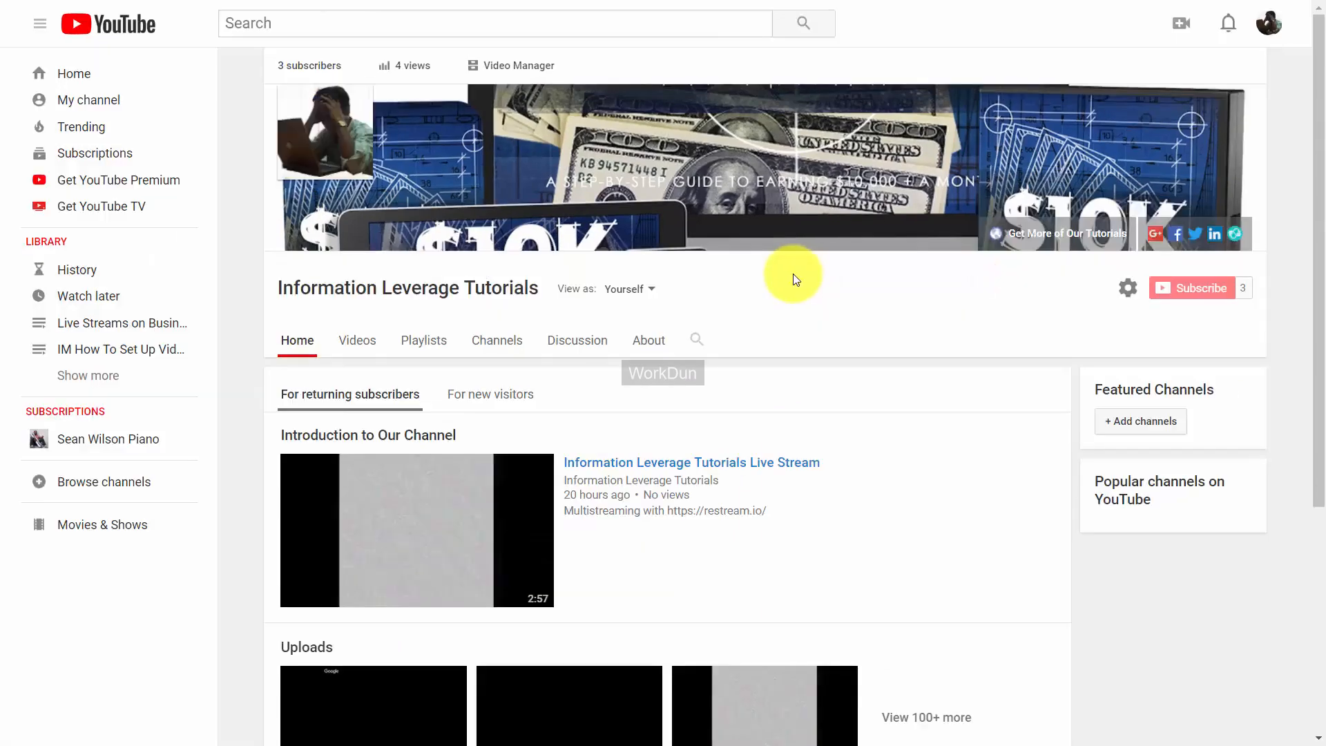
scroll(793, 280, "down", 5)
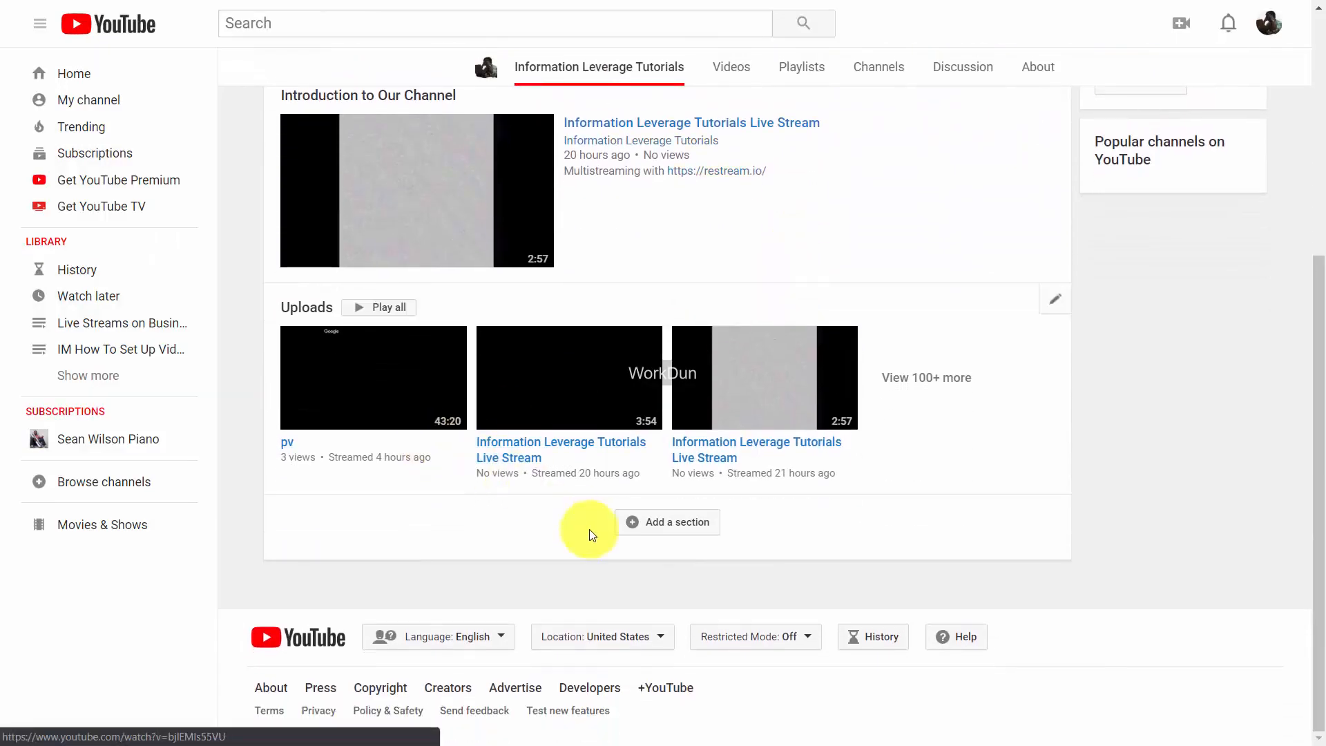
Add a Single playlist section showing Live Streams on Business Subjects to the channel home.
left_click(629, 526)
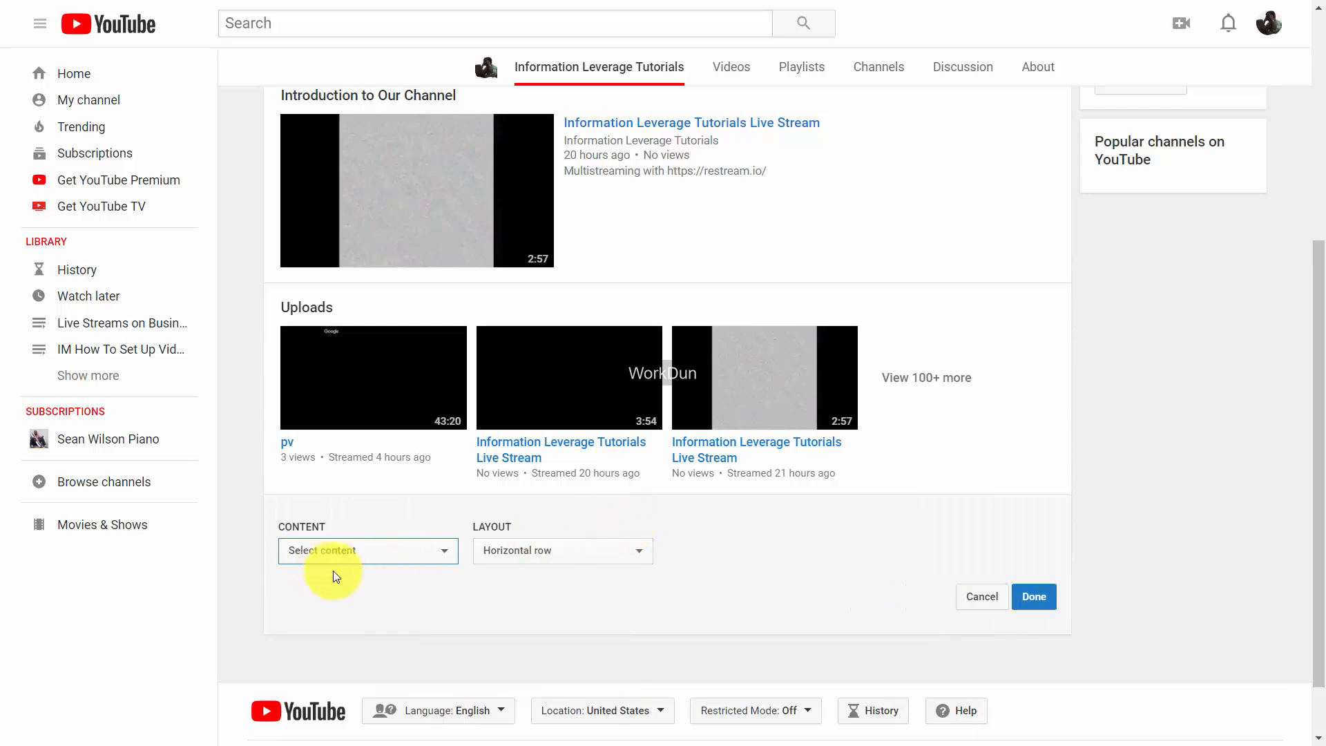
left_click(442, 557)
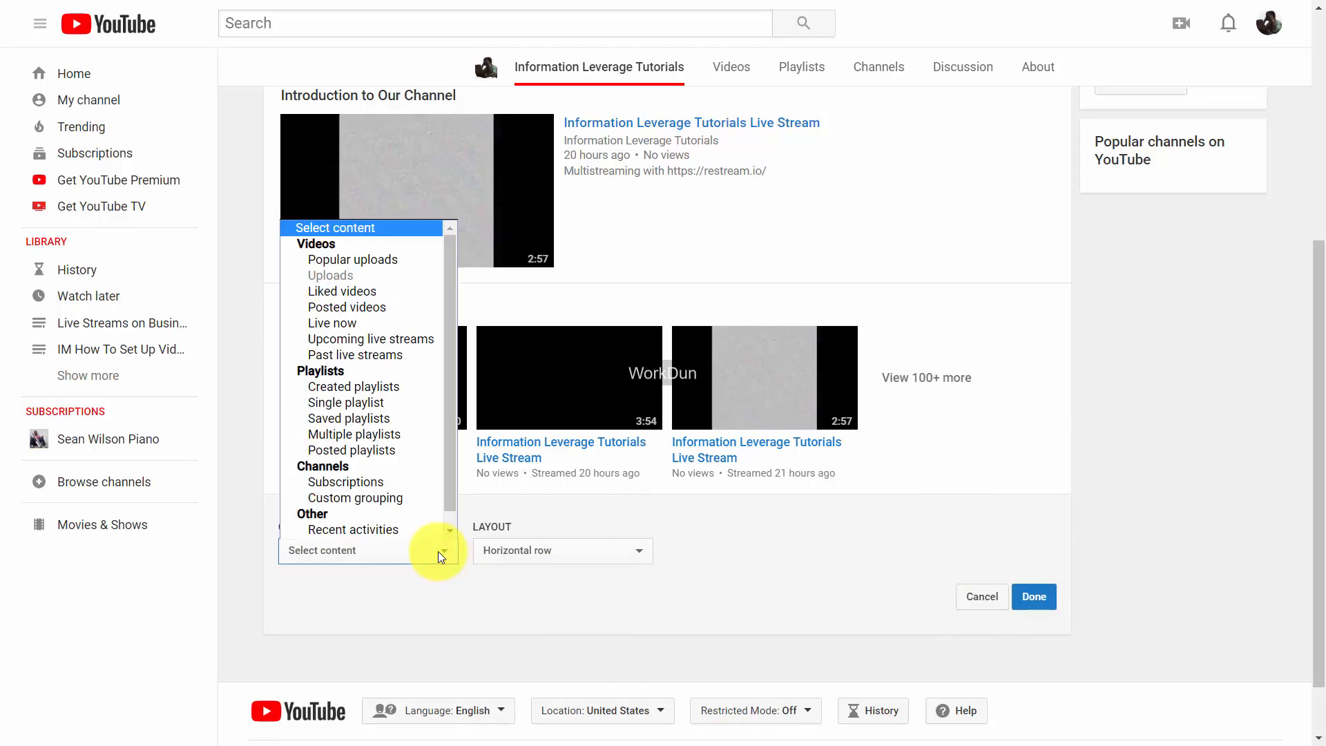
left_click(407, 404)
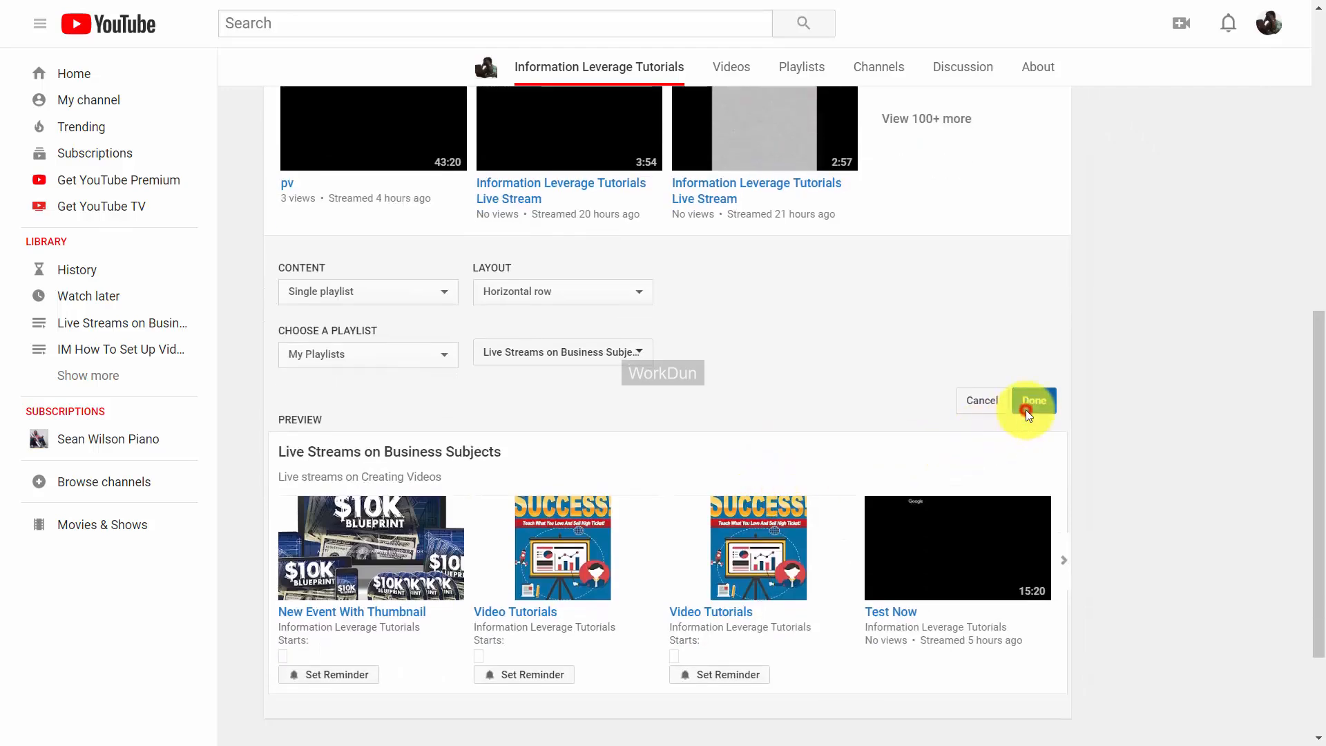
left_click(1027, 416)
scroll(813, 454, "up", 3)
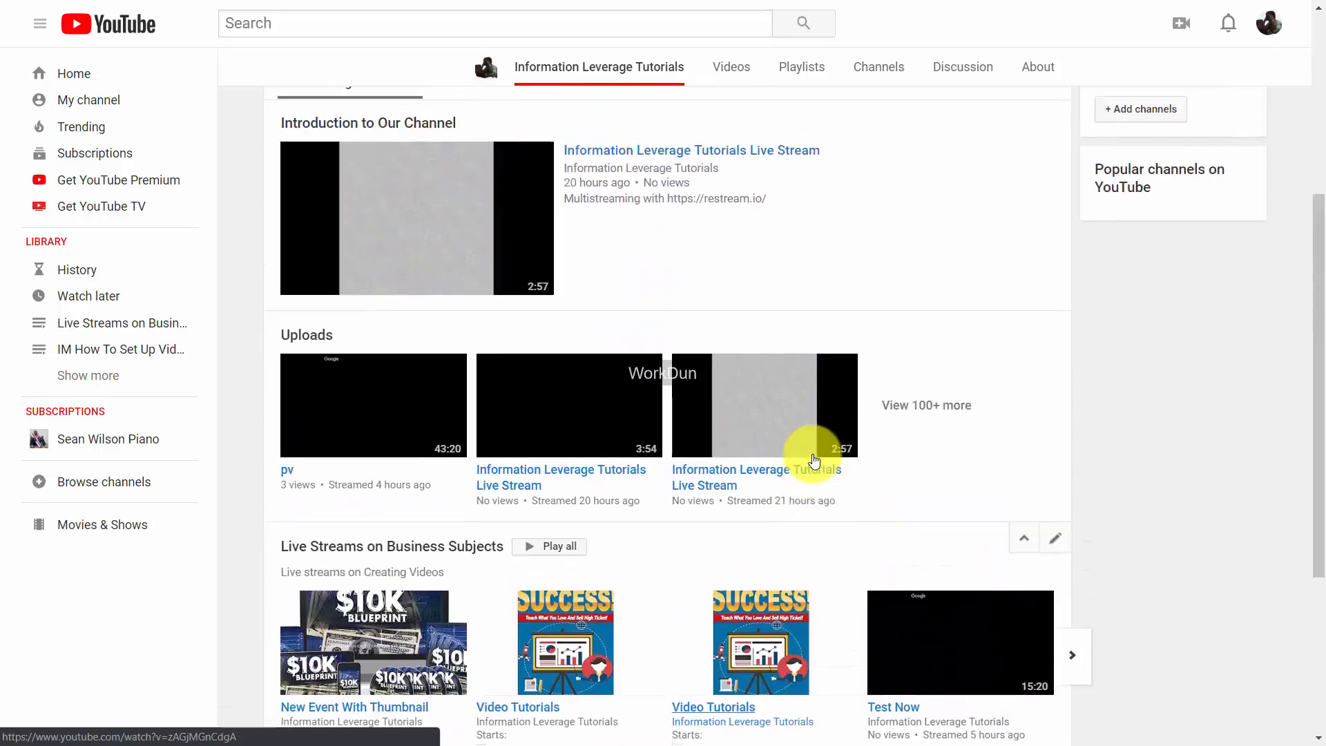
scroll(813, 454, "down", 1)
scroll(813, 454, "down", 2)
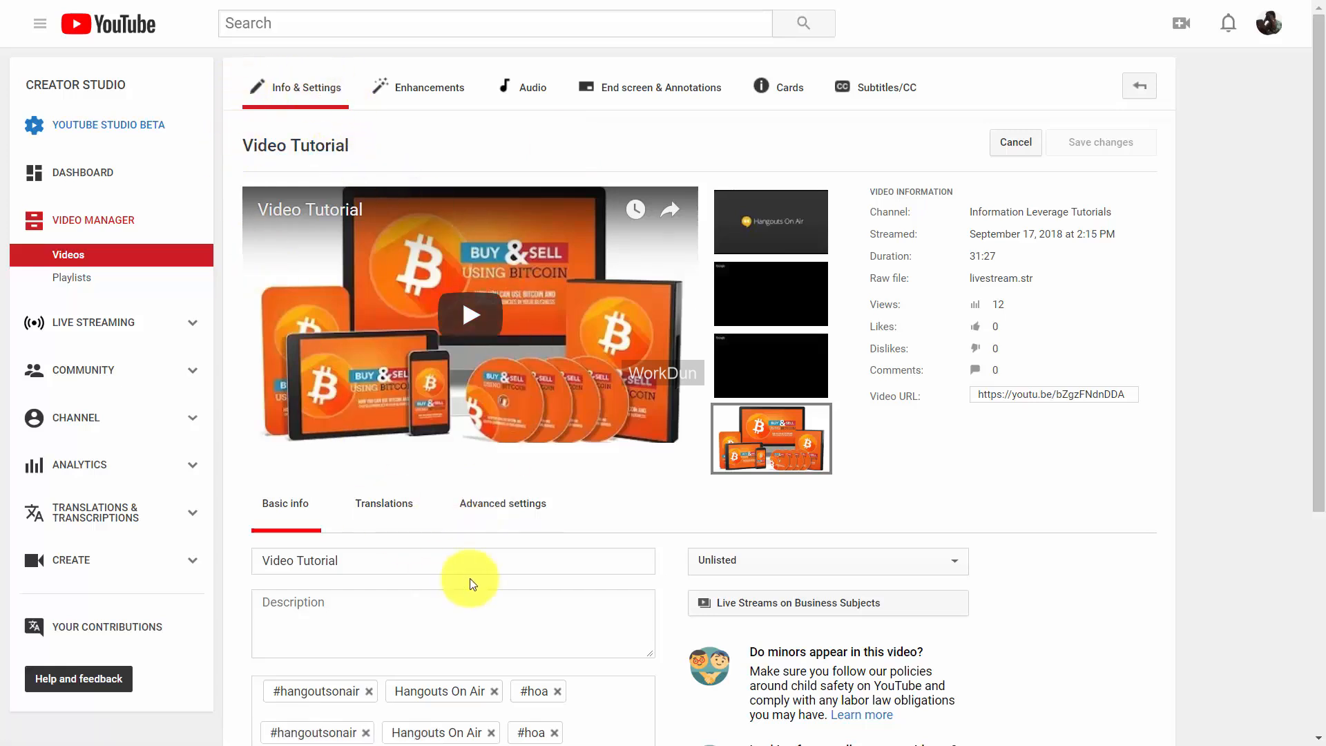
Tick Allow live chat replay on Video Tutorial's Advanced settings tab.
left_click(497, 509)
scroll(628, 515, "down", 3)
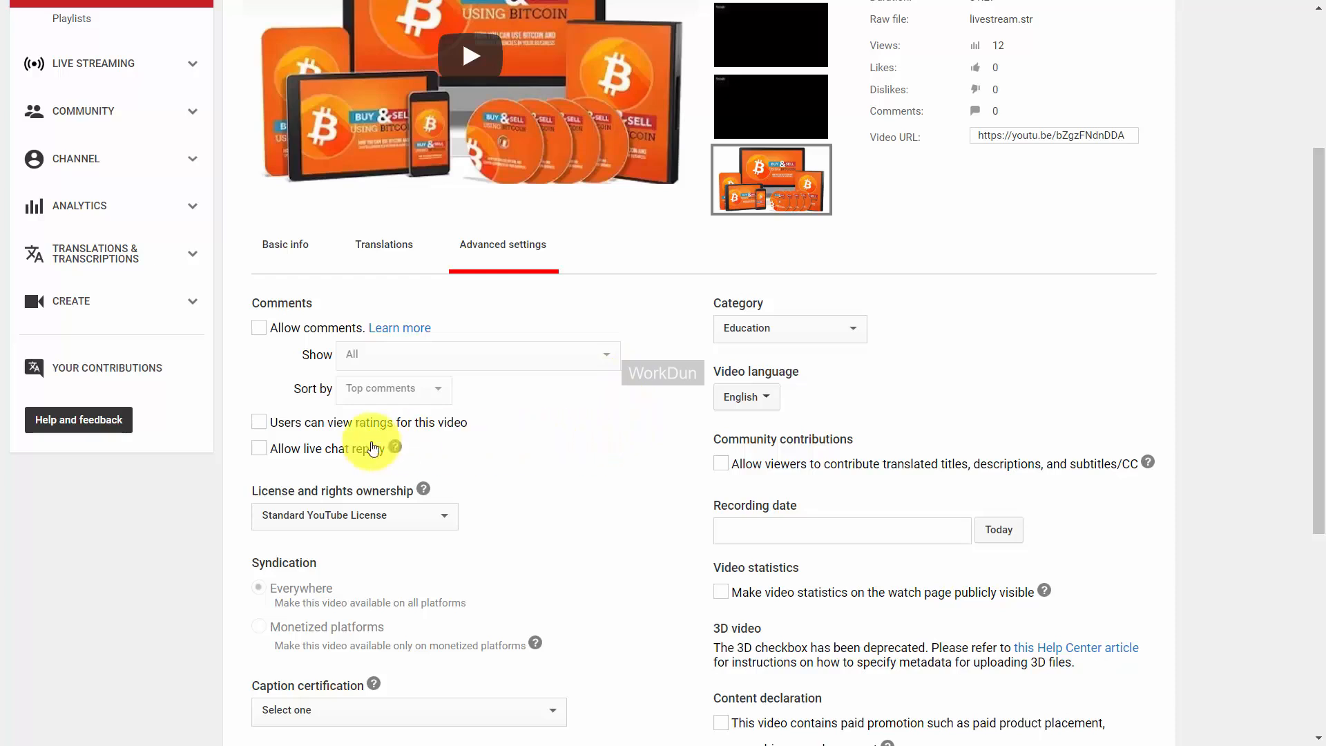
left_click(260, 450)
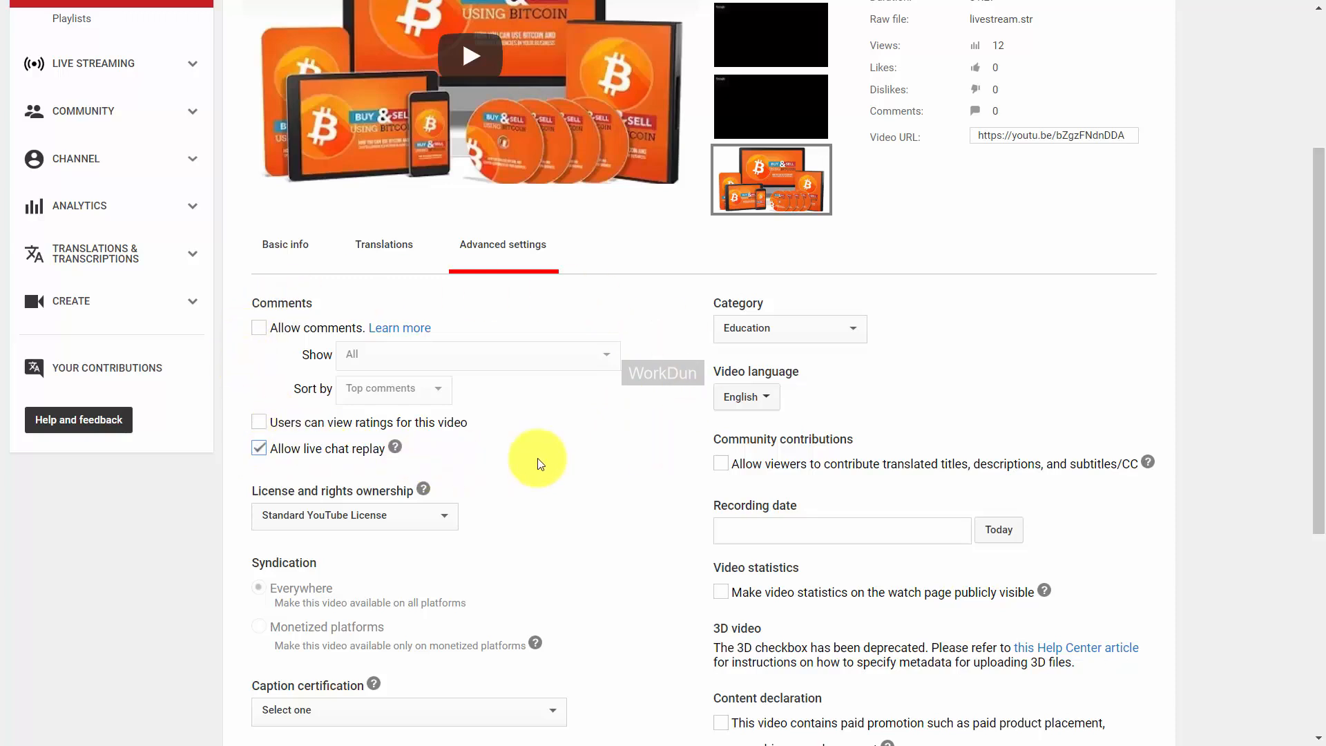
scroll(540, 464, "down", 5)
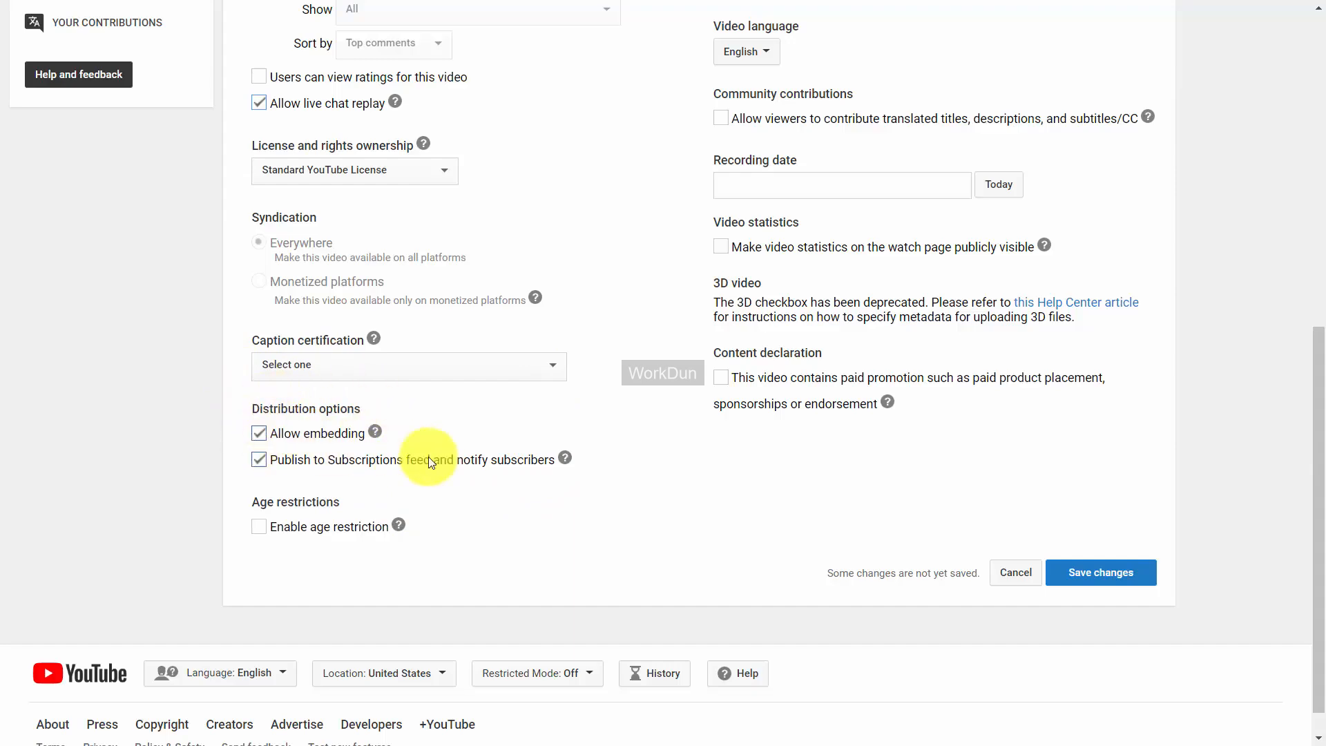
scroll(428, 457, "up", 3)
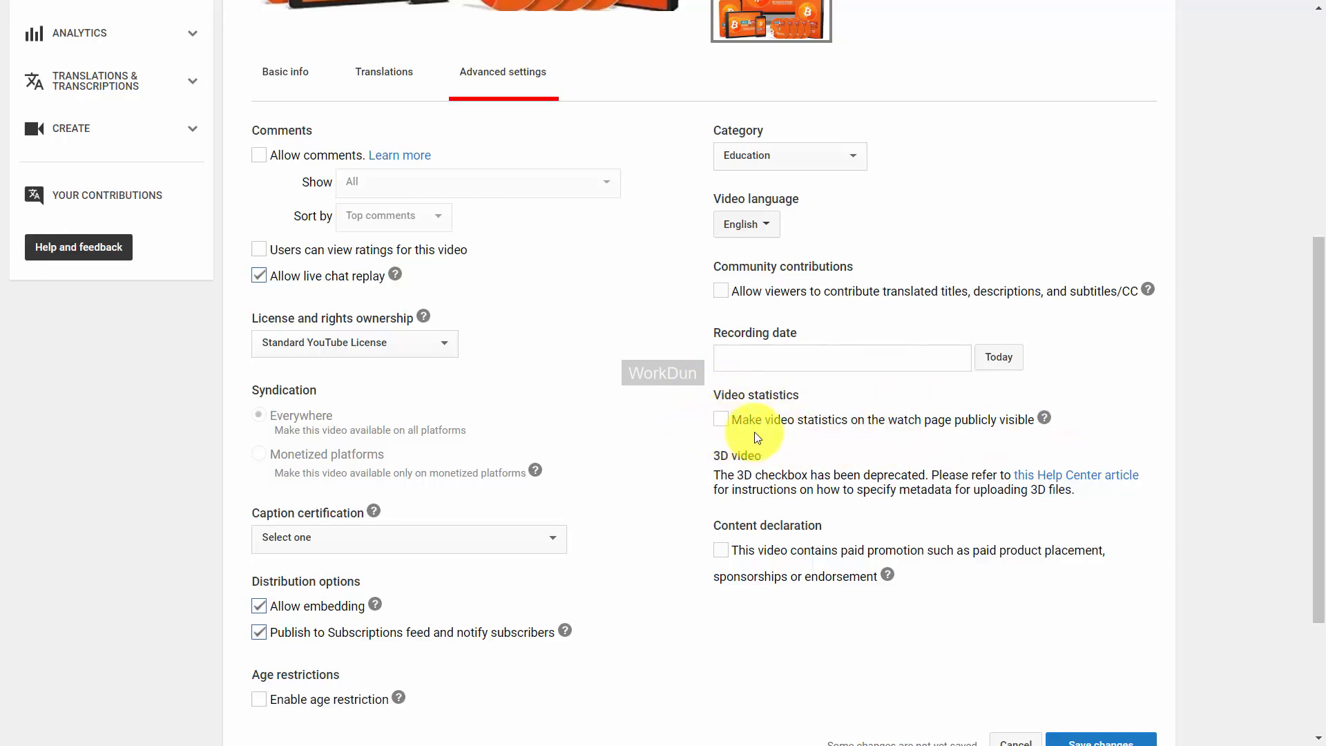
scroll(754, 430, "up", 3)
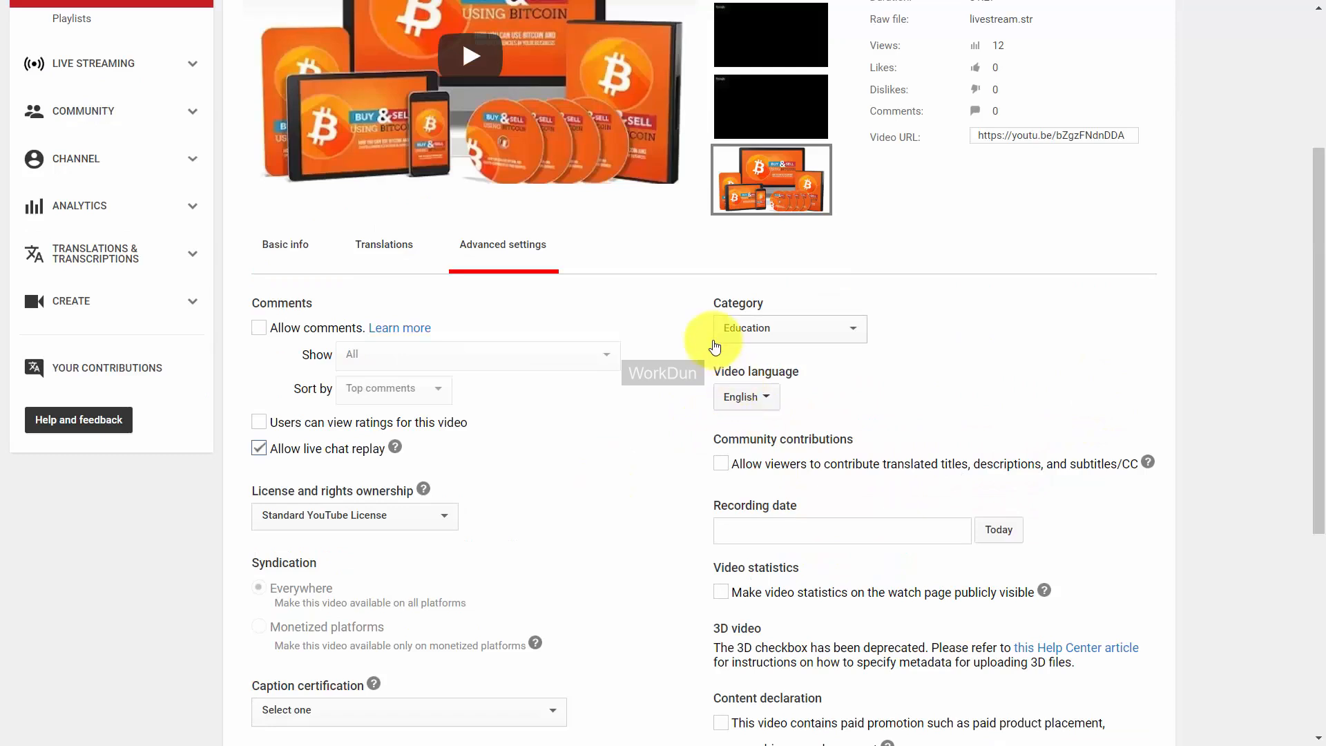
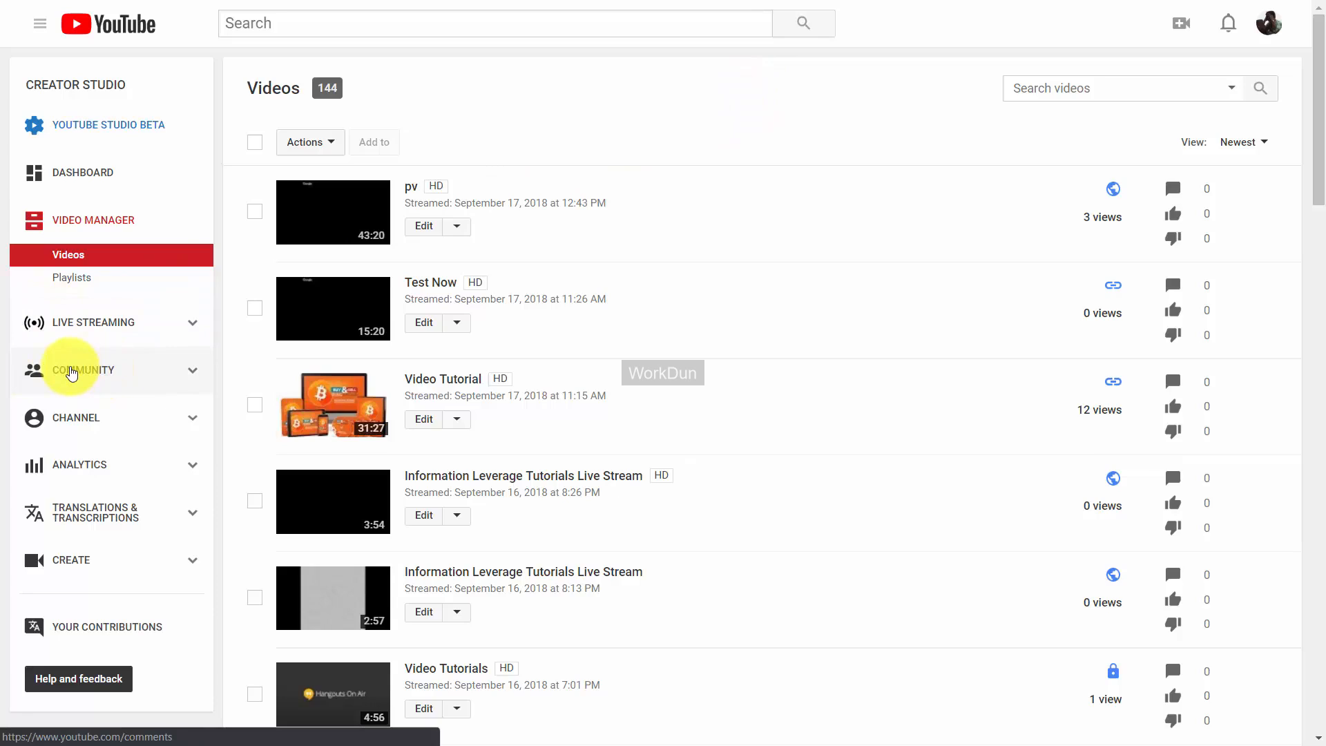
Open Community > Subscribers and sort the subscriber list by Most popular.
left_click(69, 373)
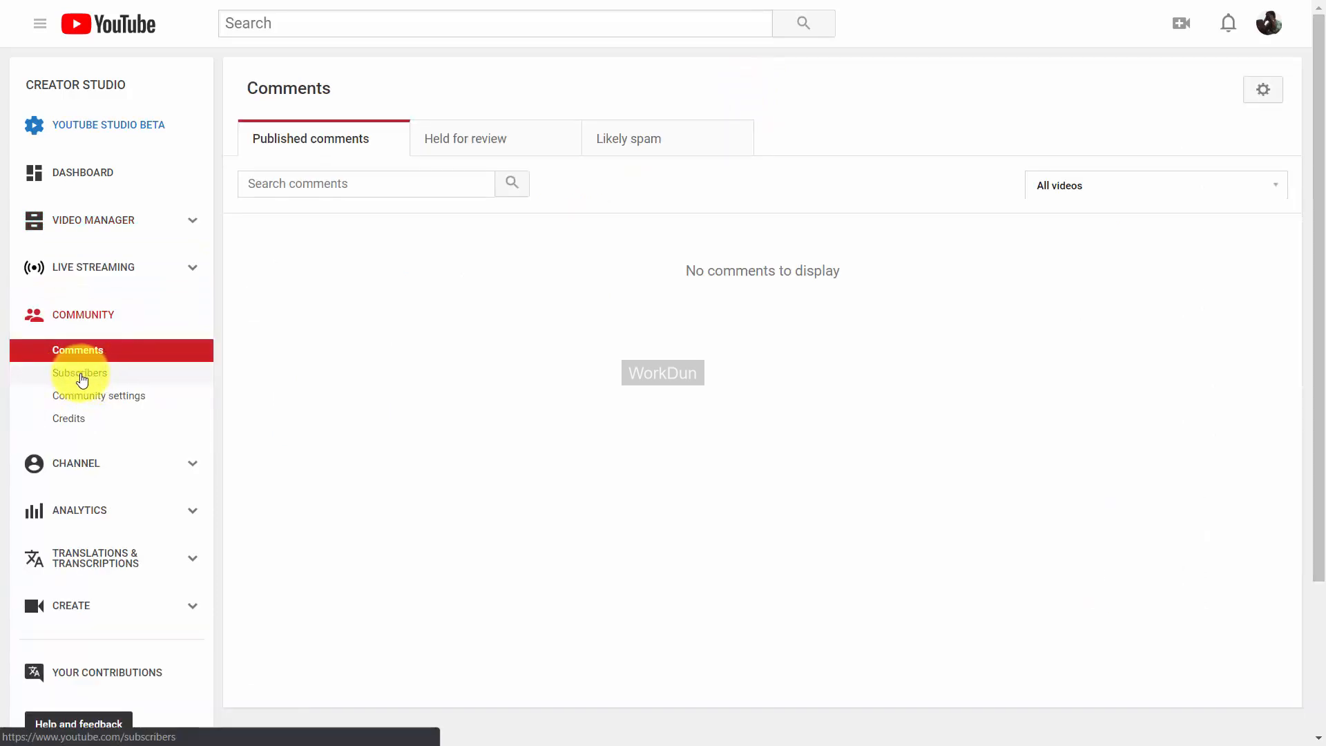
left_click(83, 375)
scroll(782, 33, "down", 1)
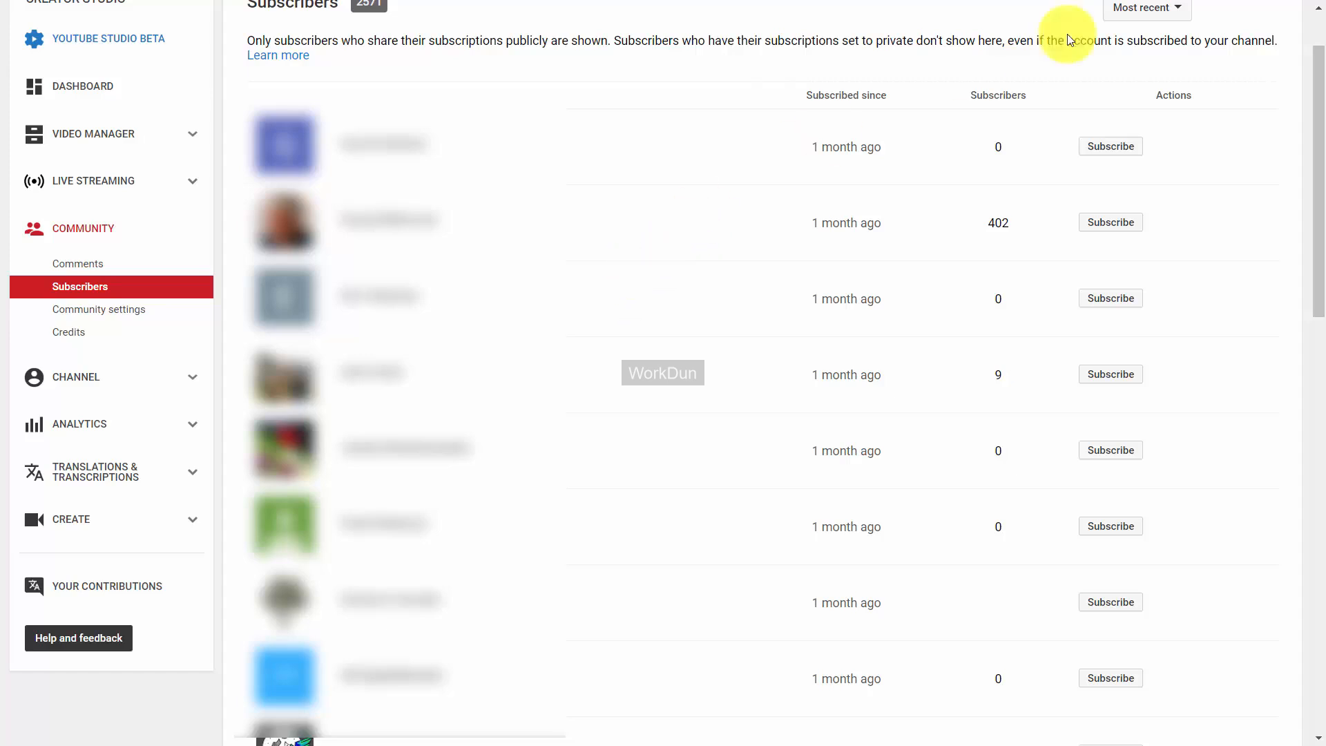
left_click(1178, 14)
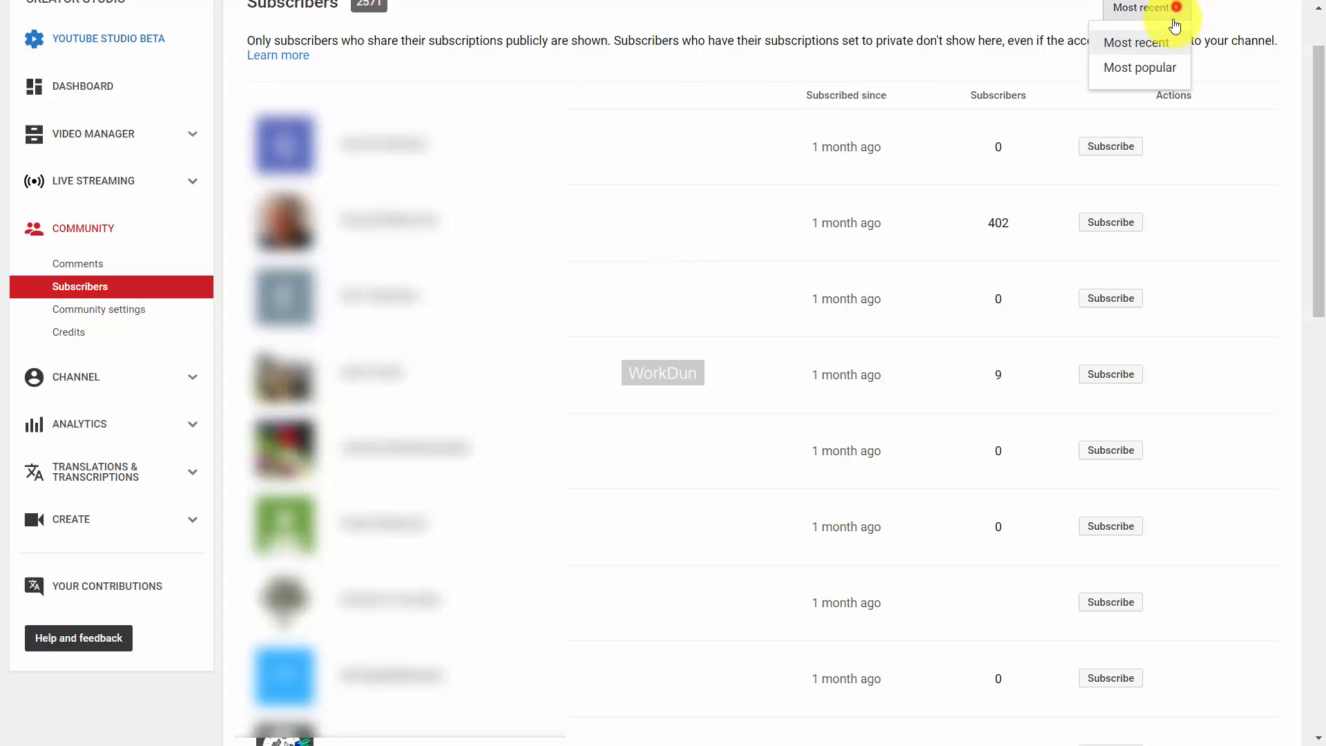
left_click(1165, 68)
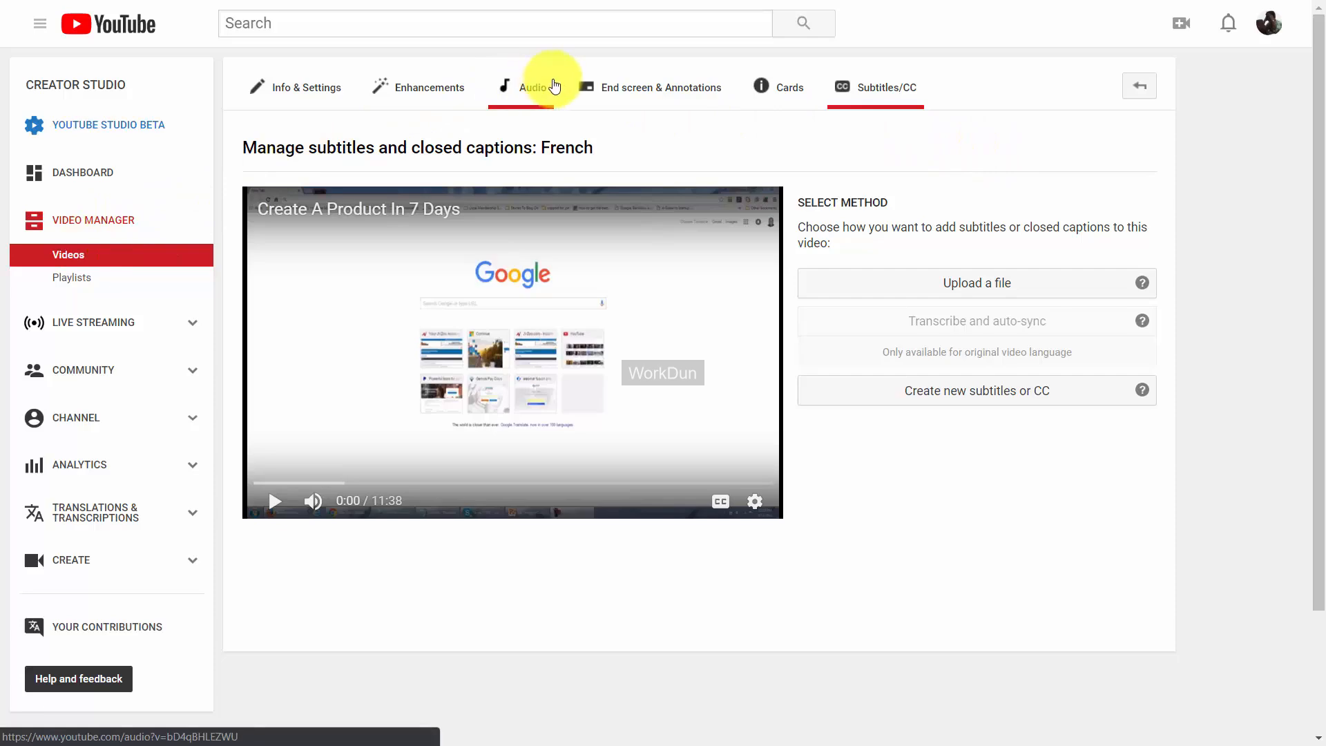
Open the pv video's Audio editor, pause the preview, and browse the track list.
left_click(528, 90)
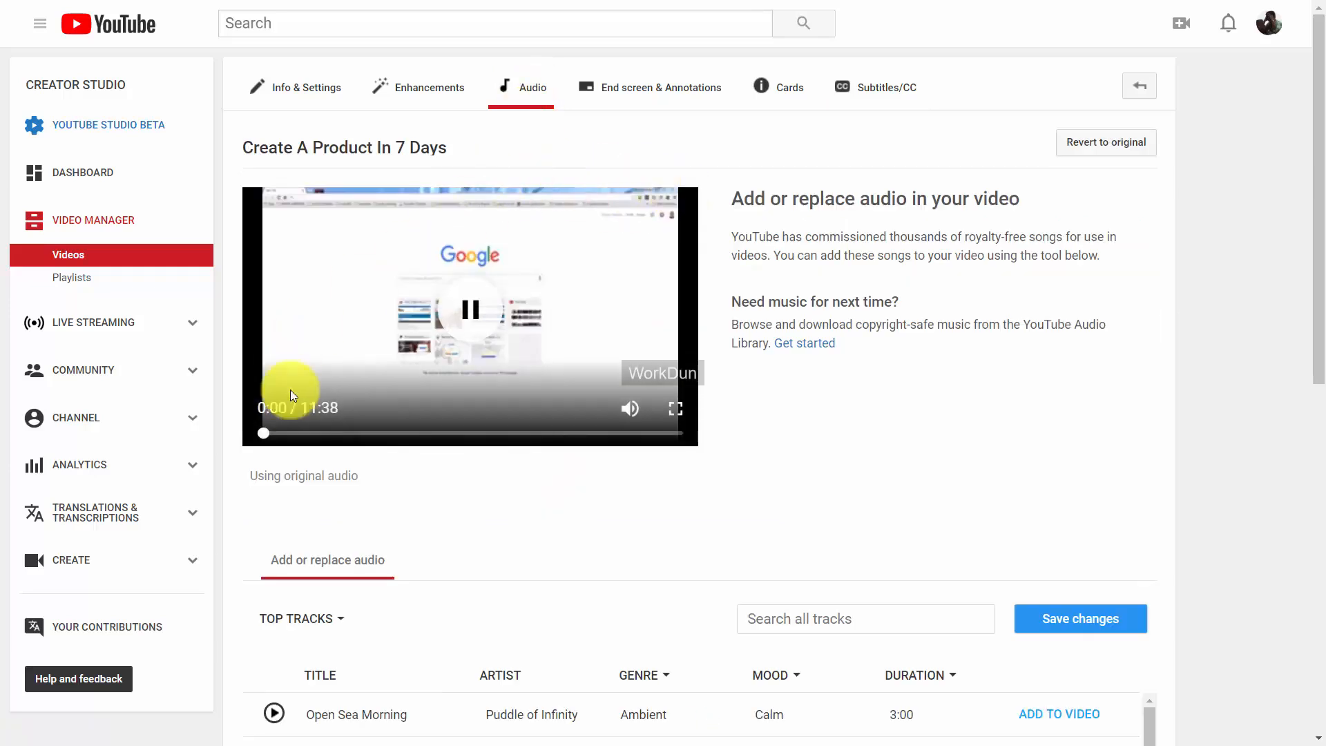
left_click(472, 308)
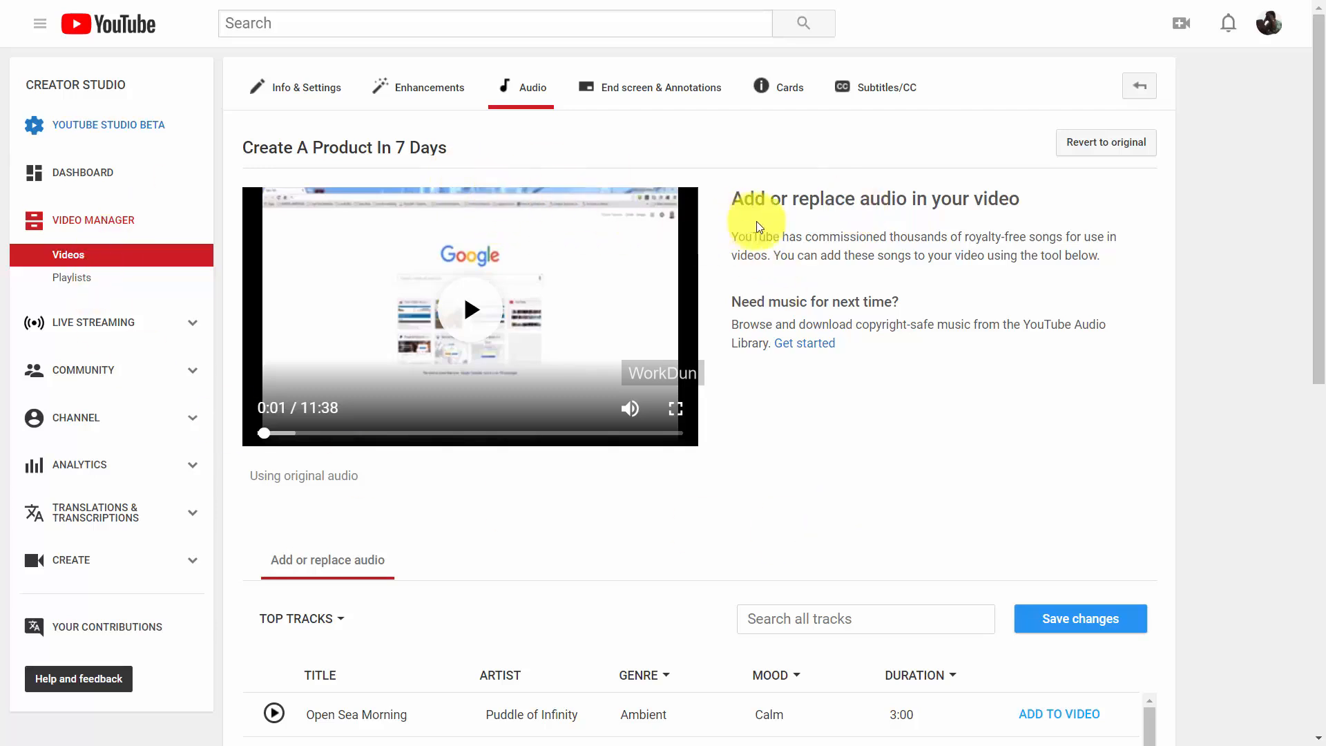
scroll(760, 221, "down", 3)
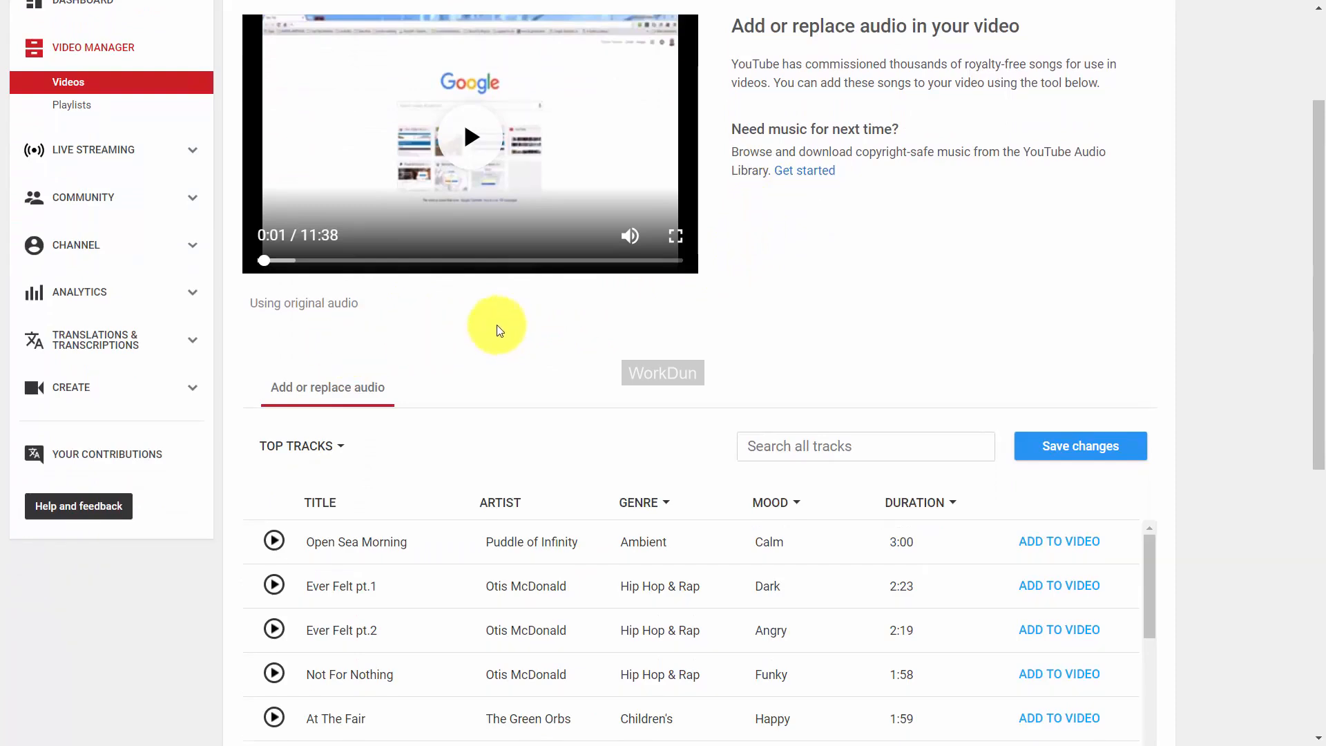
scroll(608, 332, "down", 3)
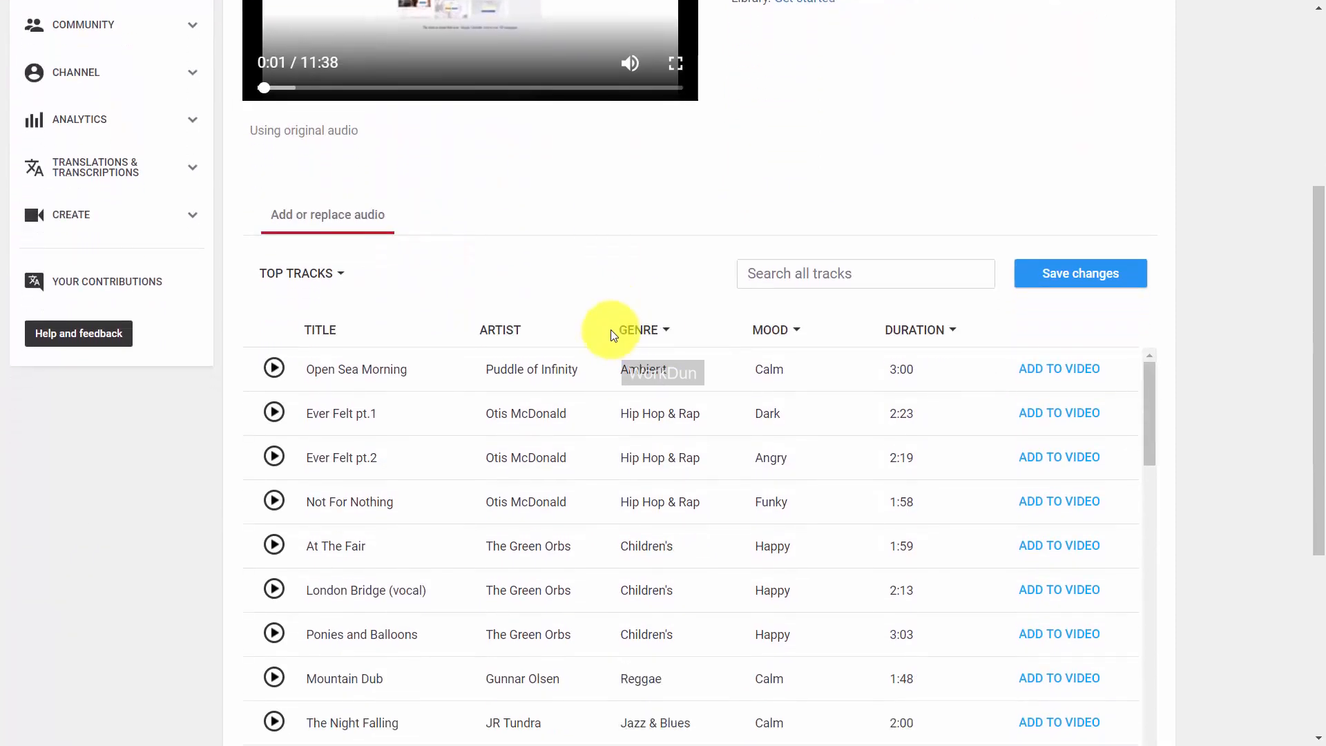
scroll(611, 236, "down", 2)
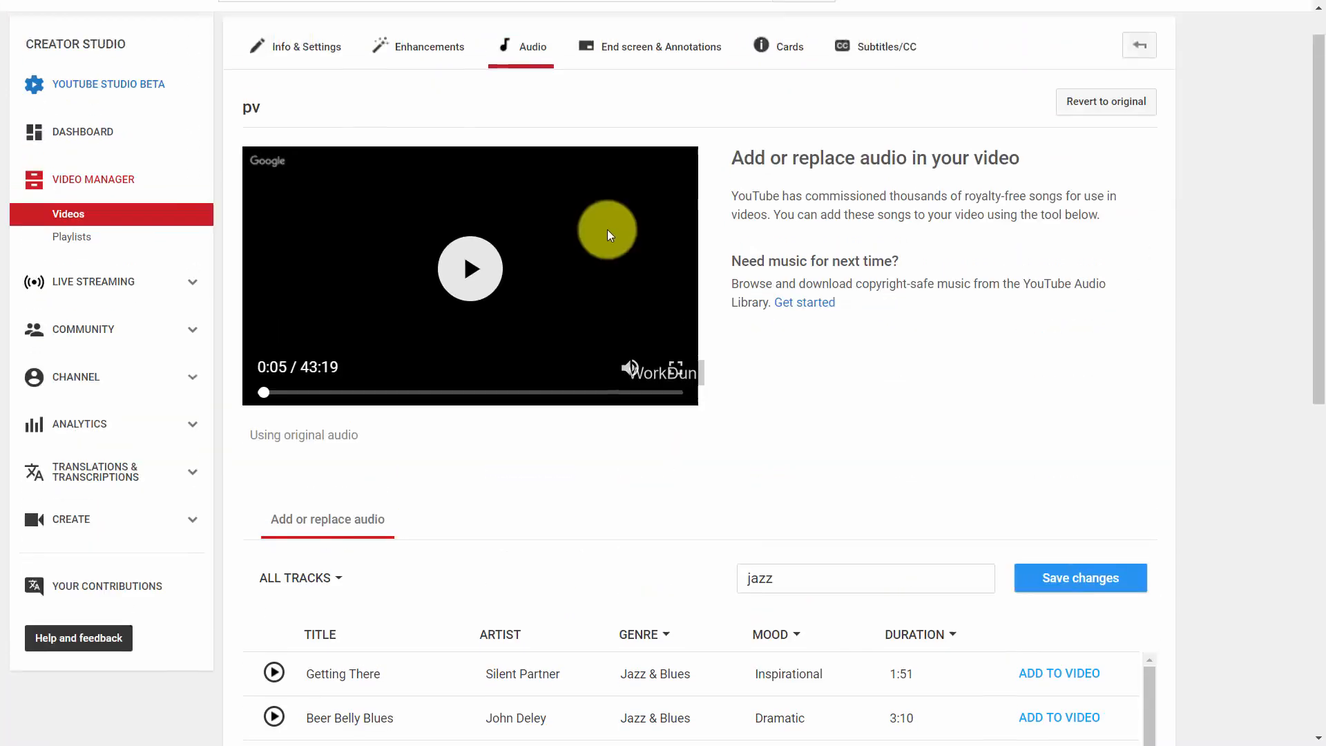
scroll(607, 229, "down", 3)
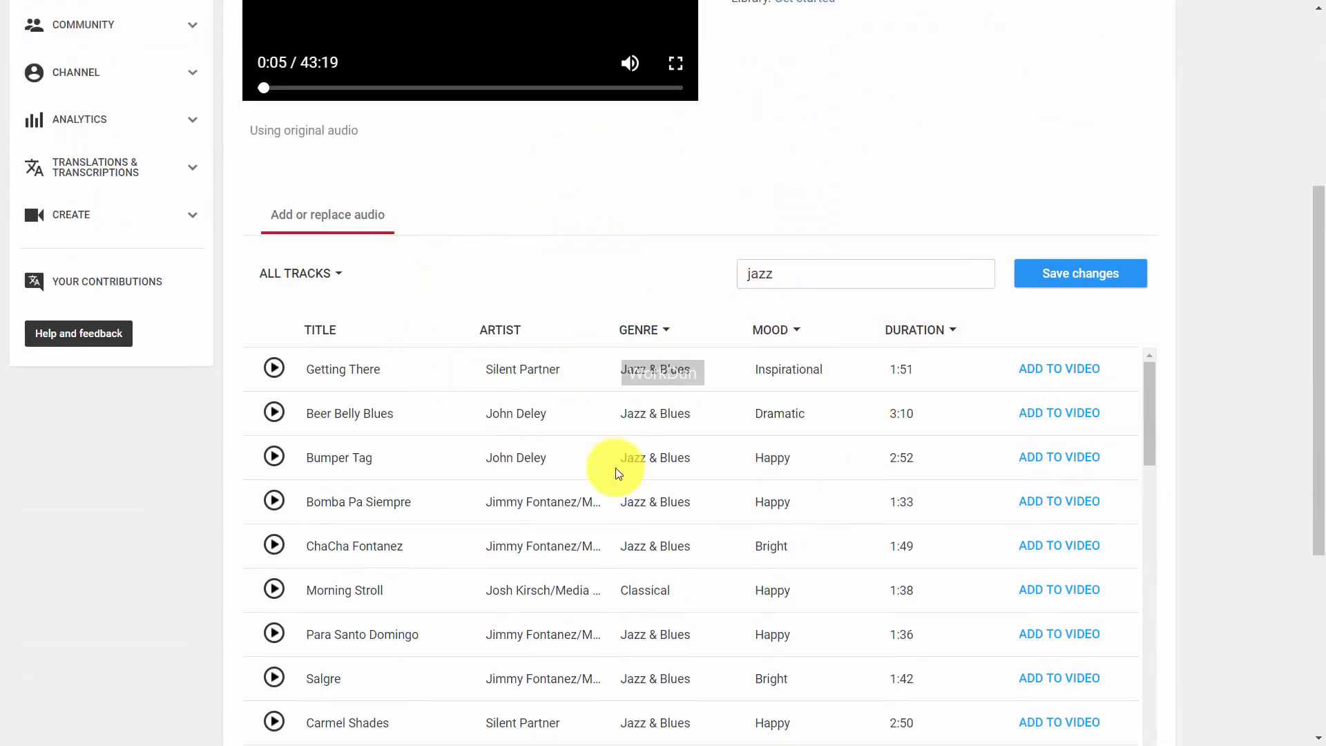
scroll(632, 441, "down", 3)
scroll(897, 450, "up", 3)
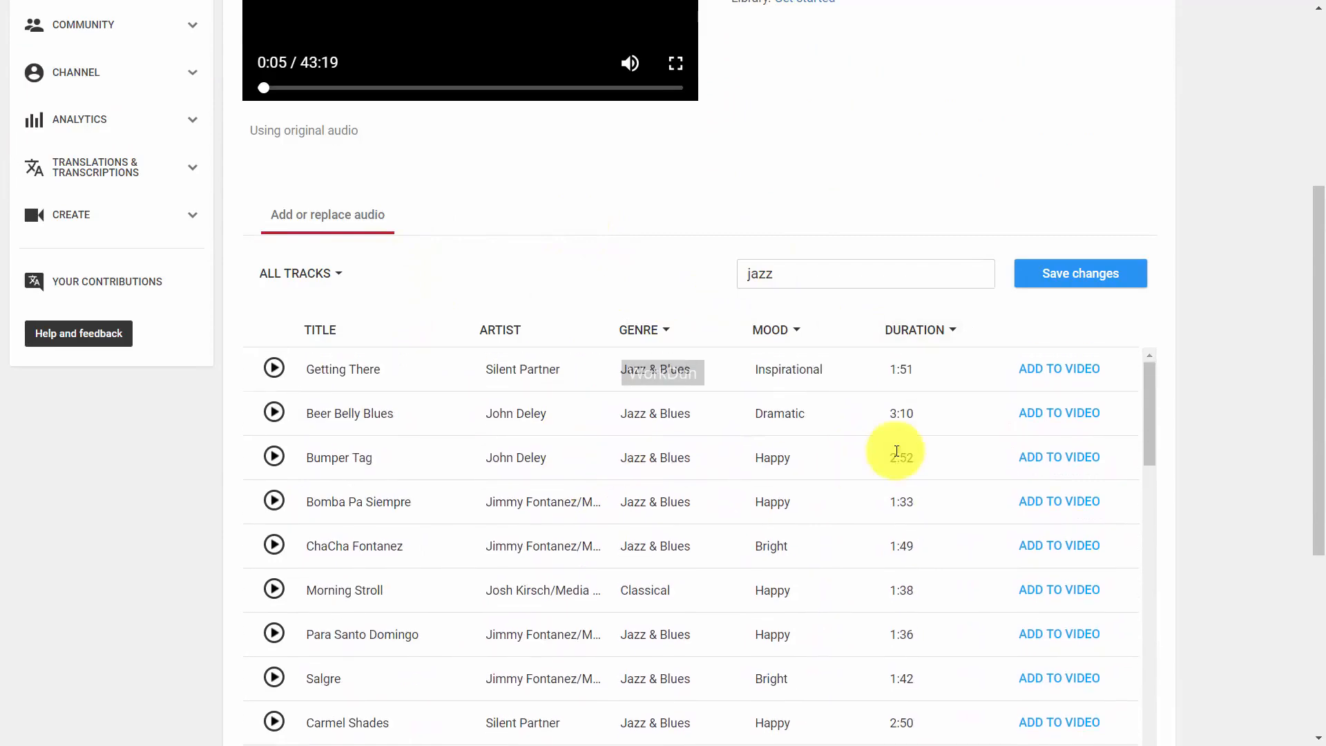
scroll(784, 437, "up", 1)
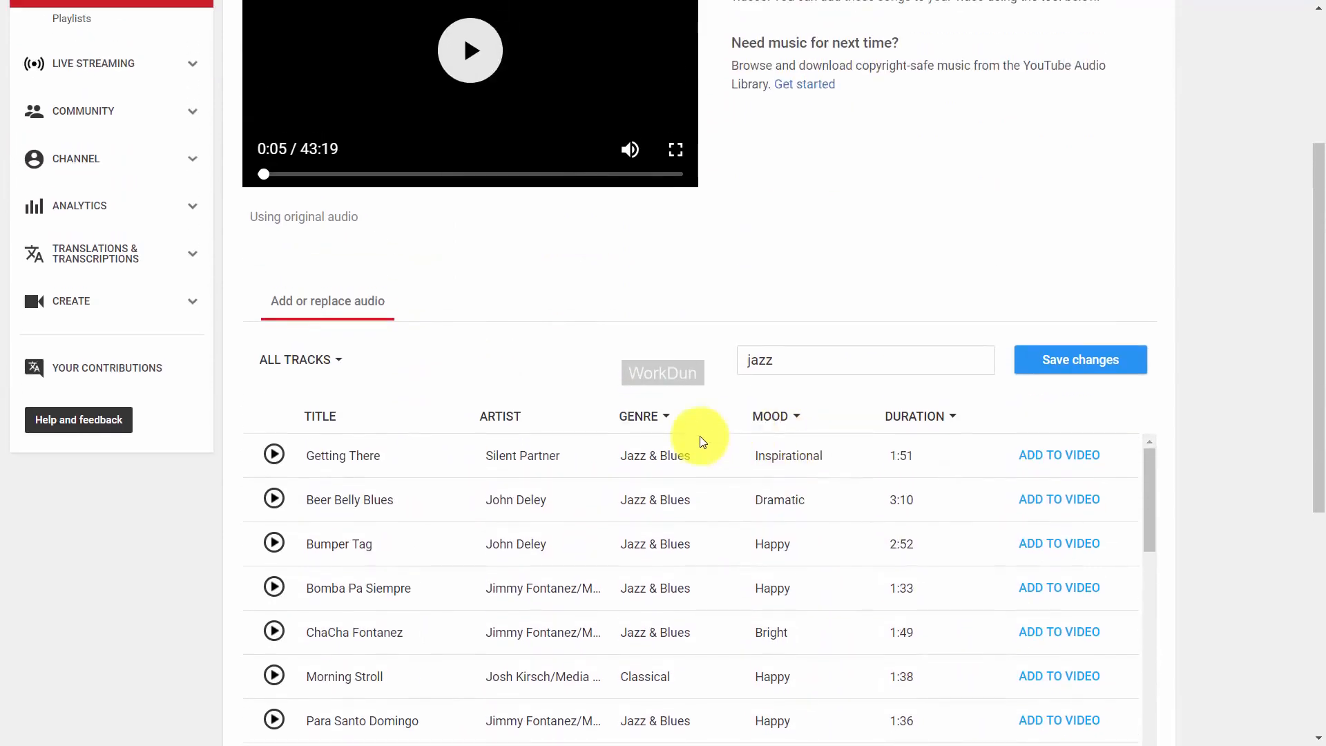
scroll(700, 439, "down", 2)
scroll(698, 439, "up", 2)
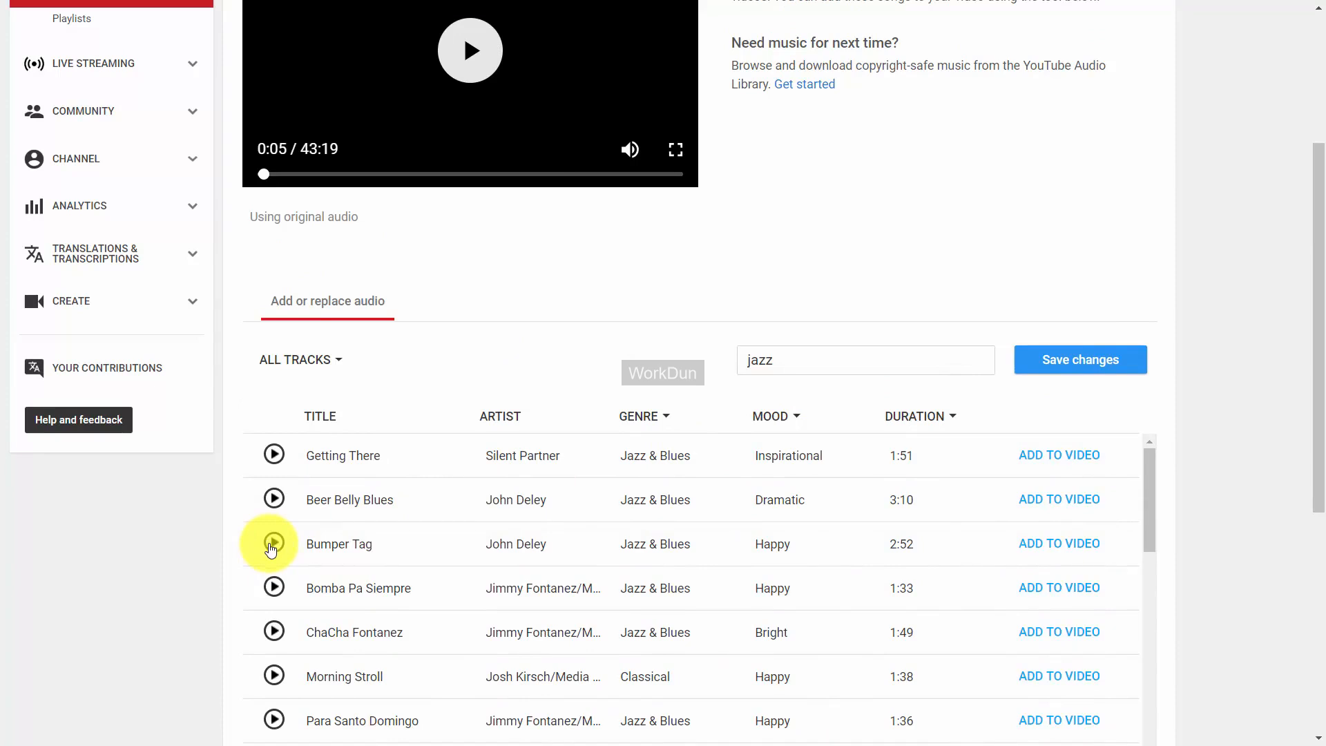
Filter the music library's Genre to Jazz & Blues and look through the matching tracks.
left_click(659, 424)
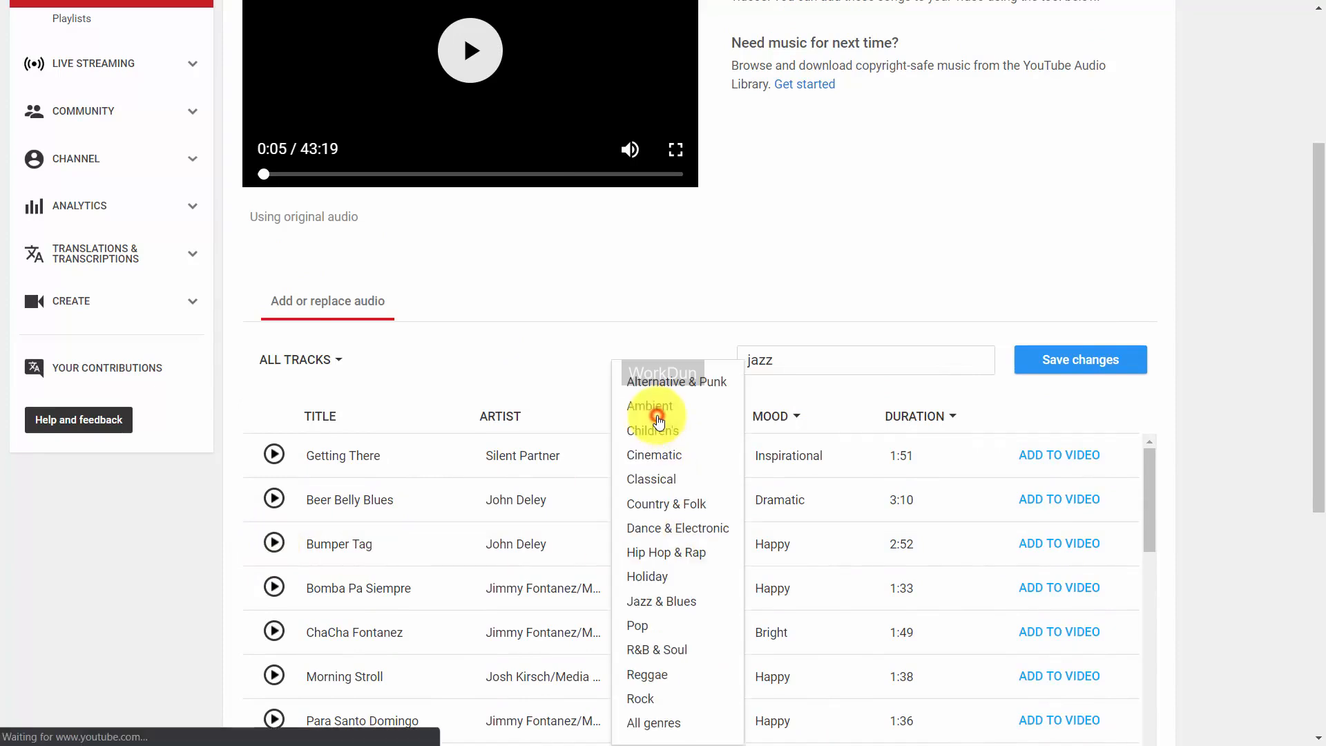
left_click(657, 601)
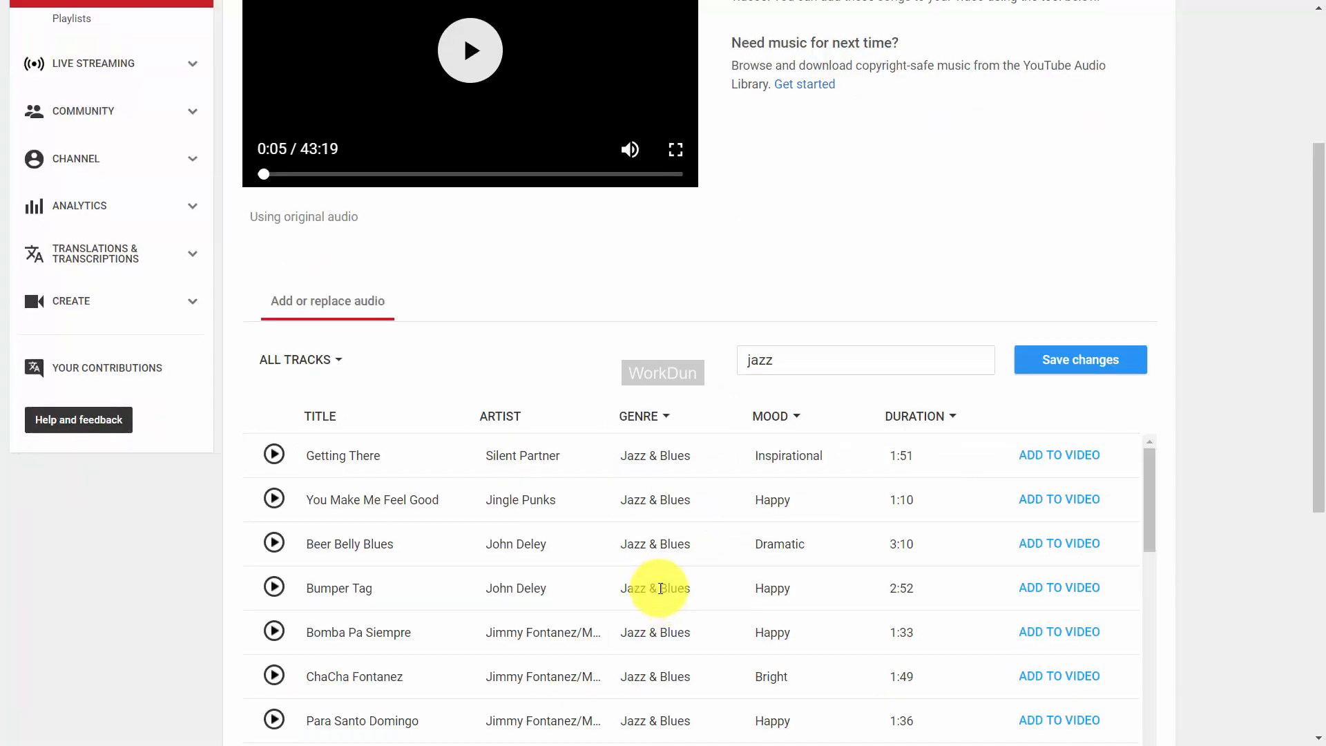
scroll(653, 577, "down", 4)
scroll(652, 574, "up", 3)
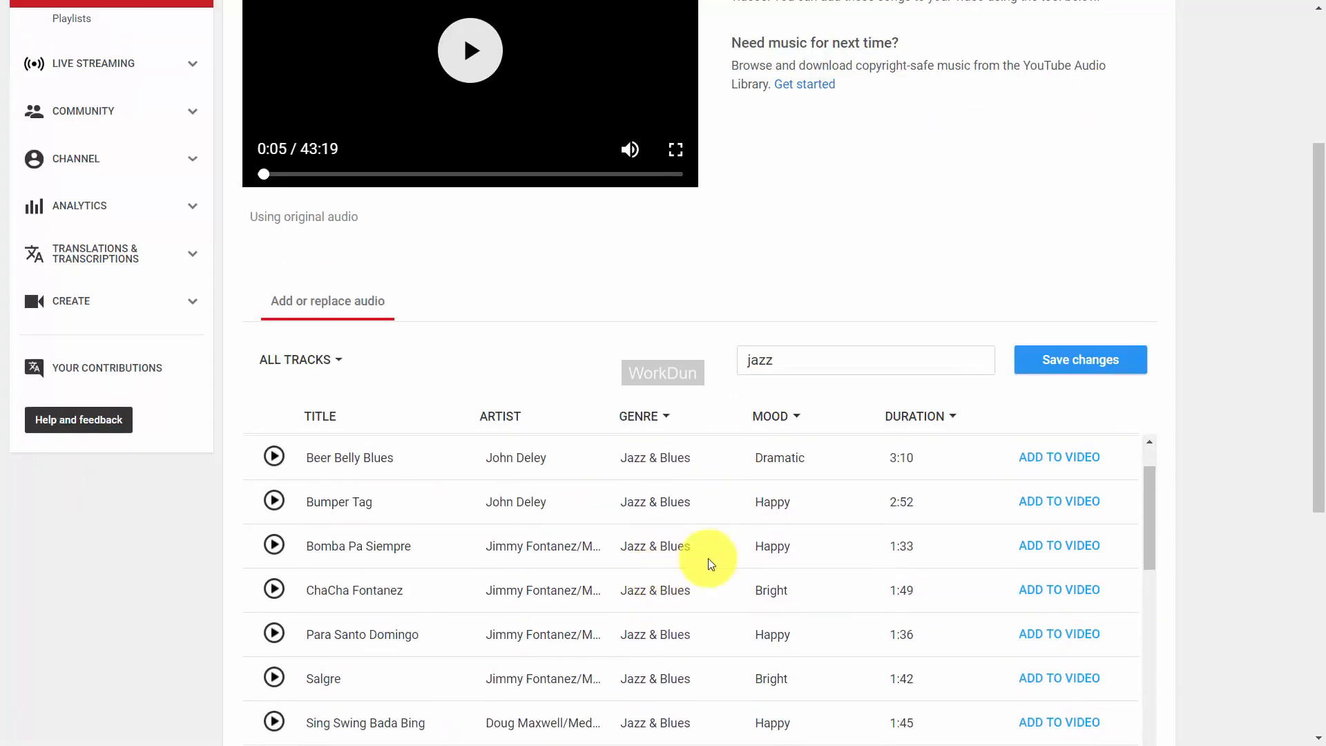
scroll(1209, 510, "down", 4)
scroll(819, 473, "up", 1)
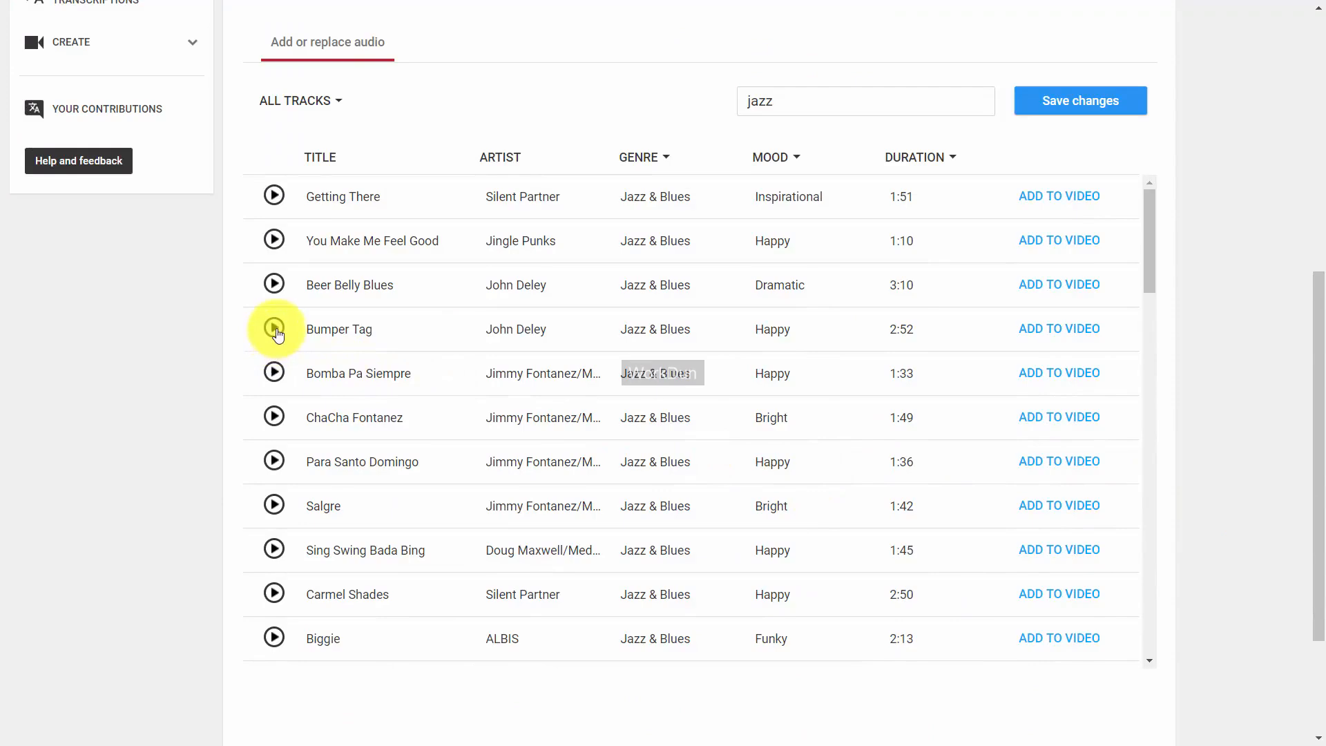
scroll(359, 387, "up", 5)
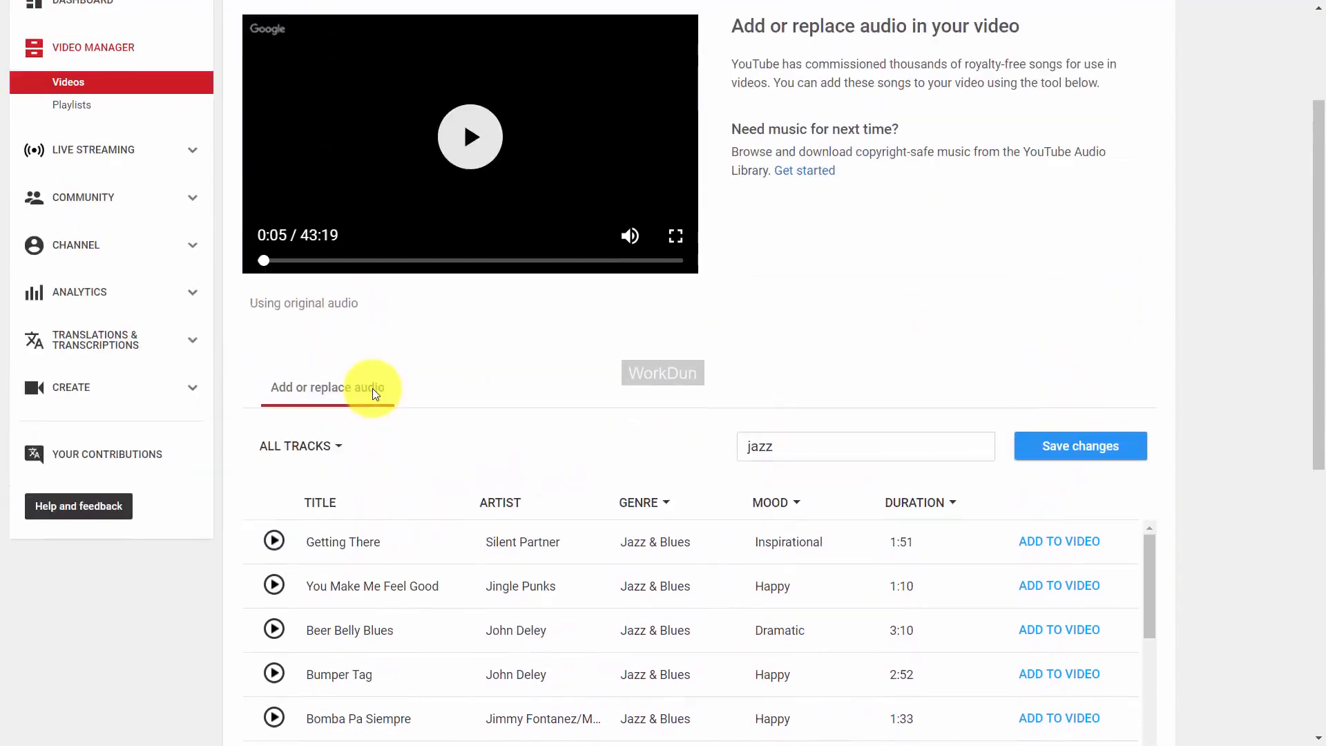
scroll(372, 389, "down", 1)
scroll(373, 388, "up", 1)
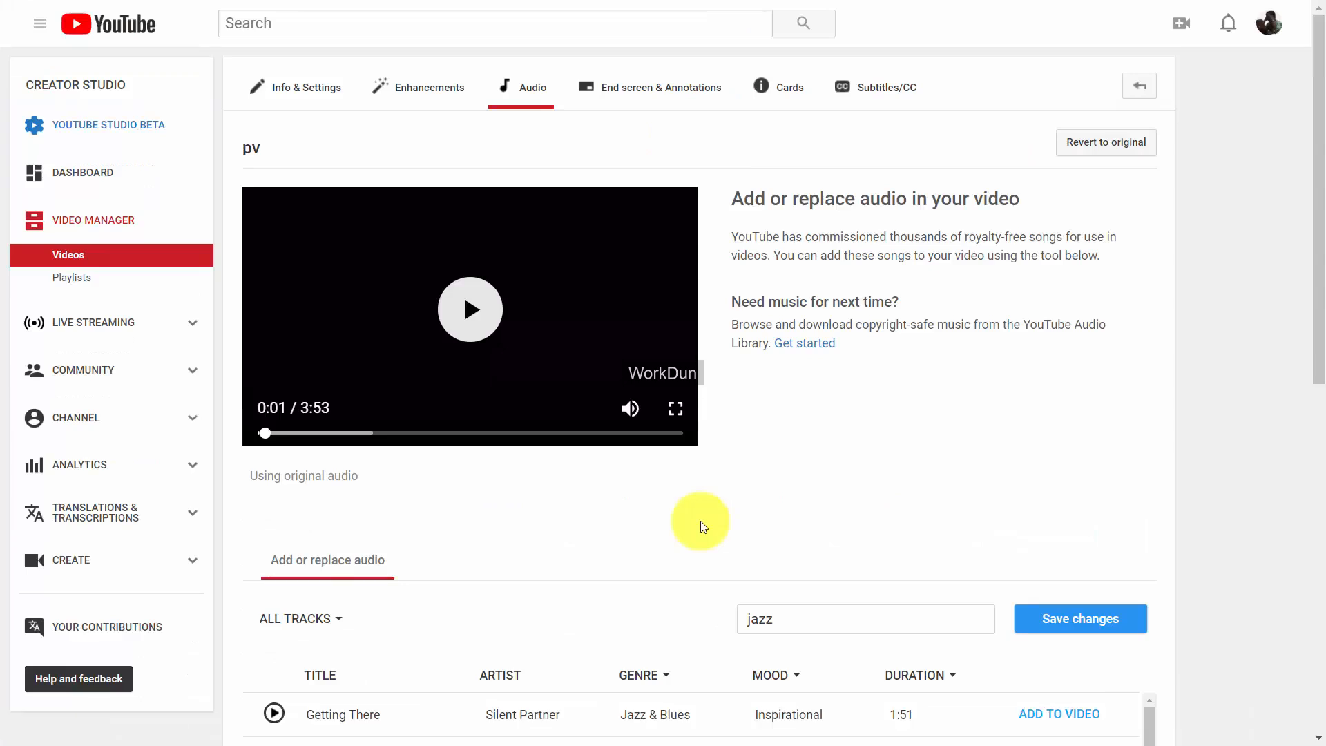
scroll(702, 526, "down", 1)
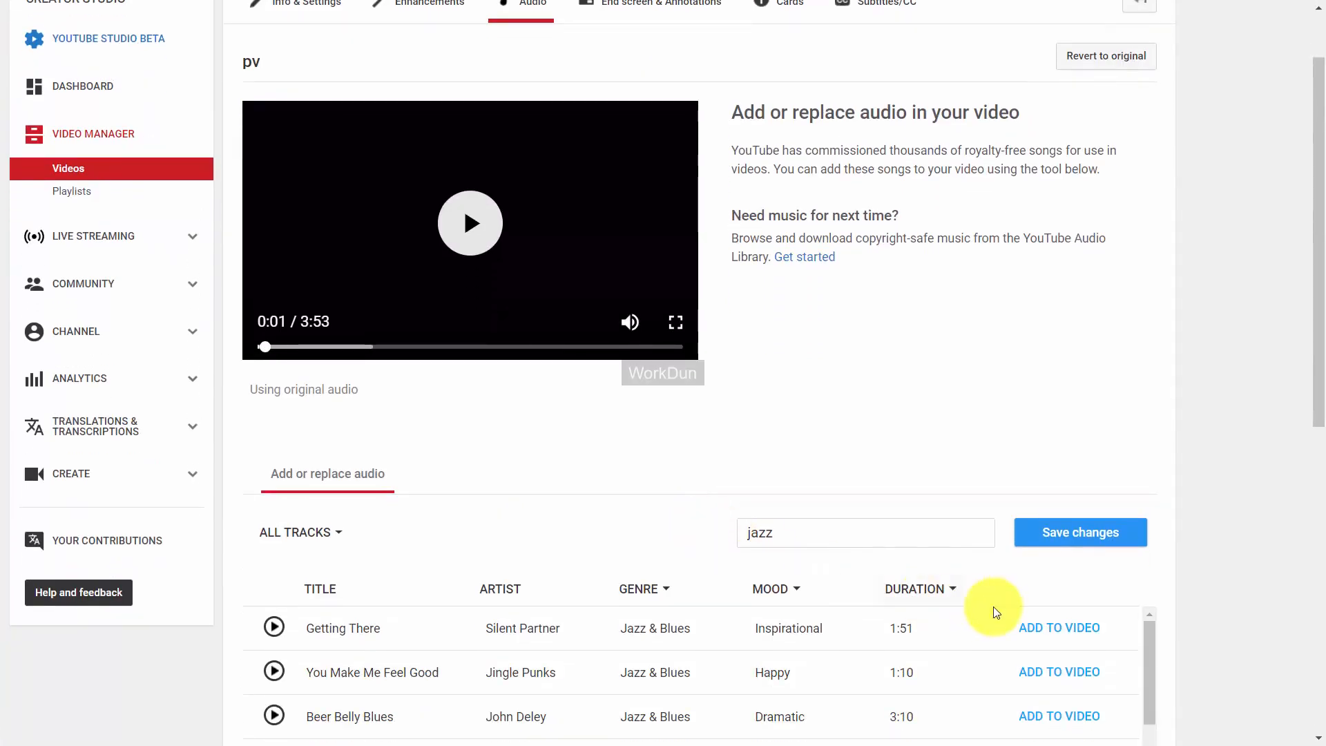
Add Getting There at about 0:02, set Audio Saturation toward Favor original audio, and save.
left_click(1050, 631)
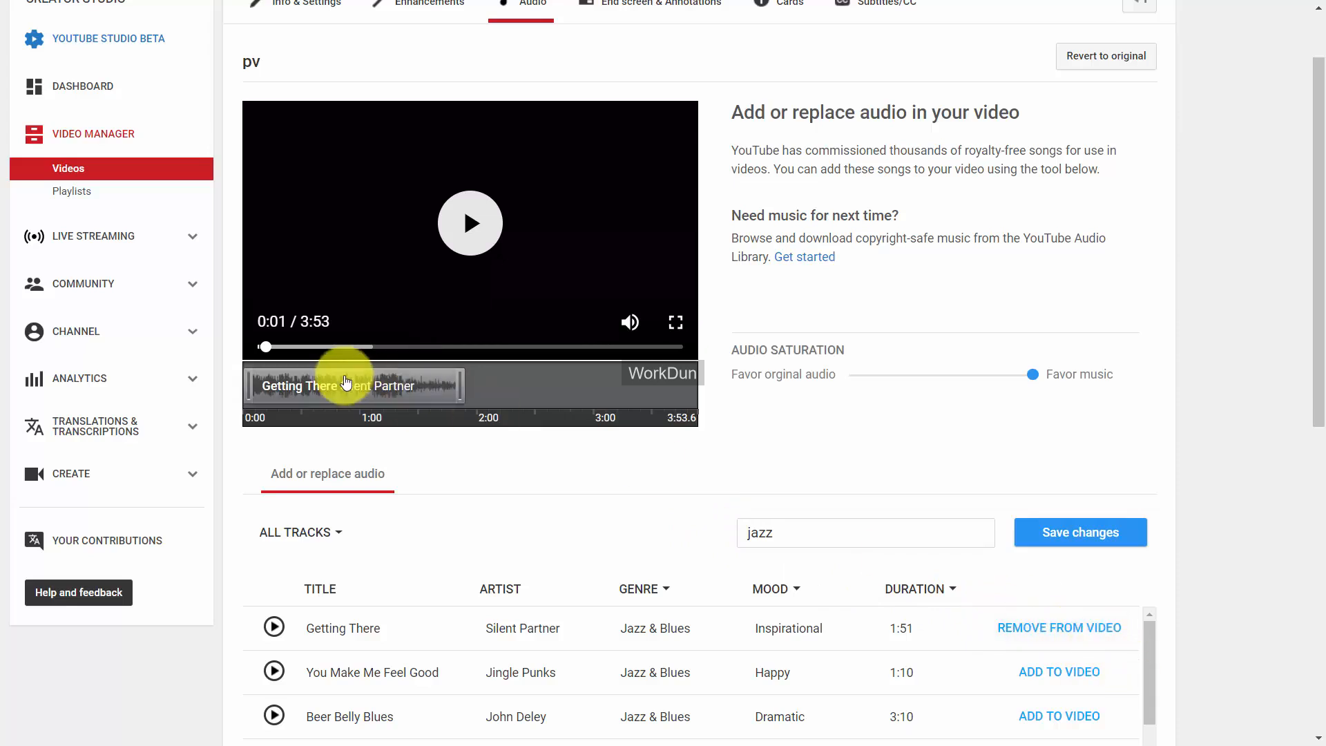
left_click_drag(339, 375, 594, 389)
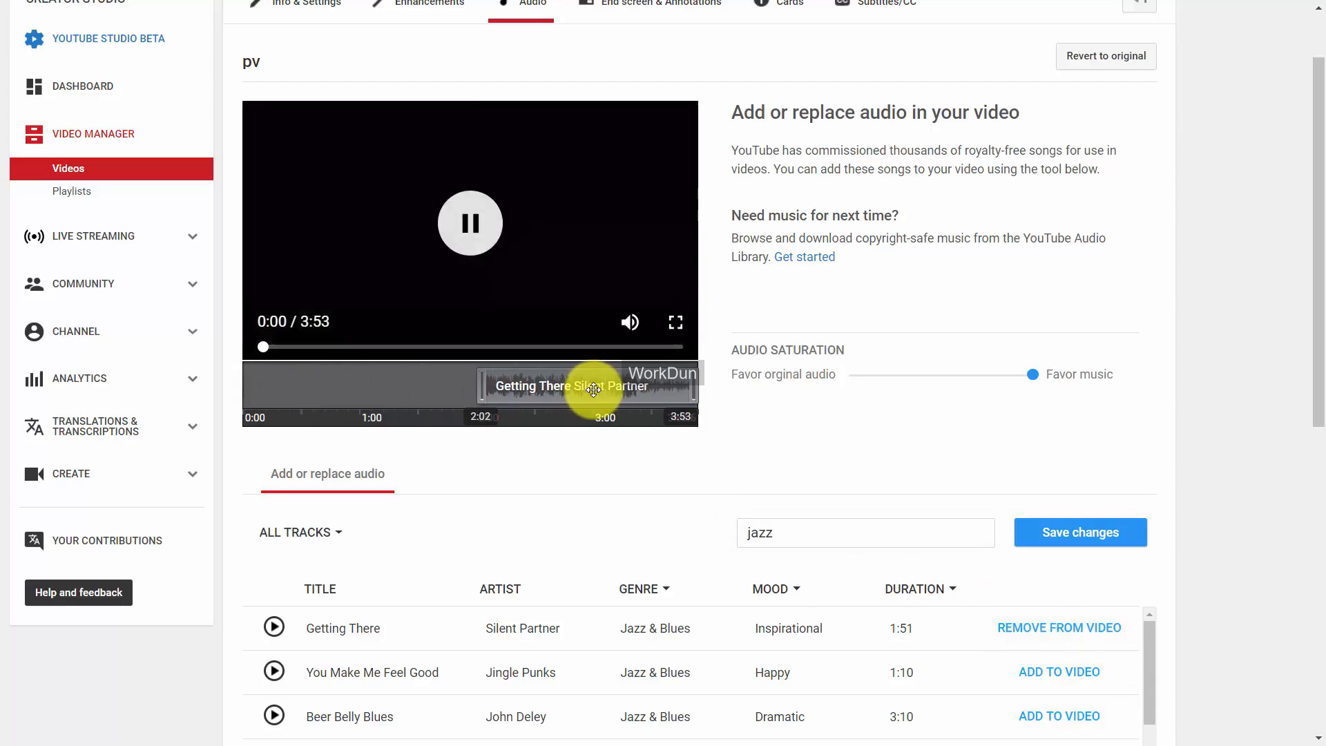
left_click(441, 209)
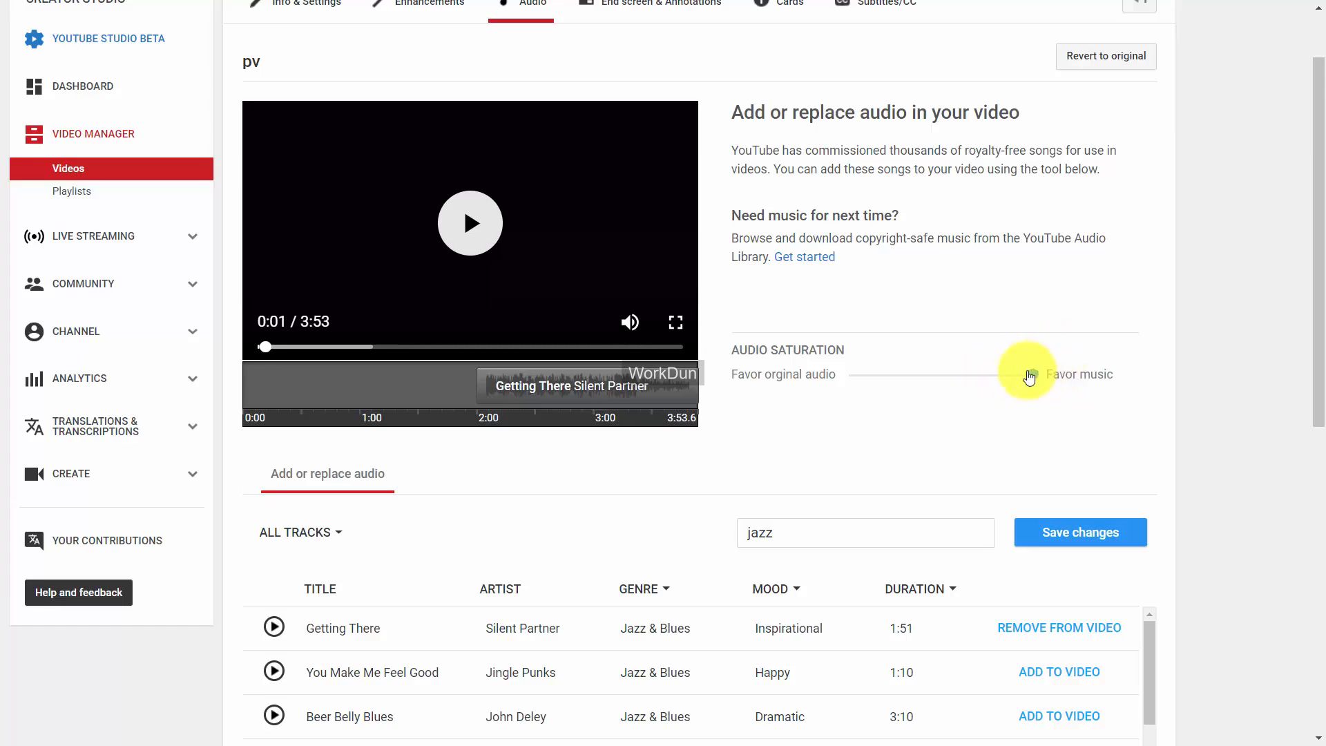
left_click_drag(1024, 380, 843, 385)
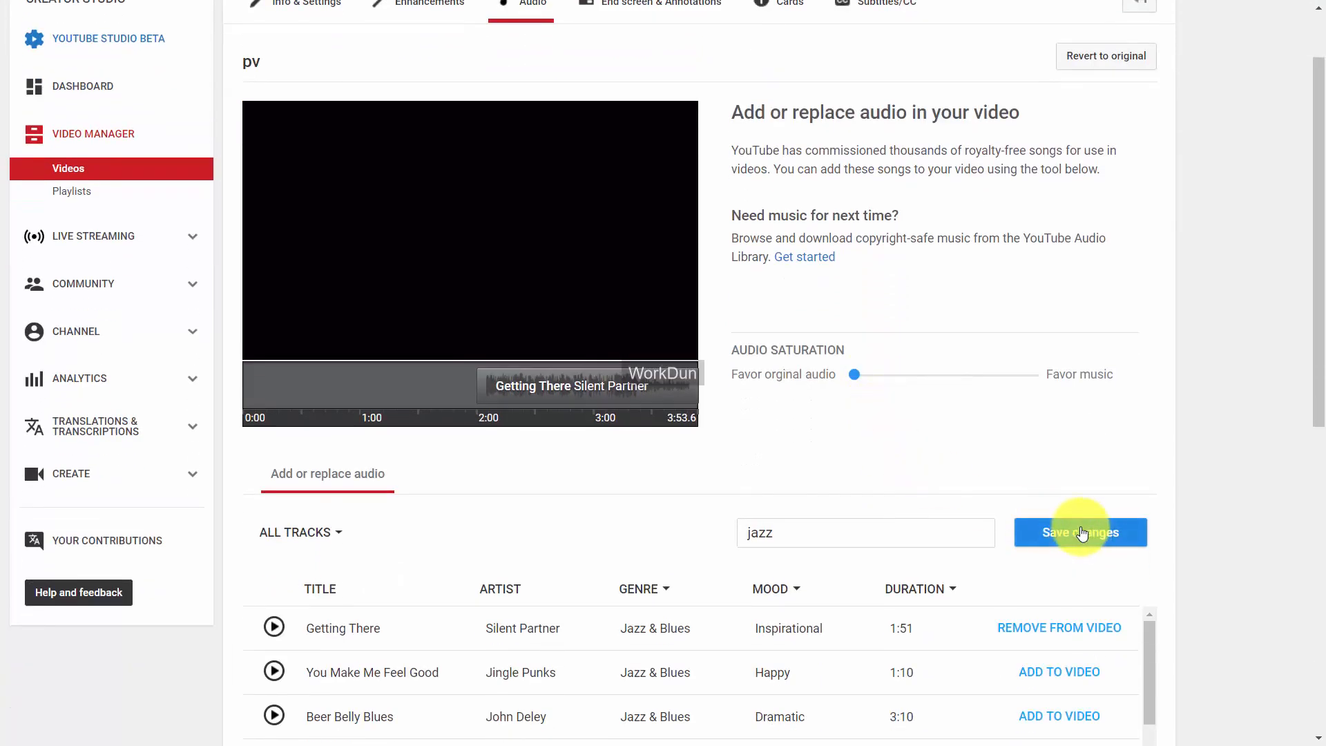
left_click(1081, 534)
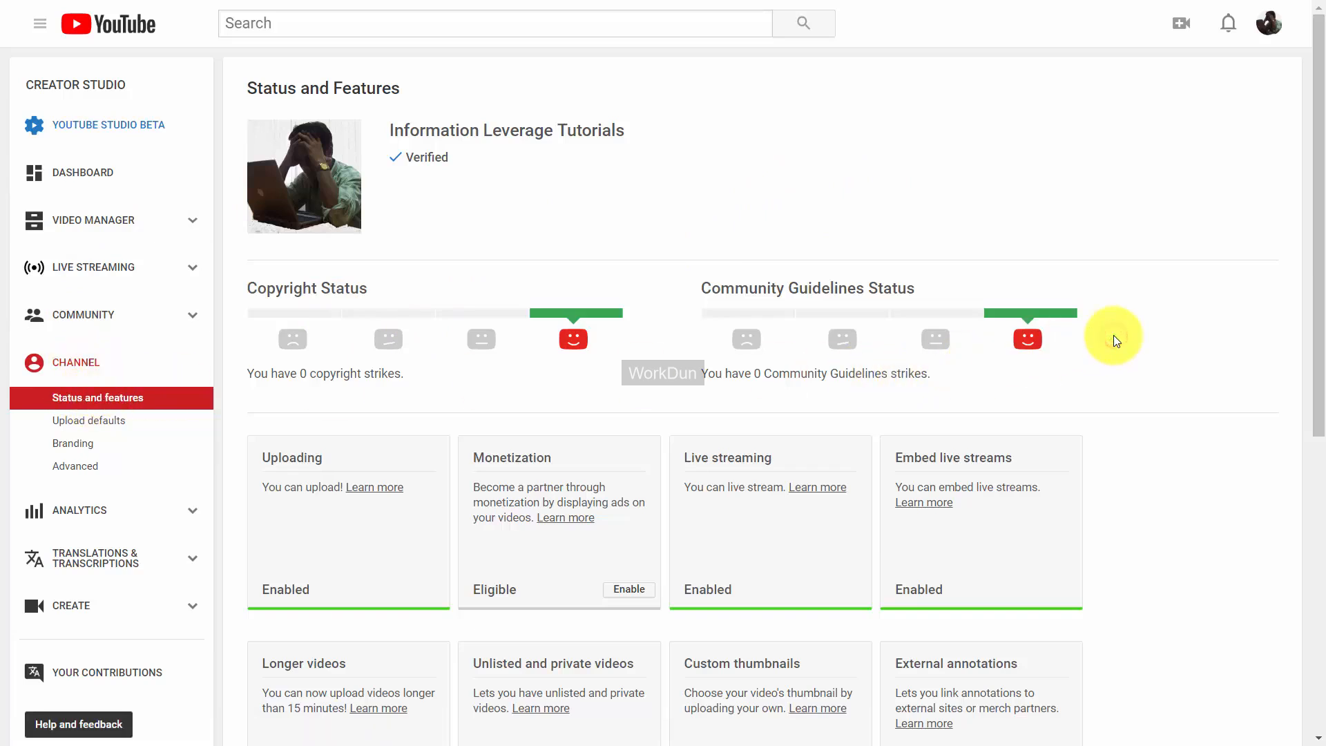
scroll(1113, 334, "down", 8)
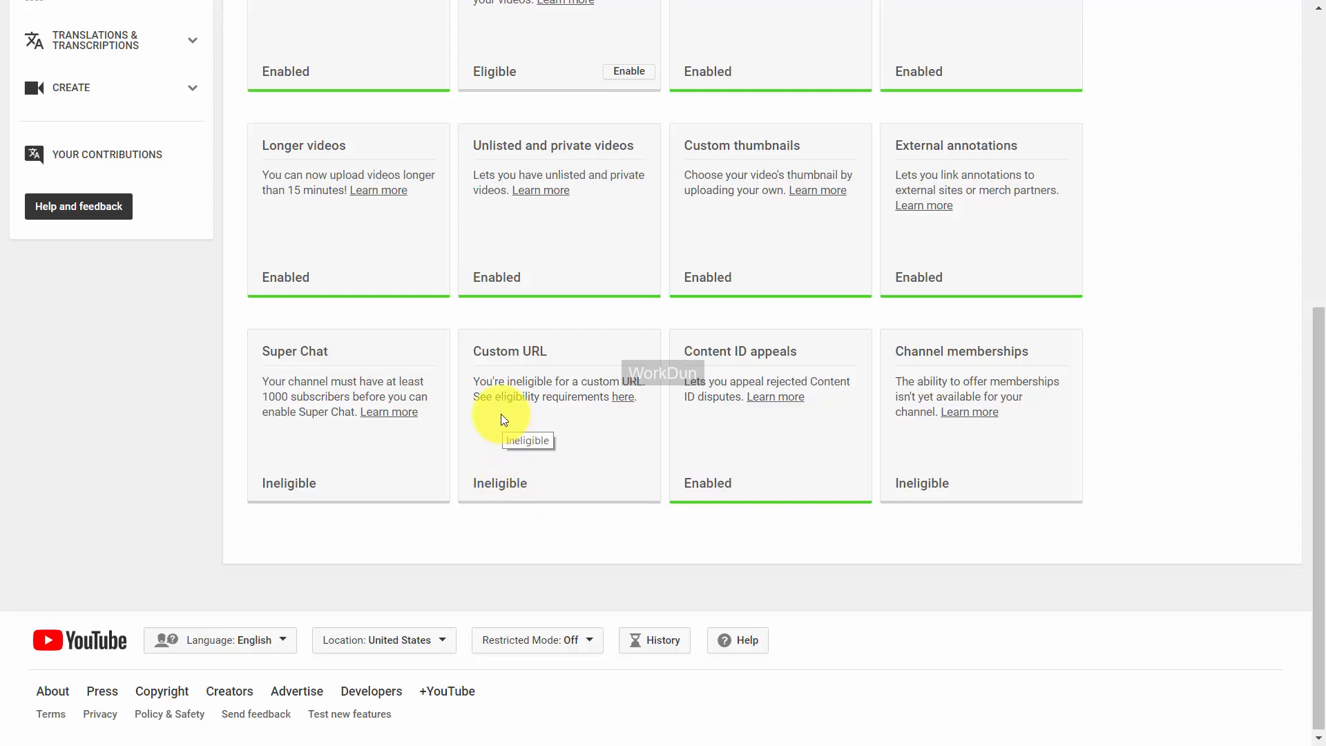
Open the custom URL eligibility article and expand its General eligibility requirements section.
left_click(617, 399)
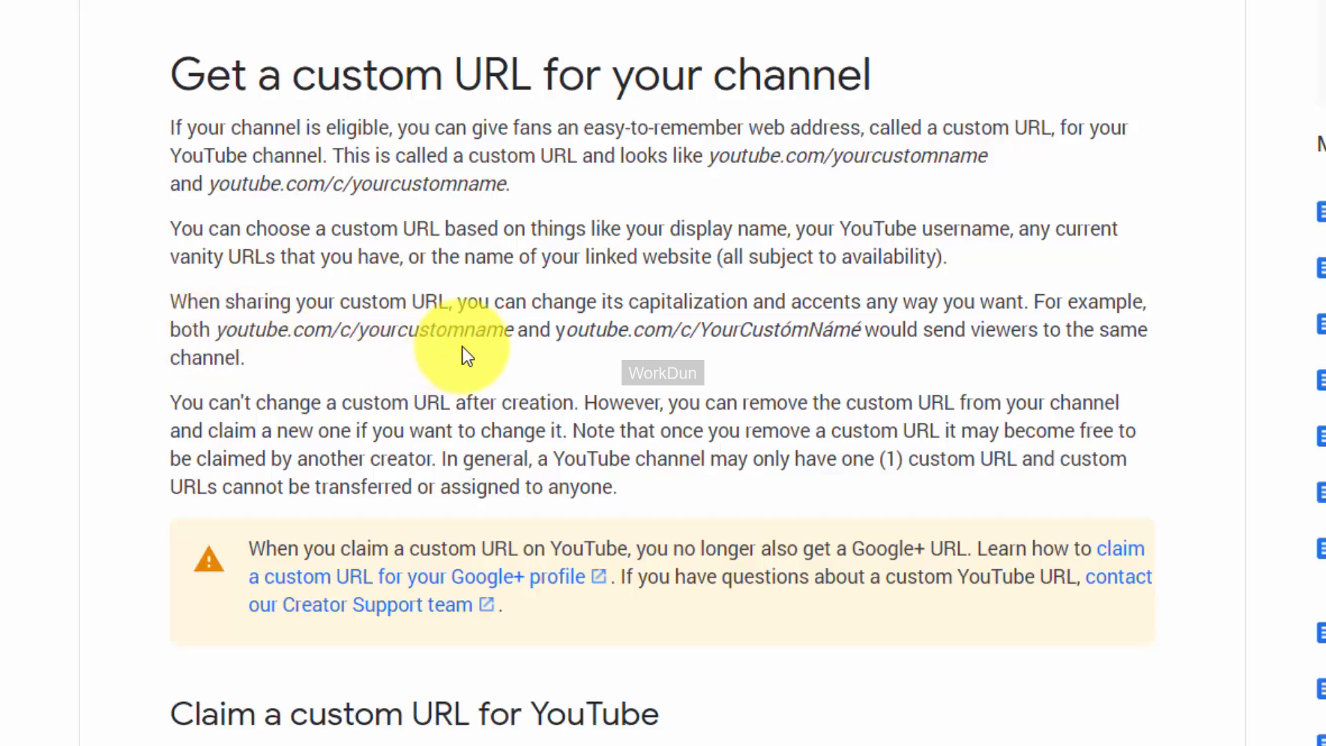
scroll(462, 346, "down", 5)
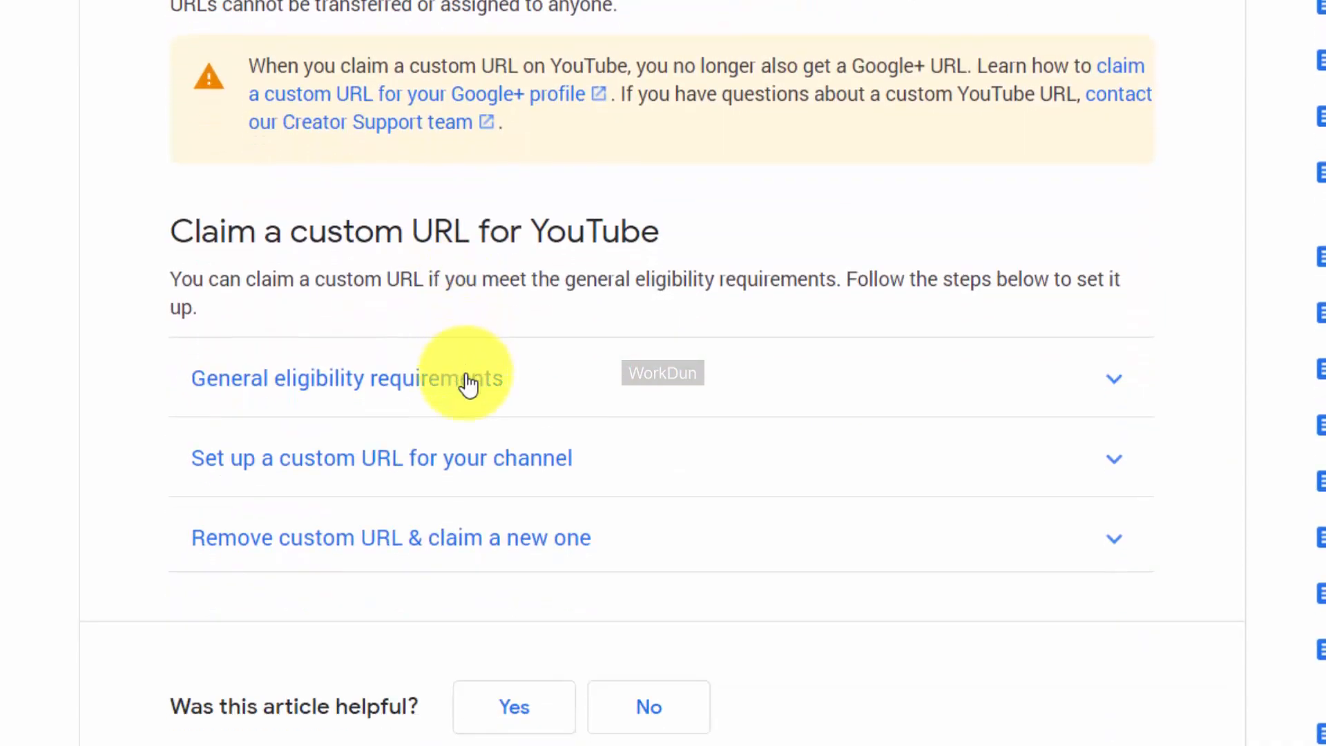
left_click(469, 384)
scroll(702, 358, "down", 2)
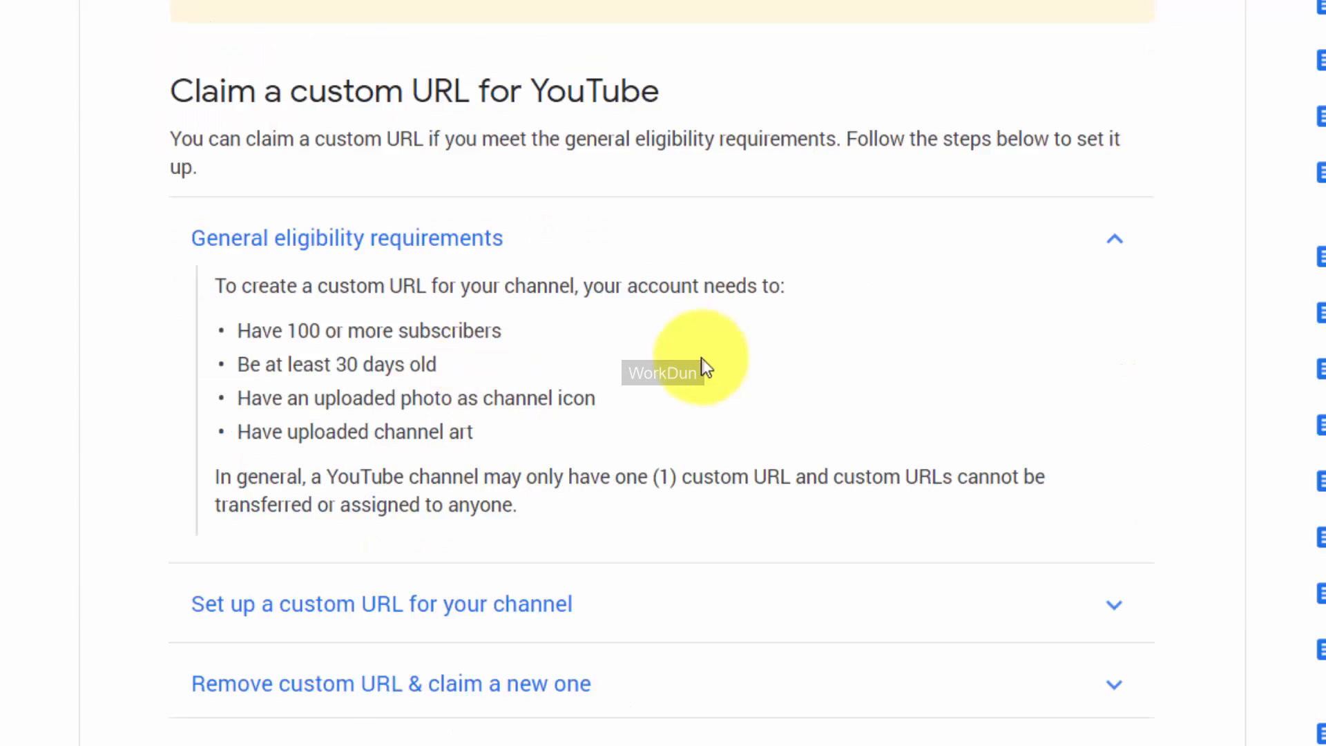